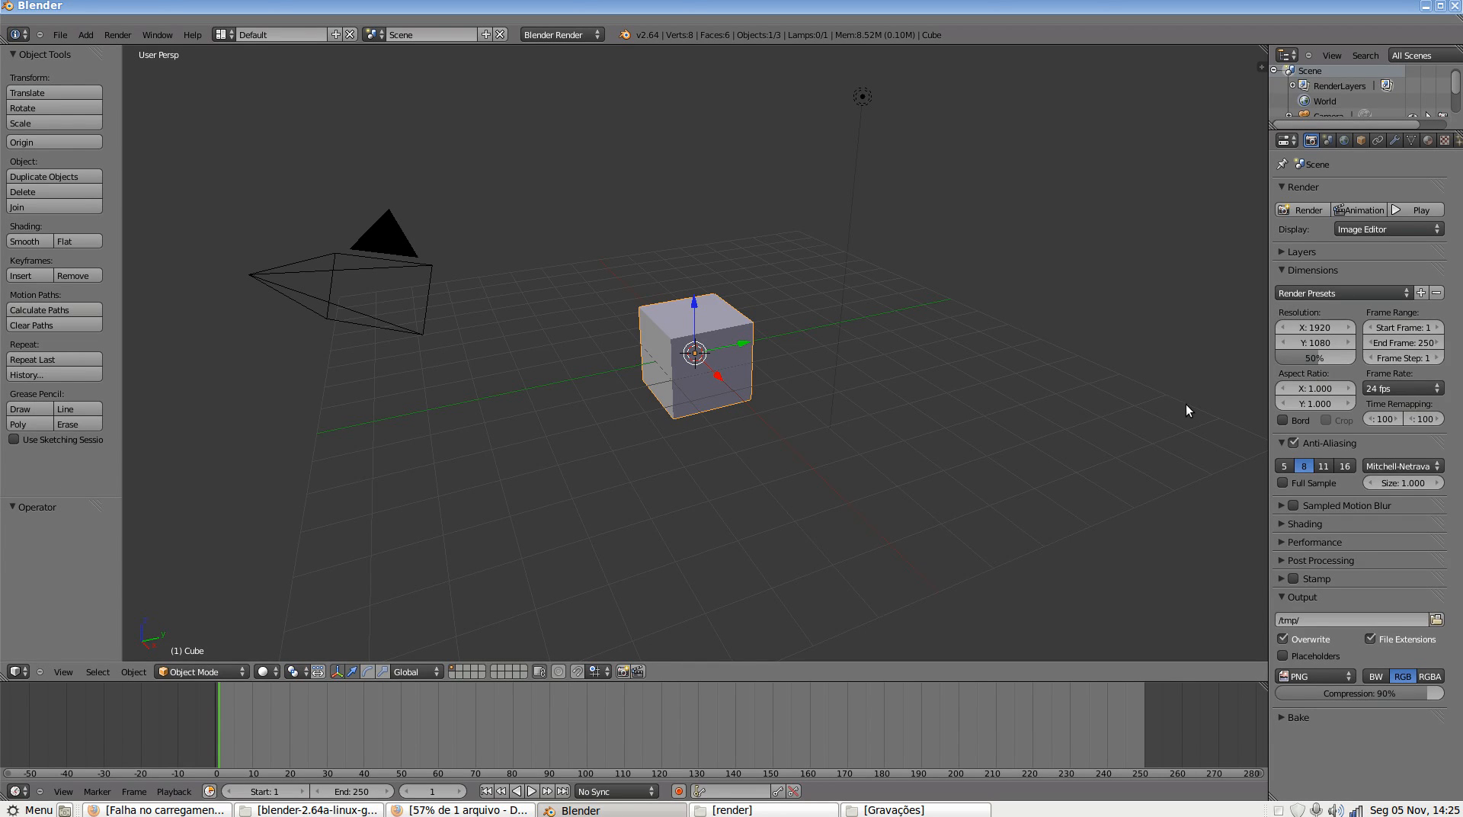
Delete the default cube and add a mesh plane at the centre of the scene
{"action": "key", "text": "x"}
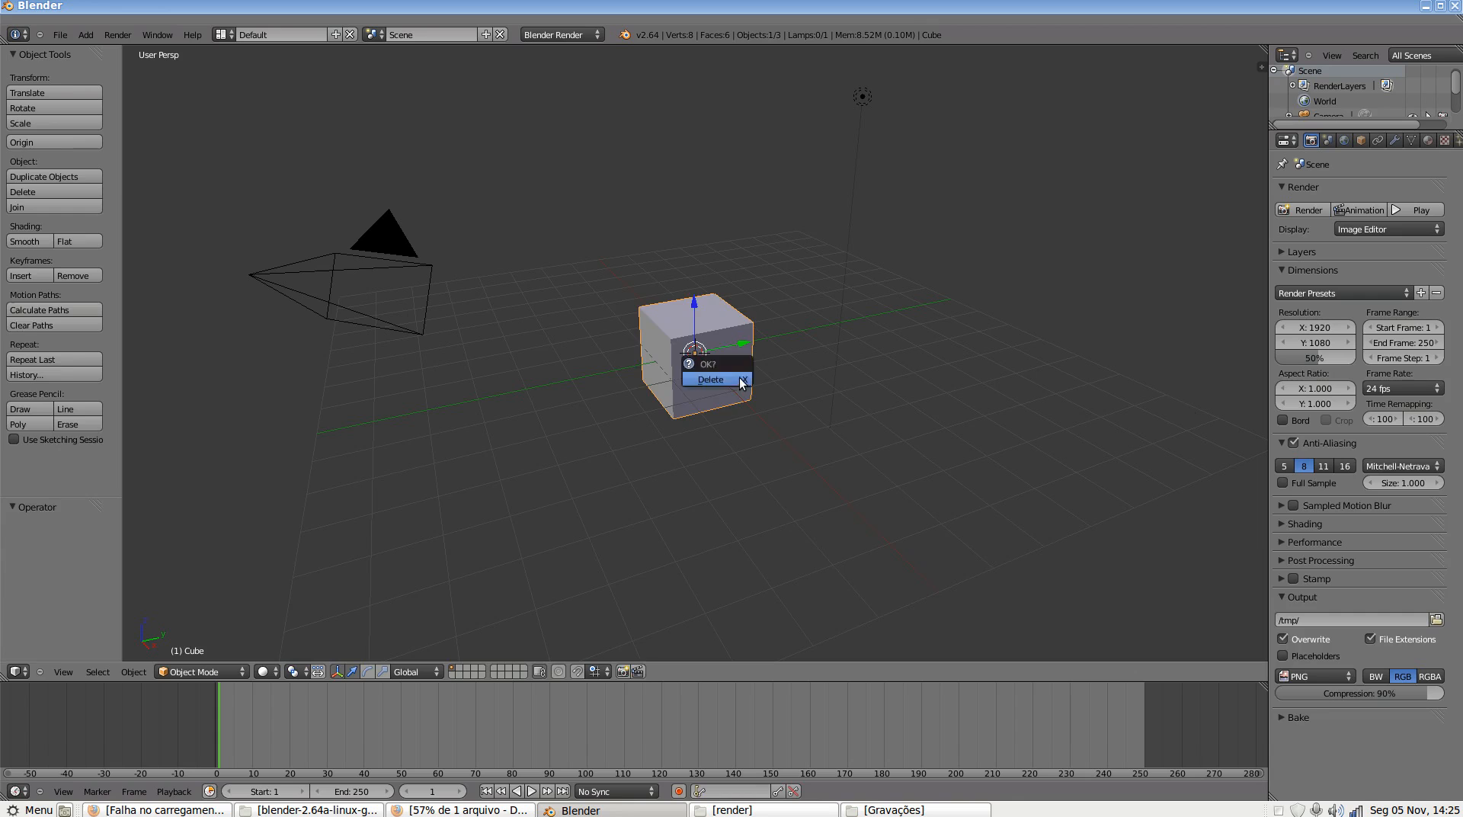
{"action": "left_click", "coordinate": [739, 377]}
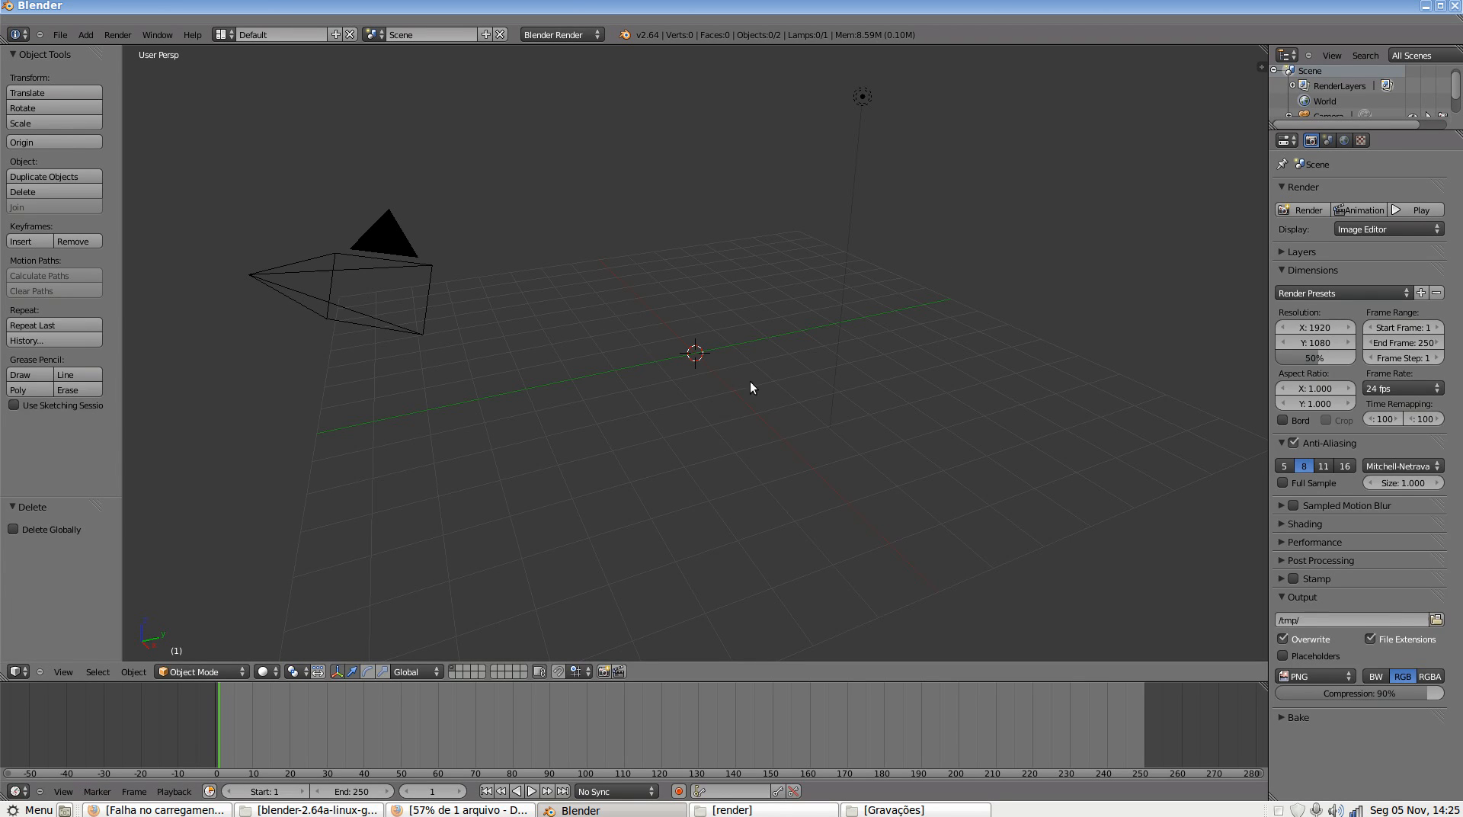
{"action": "key", "text": "shift+a"}
{"action": "mouse_move", "coordinate": [683, 404]}
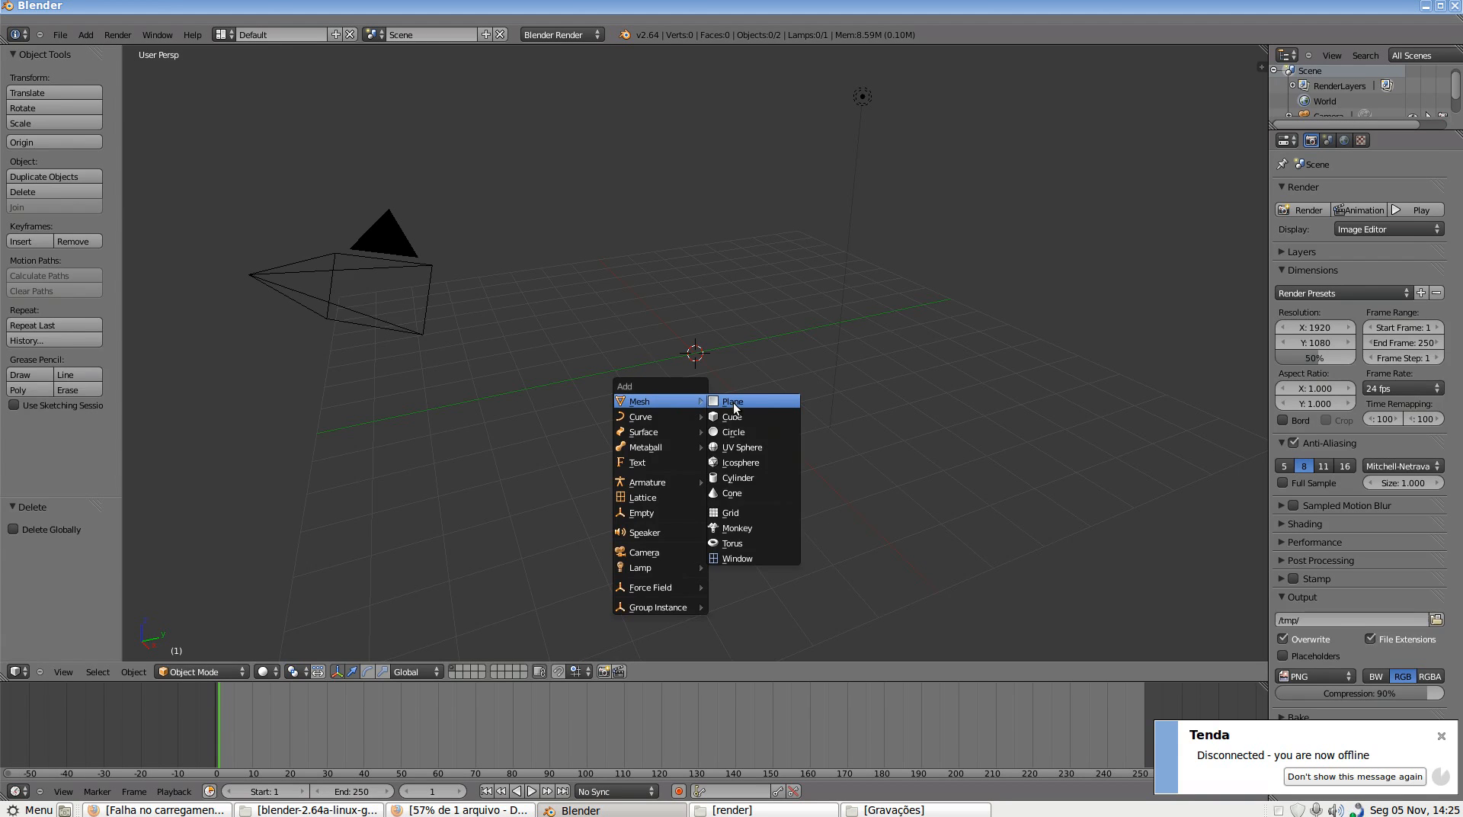
{"action": "left_click", "coordinate": [754, 401]}
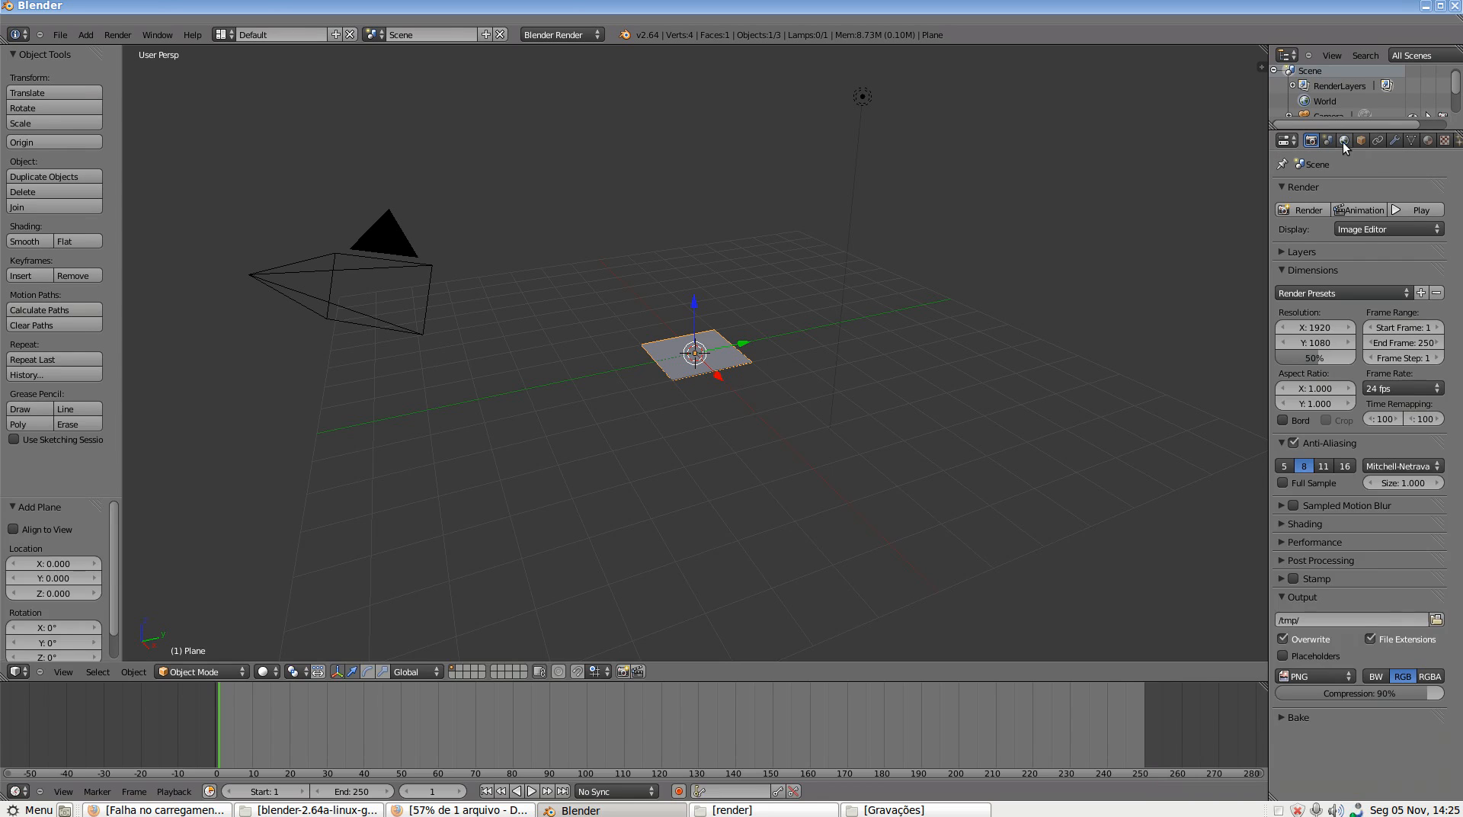
Add an Ocean modifier to the plane and widen the properties editor so its settings are readable
{"action": "left_click", "coordinate": [1396, 140]}
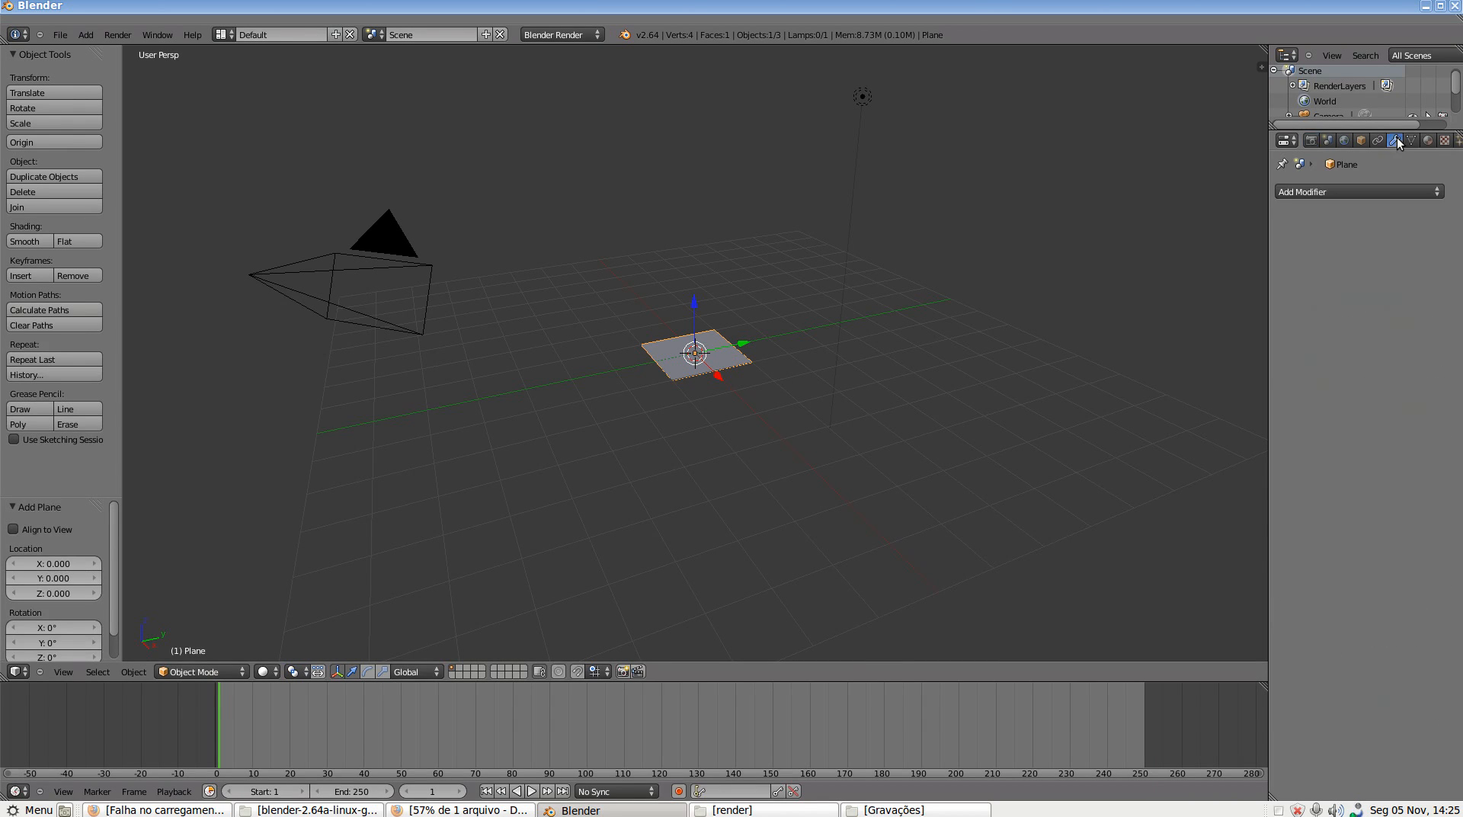
{"action": "left_click", "coordinate": [1313, 191]}
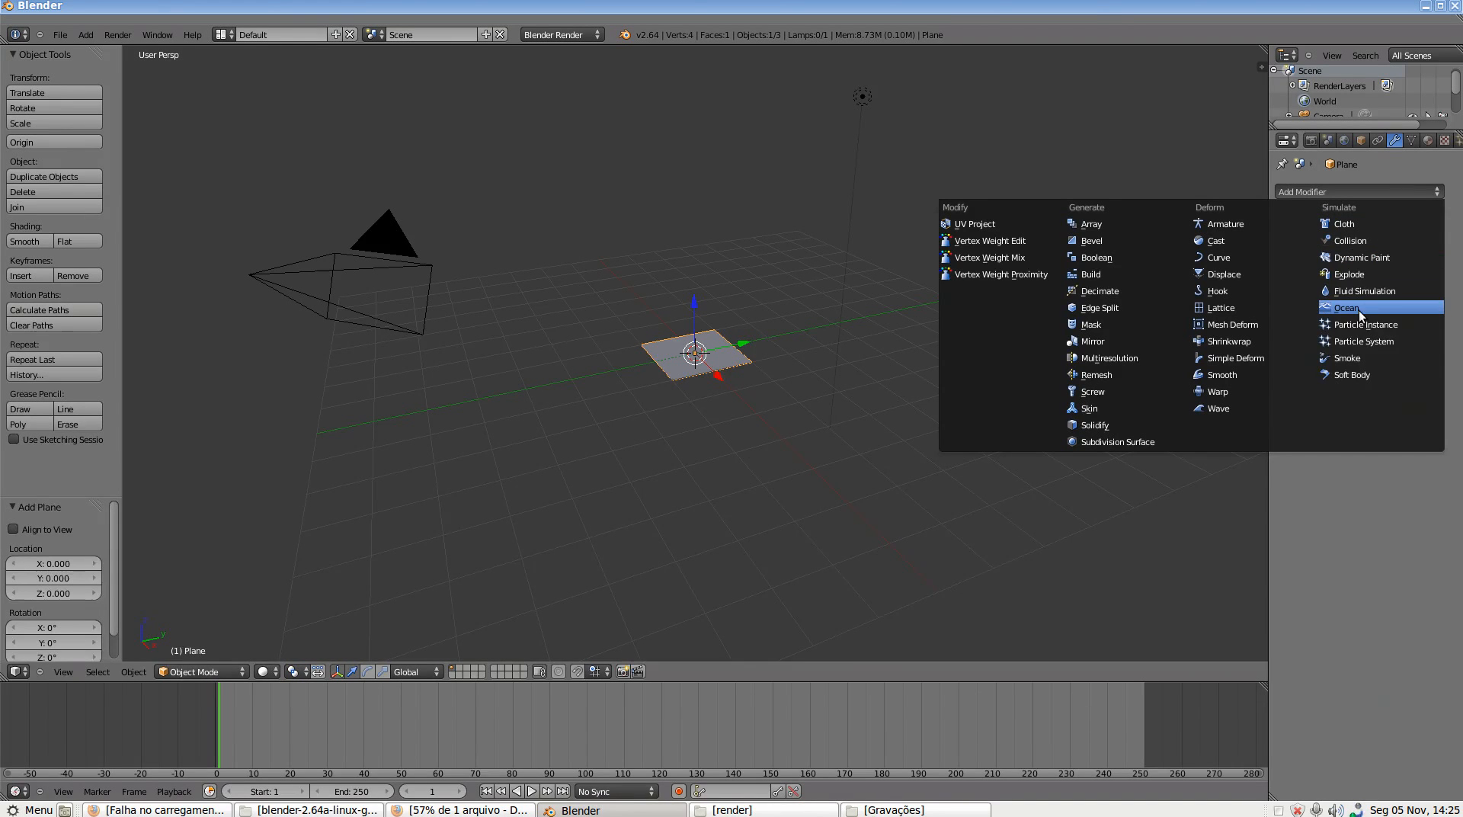
{"action": "left_click", "coordinate": [1393, 310]}
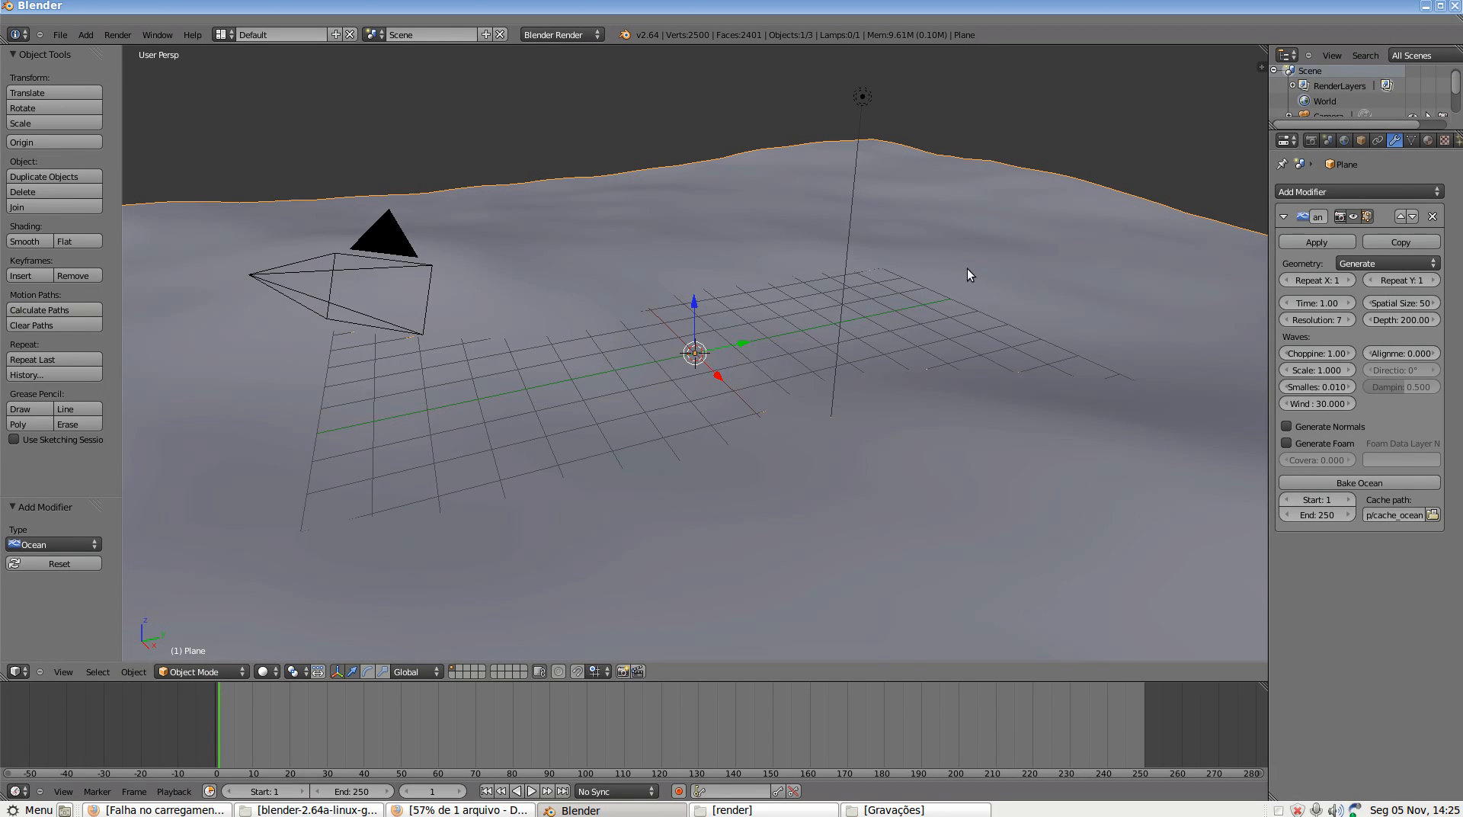
{"action": "scroll", "coordinate": [817, 333], "scroll_direction": "down", "scroll_amount": 6}
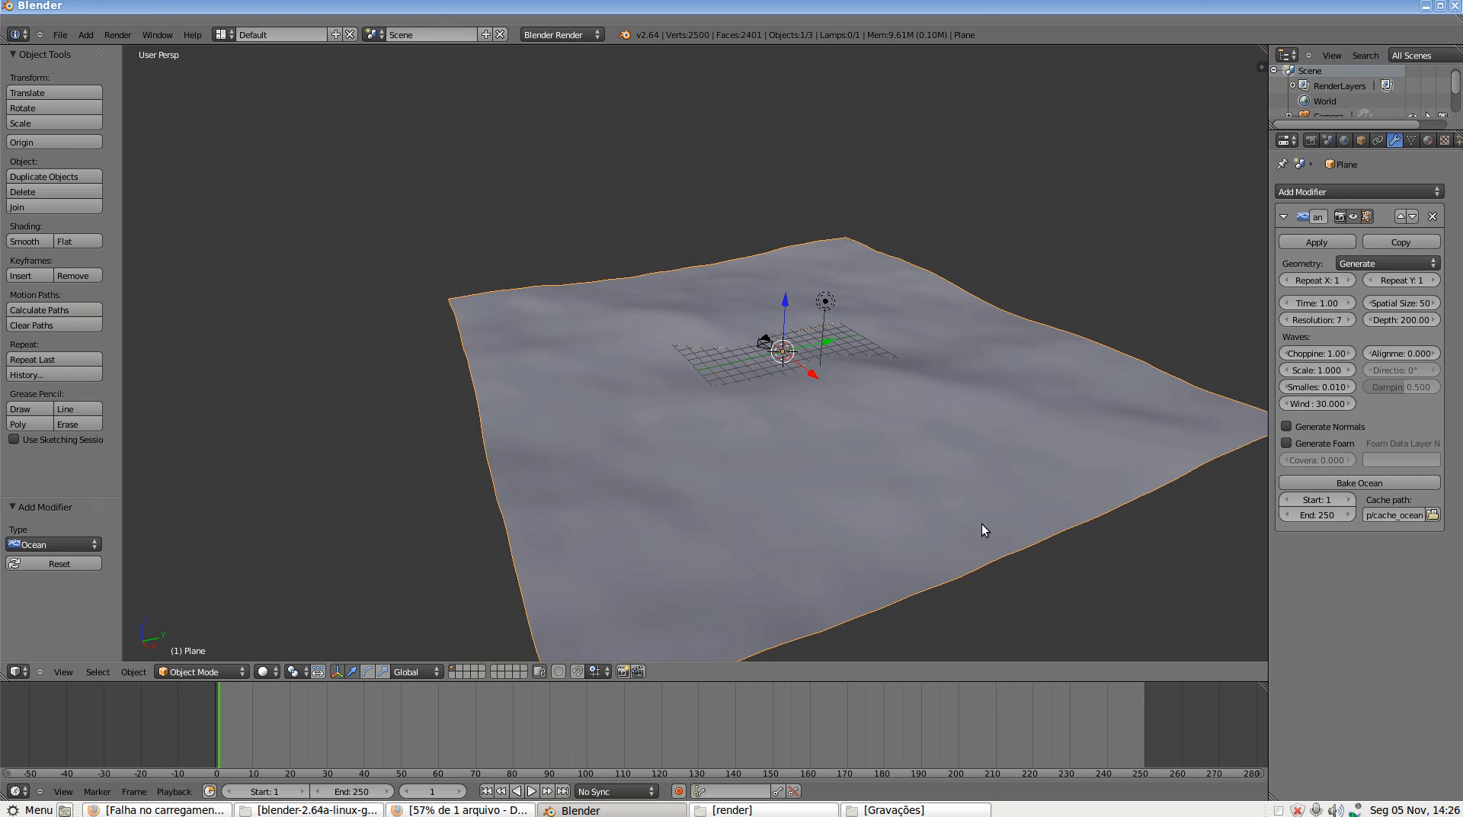
{"action": "middle_click_drag", "start_coordinate": [826, 456], "coordinate": [866, 475]}
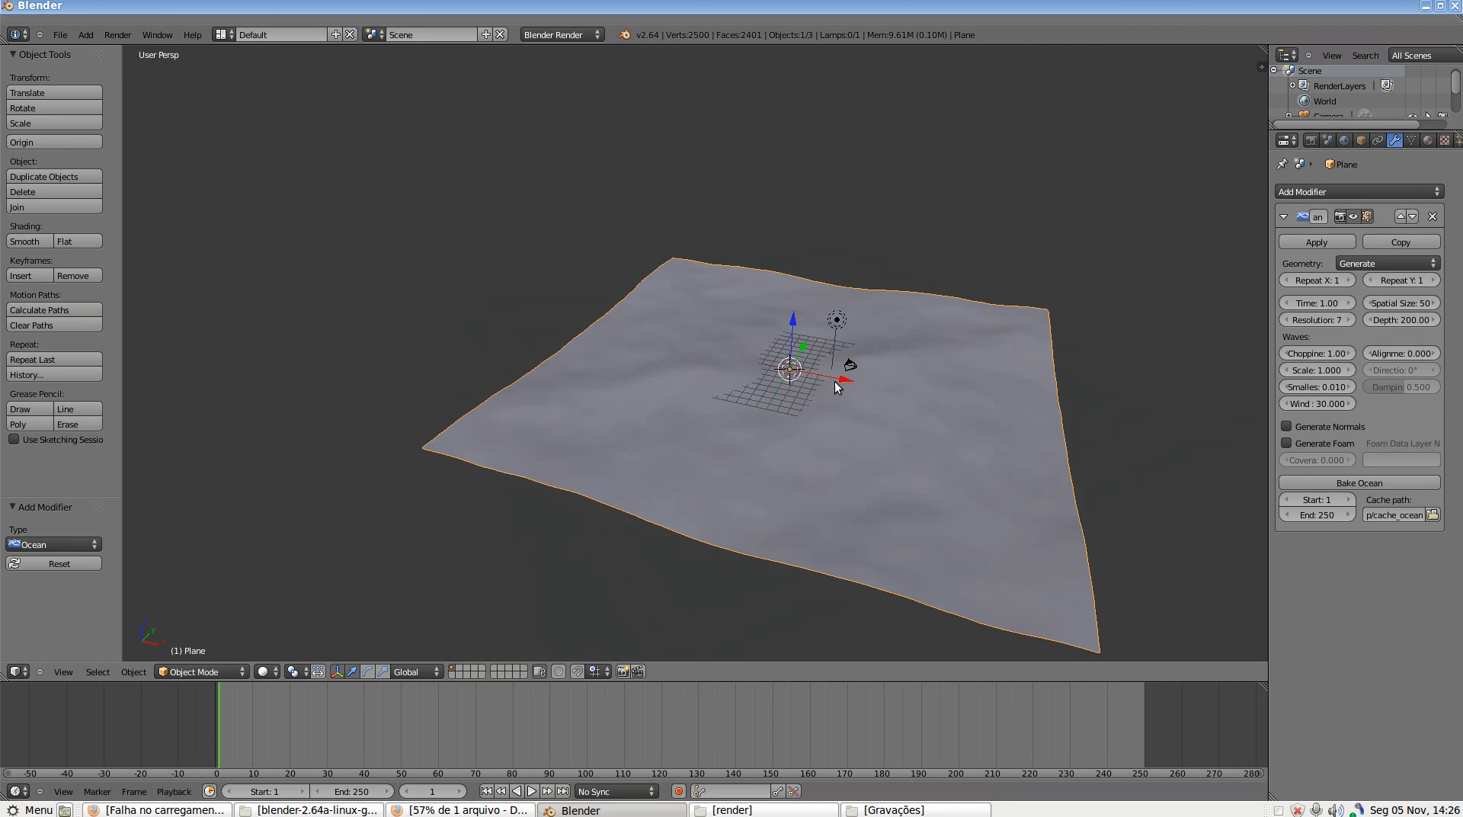
{"action": "middle_click_drag", "start_coordinate": [835, 381], "coordinate": [833, 411]}
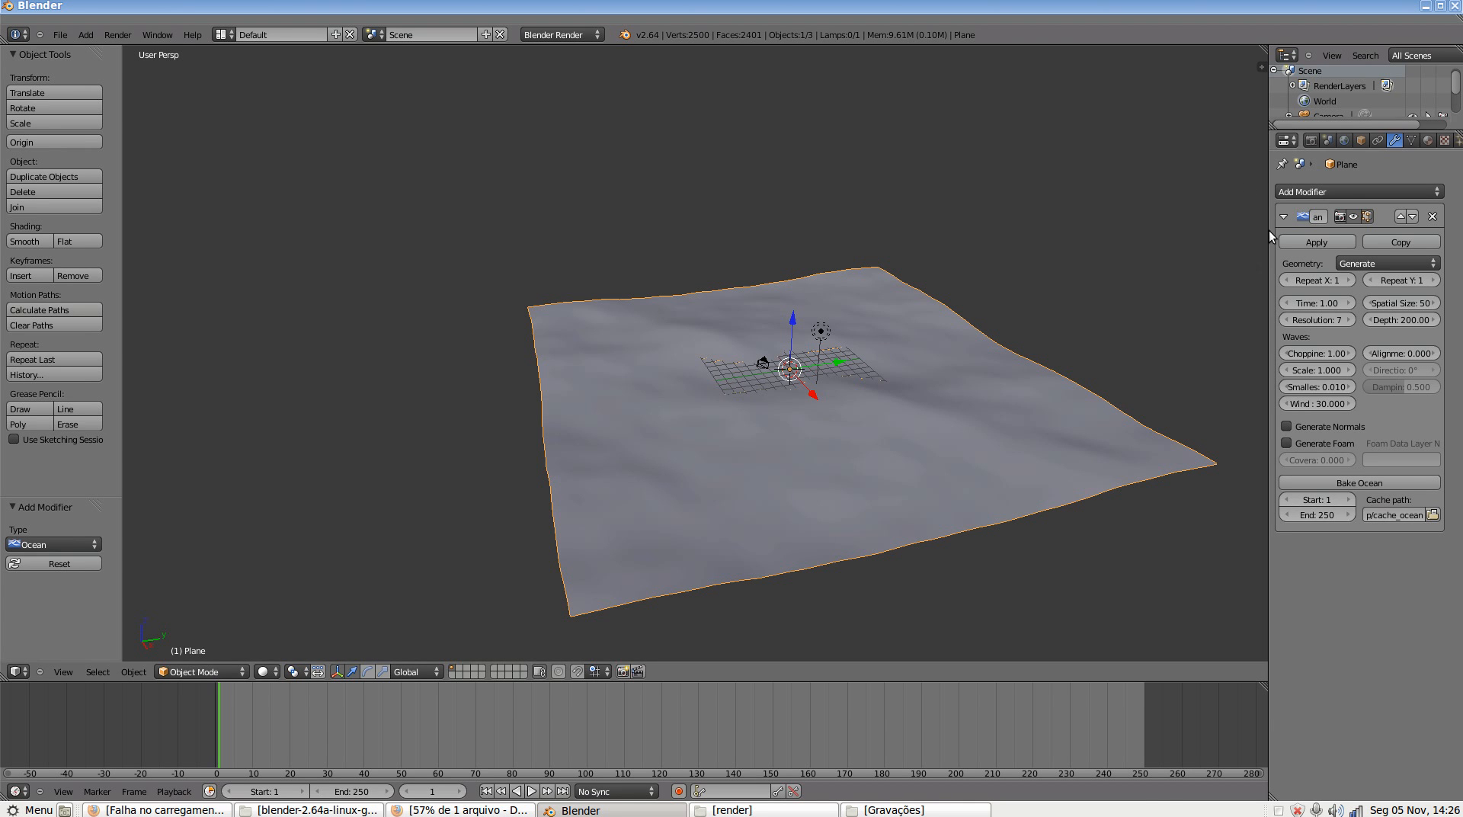
{"action": "left_click_drag", "start_coordinate": [1269, 230], "coordinate": [1164, 234]}
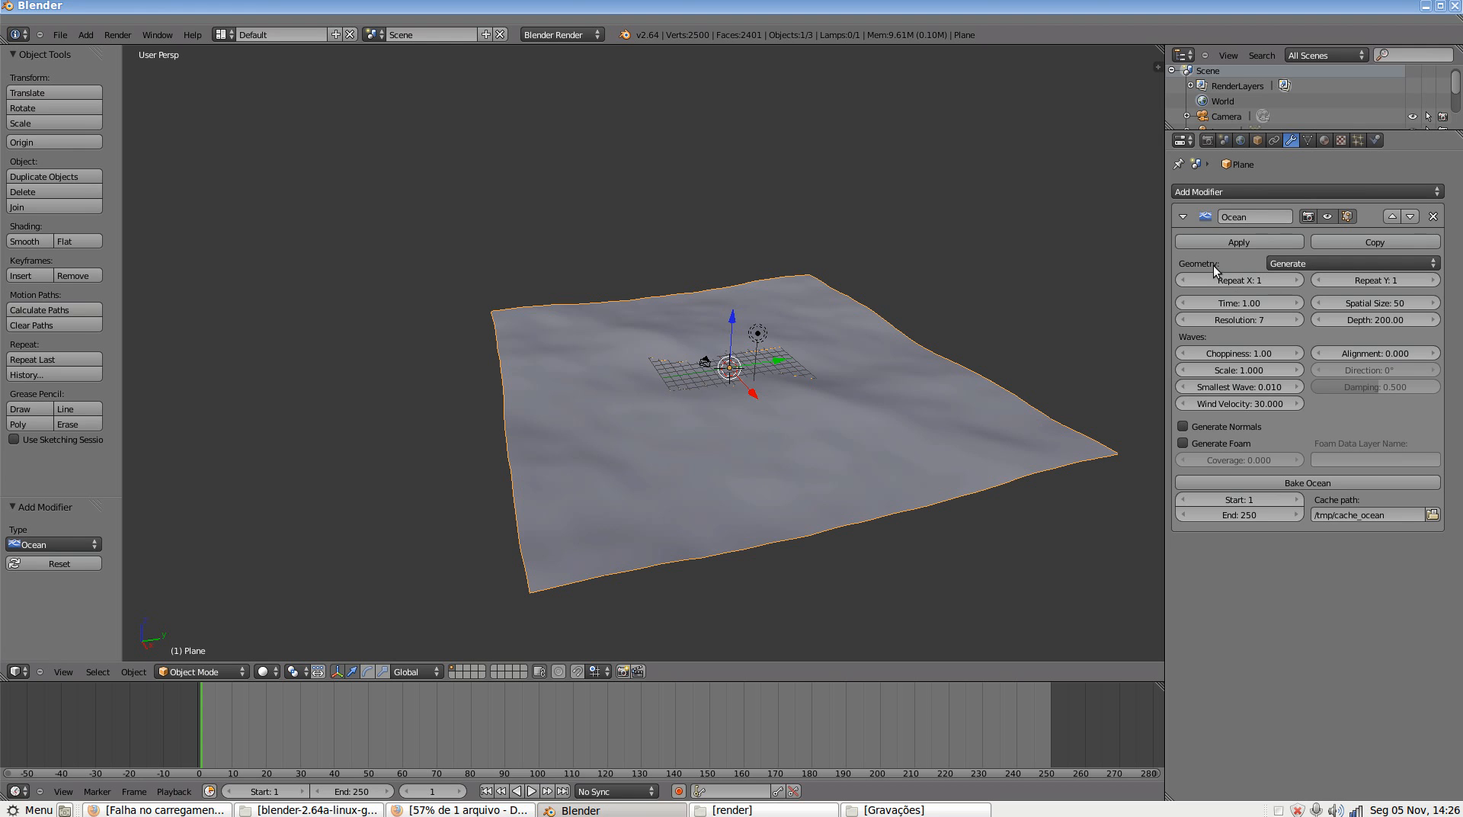
Try the Displace geometry mode on the Ocean modifier and return it to Generate
{"action": "left_click", "coordinate": [1319, 262]}
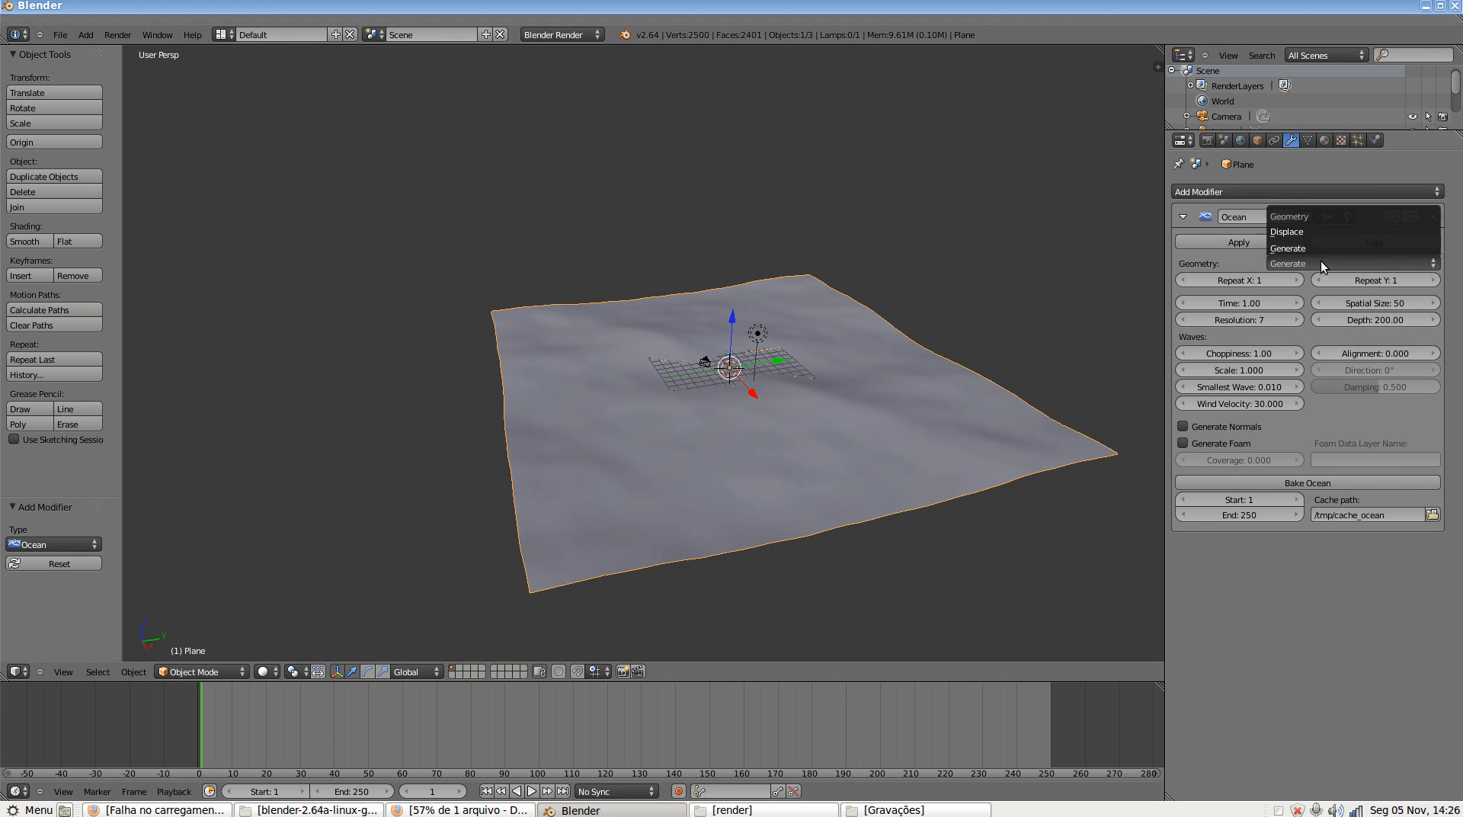
{"action": "left_click", "coordinate": [1294, 231]}
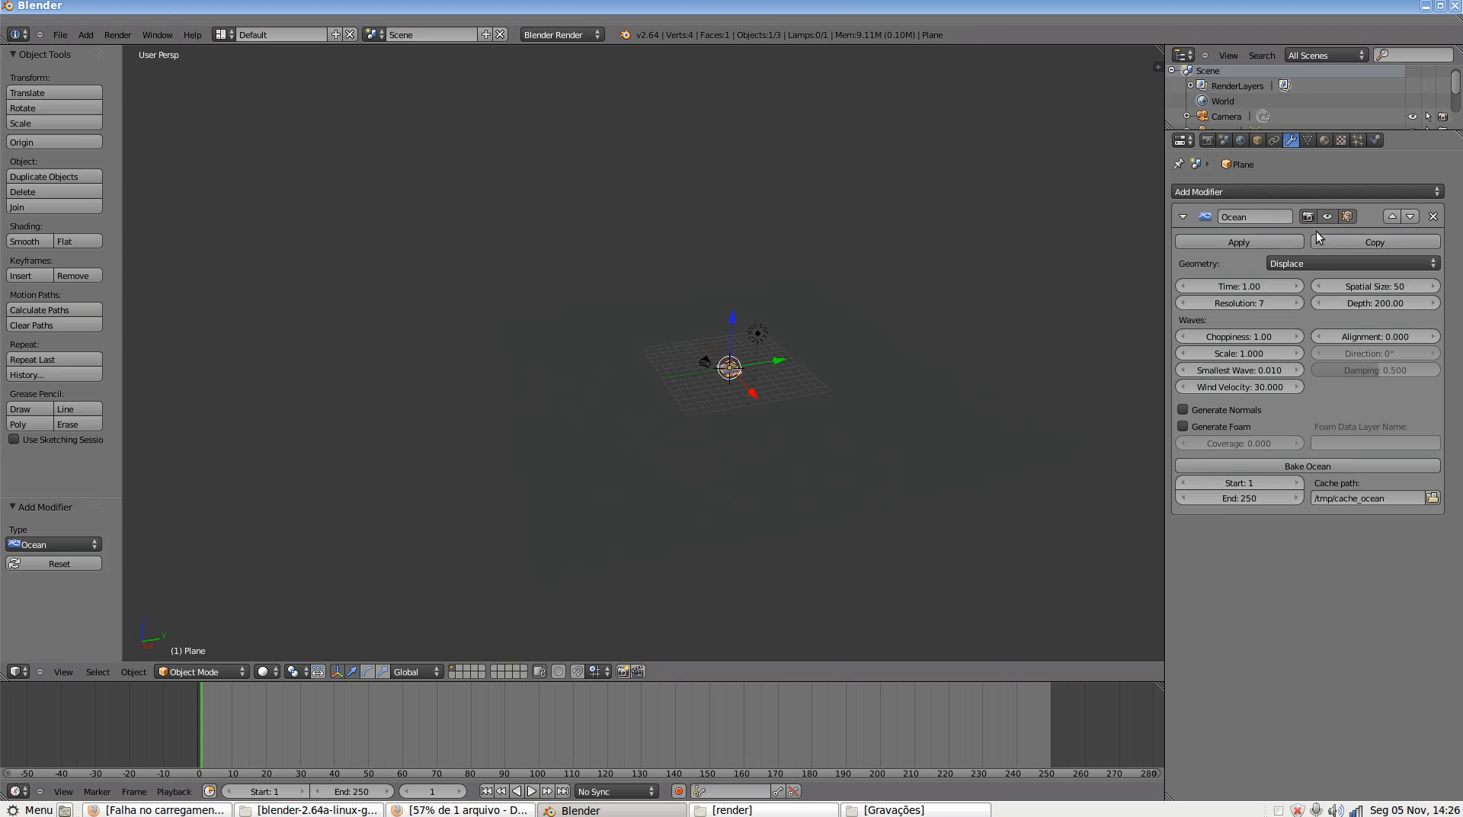
{"action": "scroll", "coordinate": [753, 350], "scroll_direction": "up", "scroll_amount": 5}
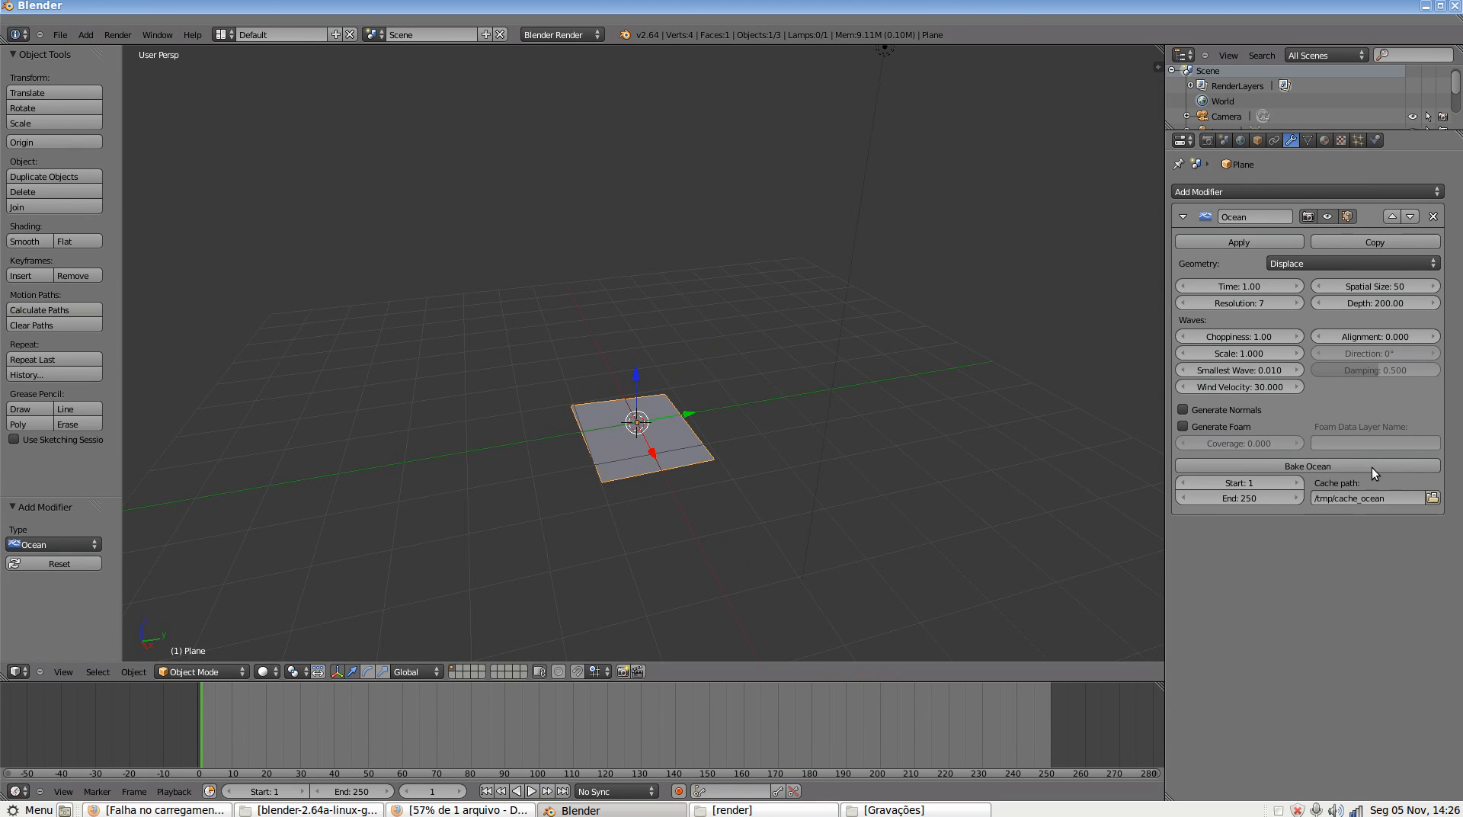
{"action": "left_click", "coordinate": [1364, 261]}
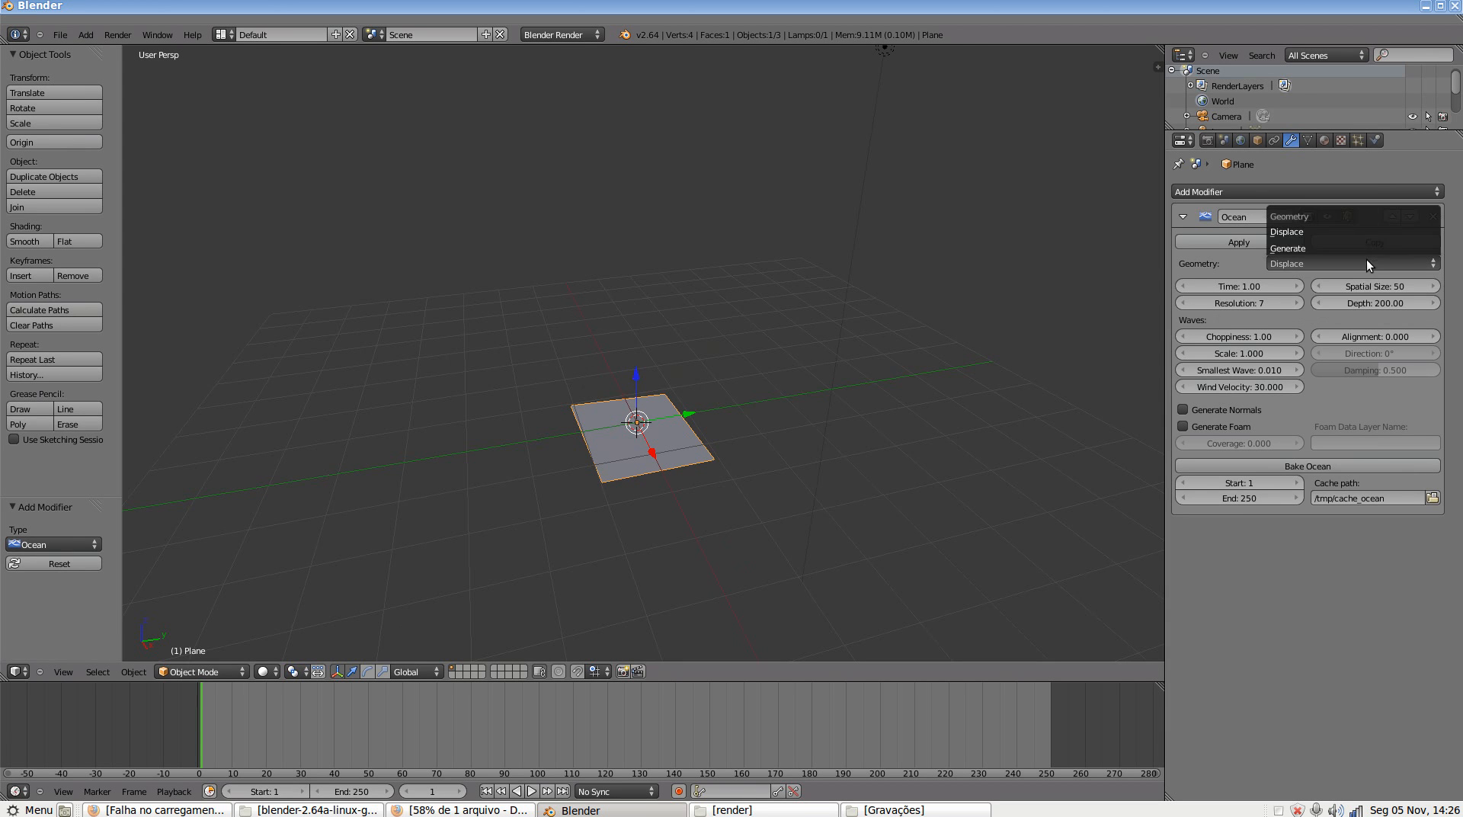
{"action": "left_click", "coordinate": [1317, 244]}
{"action": "scroll", "coordinate": [887, 281], "scroll_direction": "down", "scroll_amount": 5}
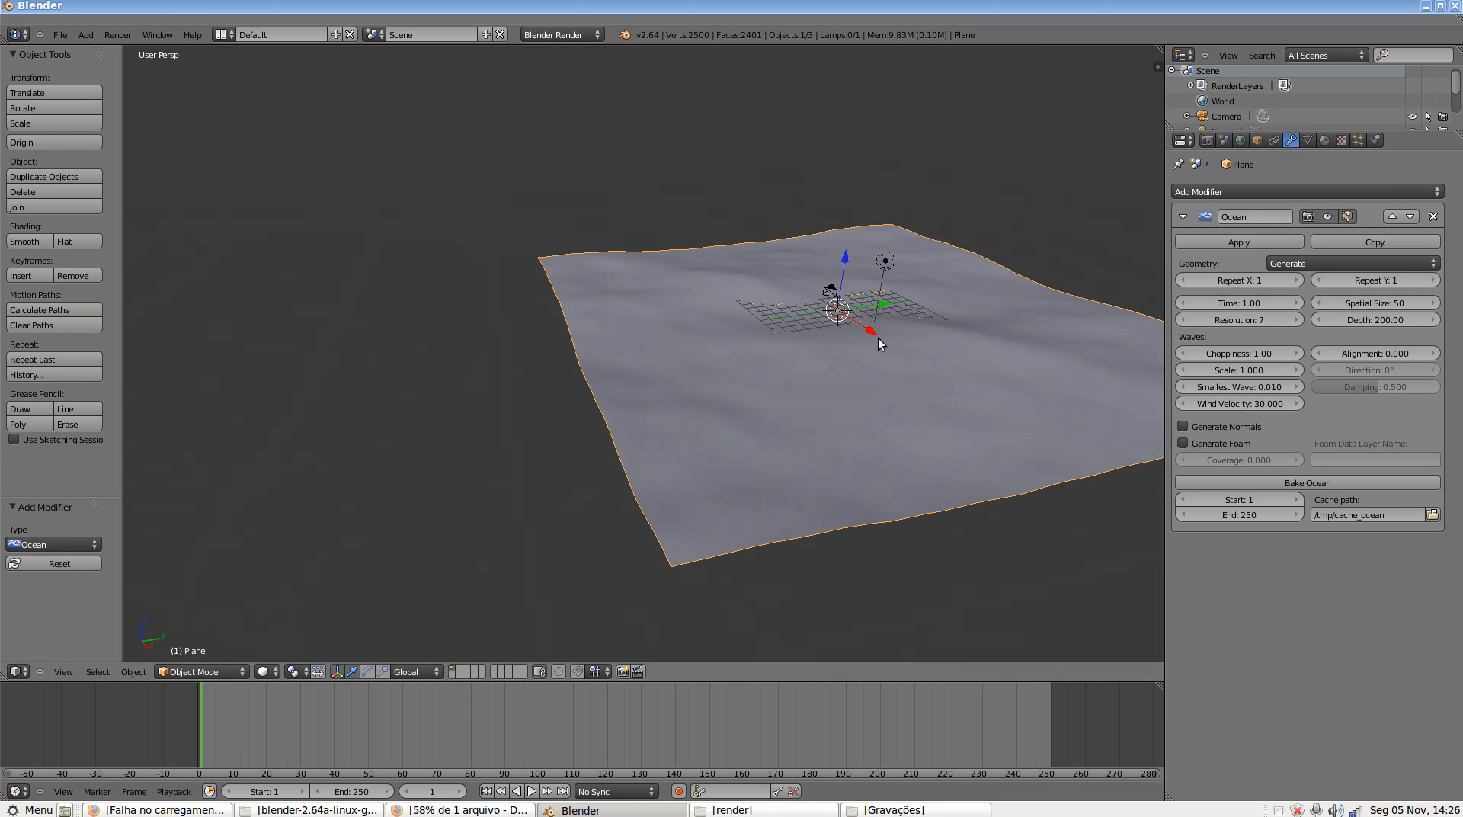
{"action": "middle_click_drag", "start_coordinate": [878, 339], "coordinate": [747, 360]}
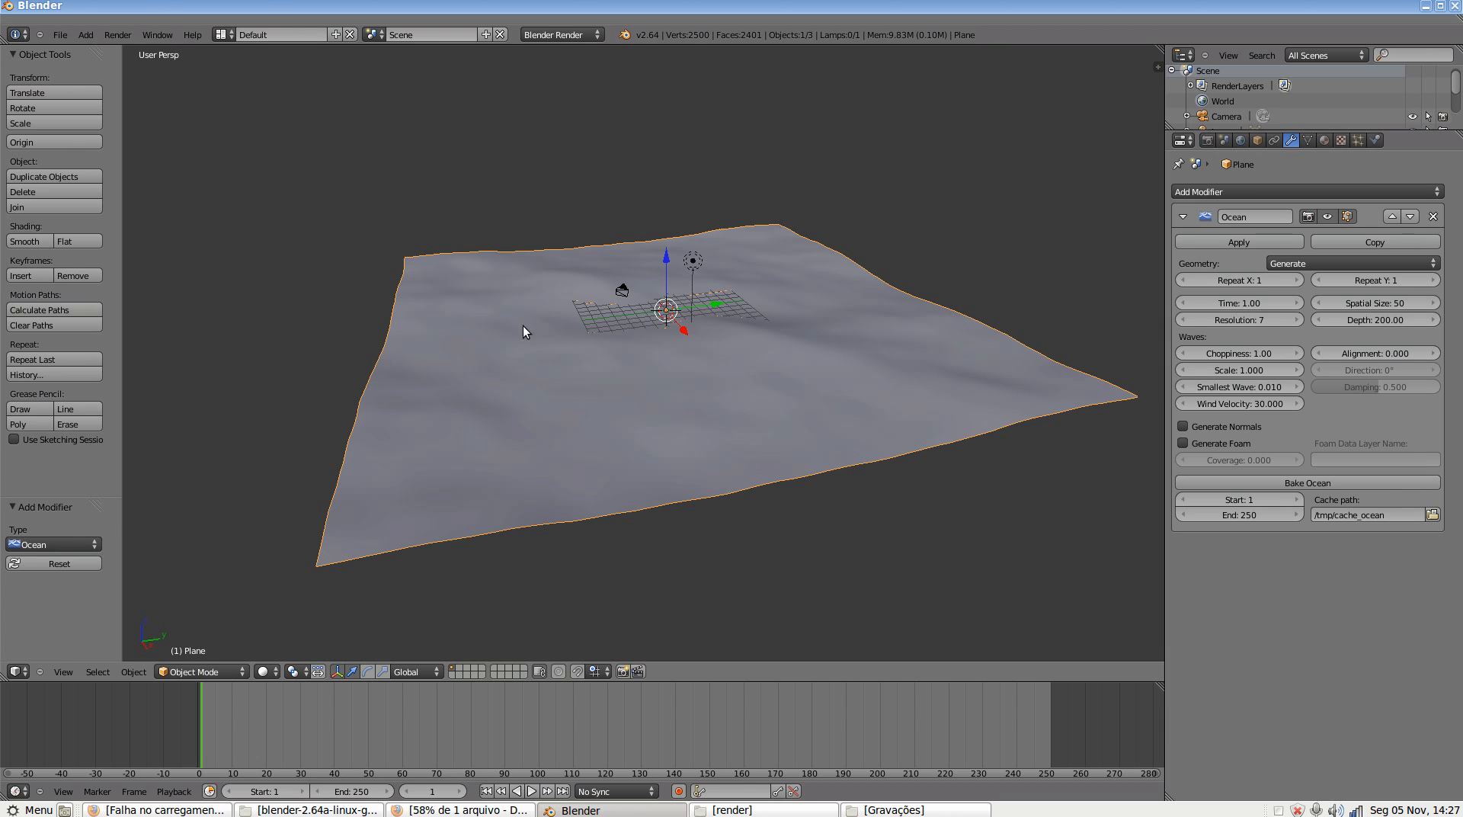
Set the ocean's Repeat X to 2 and Repeat Y to 2
{"action": "left_click", "coordinate": [1296, 280]}
{"action": "scroll", "coordinate": [949, 454], "scroll_direction": "down", "scroll_amount": 4}
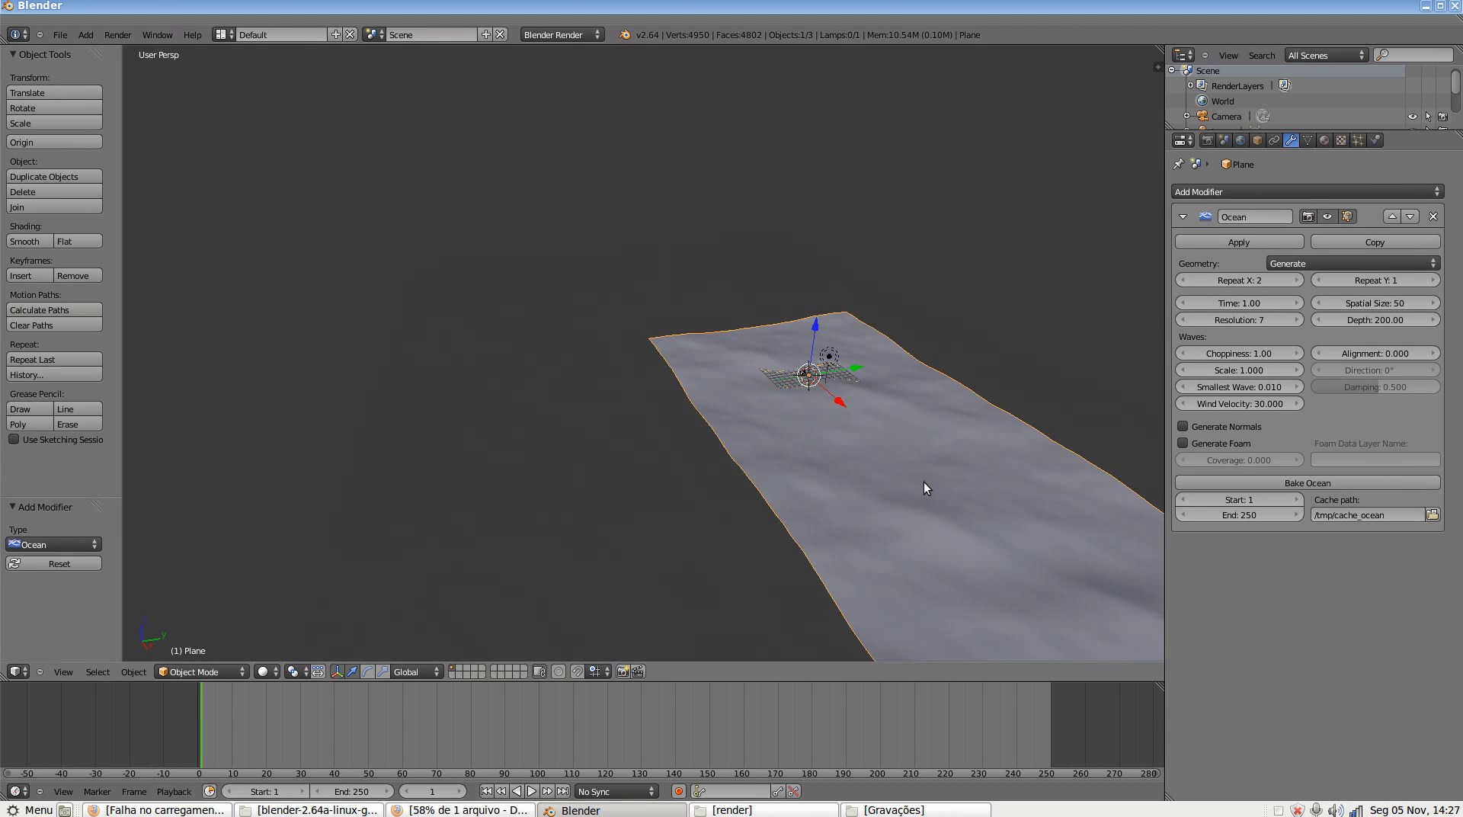
{"action": "scroll", "coordinate": [927, 489], "scroll_direction": "down", "scroll_amount": 3}
{"action": "middle_click_drag", "start_coordinate": [965, 542], "coordinate": [802, 445], "text": "shift"}
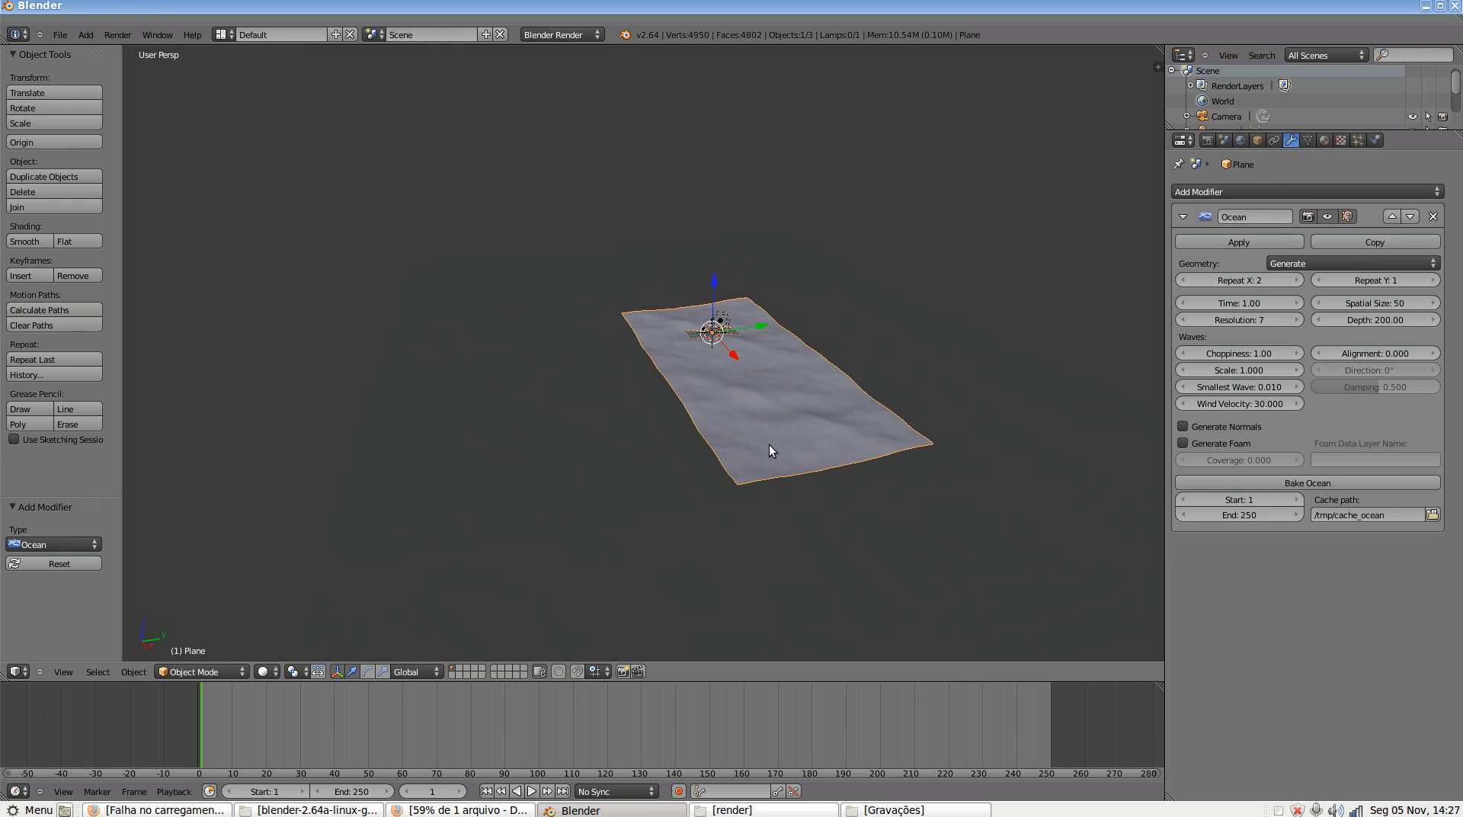
{"action": "left_click", "coordinate": [1436, 280]}
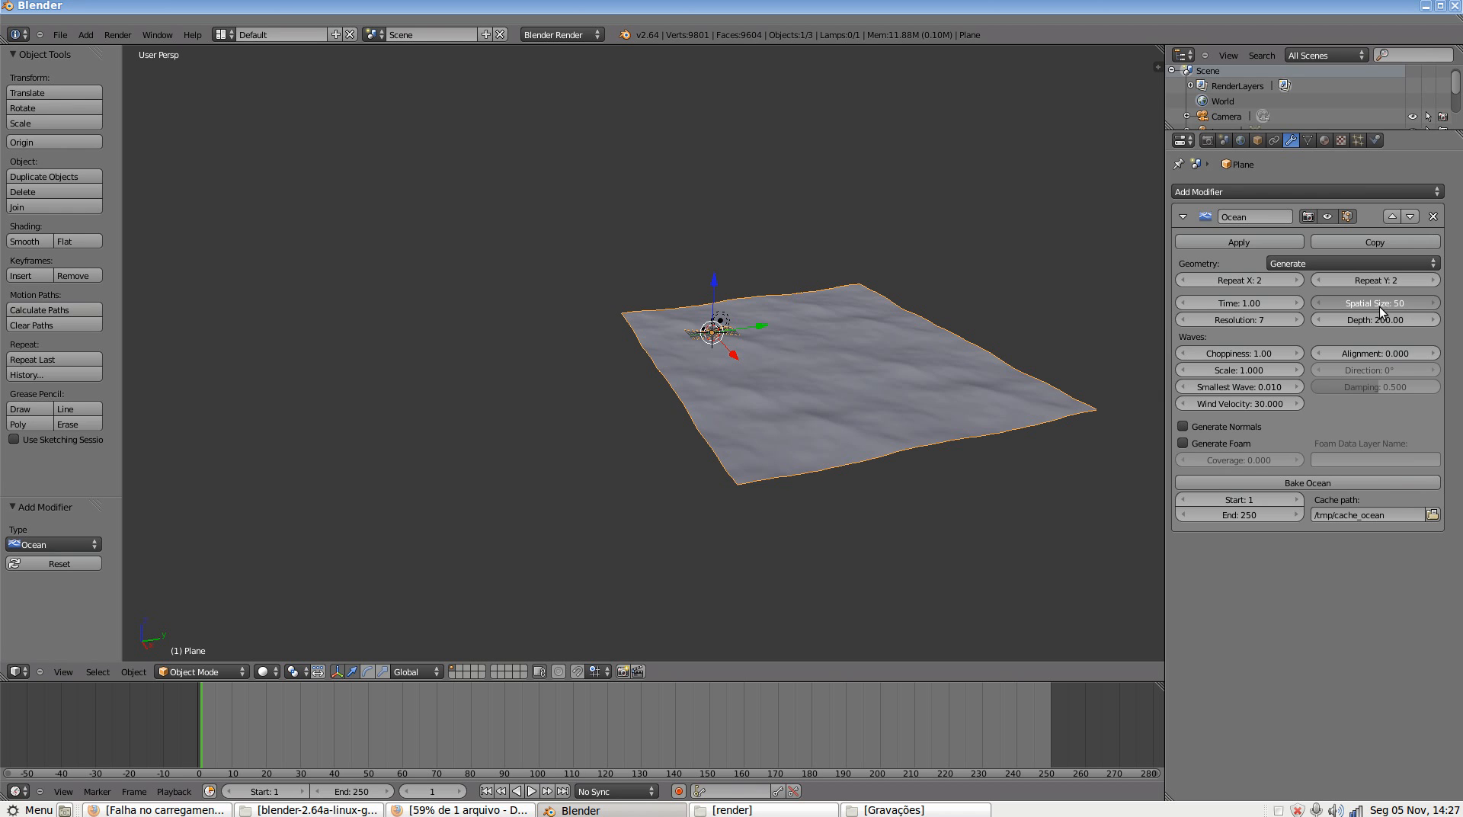
Try spatial sizes of 60 and 45 on the ocean and restore the value to 50
{"action": "left_click", "coordinate": [1401, 307]}
{"action": "left_click_drag", "start_coordinate": [1401, 307], "coordinate": [1456, 311]}
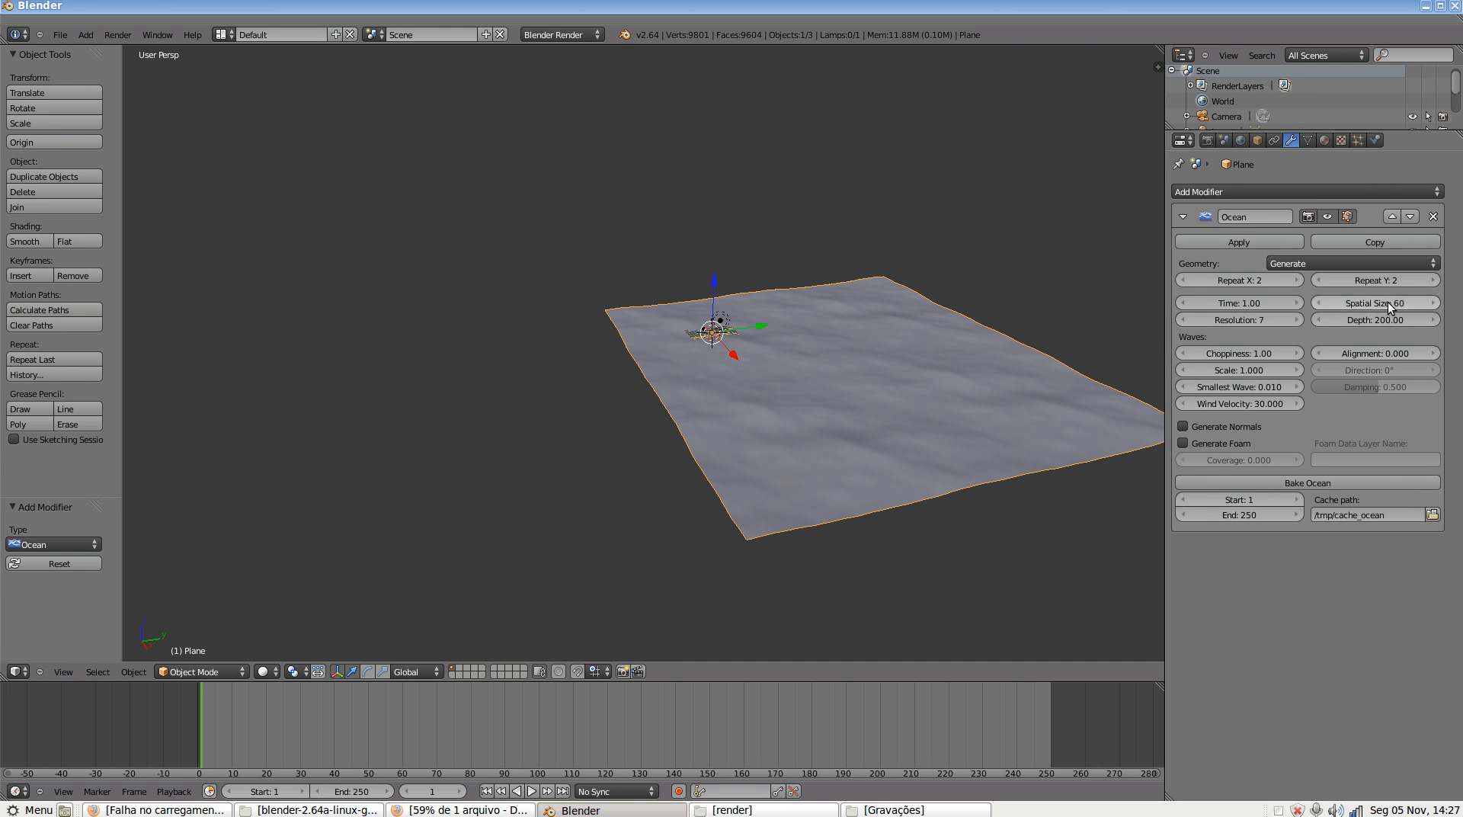
{"action": "left_click_drag", "start_coordinate": [1388, 302], "coordinate": [1307, 305]}
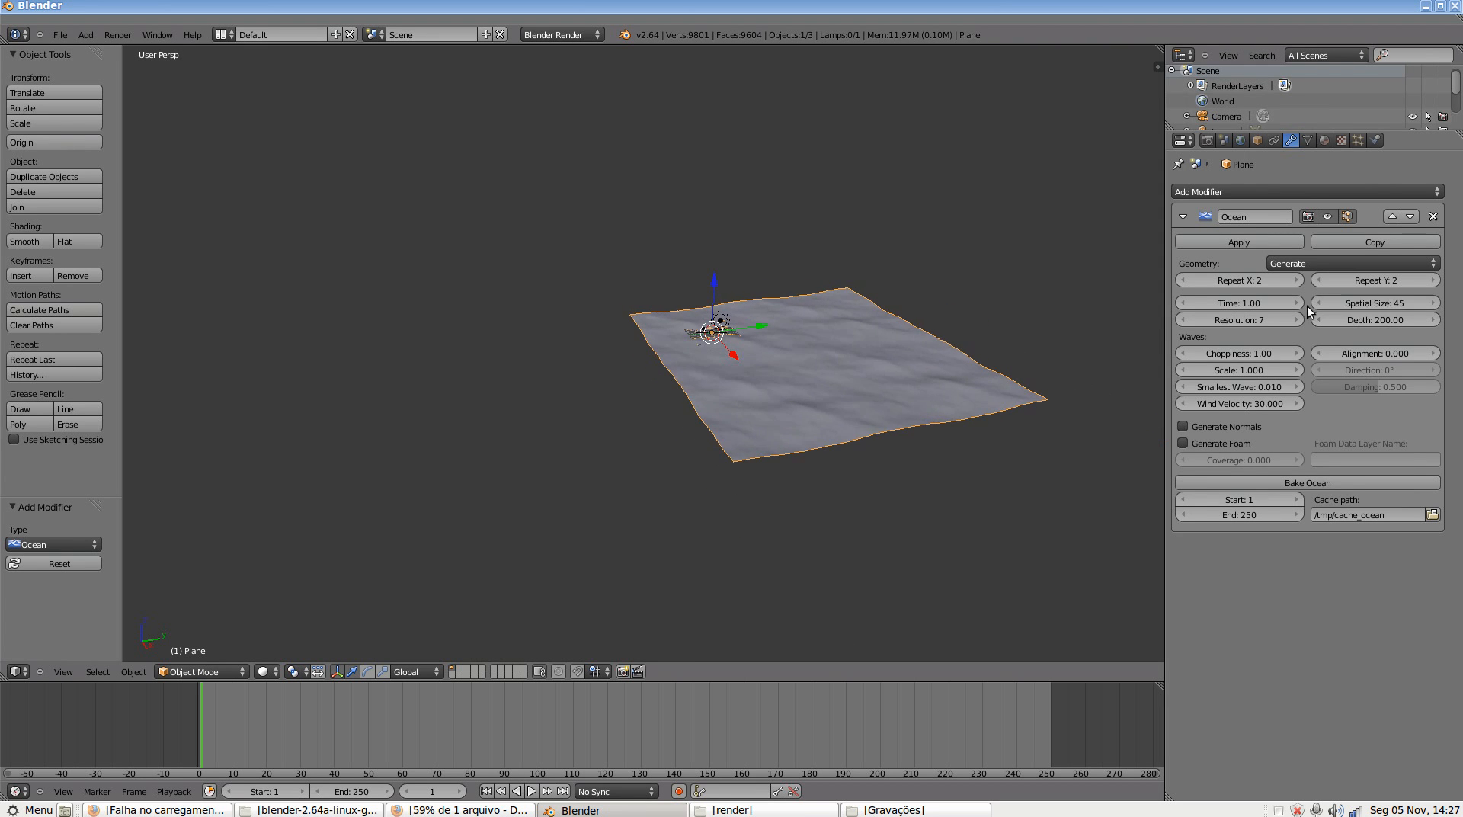
{"action": "left_click", "coordinate": [1379, 304]}
{"action": "type", "text": "50"}
{"action": "key", "text": "Return"}
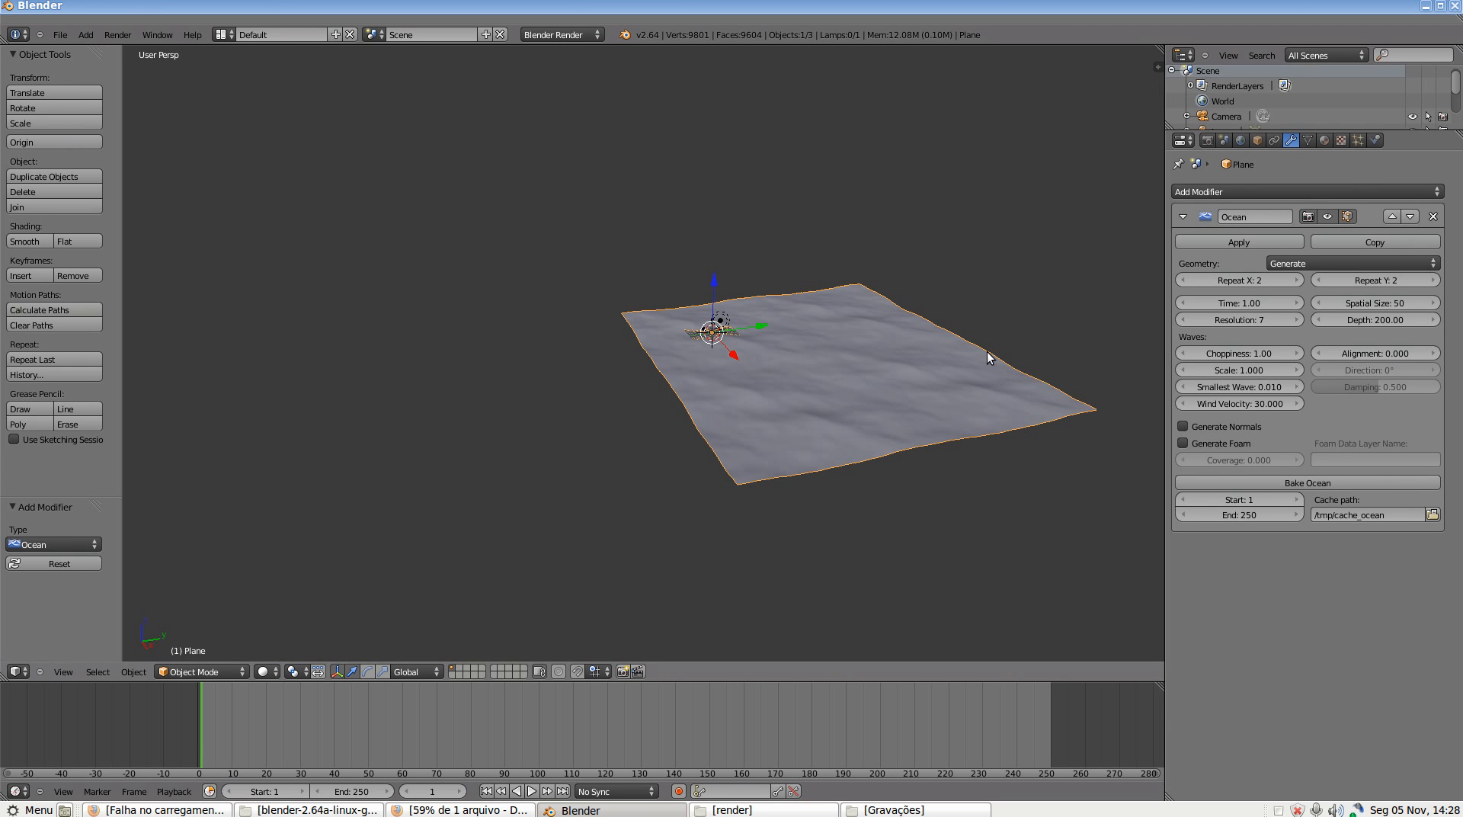
Set the Ocean modifier's resolution to 12
{"action": "middle_click_drag", "start_coordinate": [981, 411], "coordinate": [827, 428]}
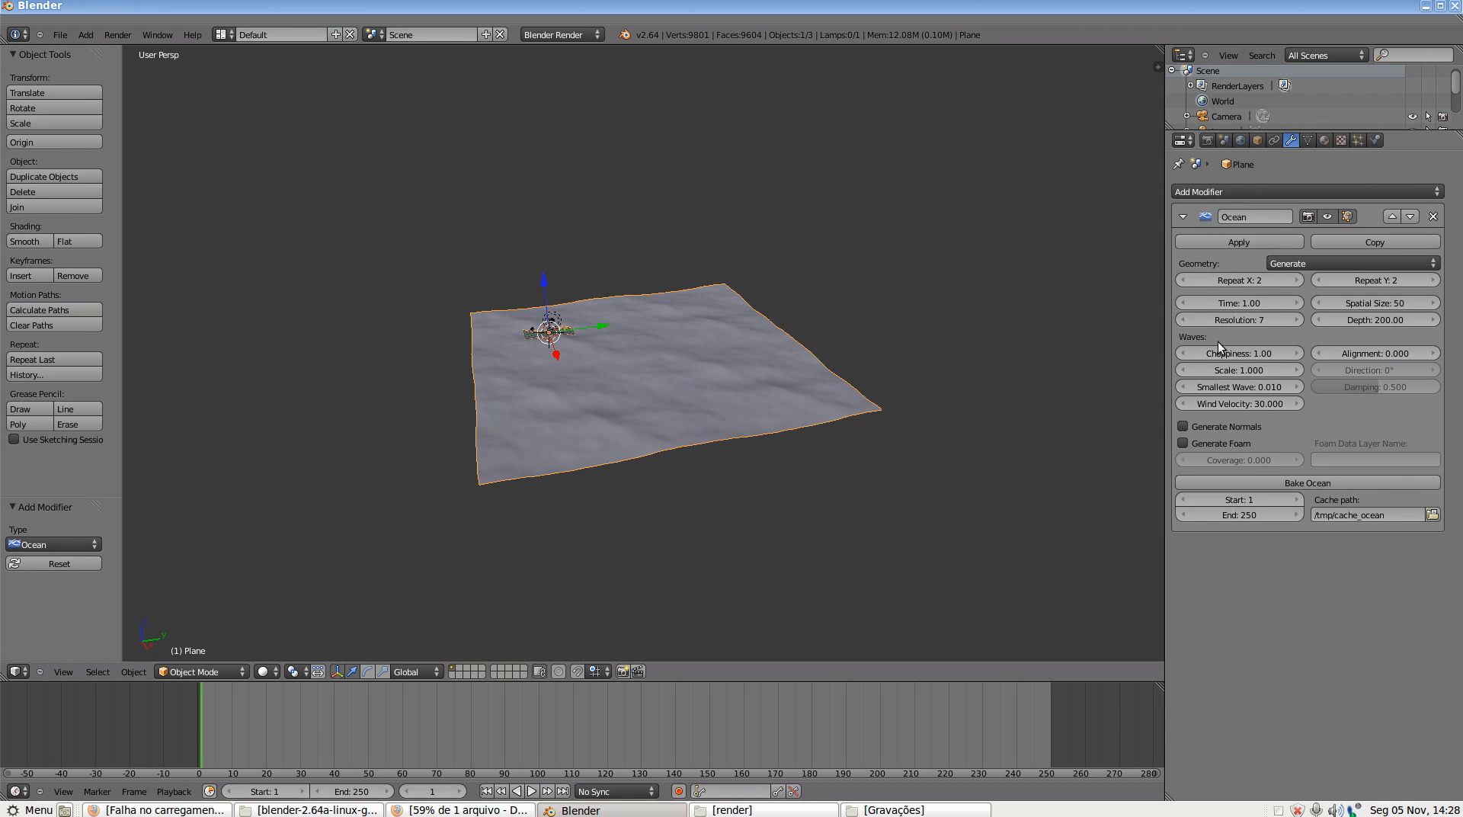
{"action": "left_click", "coordinate": [1239, 320]}
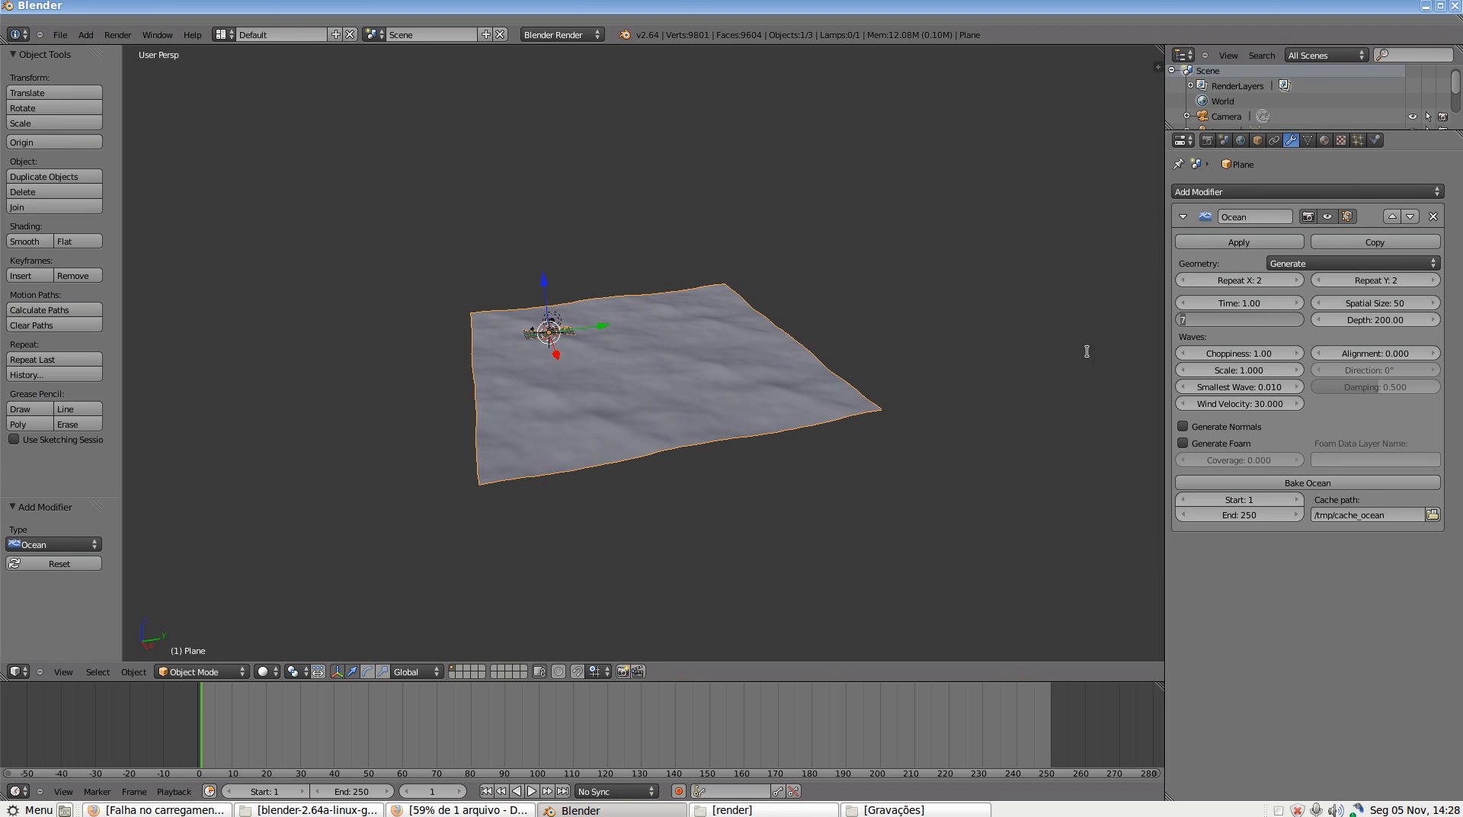
{"action": "type", "text": "12"}
{"action": "key", "text": "Return"}
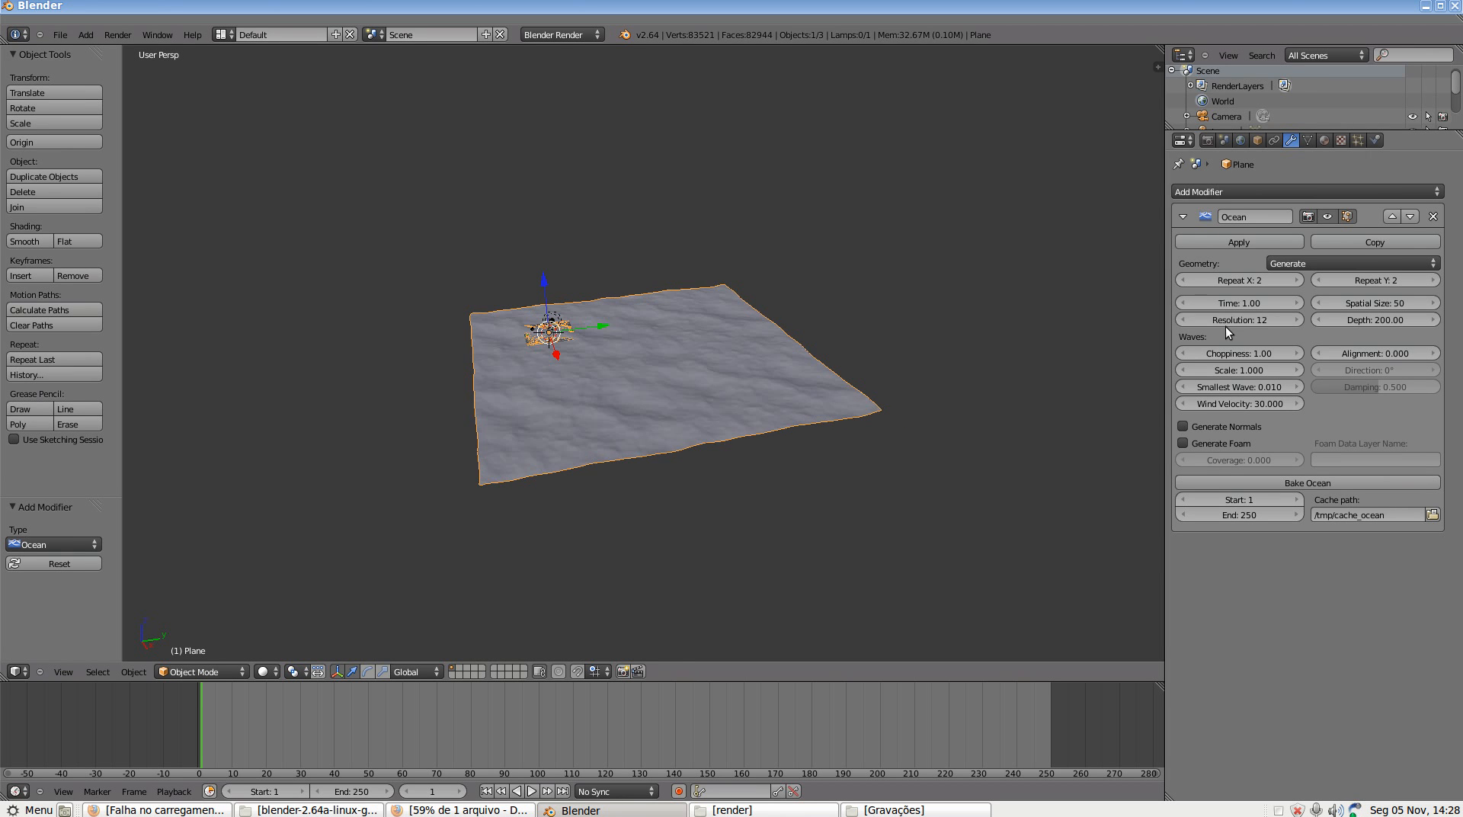
{"action": "scroll", "coordinate": [615, 434], "scroll_direction": "up", "scroll_amount": 4}
{"action": "scroll", "coordinate": [616, 438], "scroll_direction": "down", "scroll_amount": 2}
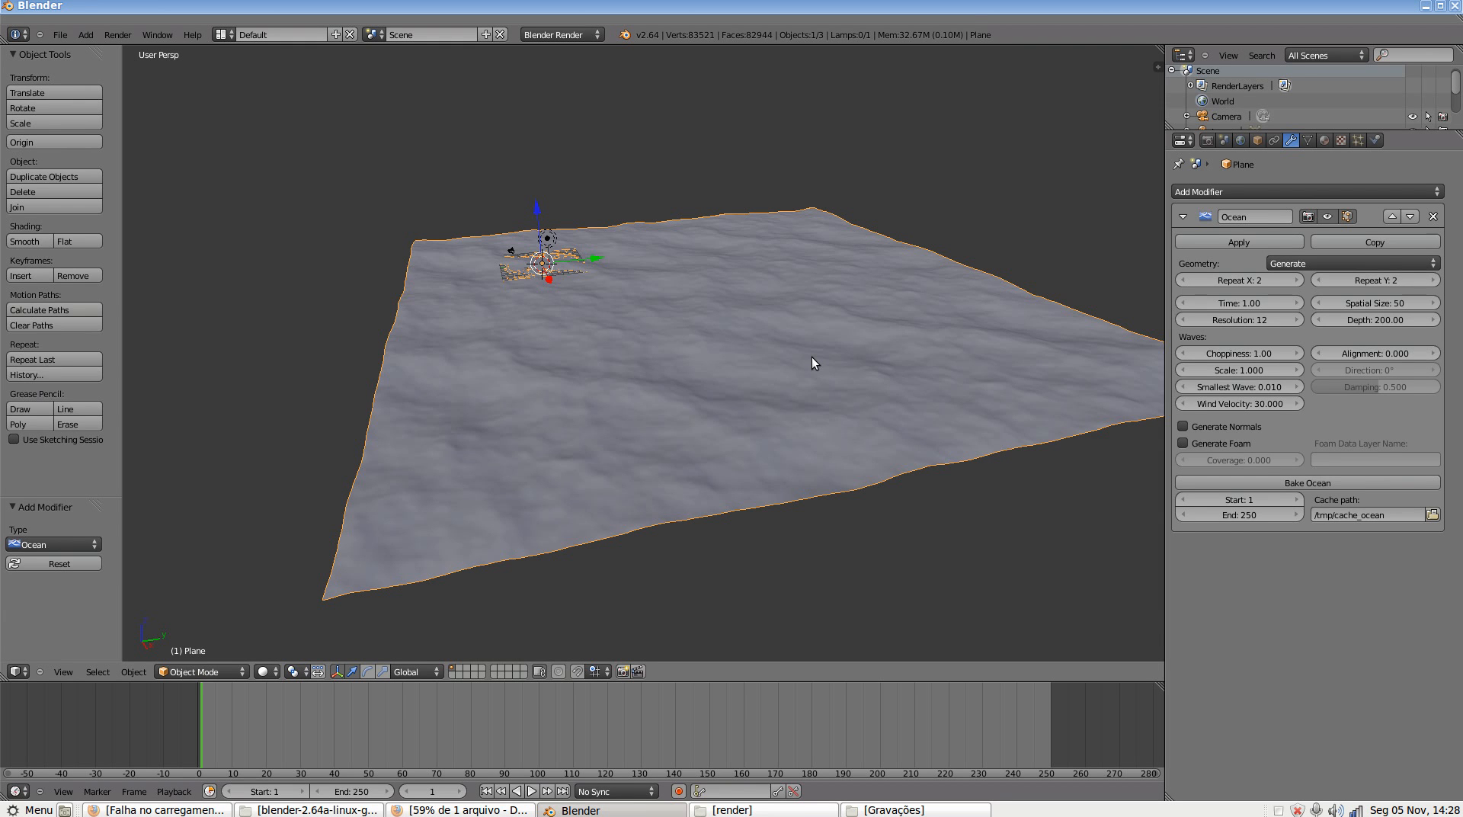
Switch the render engine to Cycles Render and set the rendering device to GPU Compute
{"action": "left_click", "coordinate": [575, 35]}
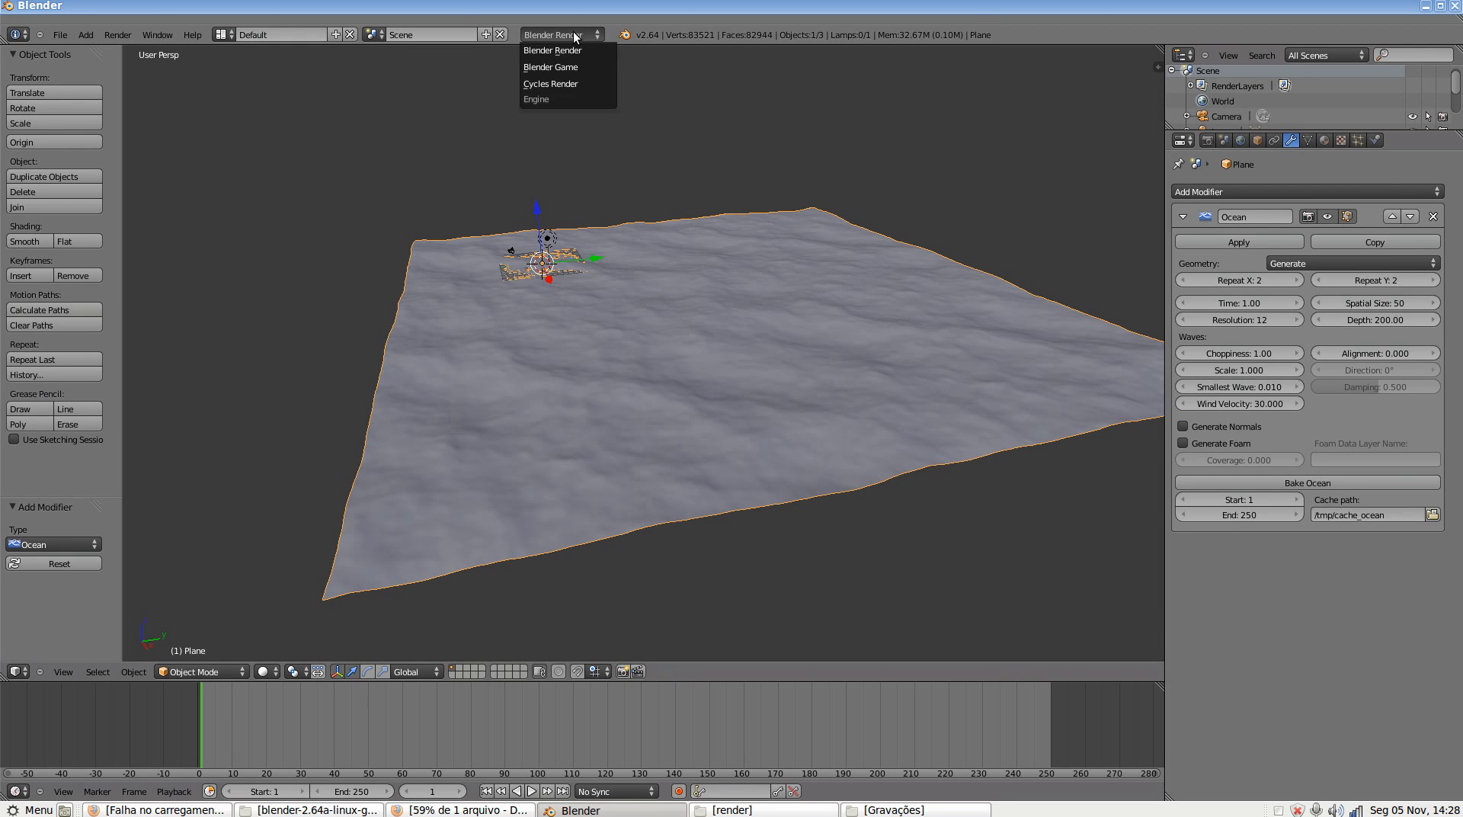
{"action": "left_click", "coordinate": [592, 84]}
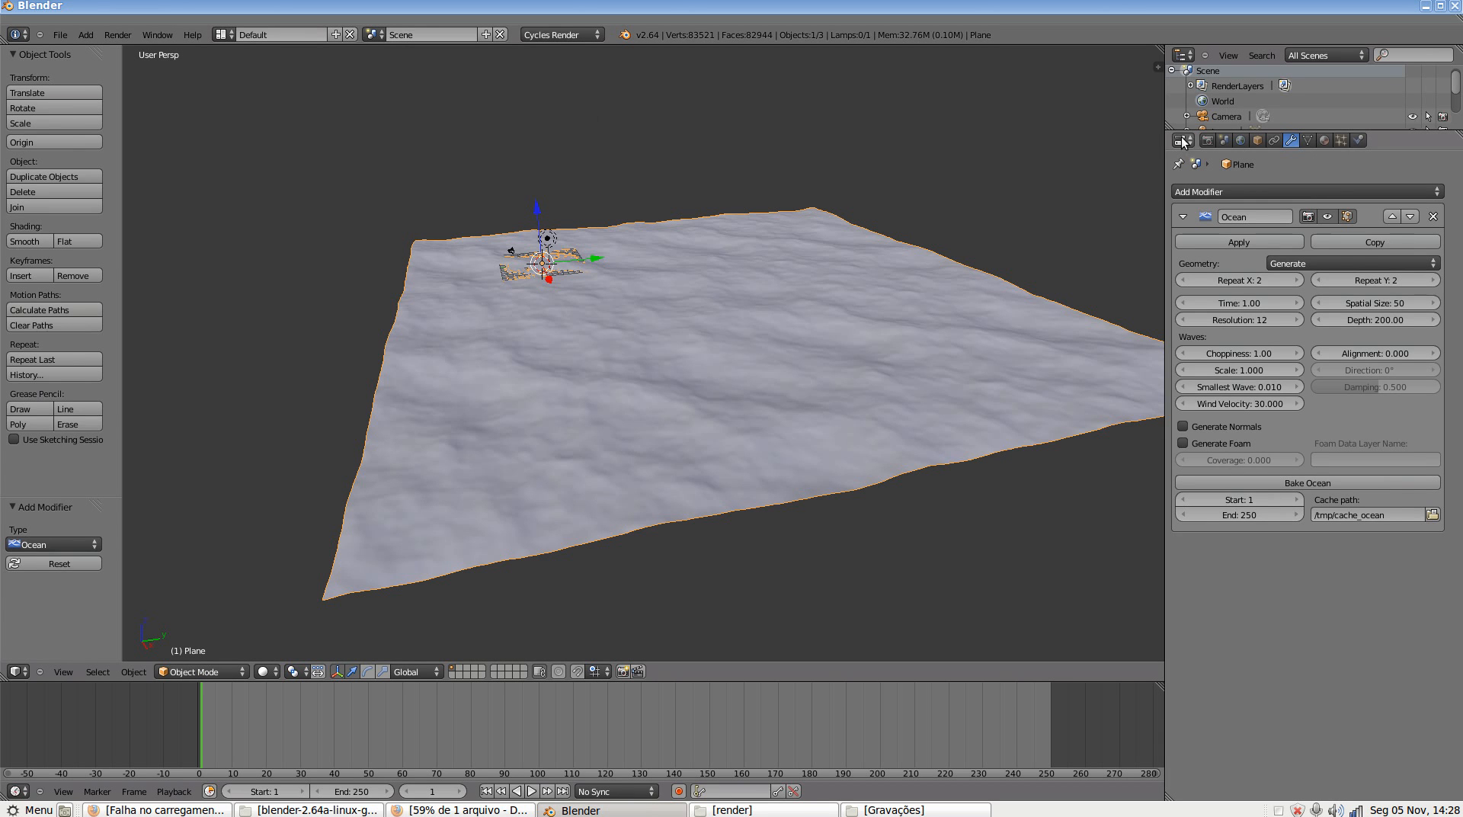
{"action": "left_click", "coordinate": [1207, 141]}
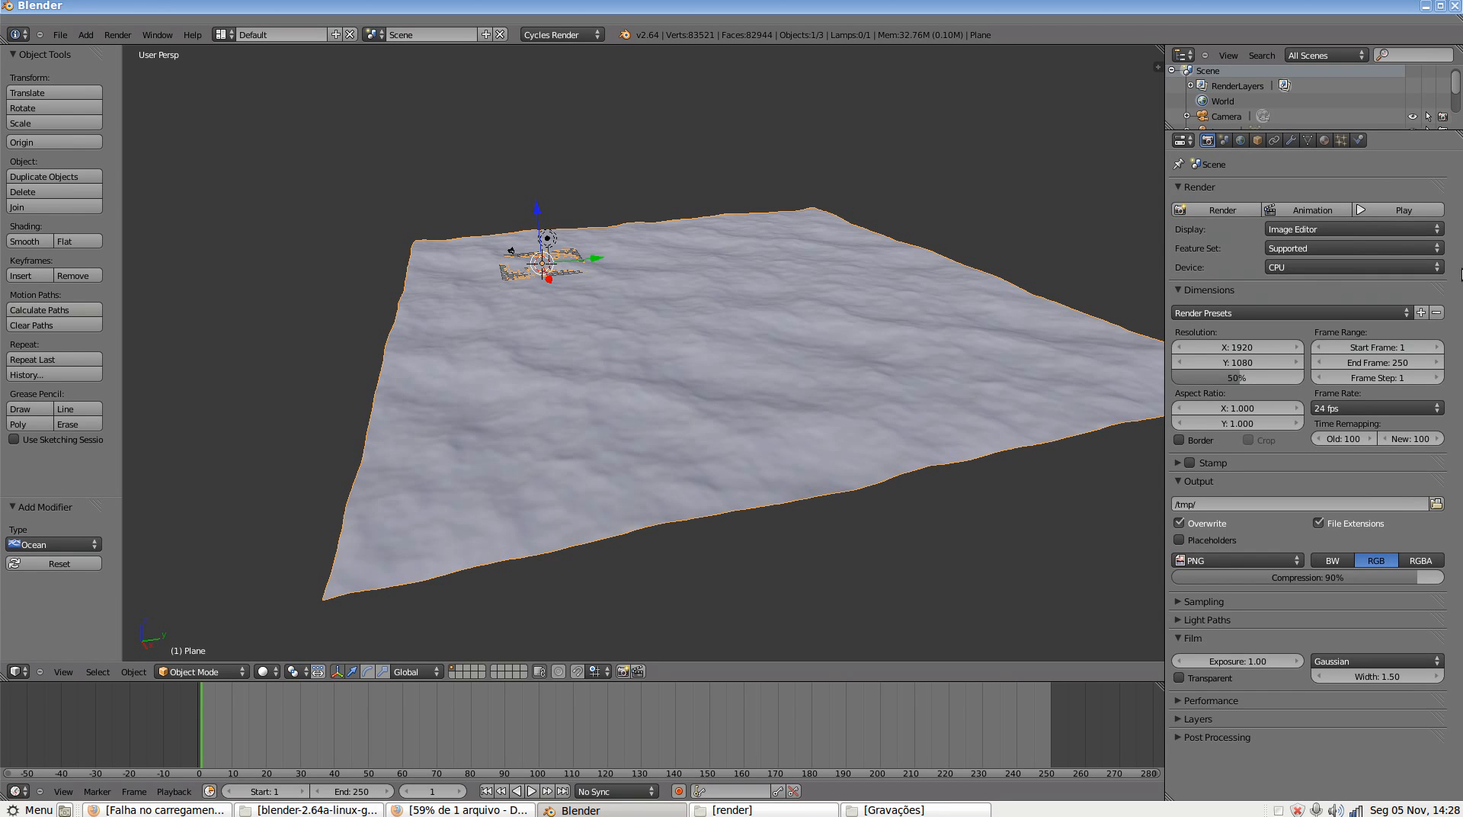
{"action": "left_click", "coordinate": [1432, 268]}
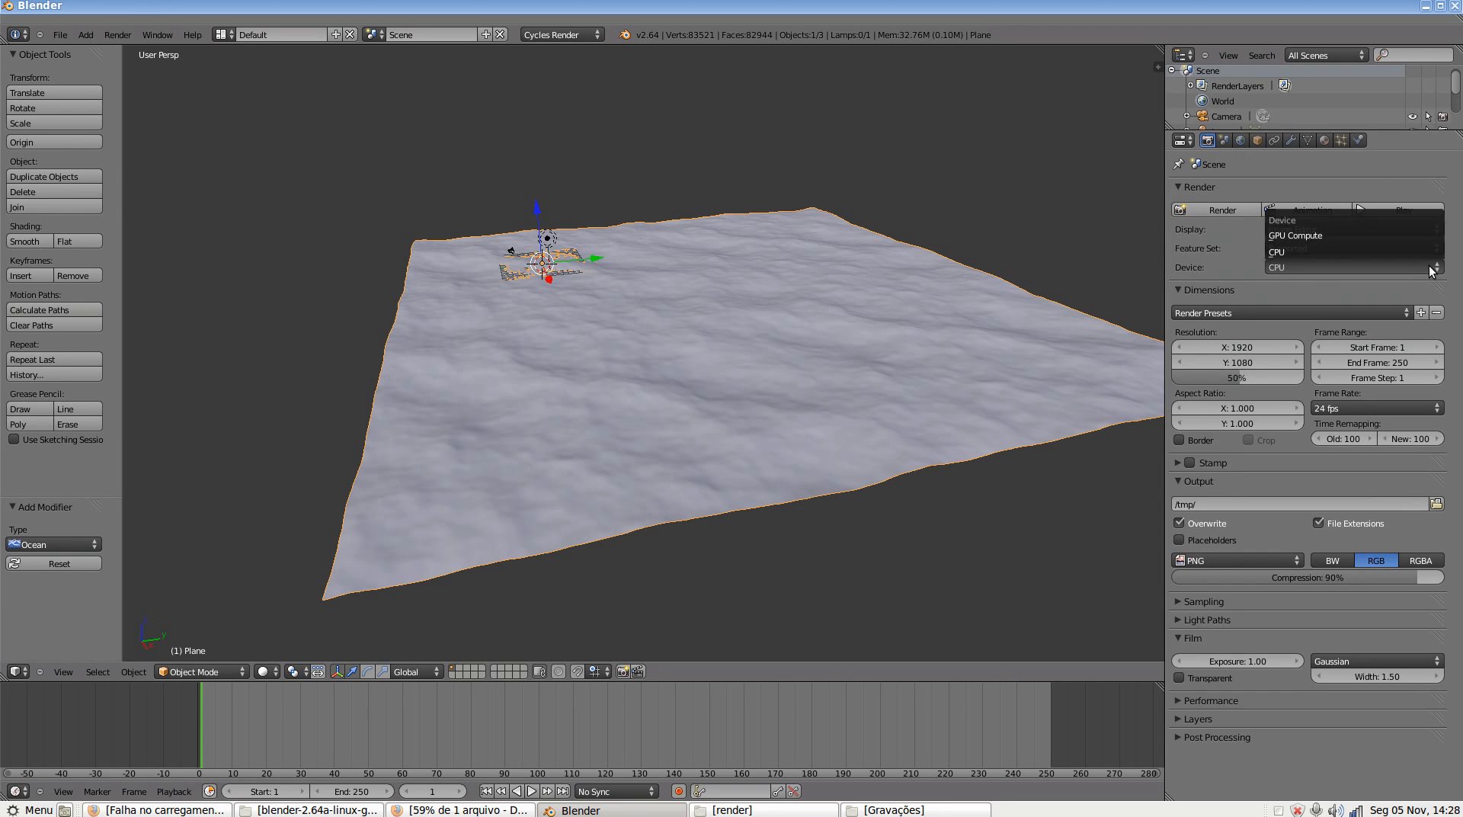
{"action": "left_click", "coordinate": [1314, 237]}
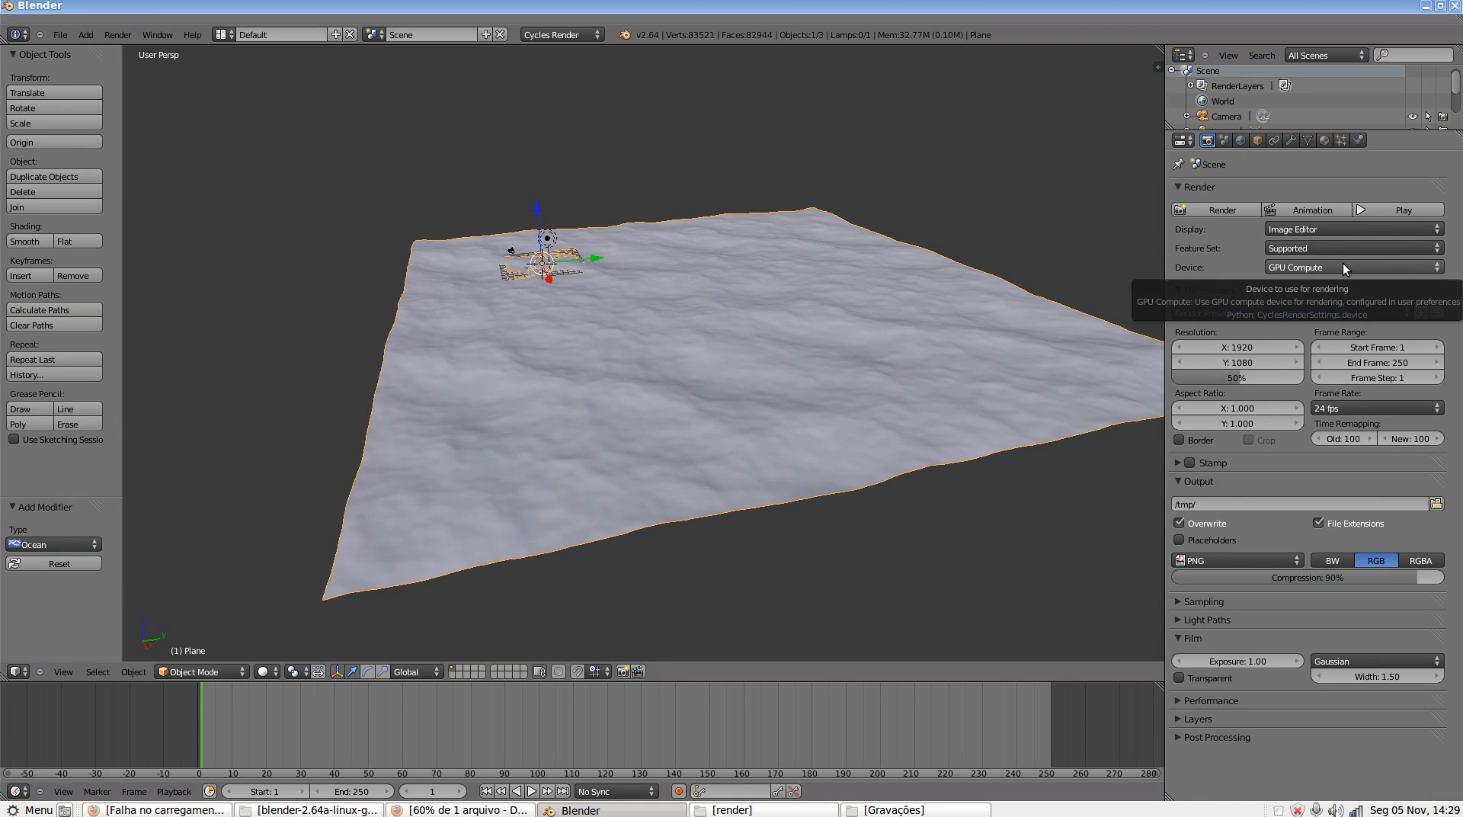
Try a choppiness of 1.05 on the ocean waves and restore the value to 1
{"action": "left_click", "coordinate": [1292, 139]}
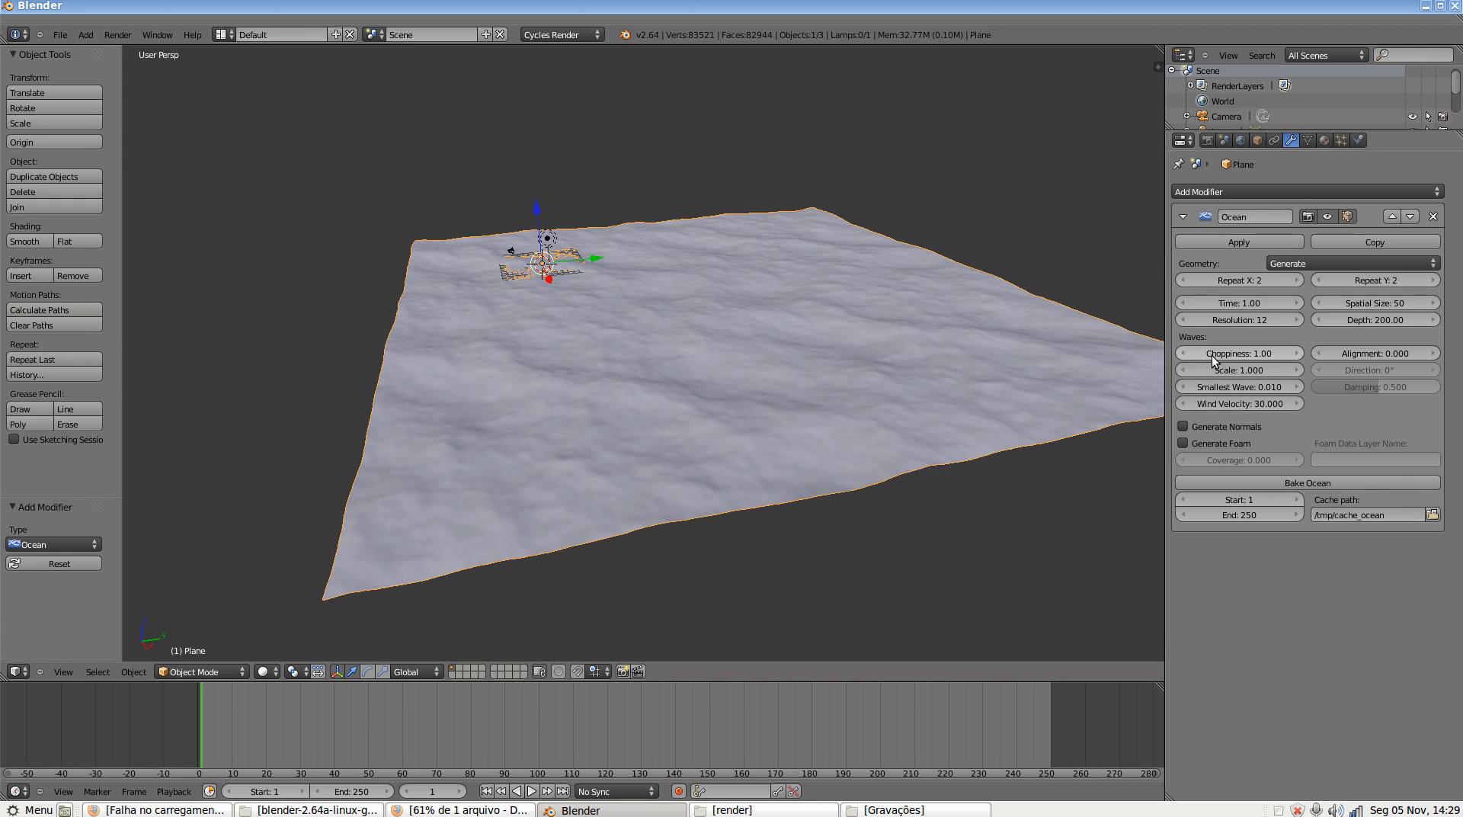
{"action": "mouse_move", "coordinate": [1225, 354]}
{"action": "left_mouse_down"}
{"action": "mouse_move", "coordinate": [1270, 350]}
{"action": "mouse_move", "coordinate": [1189, 350]}
{"action": "mouse_move", "coordinate": [1311, 353]}
{"action": "mouse_move", "coordinate": [1097, 355]}
{"action": "mouse_move", "coordinate": [1317, 354]}
{"action": "mouse_move", "coordinate": [1145, 354]}
{"action": "mouse_move", "coordinate": [1210, 358]}
{"action": "left_mouse_up"}
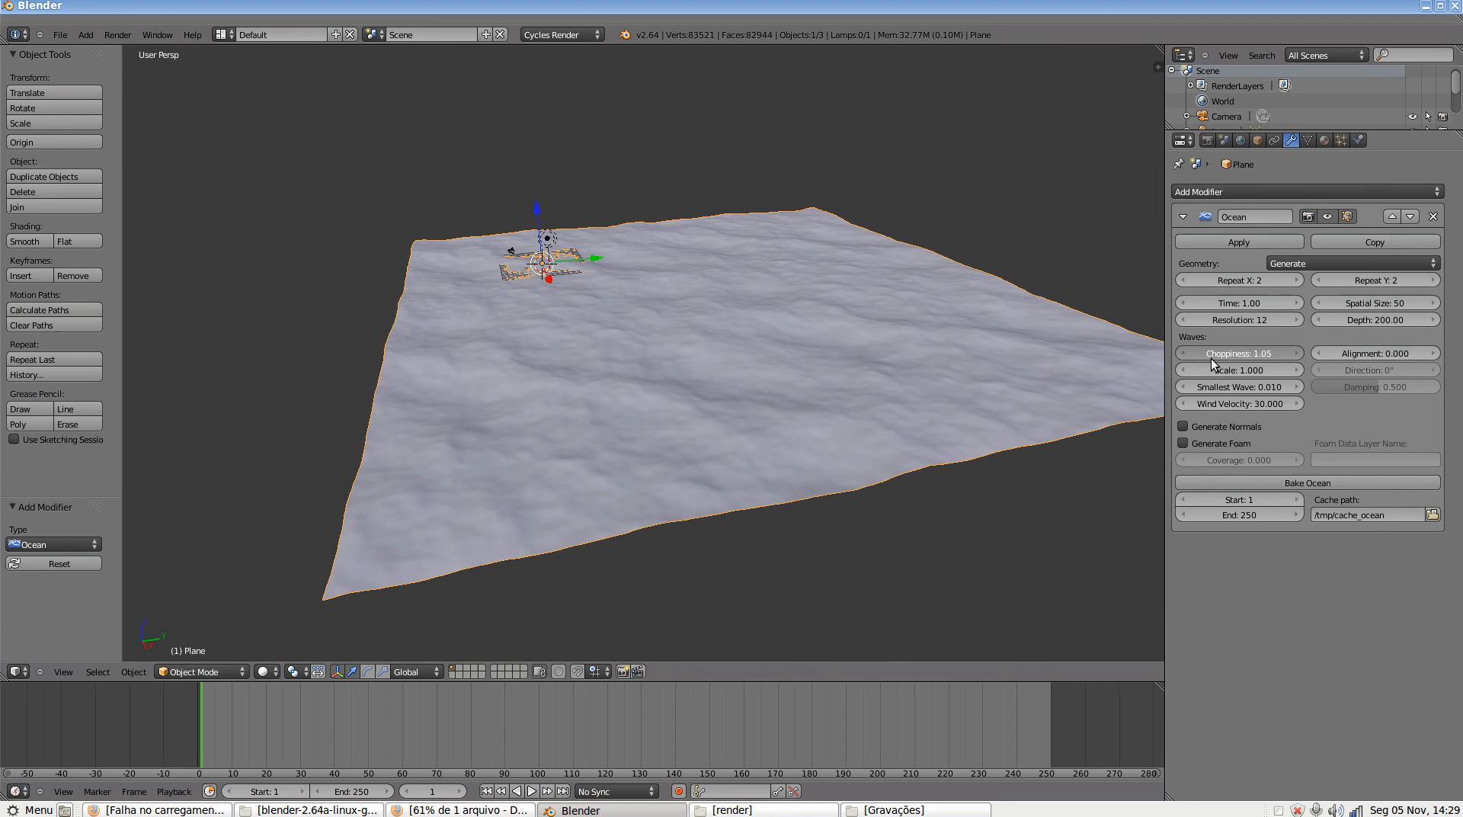
{"action": "left_click", "coordinate": [1257, 354]}
{"action": "type", "text": "1"}
{"action": "key", "text": "Return"}
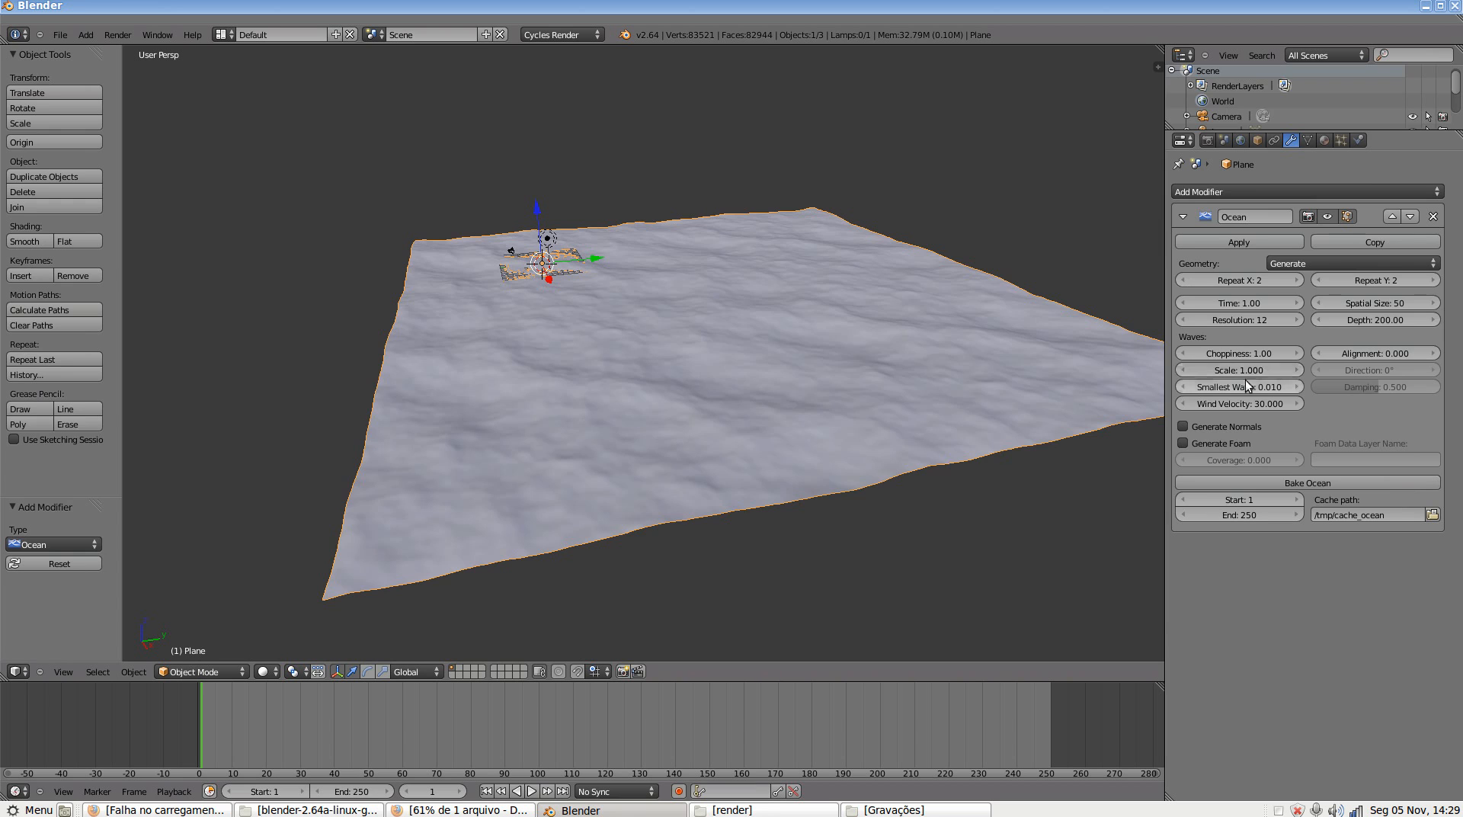
Try wave scales of 10.16 and 2 on the ocean, and set the Ocean modifier's scale to 1.4
{"action": "mouse_move", "coordinate": [1223, 370]}
{"action": "left_mouse_down"}
{"action": "mouse_move", "coordinate": [1242, 372]}
{"action": "mouse_move", "coordinate": [1209, 380]}
{"action": "mouse_move", "coordinate": [1254, 377]}
{"action": "mouse_move", "coordinate": [1212, 378]}
{"action": "left_mouse_up"}
{"action": "left_click", "coordinate": [1220, 370]}
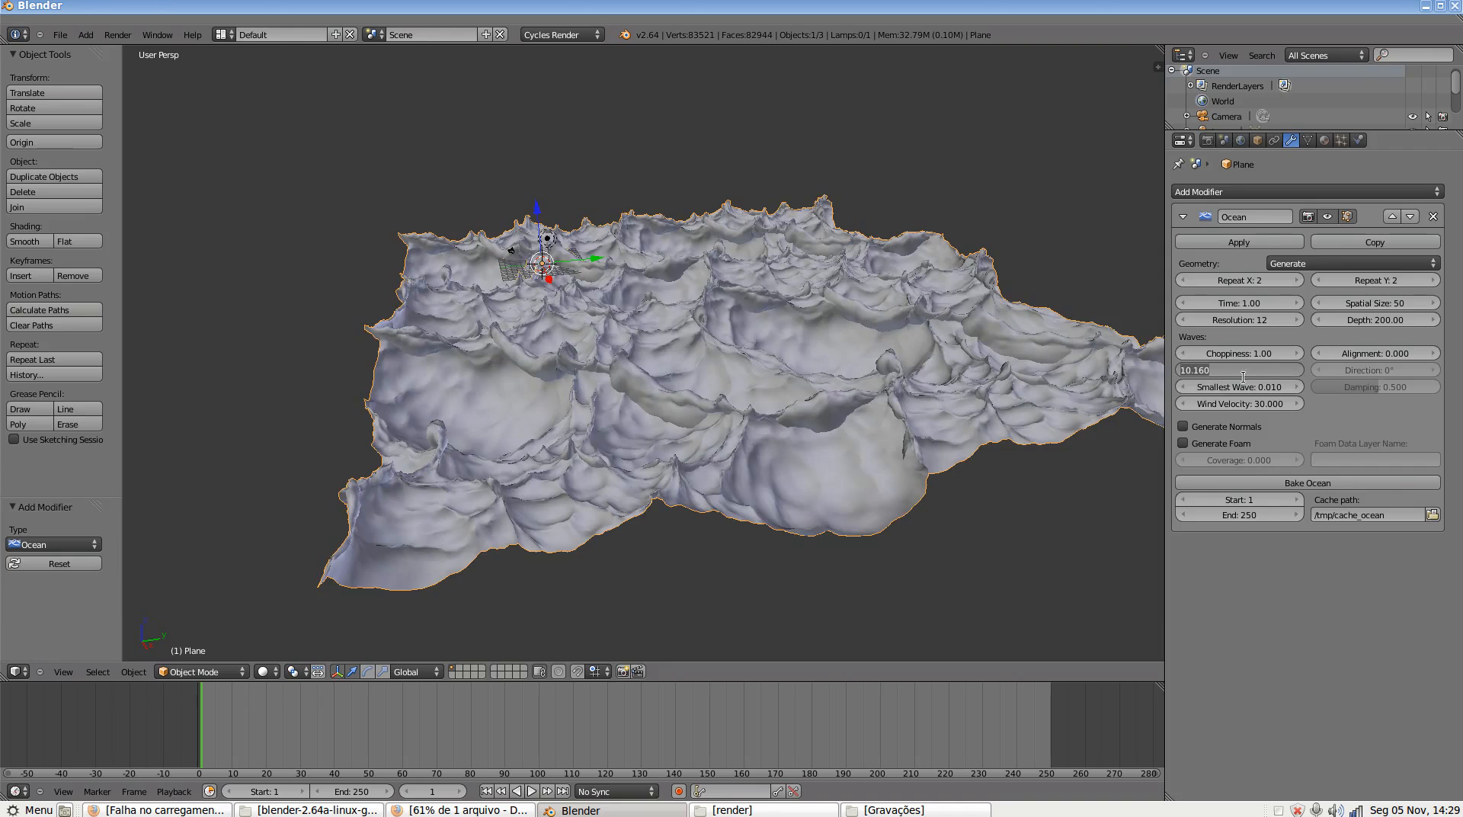
{"action": "type", "text": "2"}
{"action": "key", "text": "Return"}
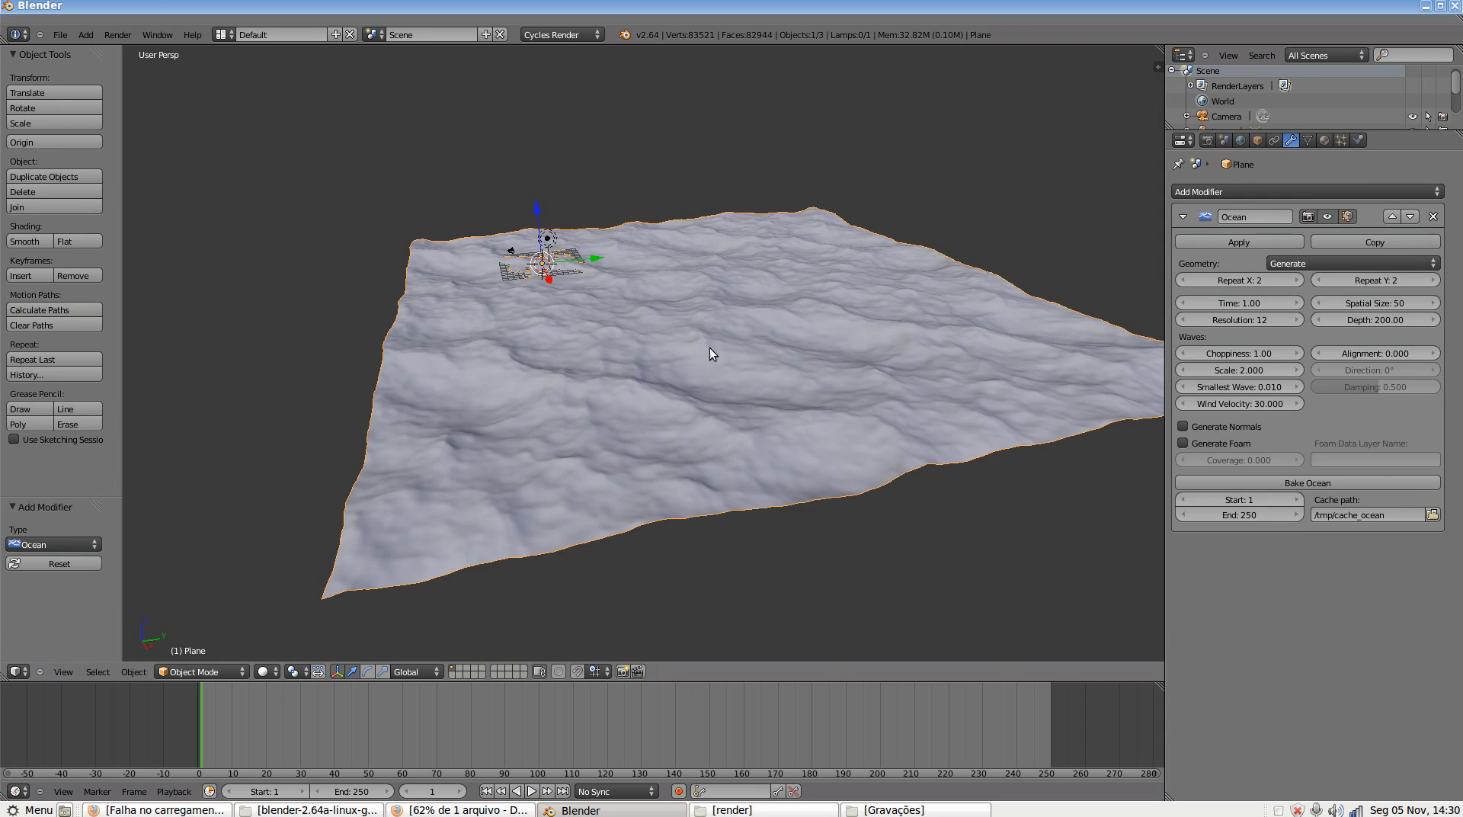
{"action": "left_click_drag", "start_coordinate": [1246, 368], "coordinate": [1236, 371]}
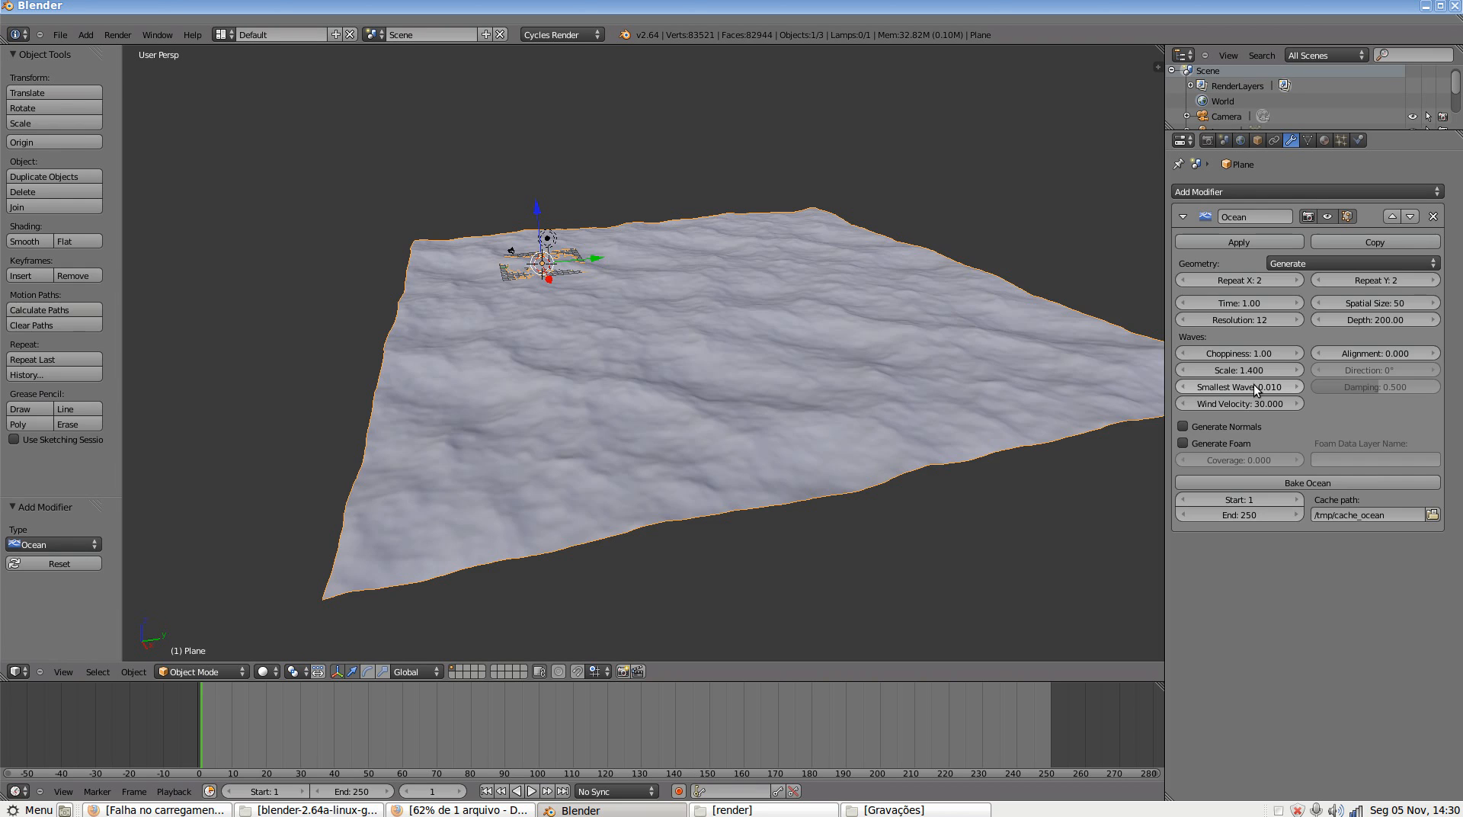
Try a resolution of 15 on the Ocean modifier
{"action": "left_click", "coordinate": [1241, 320]}
{"action": "type", "text": "15"}
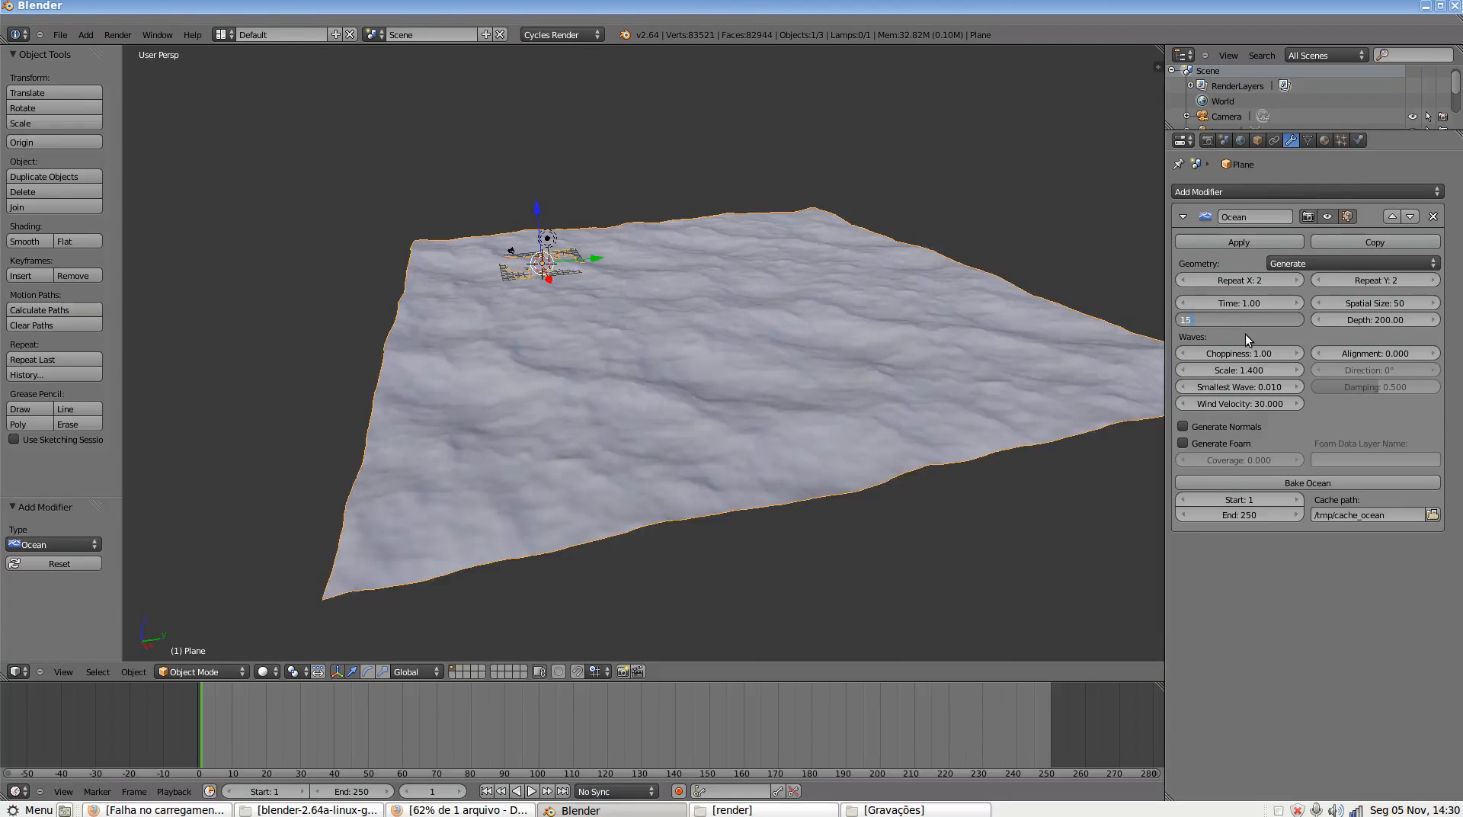
{"action": "key", "text": "Return"}
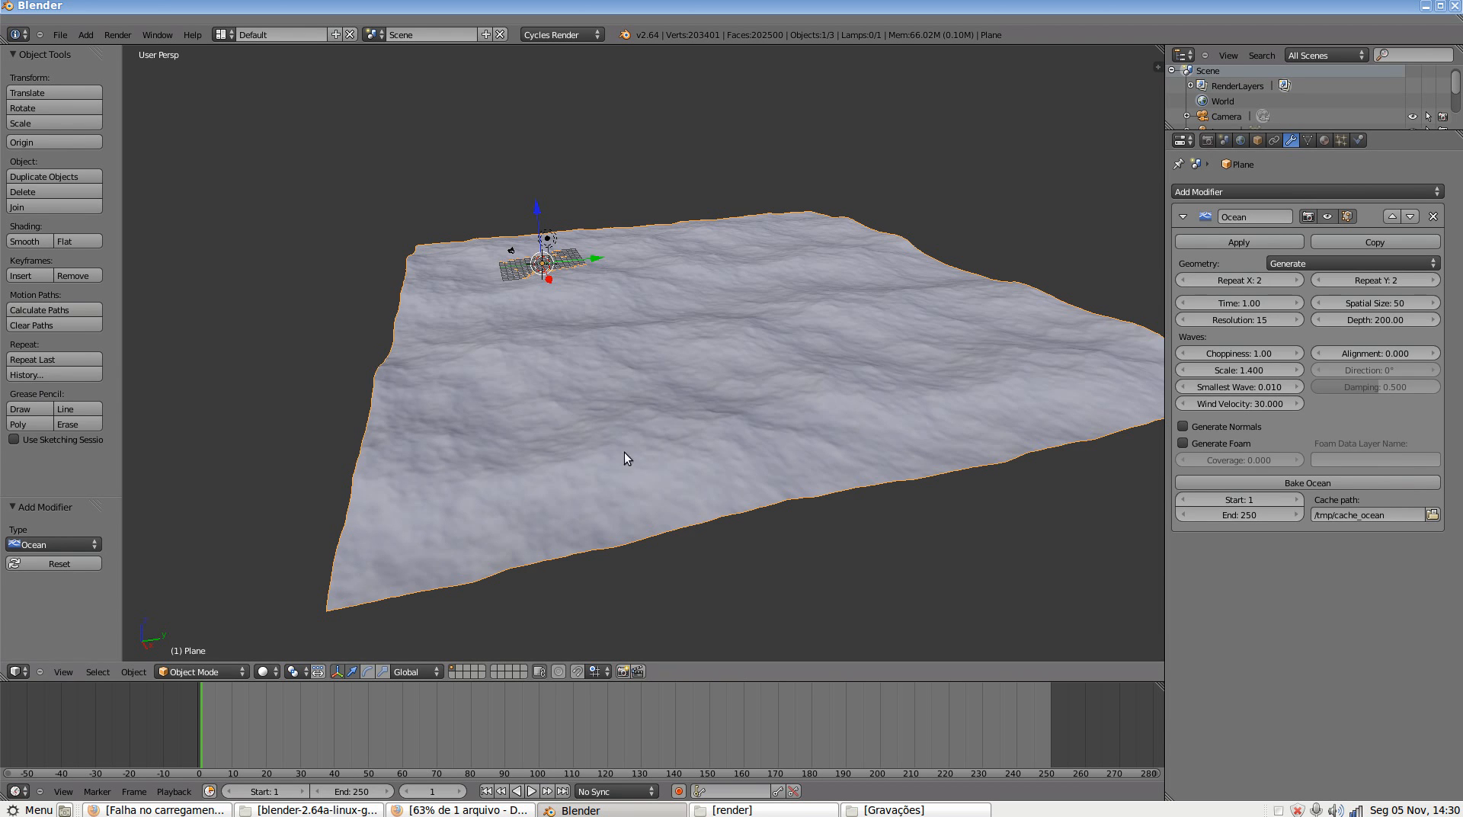
Raise the Ocean modifier's smallest wave value to 0.71 to try a smoother surface
{"action": "left_click", "coordinate": [1300, 389]}
{"action": "left_click", "coordinate": [1299, 388]}
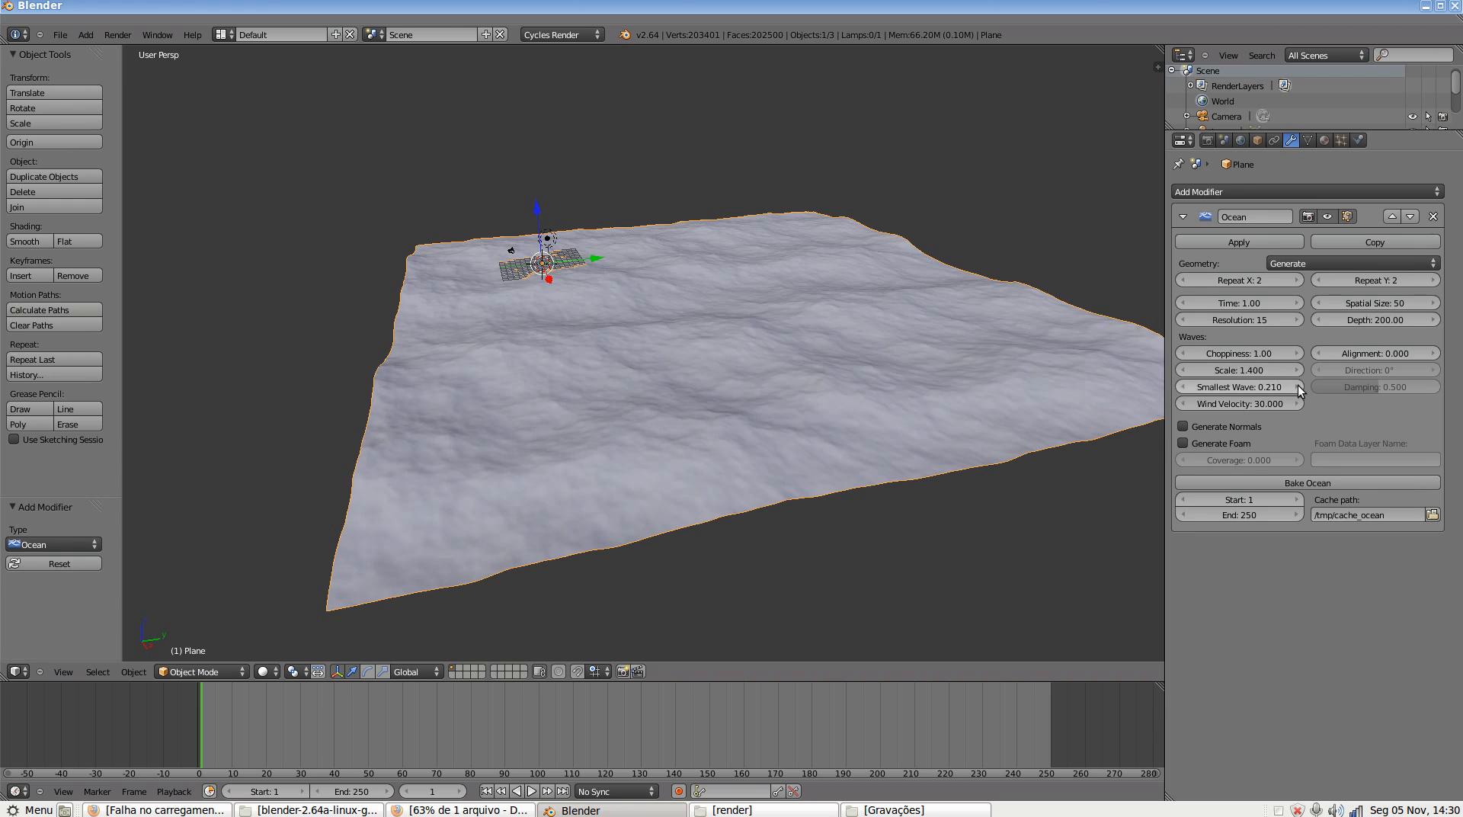
{"action": "left_click", "coordinate": [1300, 389]}
{"action": "left_click", "coordinate": [1299, 388]}
{"action": "left_click", "coordinate": [1298, 389]}
{"action": "left_click", "coordinate": [1299, 389]}
{"action": "left_click", "coordinate": [1299, 388]}
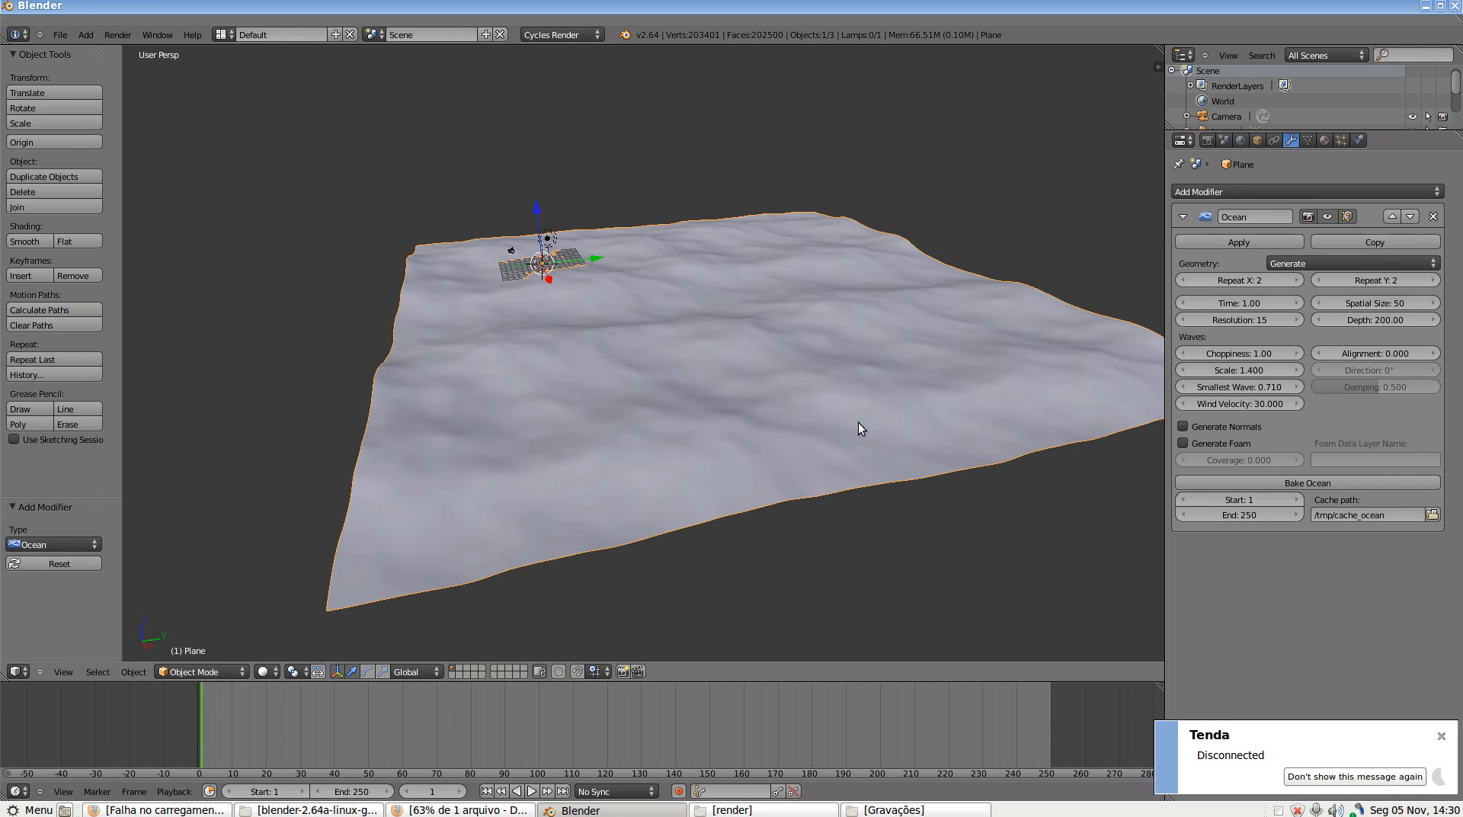
Restore the Ocean modifier's resolution to 12
{"action": "left_click", "coordinate": [1238, 320]}
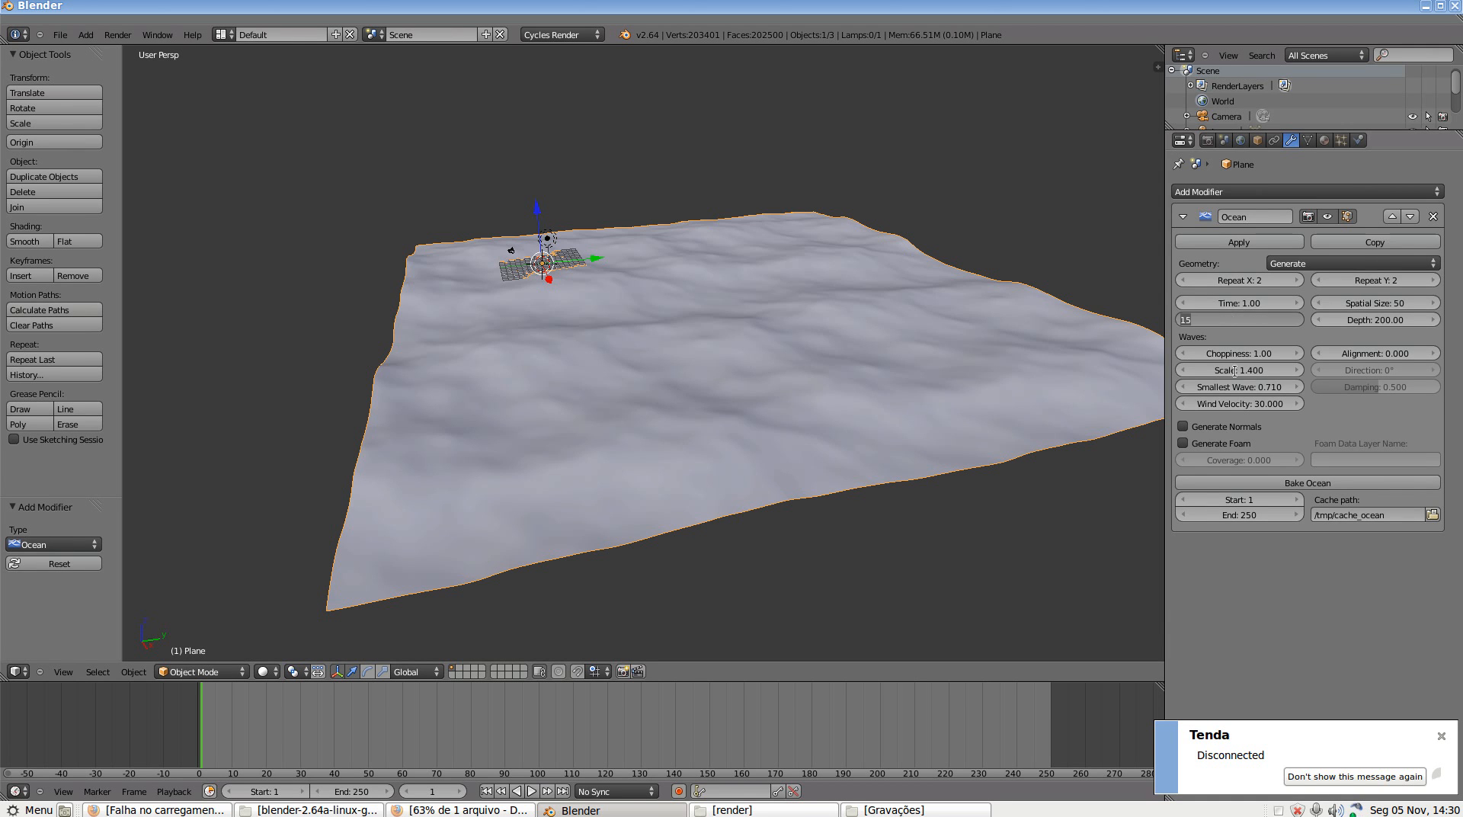
{"action": "type", "text": "12"}
{"action": "key", "text": "Return"}
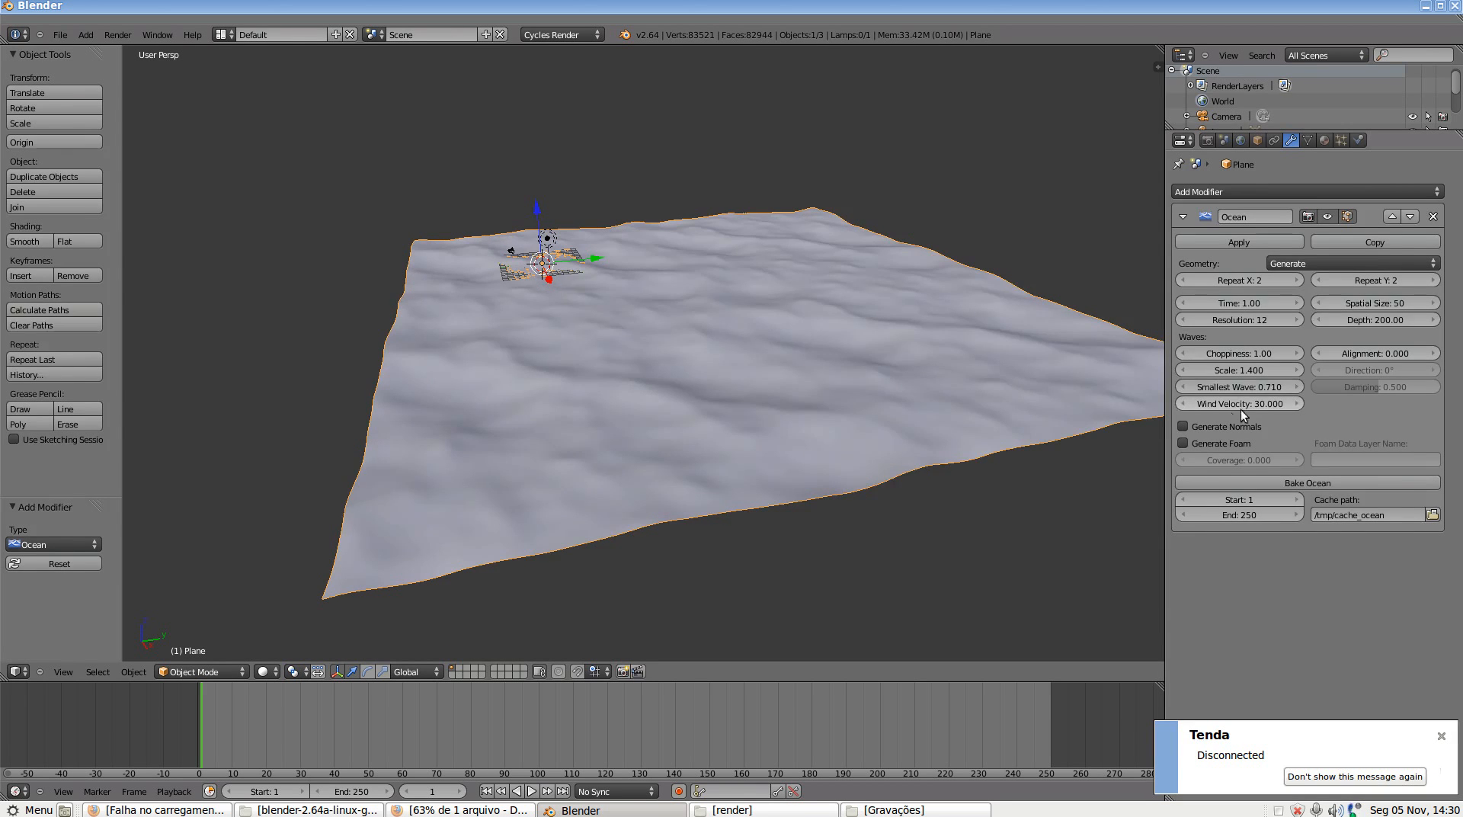
Lower the ocean's smallest wave value back to 0.01
{"action": "left_click", "coordinate": [1183, 387]}
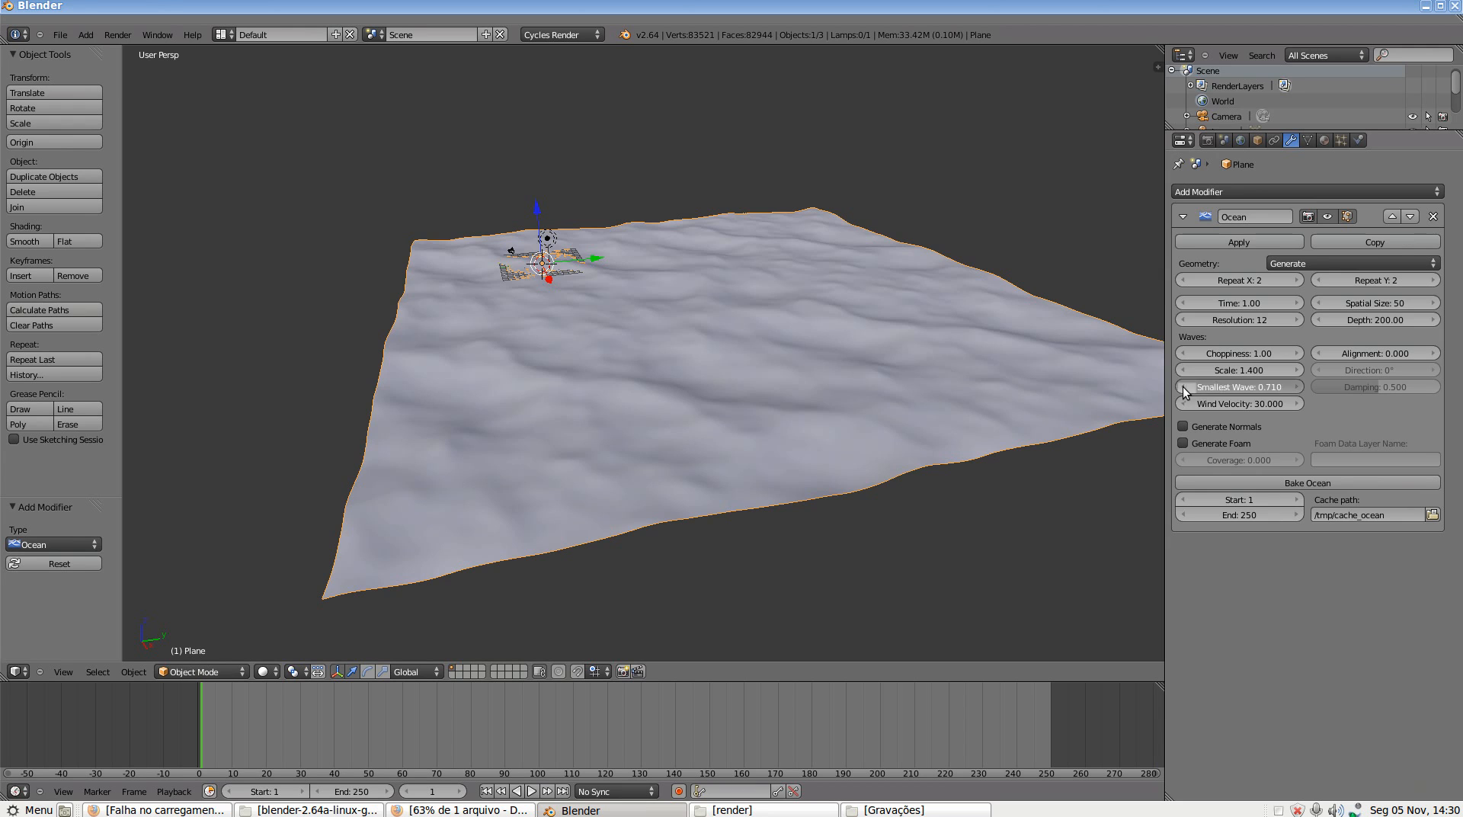
{"action": "left_click", "coordinate": [1183, 387]}
{"action": "left_click", "coordinate": [1182, 387]}
{"action": "left_click", "coordinate": [1183, 387]}
{"action": "left_click", "coordinate": [1182, 387]}
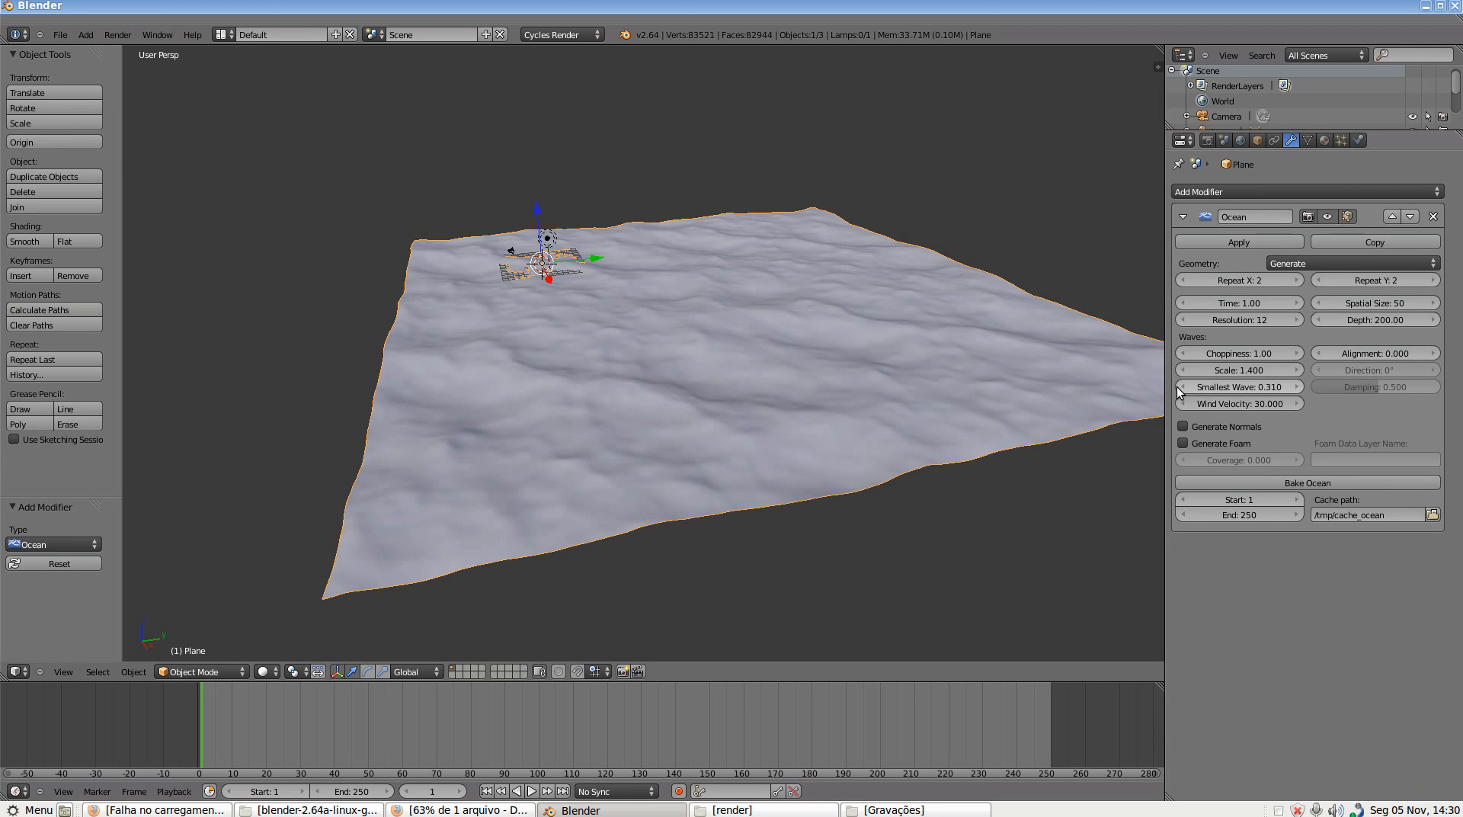
{"action": "left_click", "coordinate": [1182, 387]}
{"action": "left_click", "coordinate": [1182, 388]}
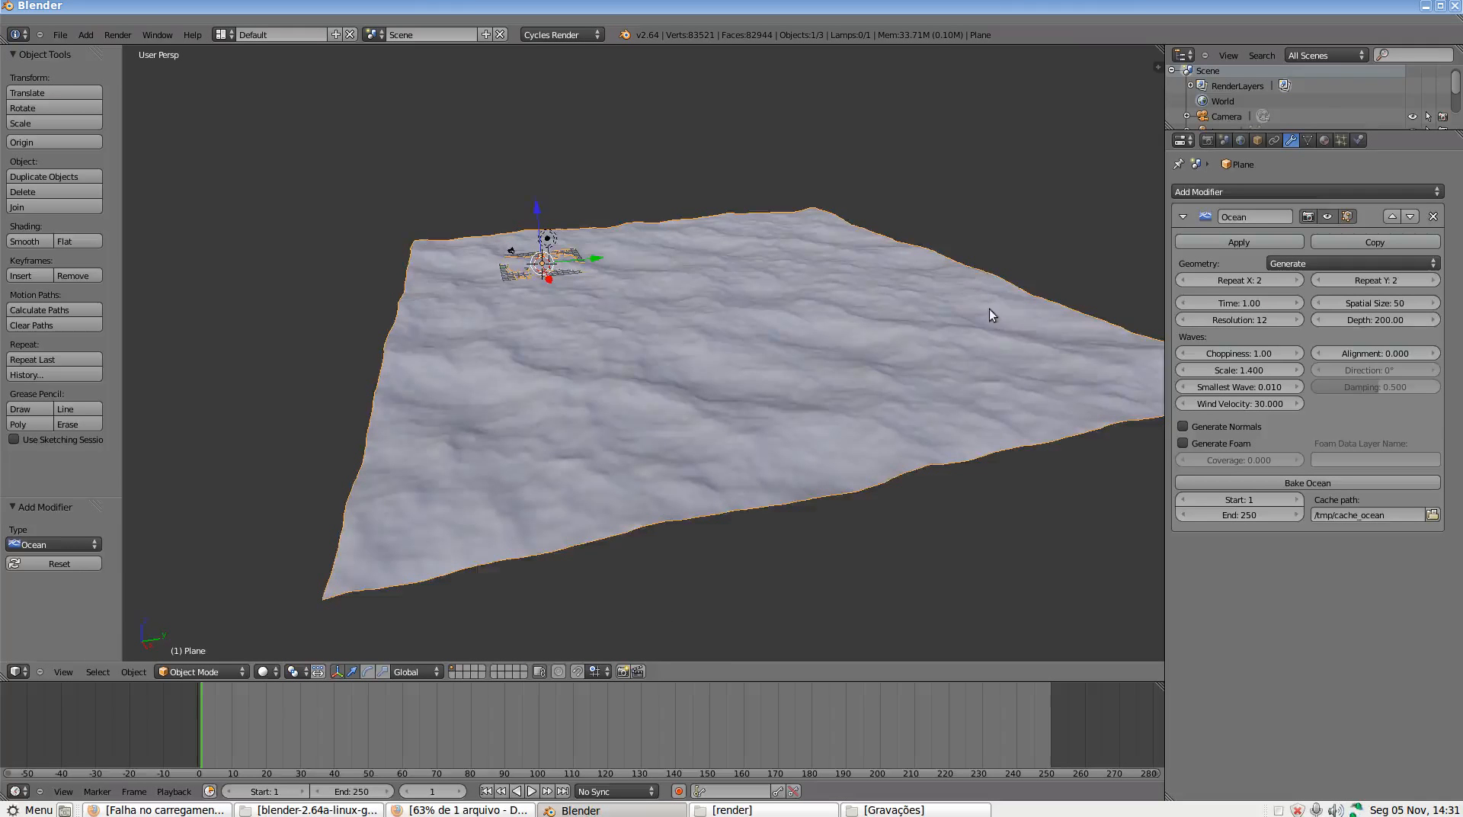
In top orthographic view, move the camera near the ocean's +X, -Y corner, to about X 69.8 and Y -19.2
{"action": "middle_click_drag", "start_coordinate": [990, 308], "coordinate": [696, 344]}
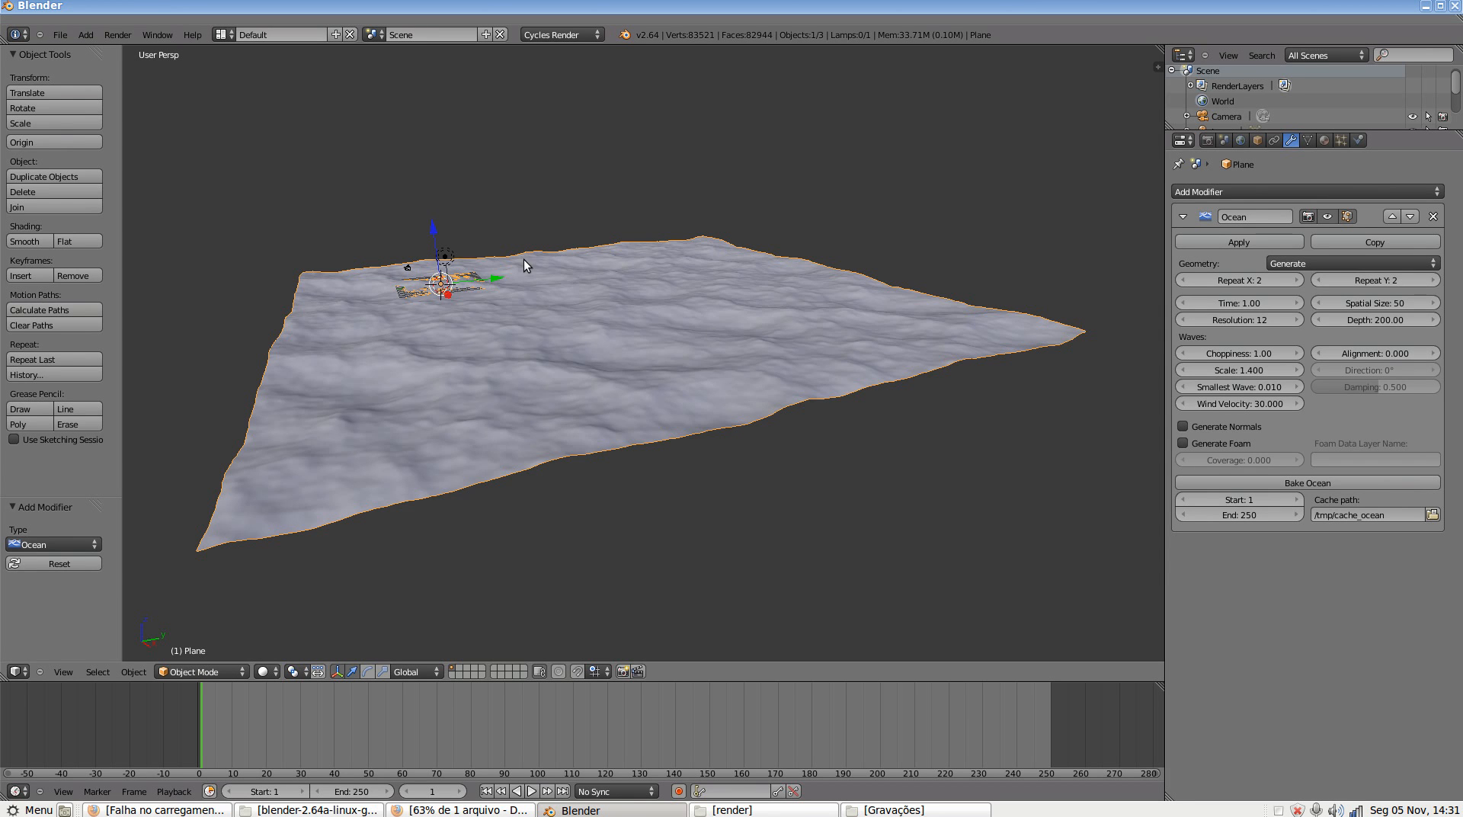
{"action": "key", "text": "KP_7"}
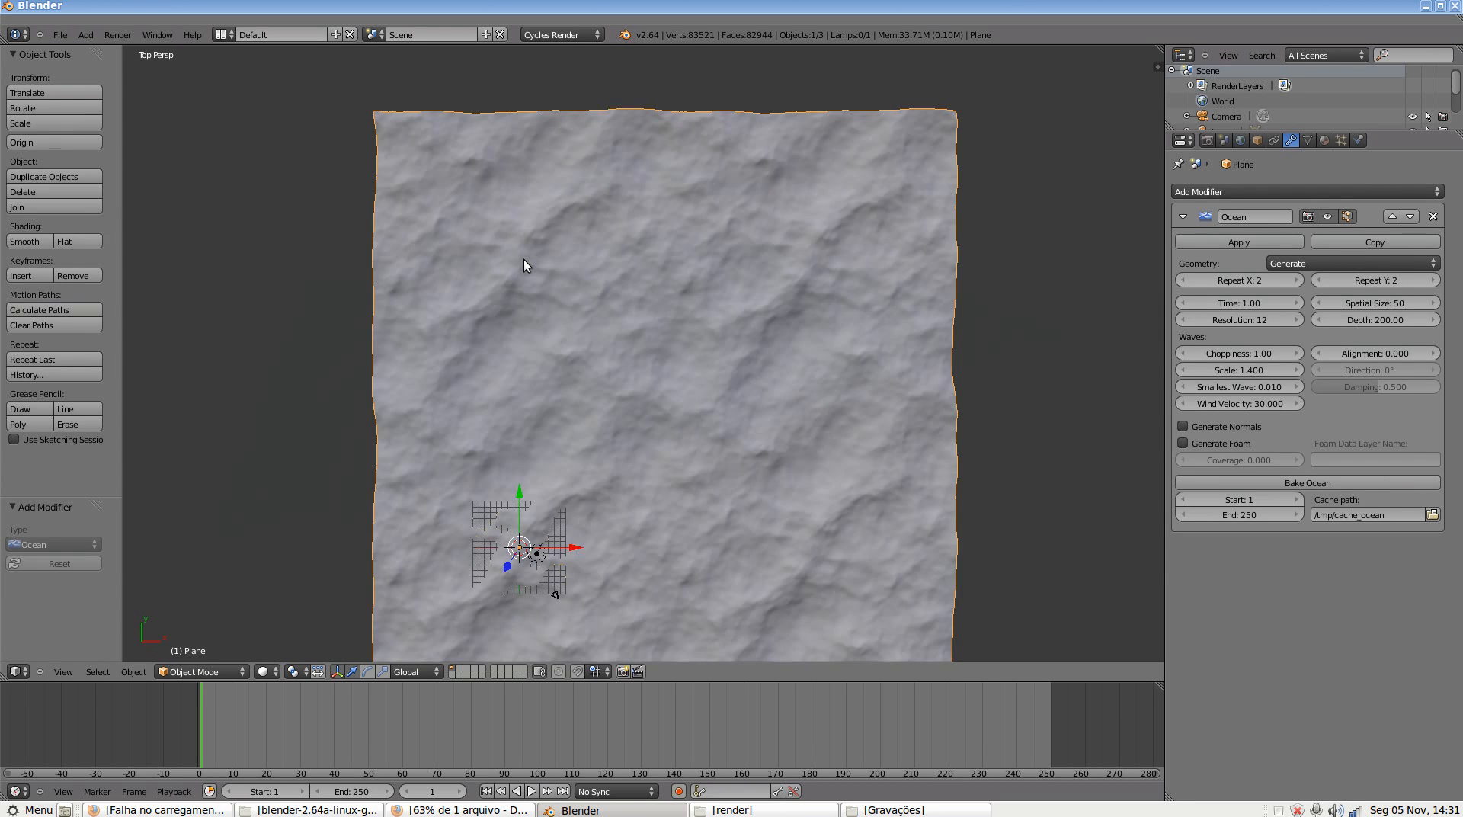
{"action": "key", "text": "KP_5"}
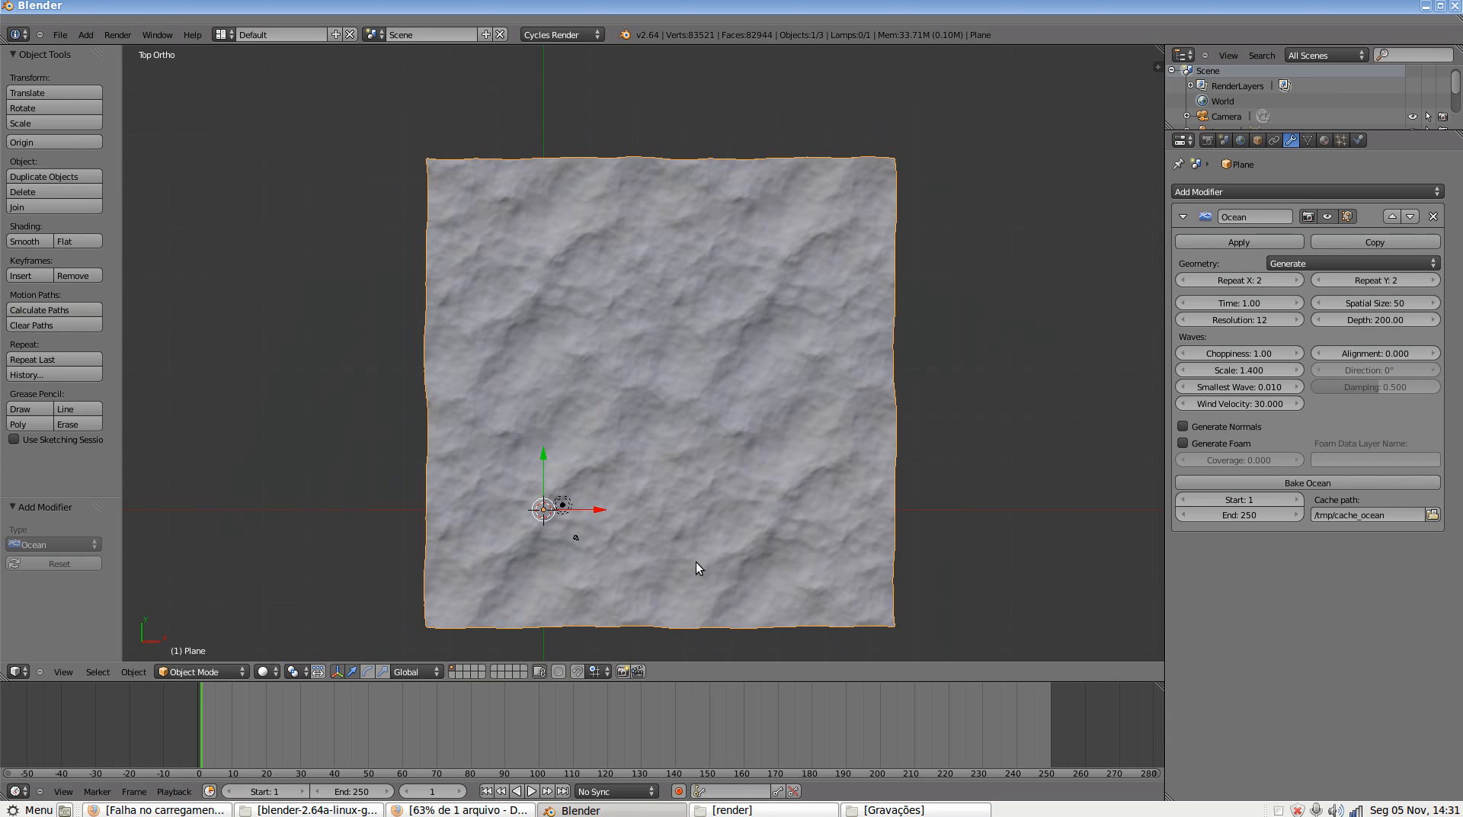
{"action": "right_click", "coordinate": [579, 538]}
{"action": "key", "text": "g"}
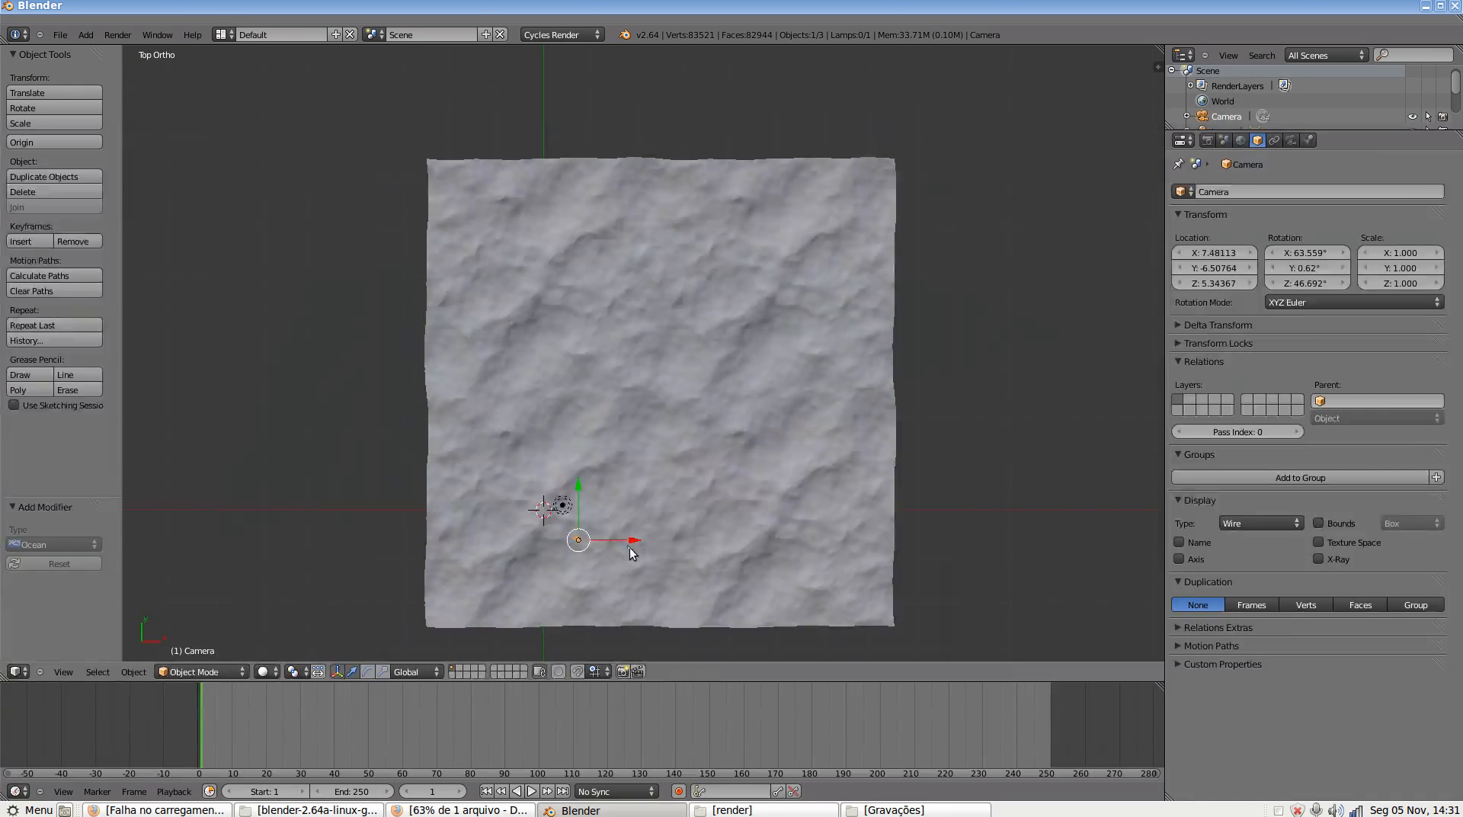
{"action": "key", "text": "x"}
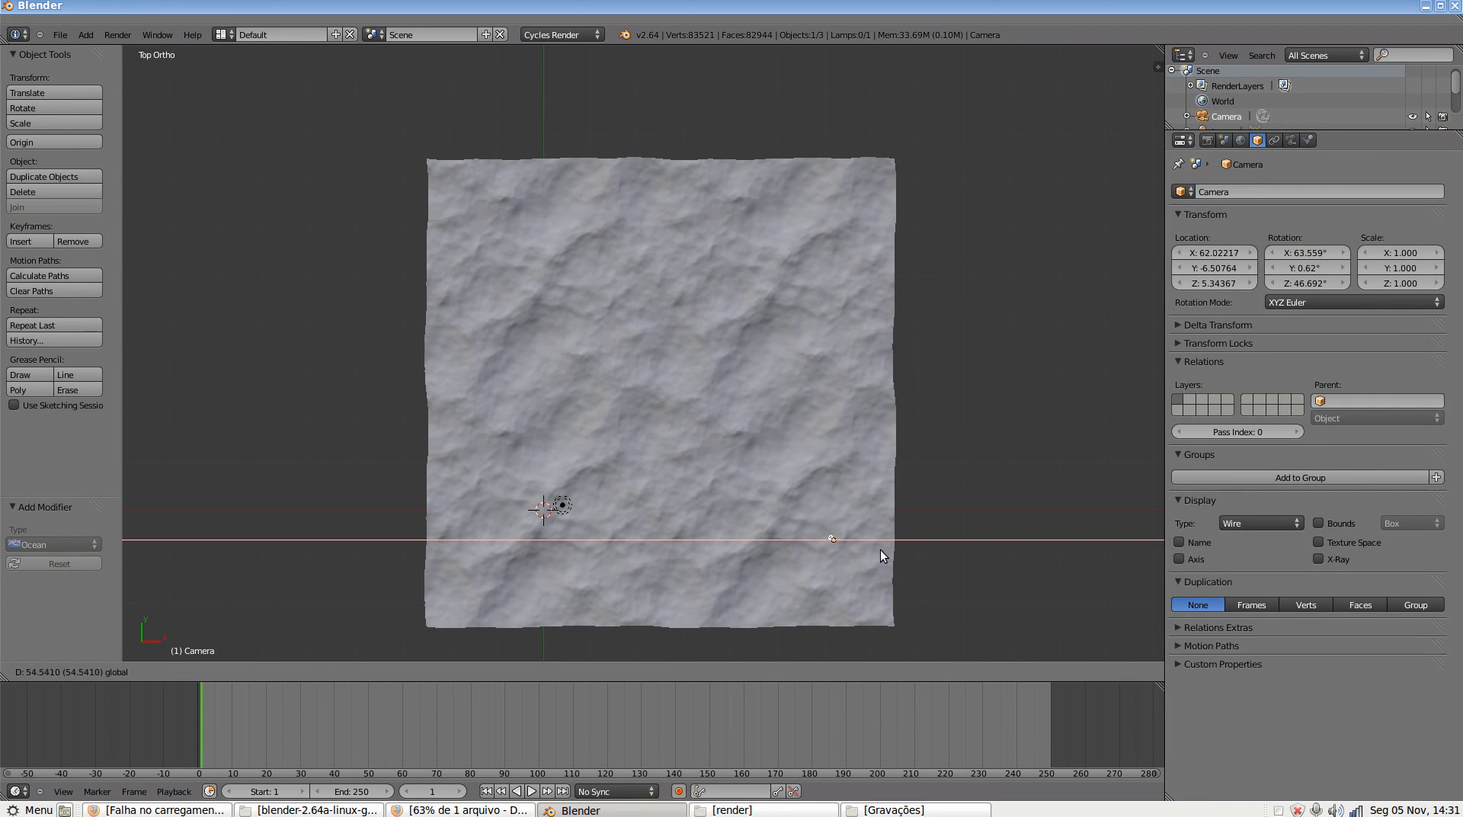
{"action": "left_click", "coordinate": [899, 553]}
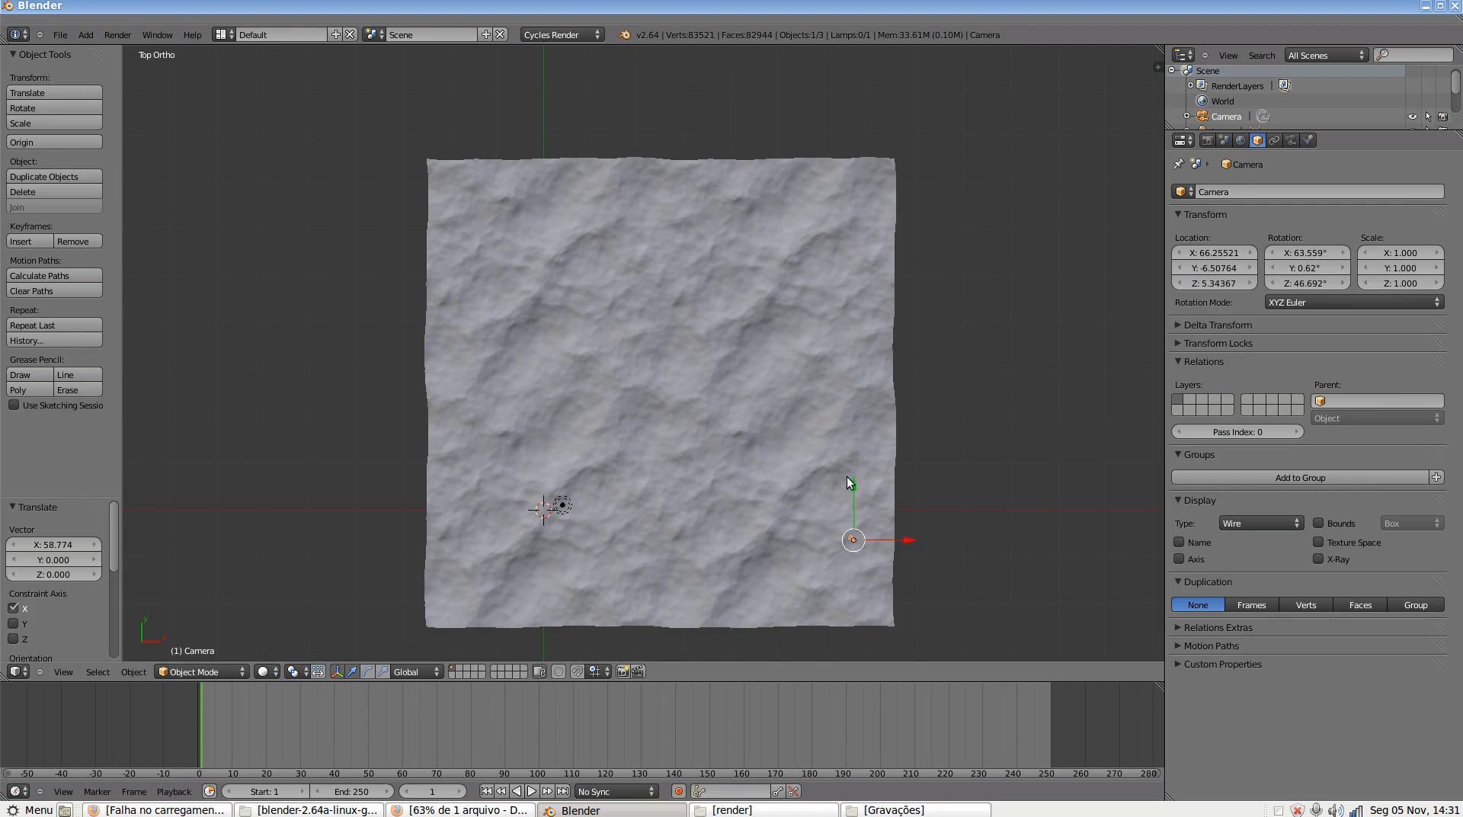
{"action": "key", "text": "g"}
{"action": "key", "text": "y"}
{"action": "left_click_drag", "start_coordinate": [843, 531], "coordinate": [843, 531]}
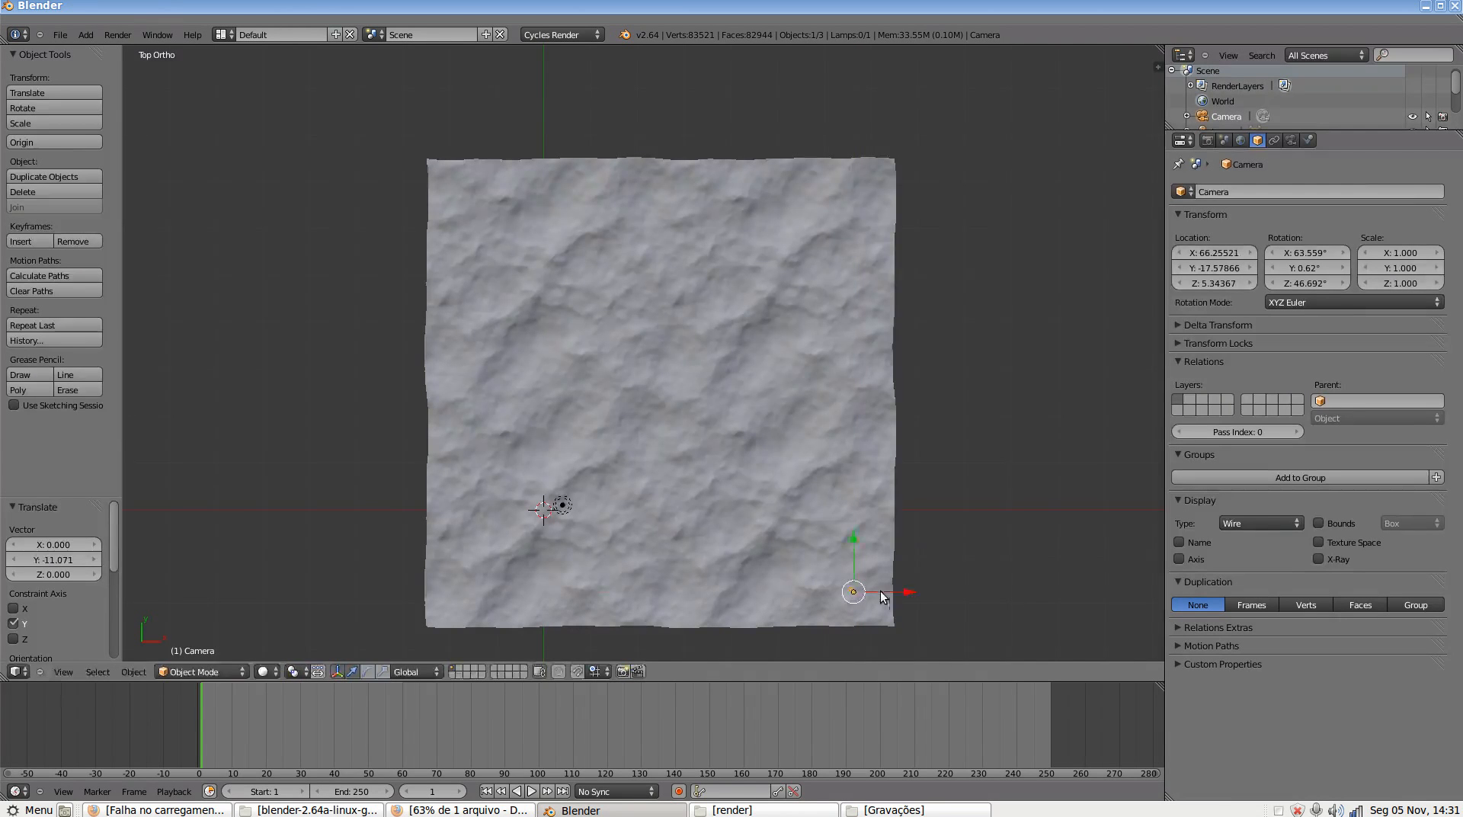
{"action": "left_click_drag", "start_coordinate": [881, 596], "coordinate": [890, 596]}
{"action": "left_click_drag", "start_coordinate": [866, 542], "coordinate": [867, 549]}
{"action": "left_click_drag", "start_coordinate": [890, 598], "coordinate": [897, 598]}
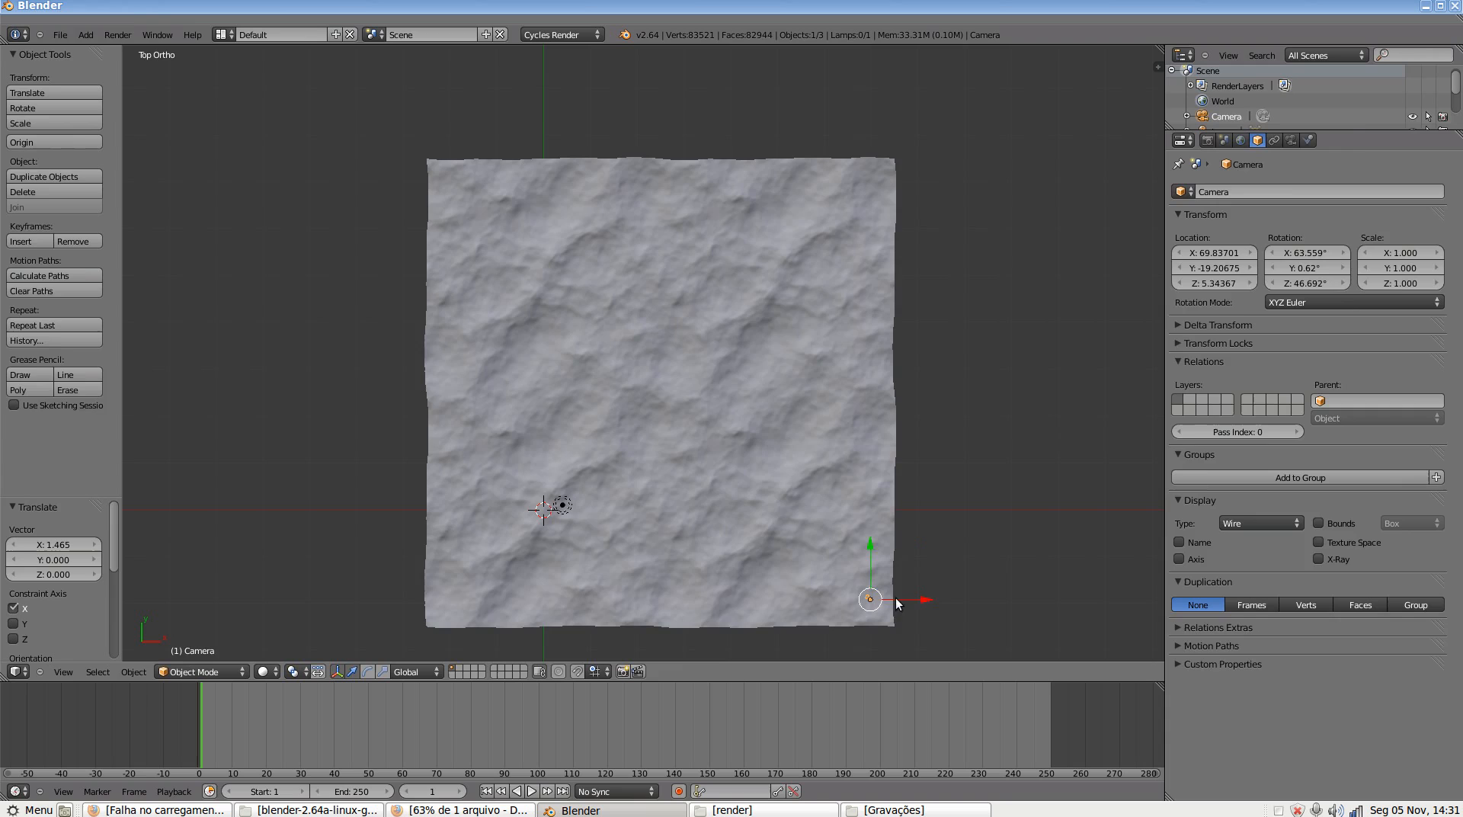
Set the ocean plane's Repeat X and Repeat Y to 1
{"action": "right_click", "coordinate": [774, 418]}
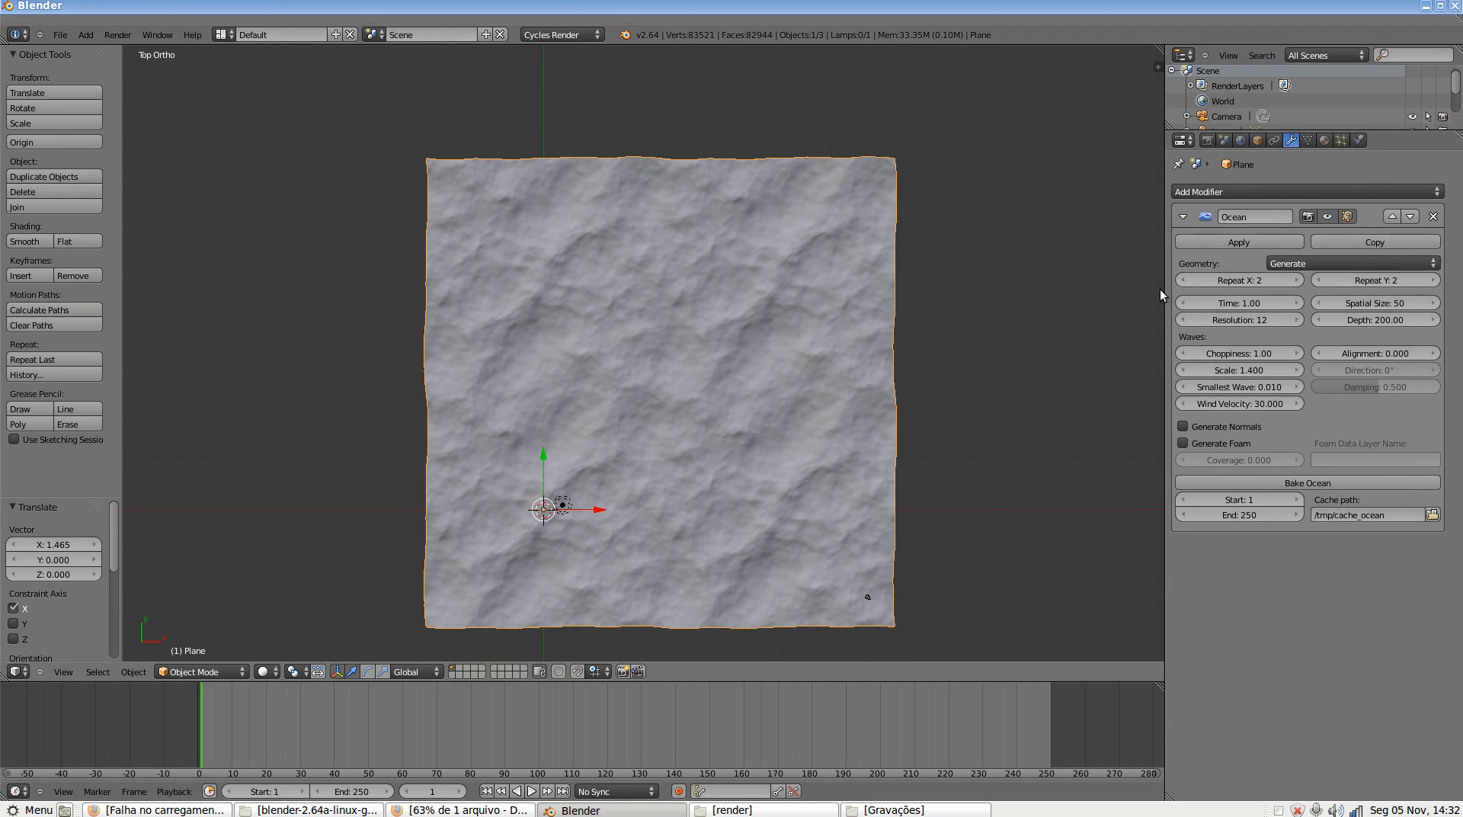
{"action": "left_click", "coordinate": [1183, 281]}
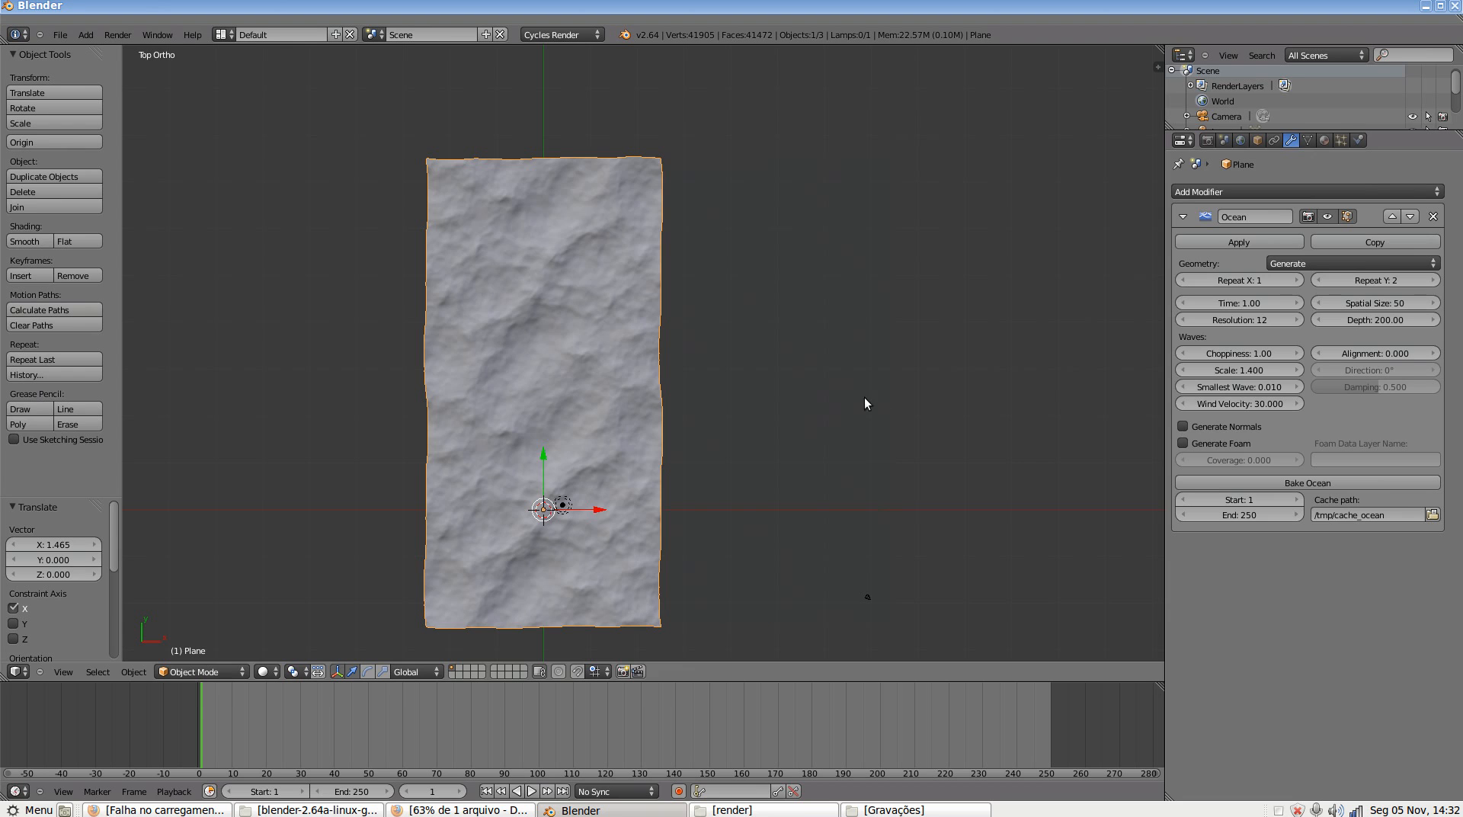
{"action": "left_click", "coordinate": [1319, 280]}
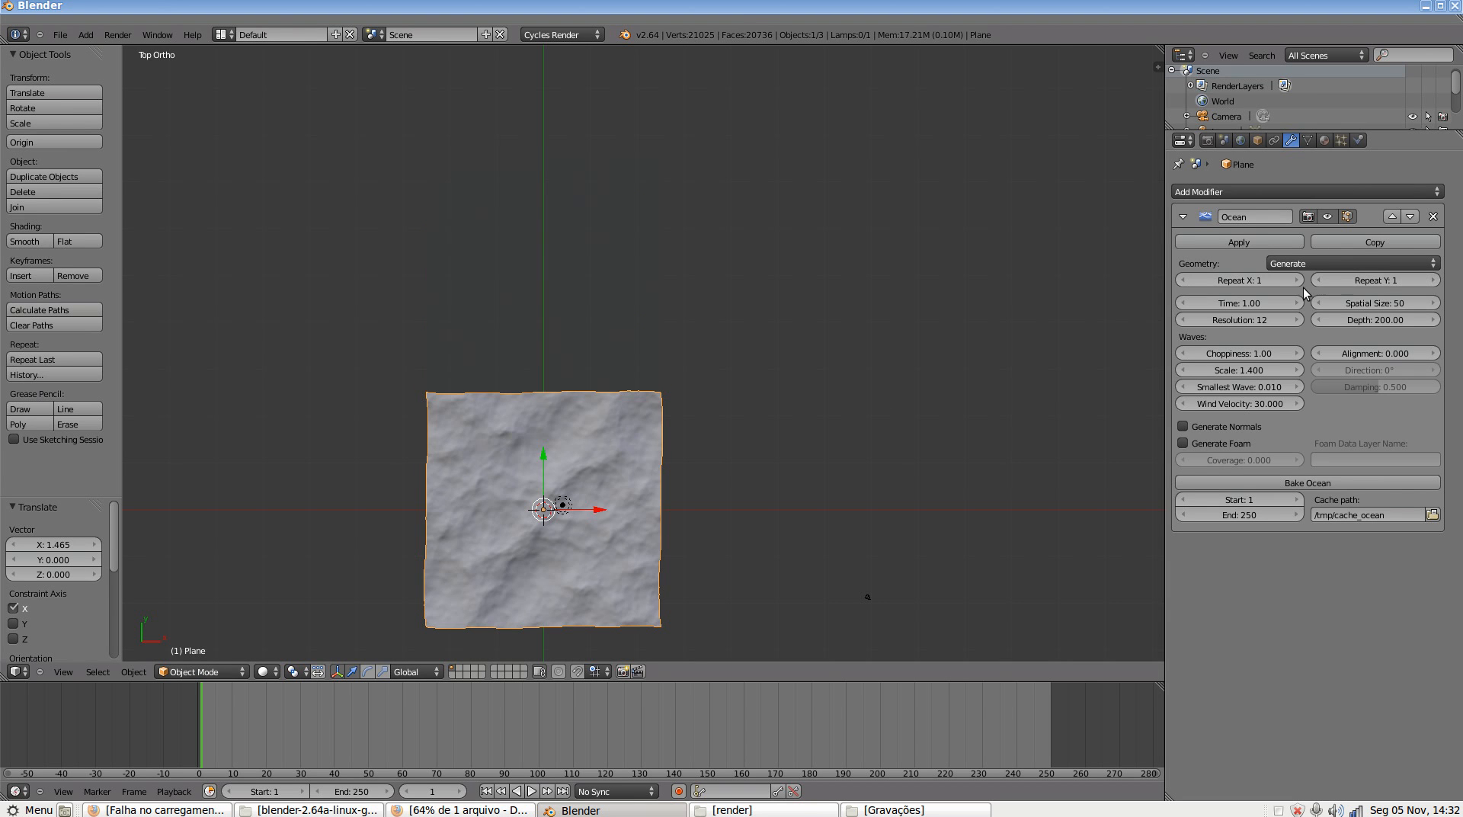
Move the camera to the smaller ocean's corner at about X 21.8 and Y -22.3, and look through it
{"action": "right_click", "coordinate": [868, 597]}
{"action": "key", "text": "g"}
{"action": "key", "text": "x"}
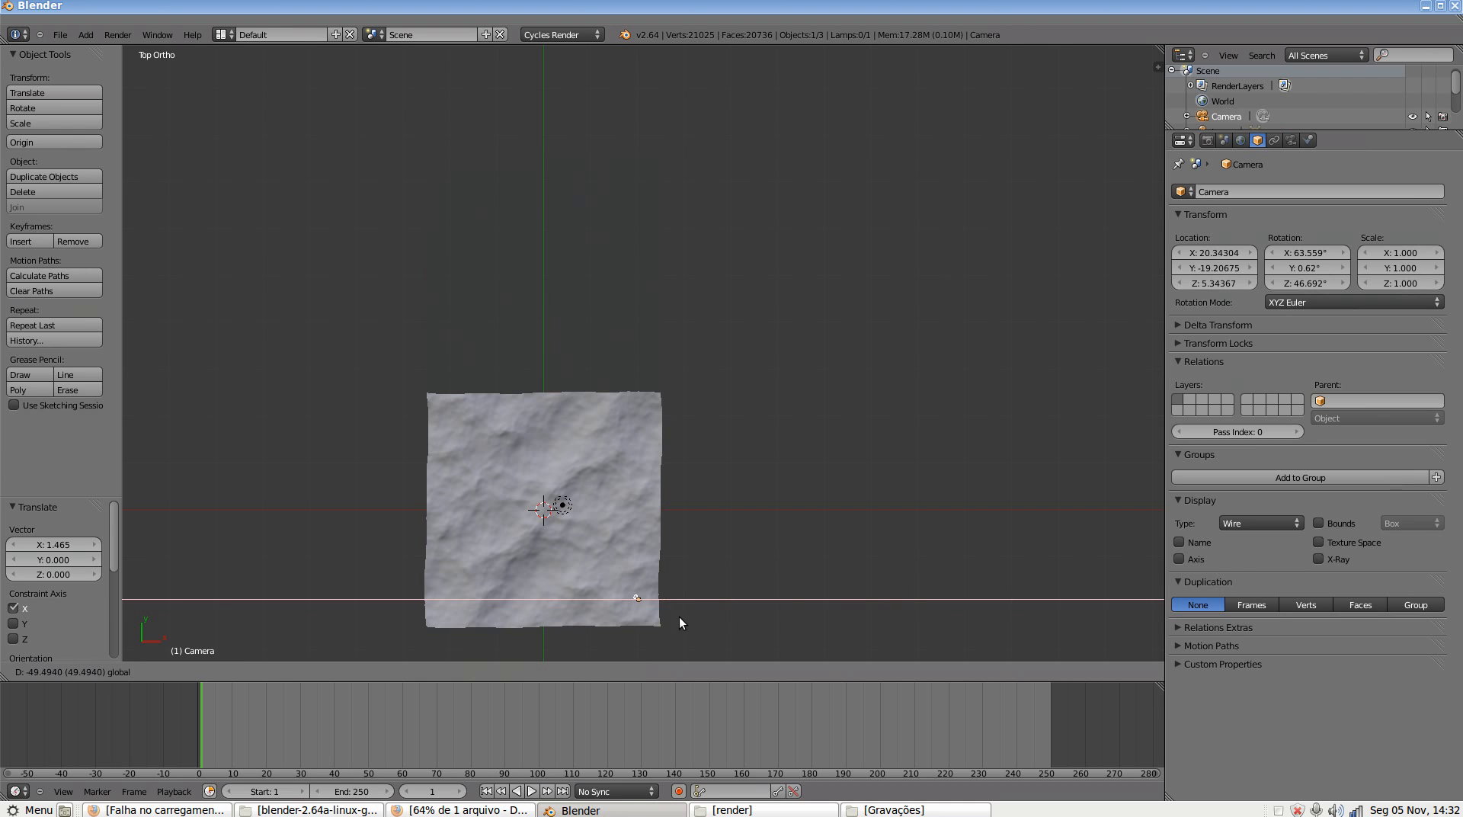
{"action": "key", "text": "y"}
{"action": "left_click", "coordinate": [646, 607]}
{"action": "left_click_drag", "start_coordinate": [657, 610], "coordinate": [667, 609]}
{"action": "left_click_drag", "start_coordinate": [646, 550], "coordinate": [644, 554]}
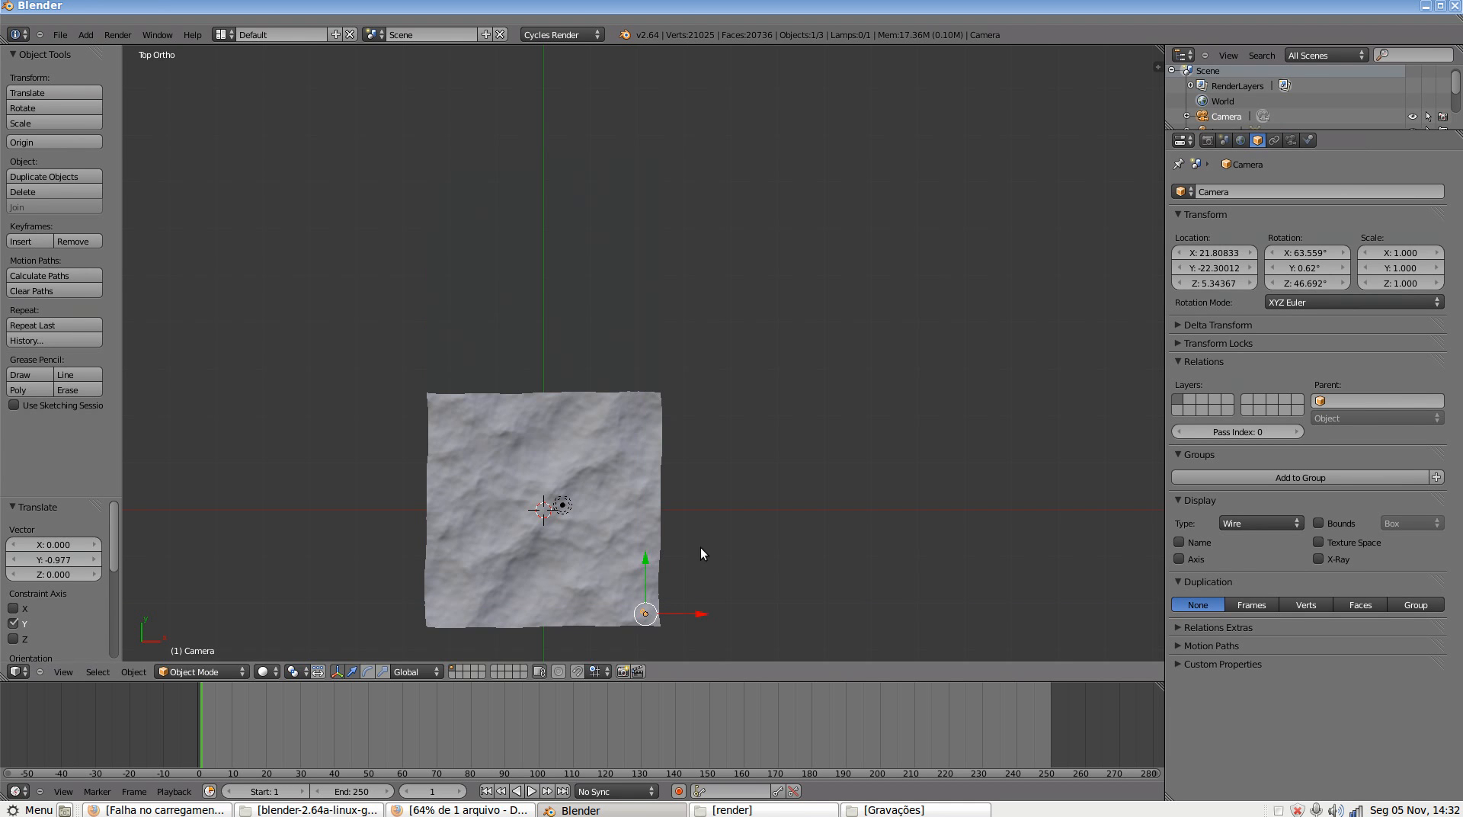
{"action": "key", "text": "KP_0"}
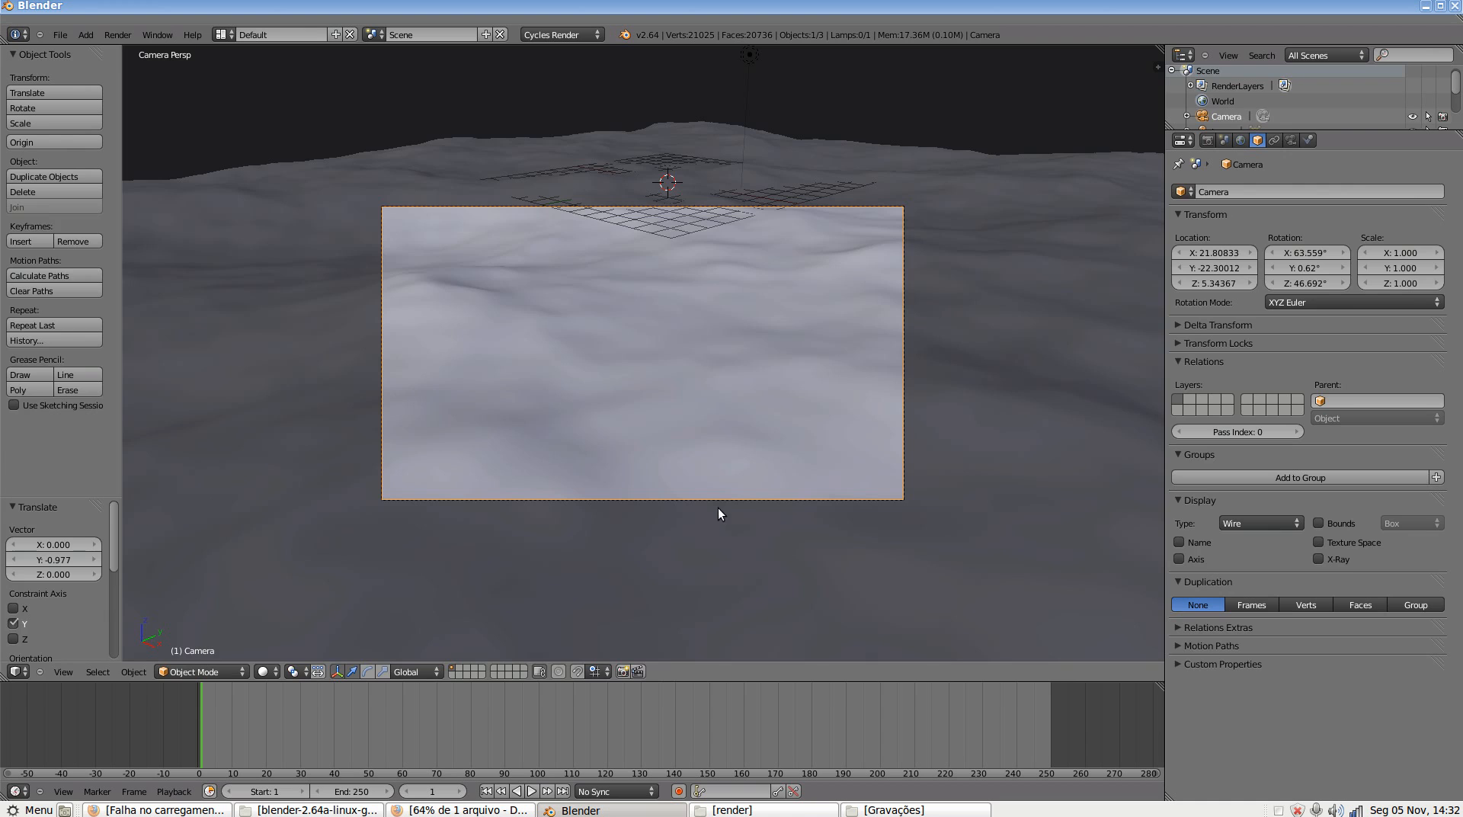
Scrub the timeline to about frame 43 with the ocean plane selected, and keyframe its Time value of 1 at frame 1
{"action": "right_click", "coordinate": [717, 311]}
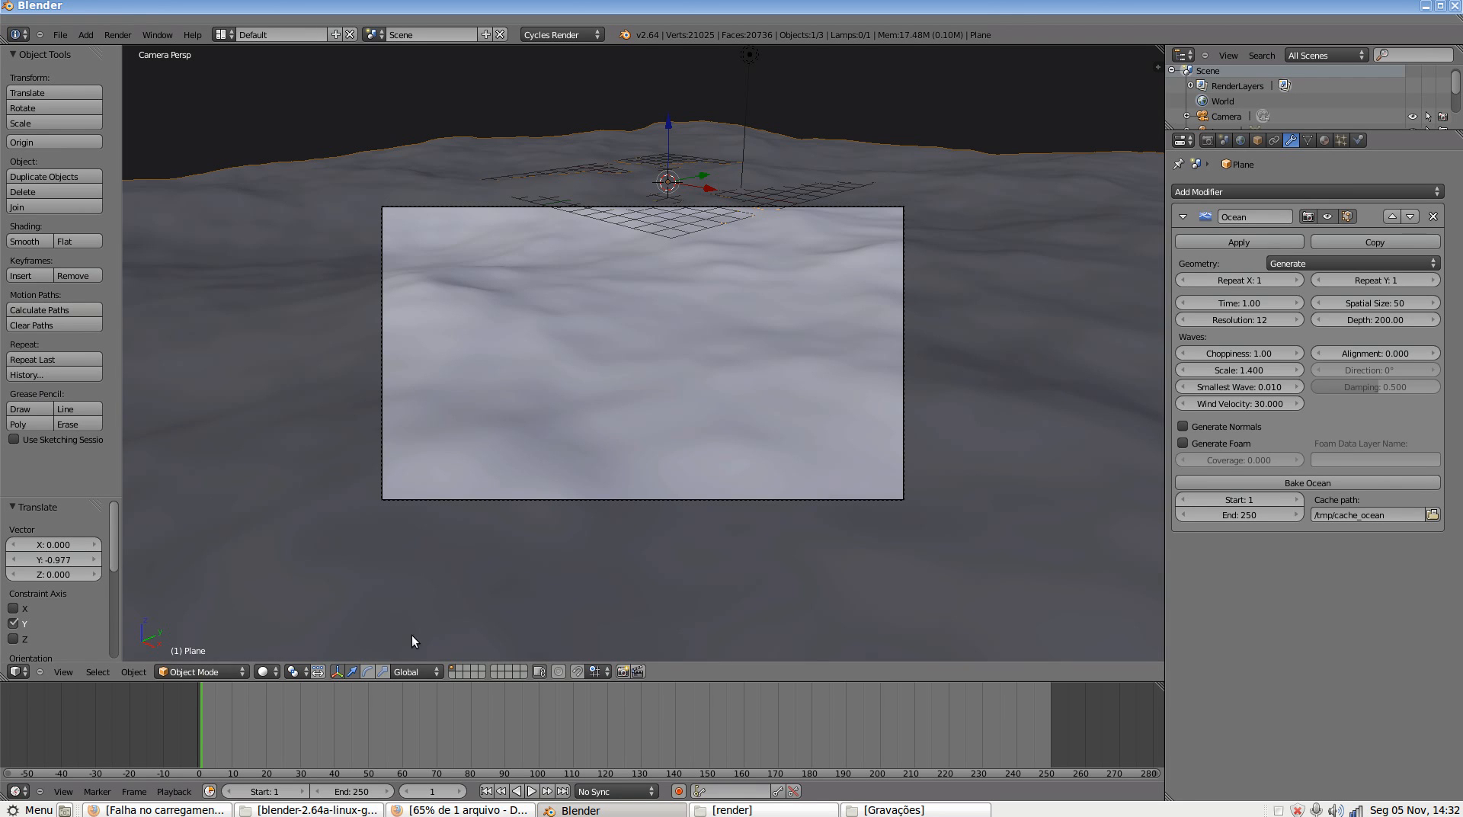
{"action": "left_click_drag", "start_coordinate": [201, 726], "coordinate": [352, 728]}
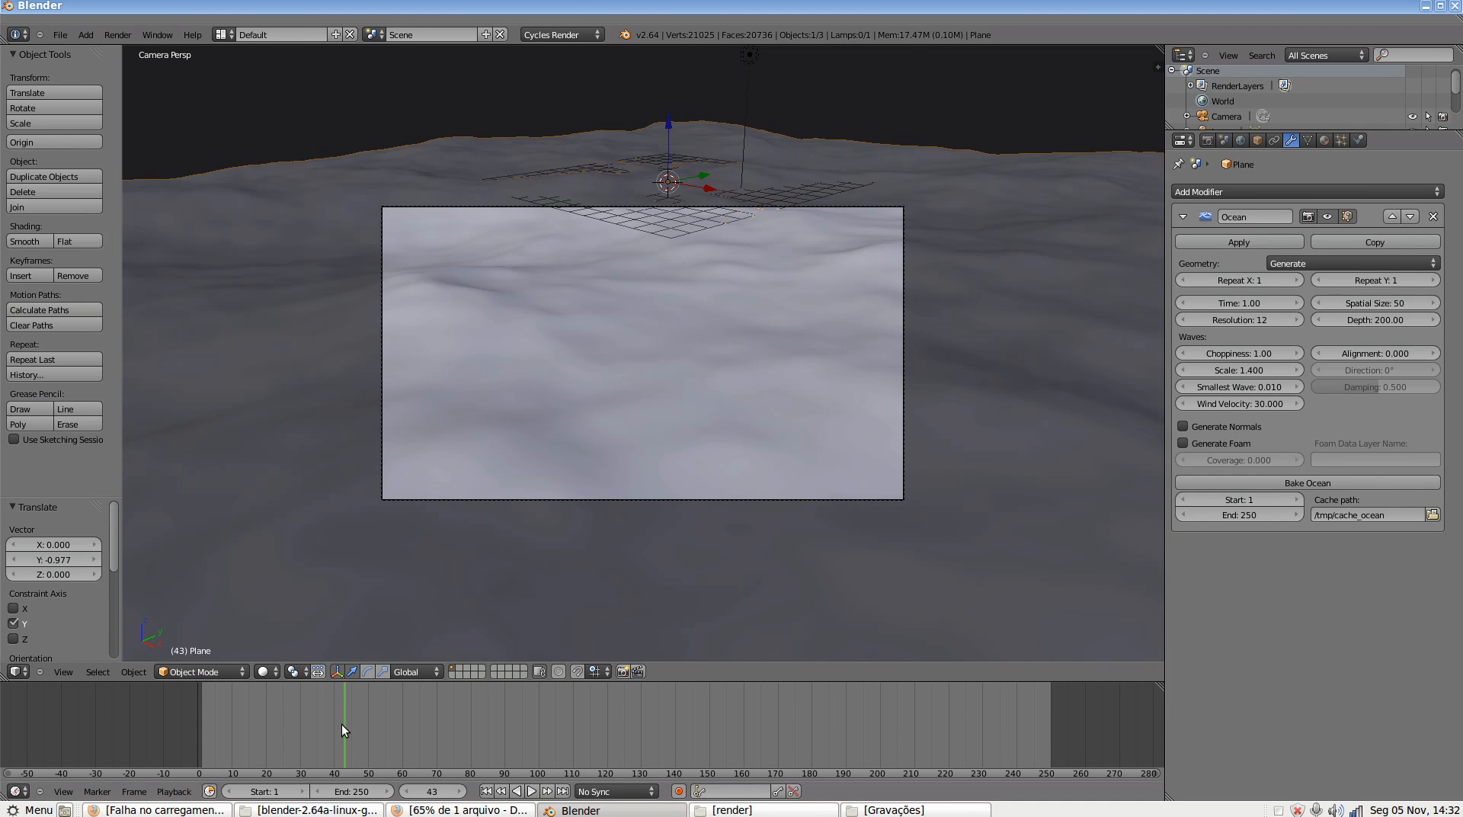
{"action": "key", "text": "shift+Left"}
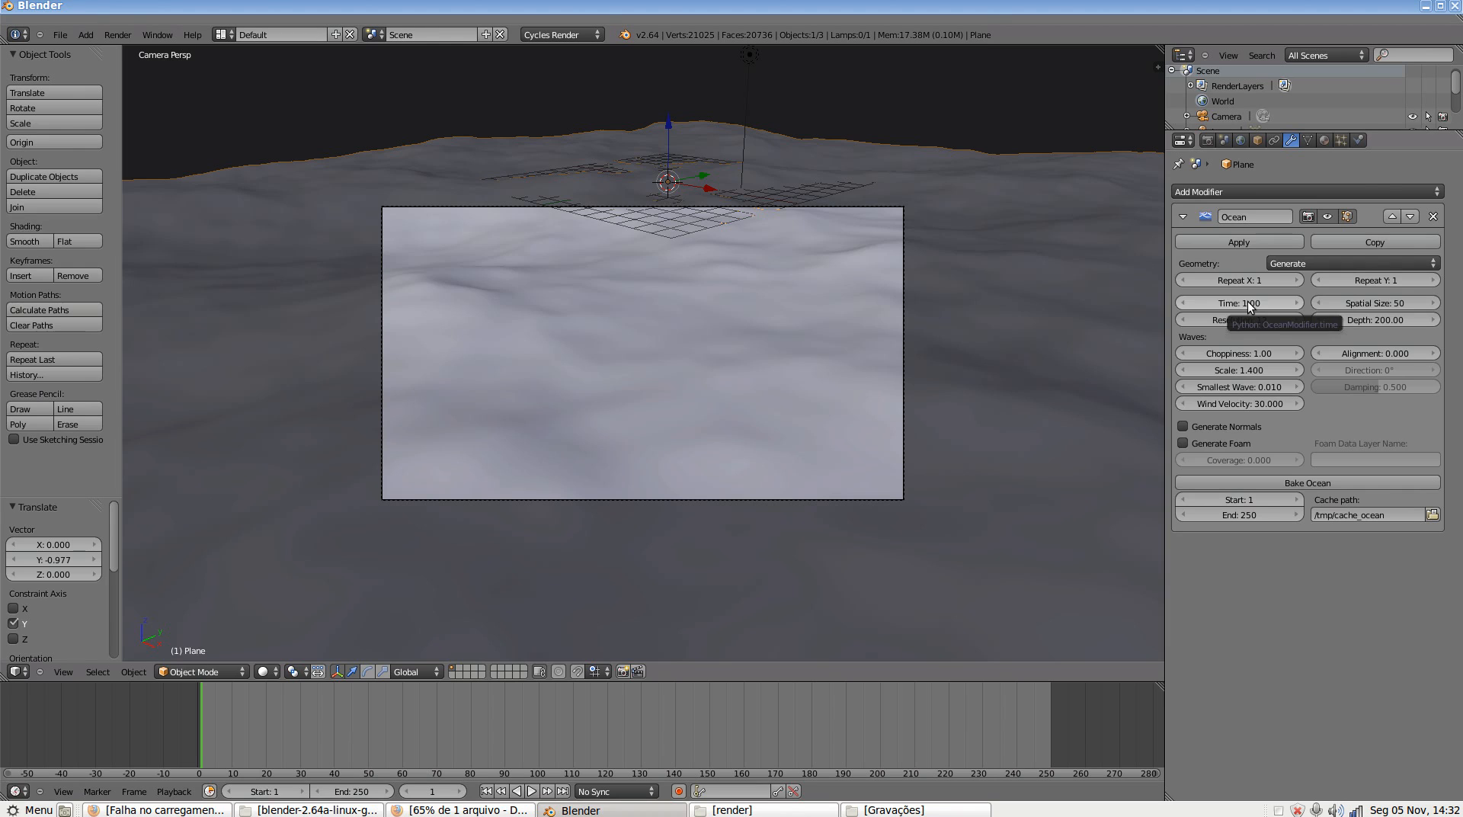
{"action": "key", "text": "i"}
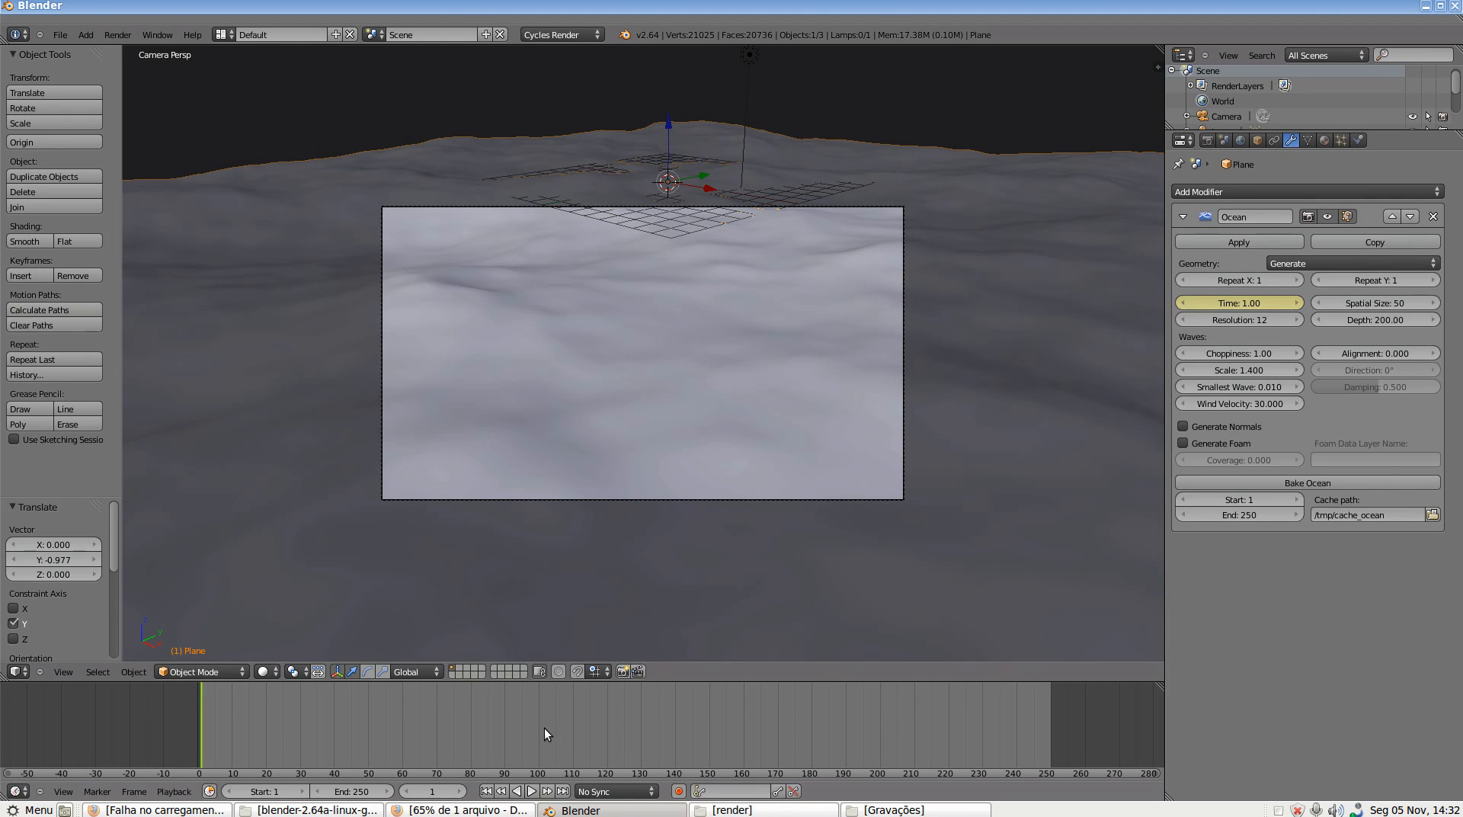
Keyframe the Ocean modifier's Time at 10 on frame 250 and play back the wave animation
{"action": "key", "text": "shift+Right"}
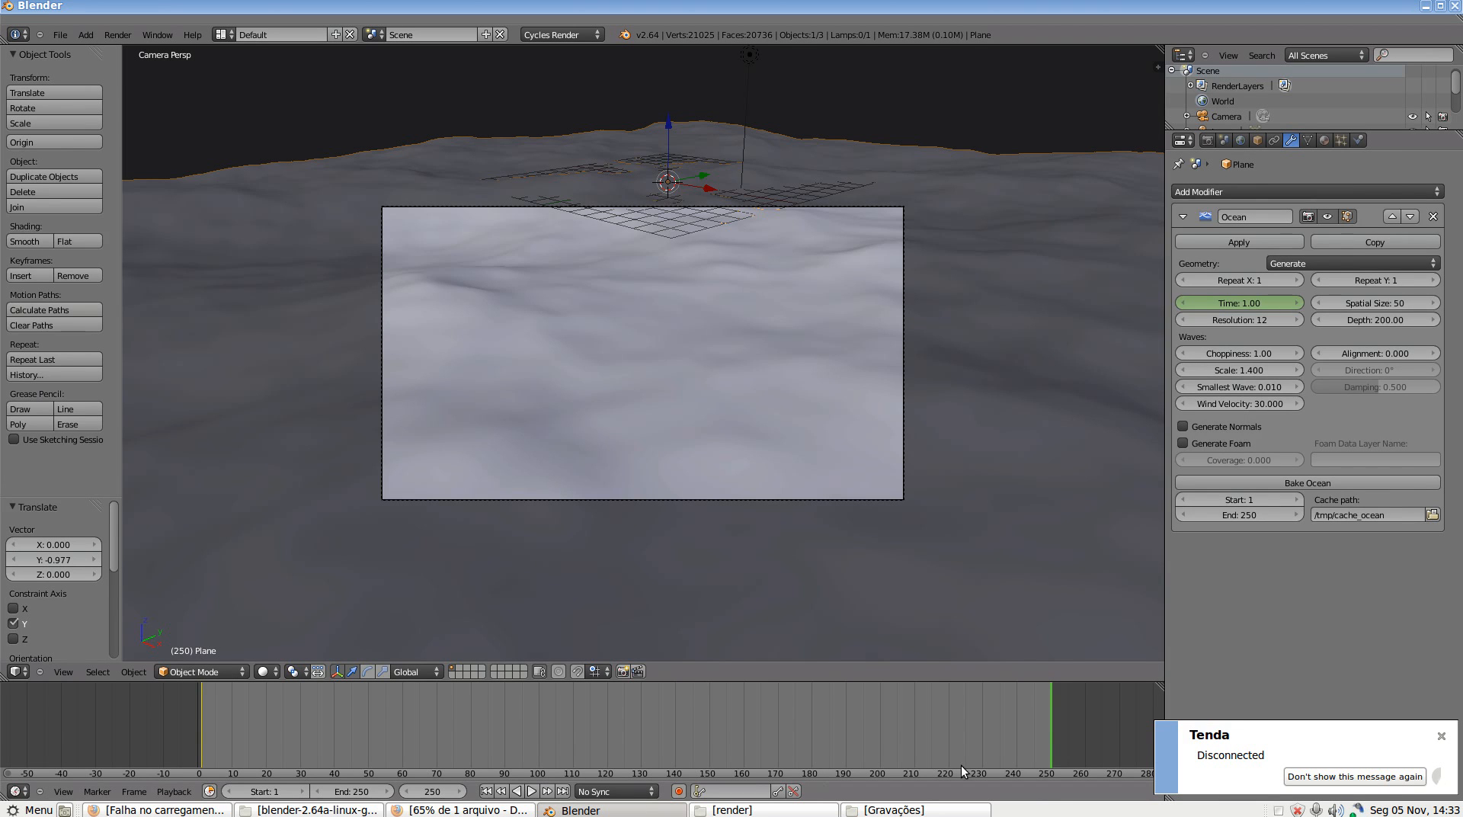
{"action": "left_click", "coordinate": [486, 791]}
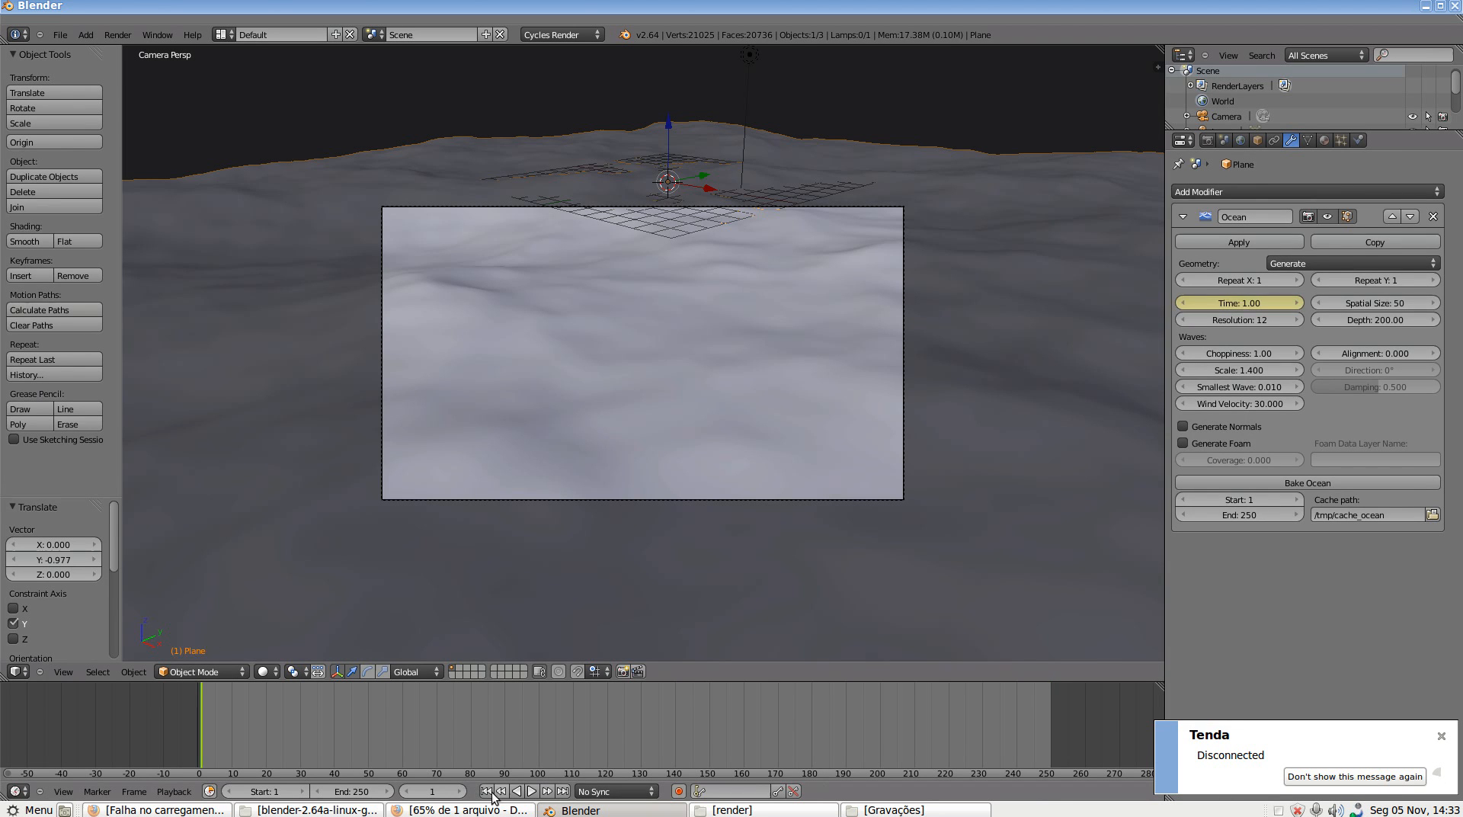
{"action": "left_click", "coordinate": [563, 792]}
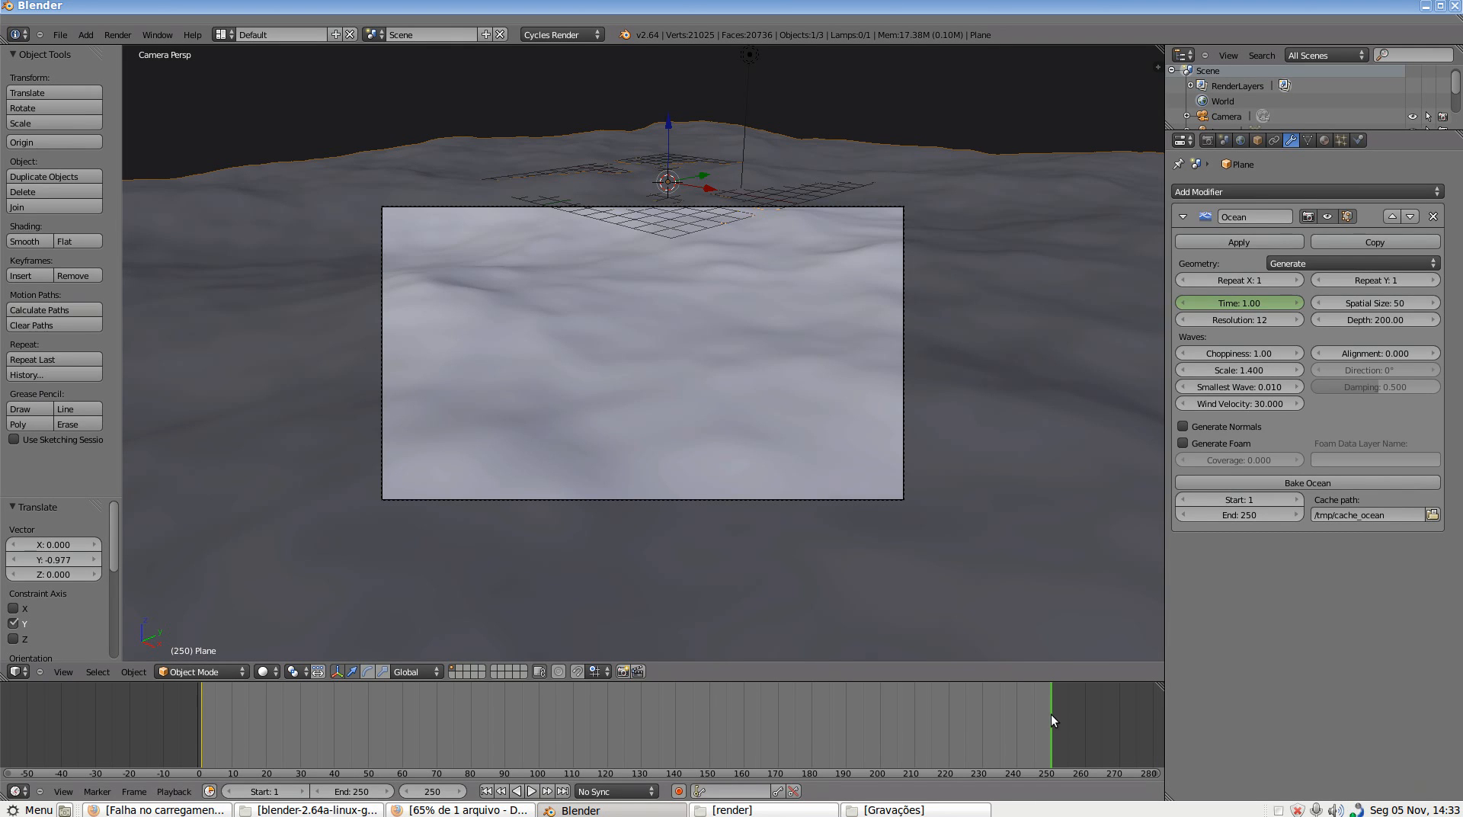
{"action": "left_click", "coordinate": [1247, 303]}
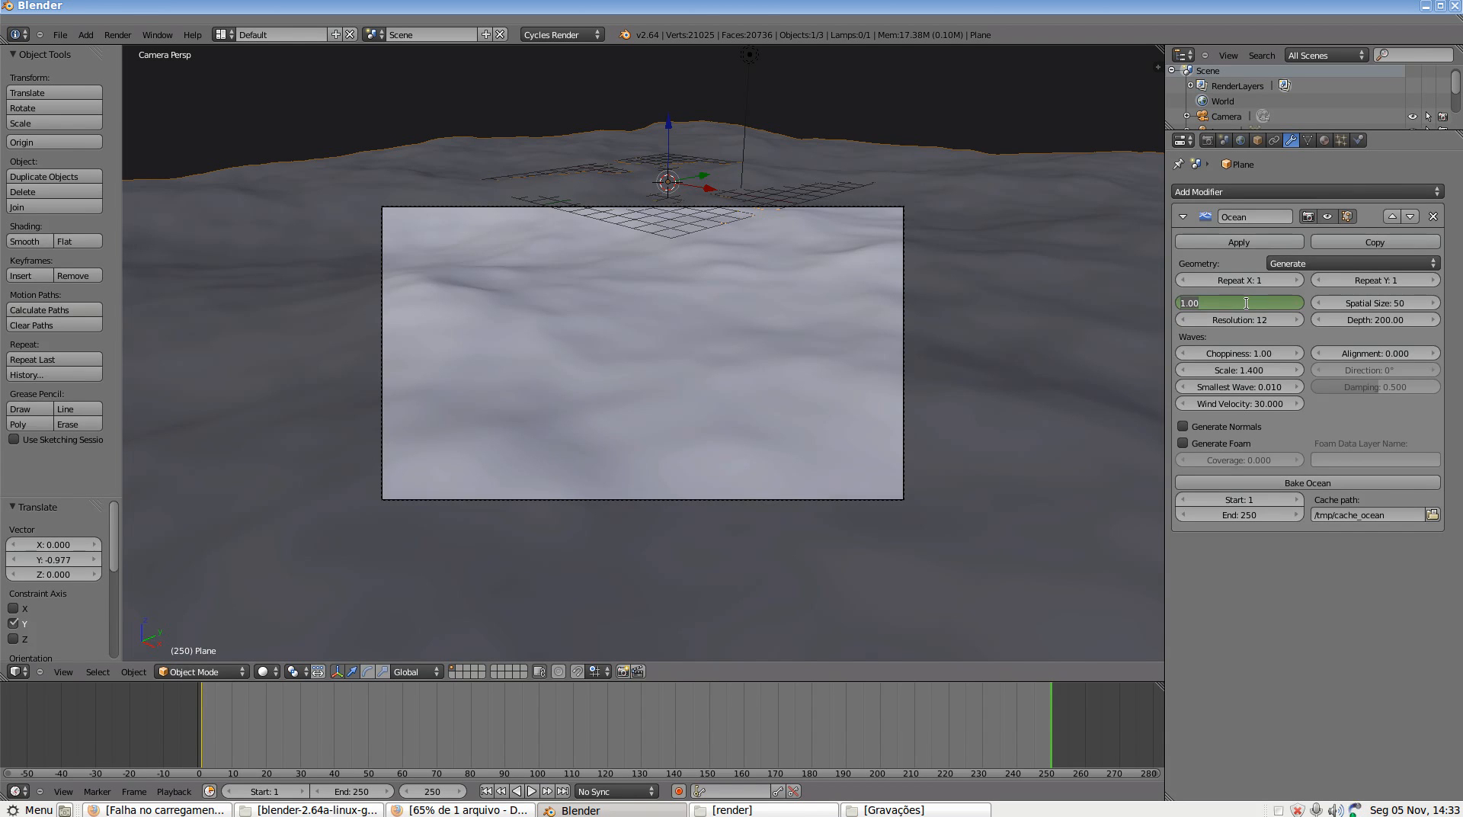
{"action": "type", "text": "10"}
{"action": "key", "text": "Return"}
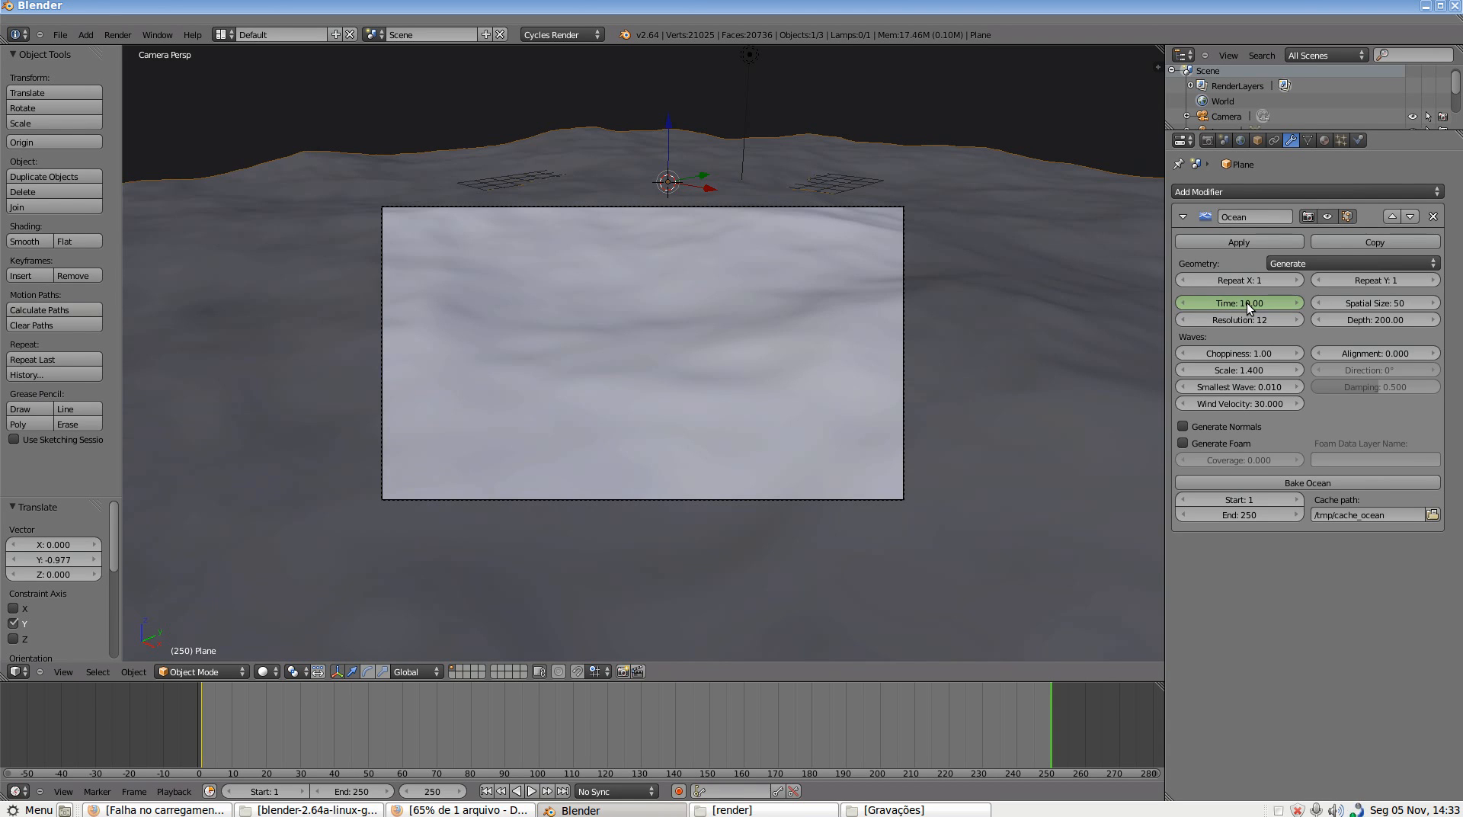
{"action": "key", "text": "i"}
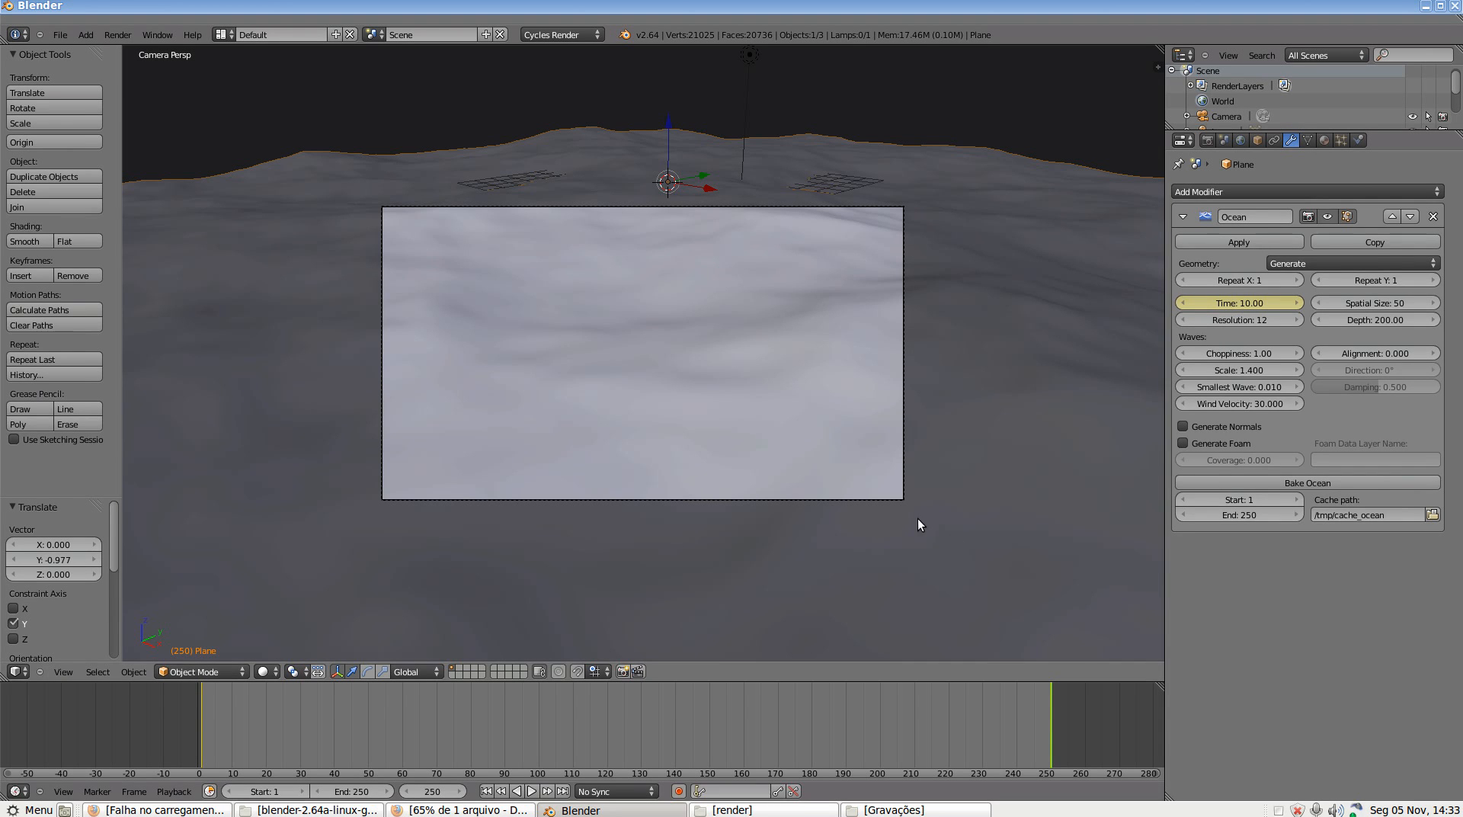
{"action": "left_click", "coordinate": [530, 792]}
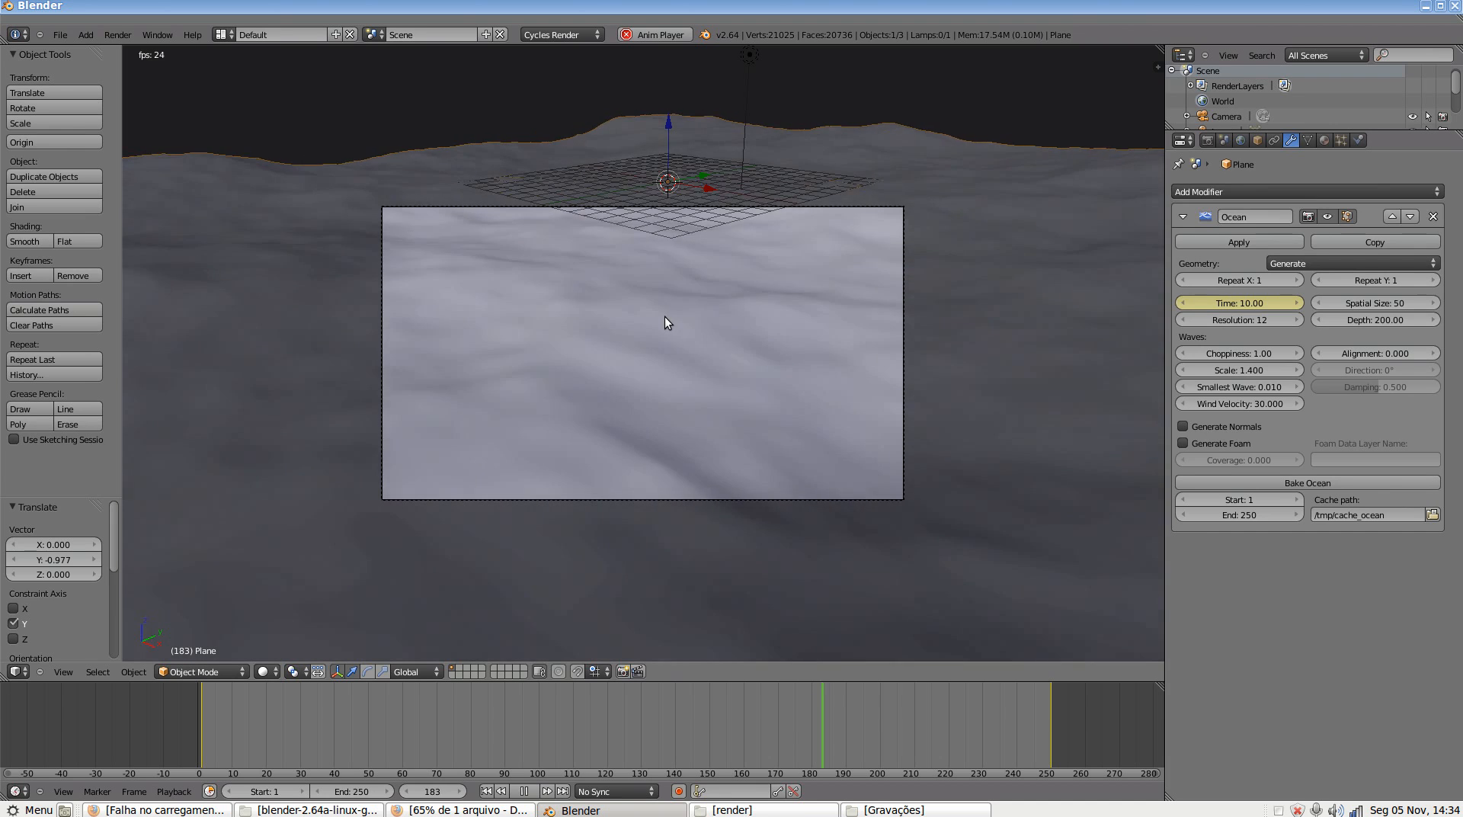
{"action": "key", "text": "Escape"}
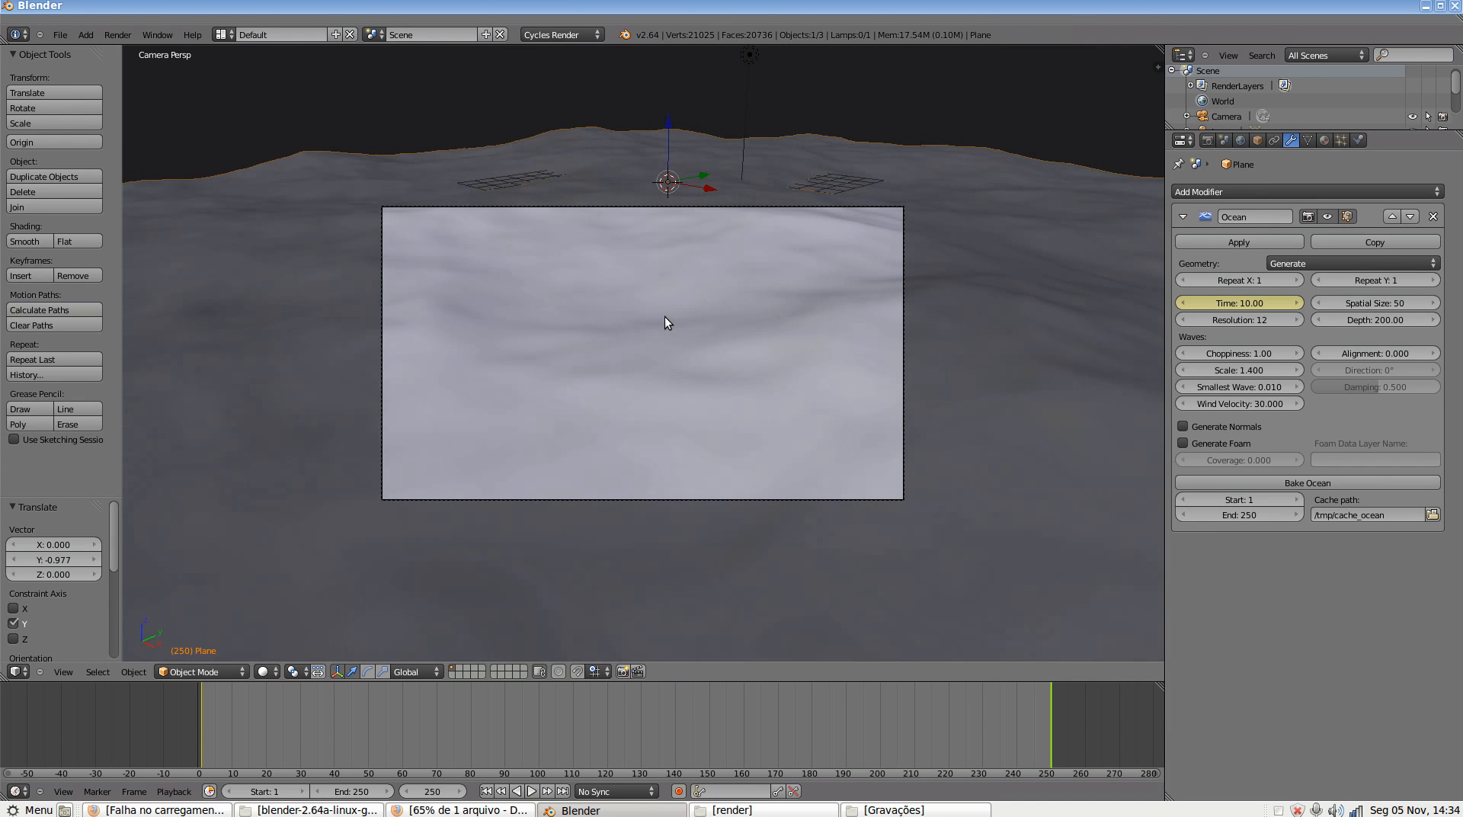
Split the 3D view horizontally, turn the upper area into a Graph Editor, and show the Time curve's keyframe properties
{"action": "left_click_drag", "start_coordinate": [1160, 48], "coordinate": [1154, 345]}
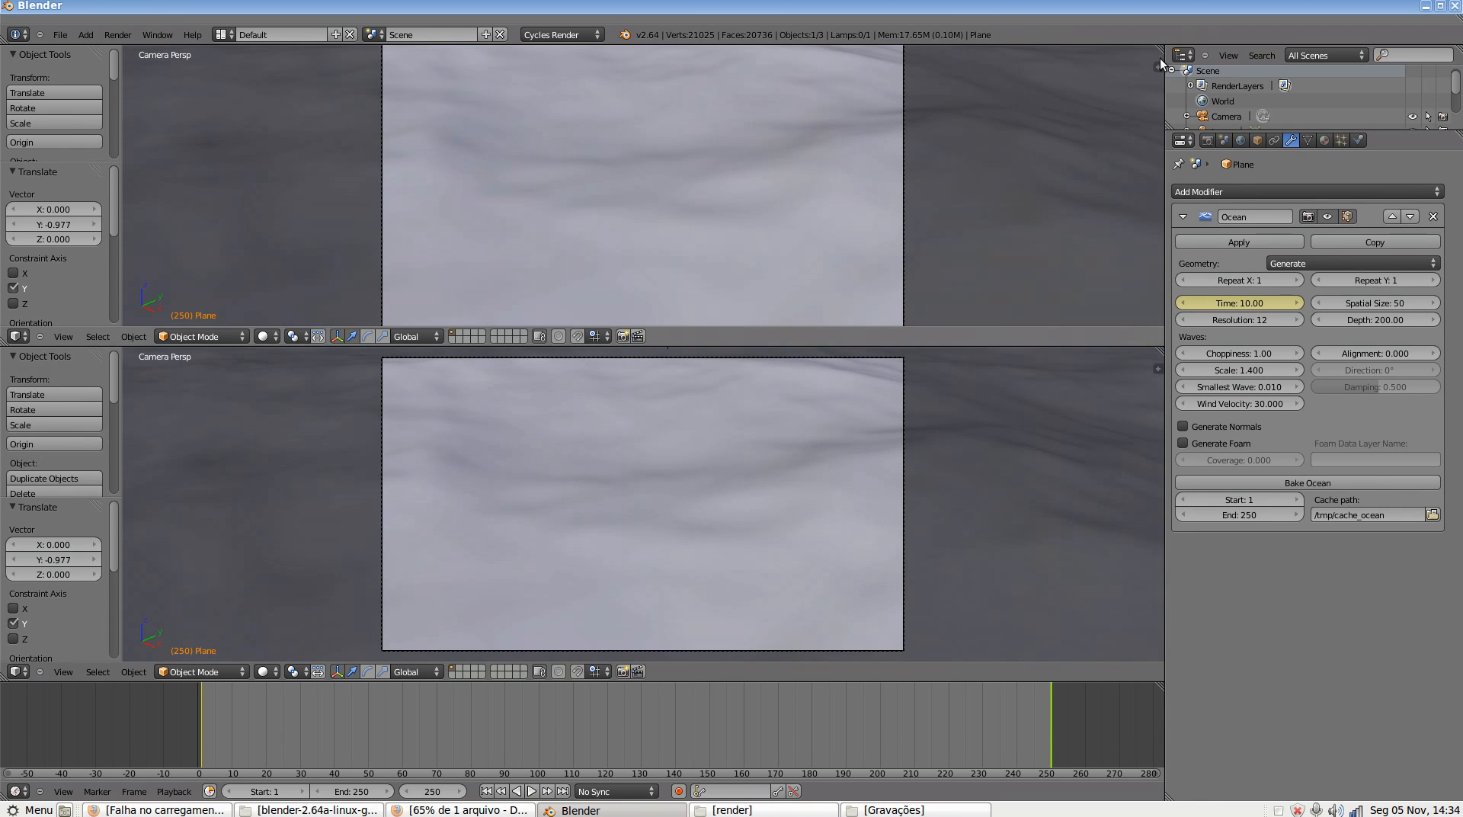
{"action": "left_click", "coordinate": [21, 340]}
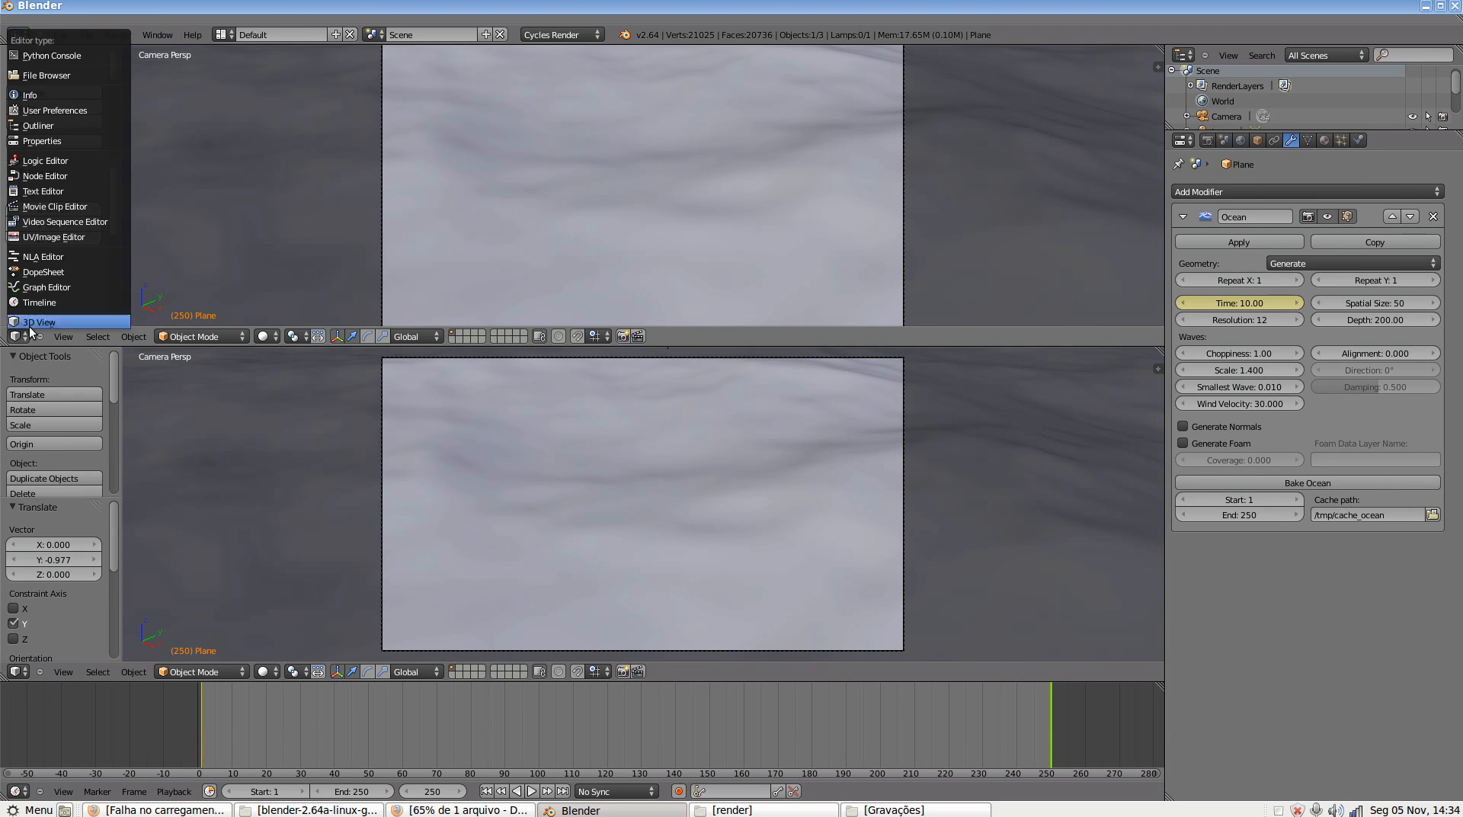
{"action": "left_click", "coordinate": [102, 287]}
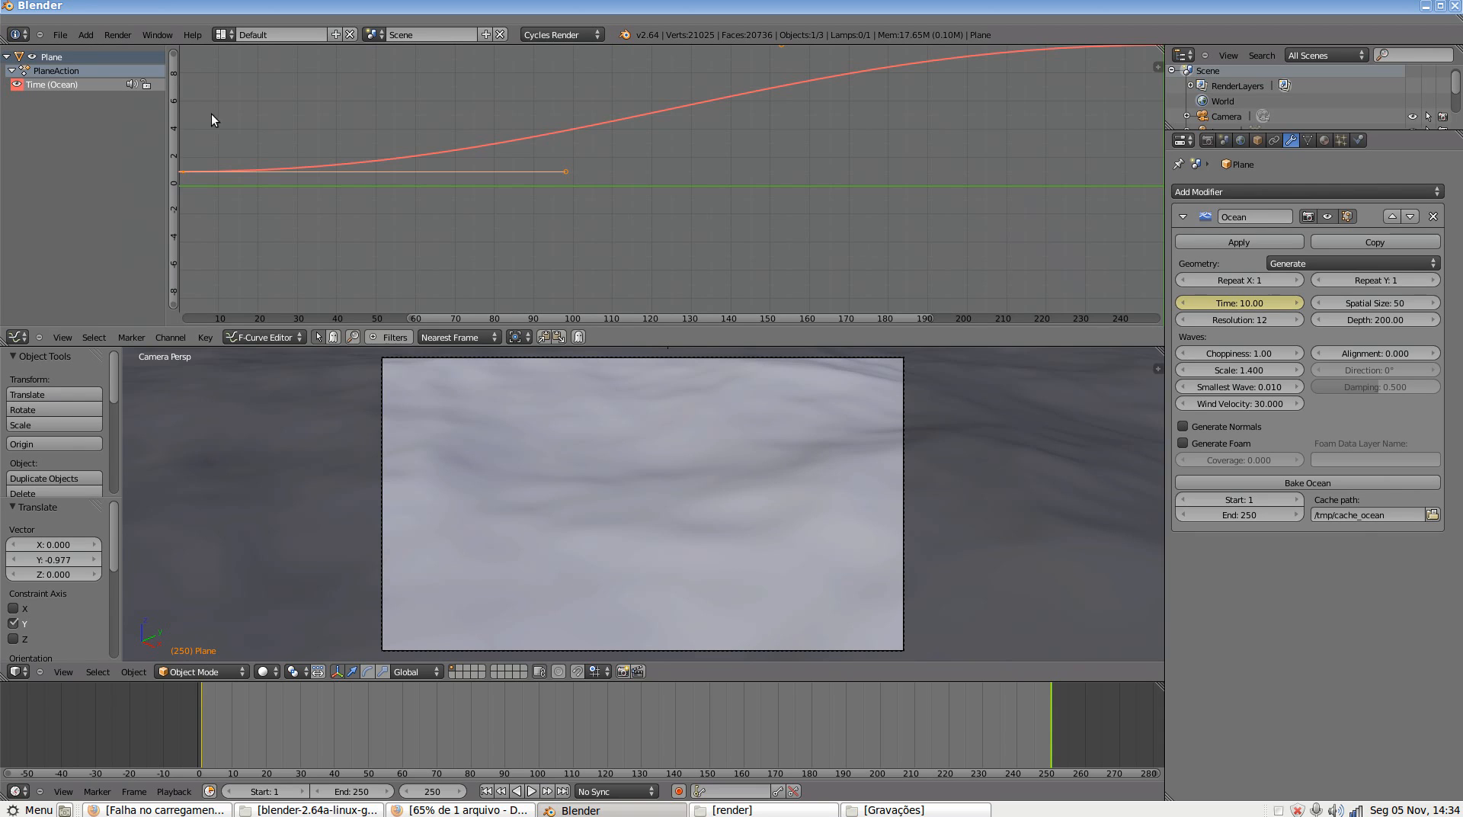
{"action": "scroll", "coordinate": [954, 165], "scroll_direction": "down", "scroll_amount": 5}
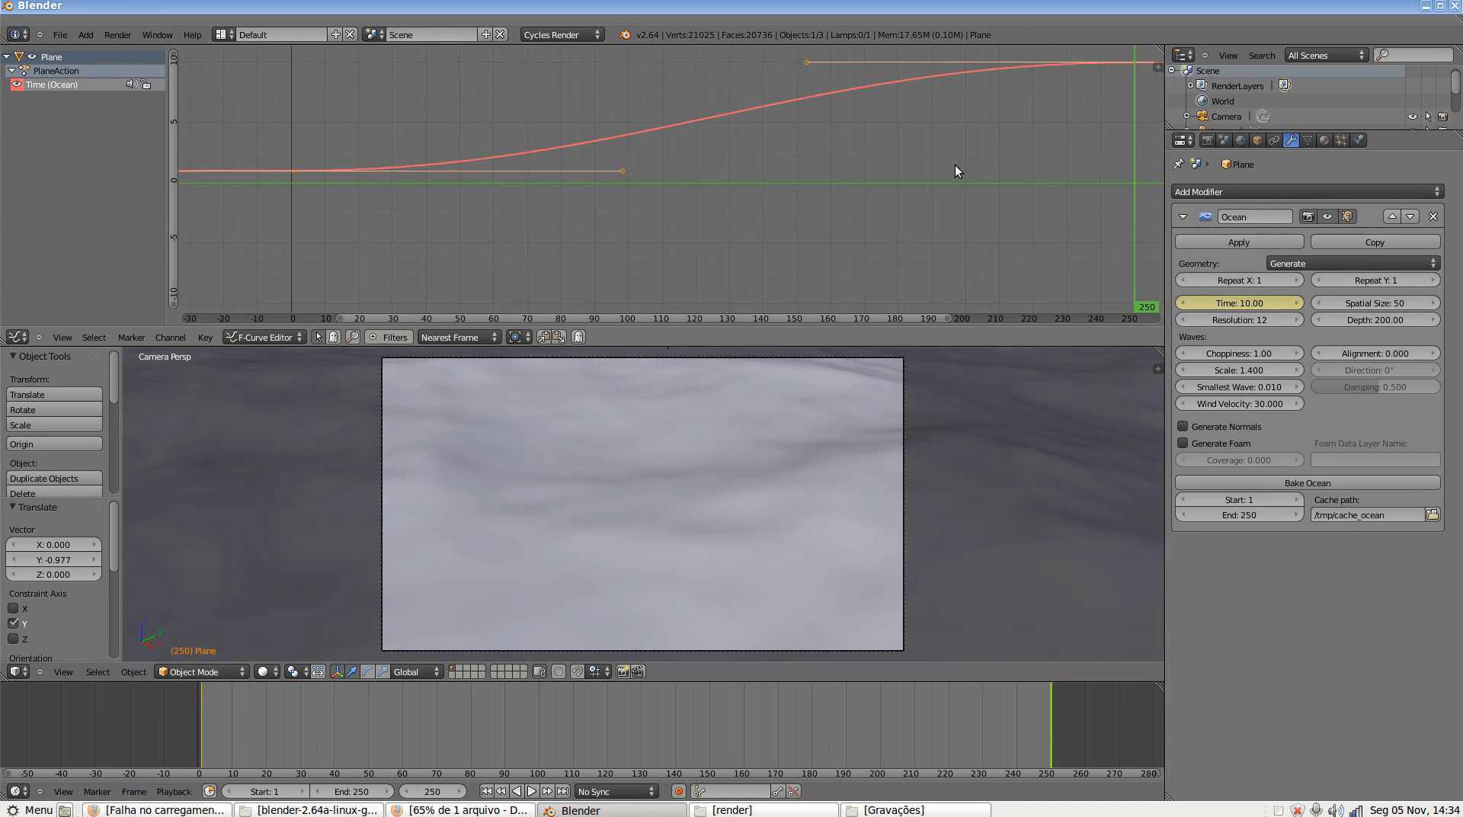
{"action": "middle_click_drag", "start_coordinate": [1017, 164], "coordinate": [860, 192]}
{"action": "key", "text": "n"}
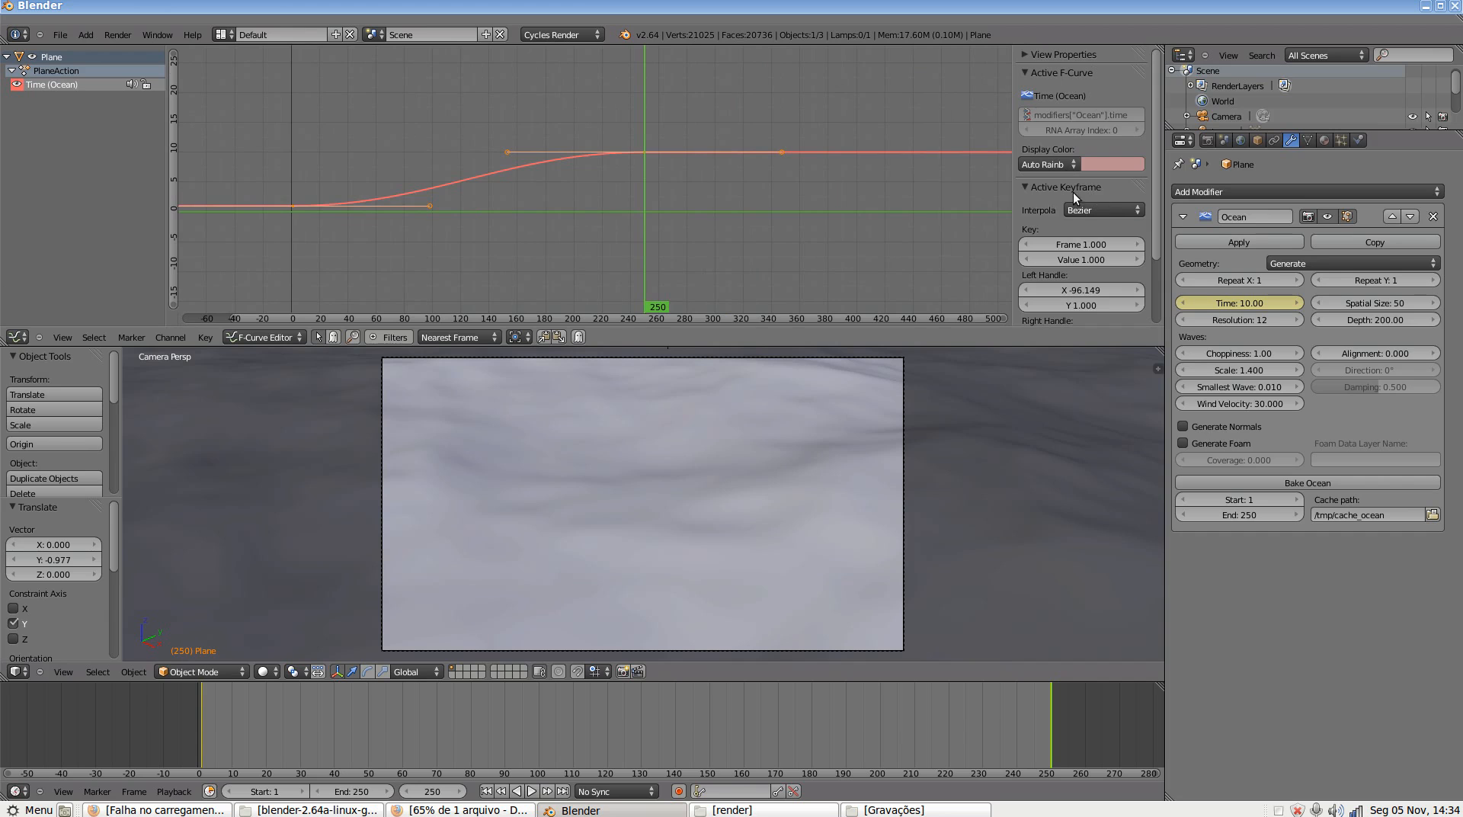
{"action": "left_click_drag", "start_coordinate": [1015, 221], "coordinate": [949, 226]}
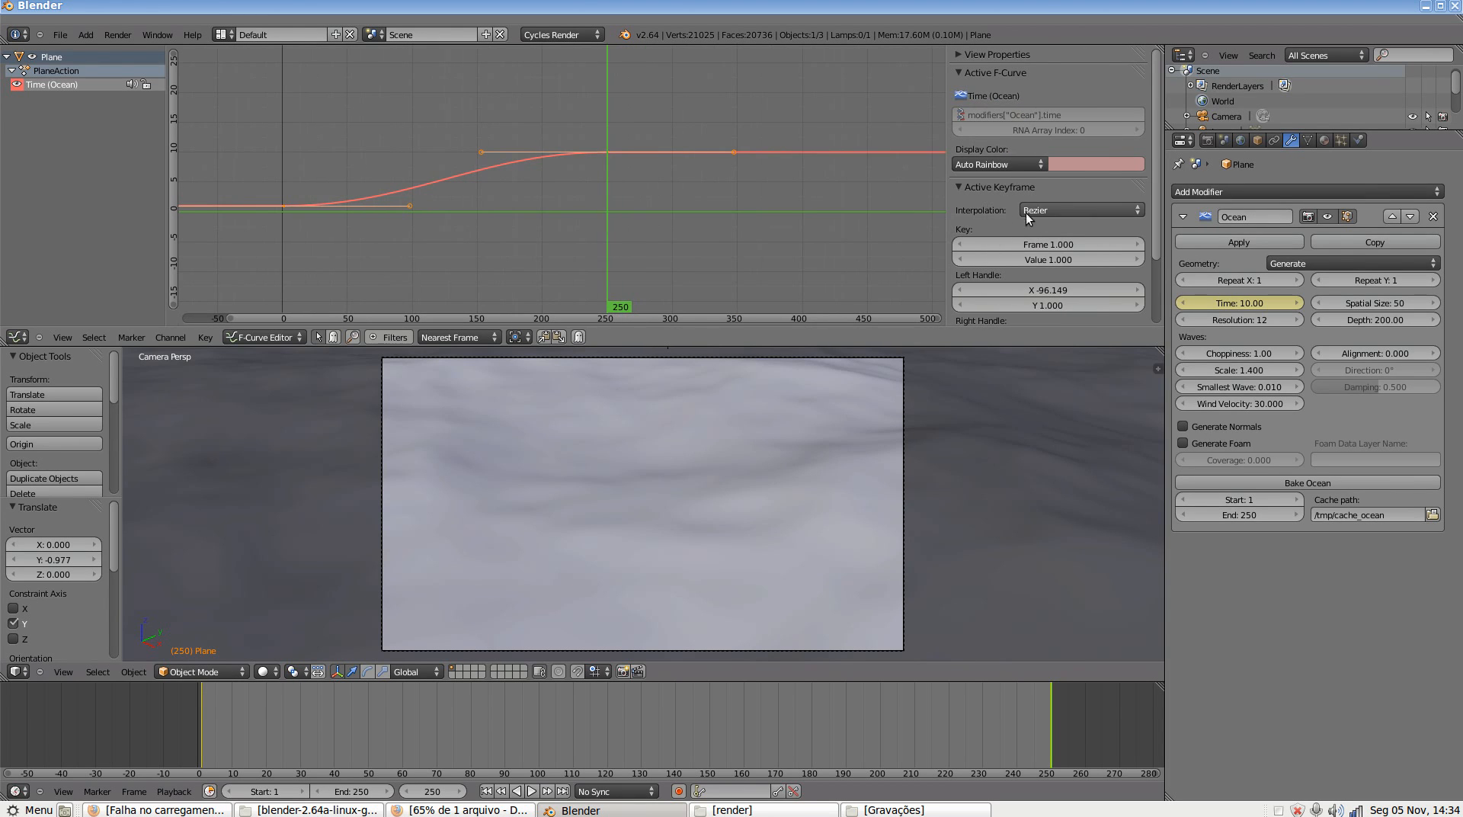
Try Linear interpolation on the Time curve's frame 1 keyframe and return it to Bezier
{"action": "left_click", "coordinate": [1067, 210]}
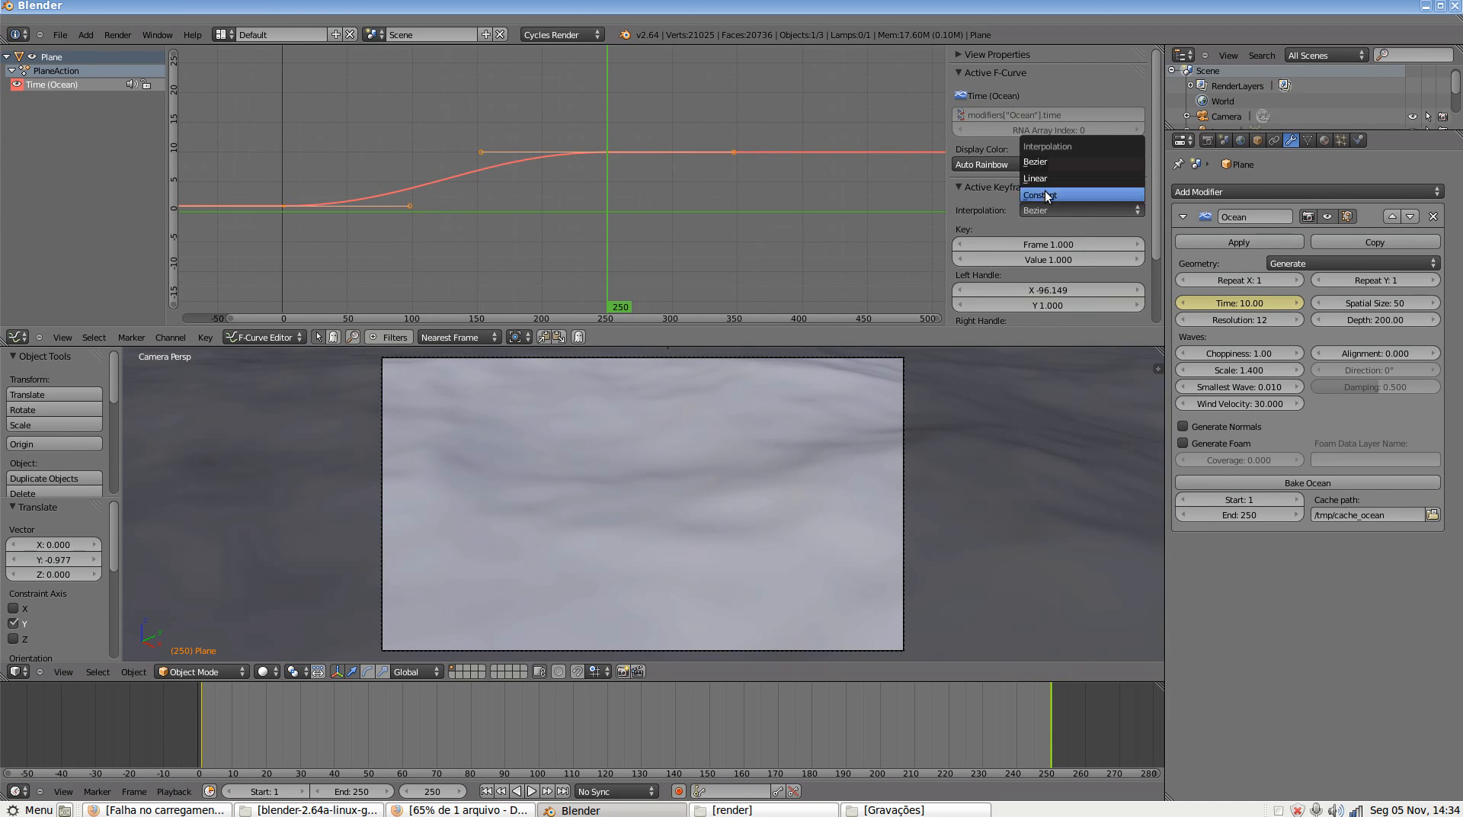
{"action": "left_click", "coordinate": [1069, 179]}
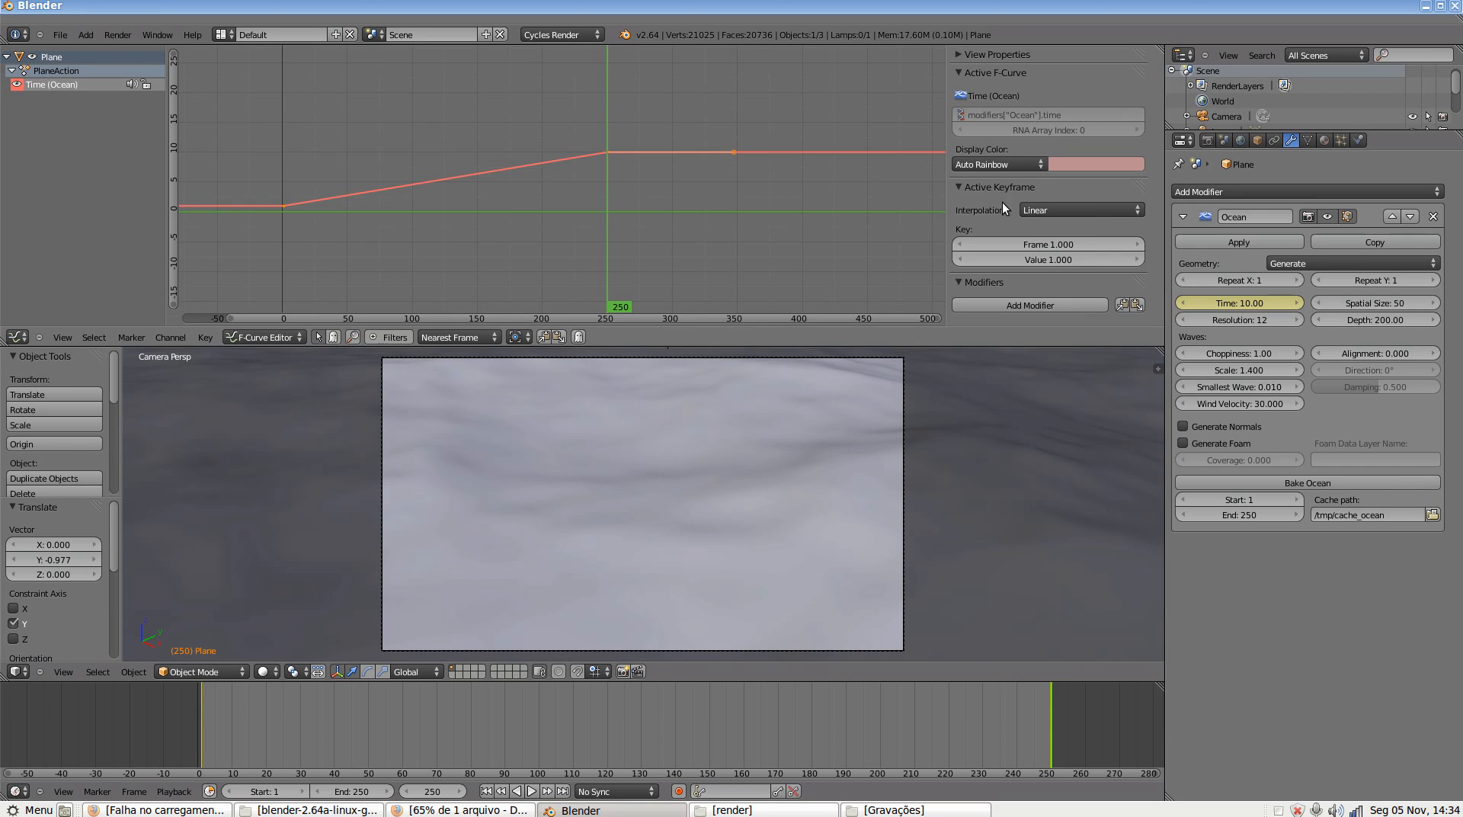
{"action": "left_click", "coordinate": [1096, 212]}
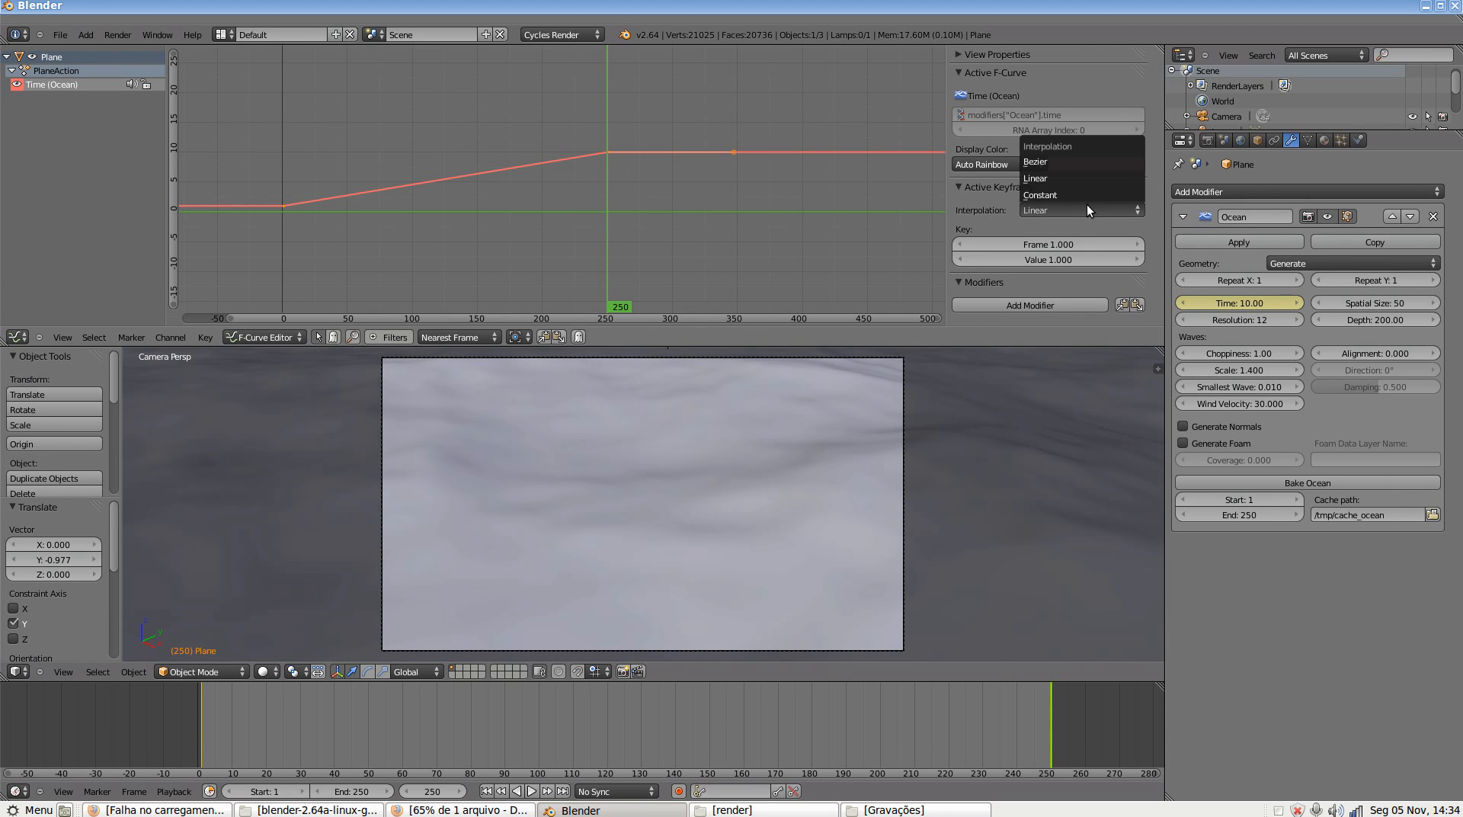
{"action": "left_click", "coordinate": [1068, 163]}
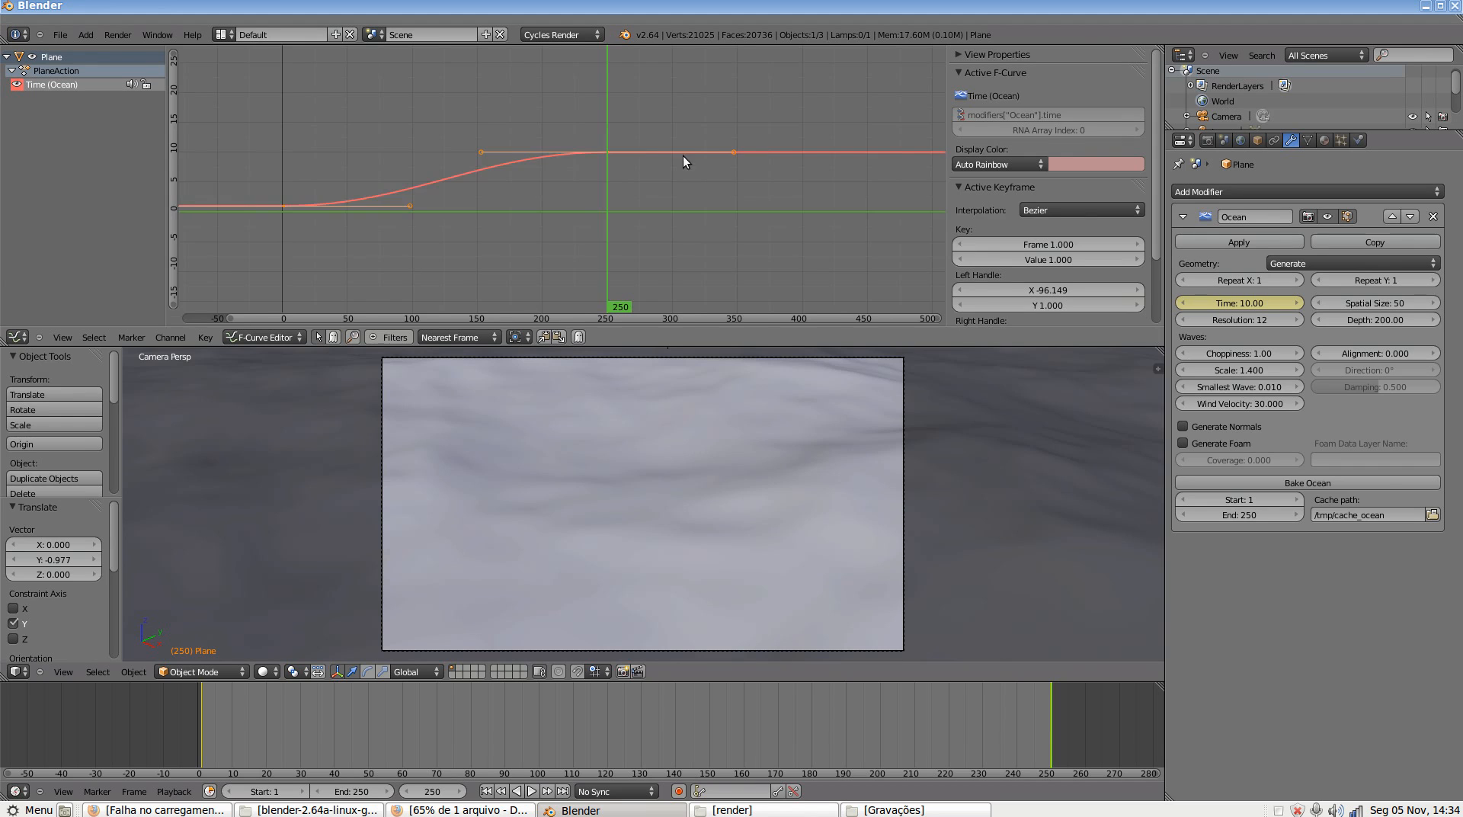
Set the interpolation of the Time curve's frame 1 keyframe to Linear
{"action": "scroll", "coordinate": [683, 156], "scroll_direction": "down", "scroll_amount": 6}
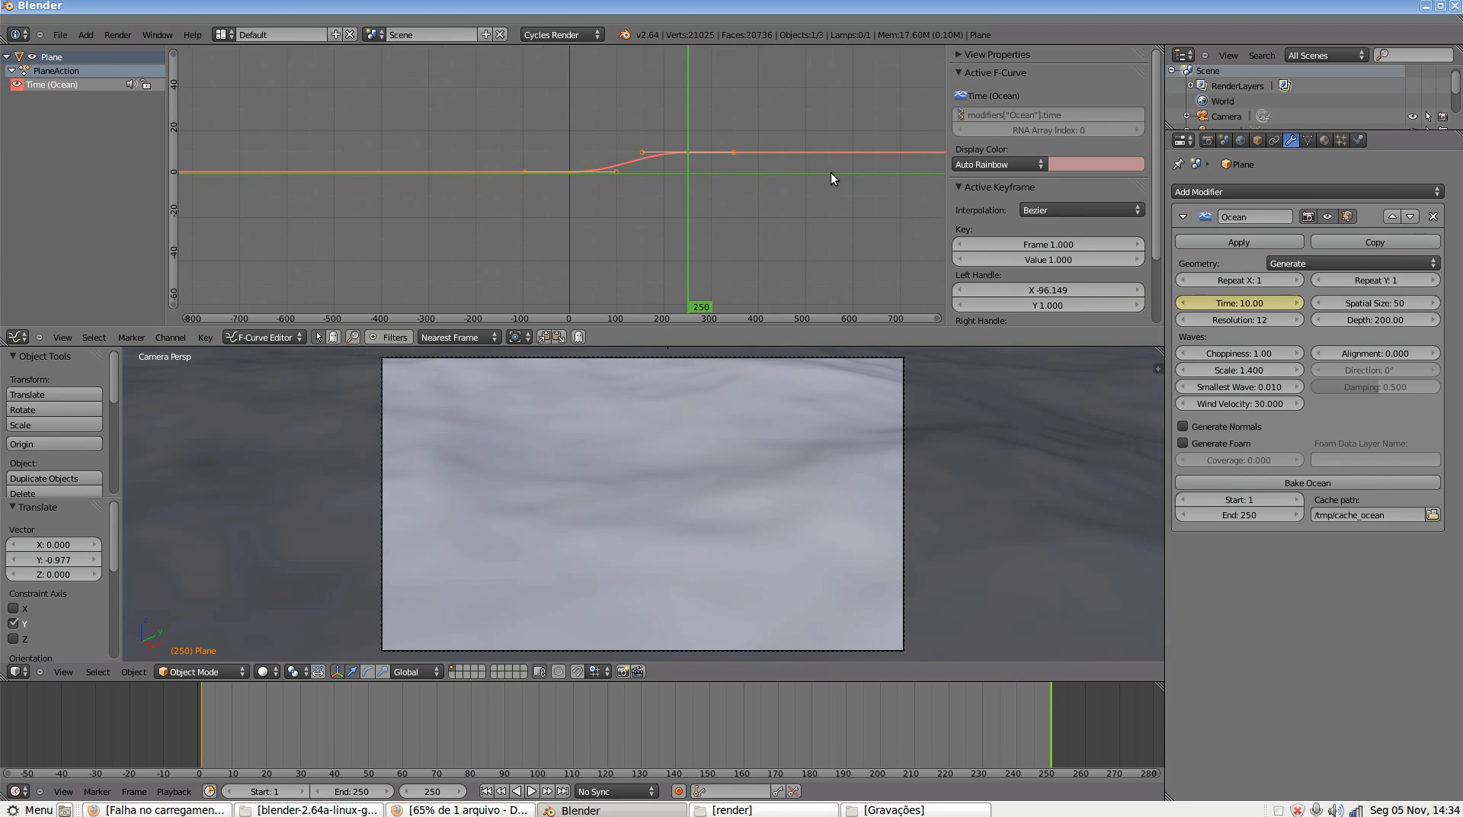
{"action": "scroll", "coordinate": [831, 174], "scroll_direction": "up", "scroll_amount": 1}
{"action": "left_click", "coordinate": [1061, 211]}
{"action": "left_click", "coordinate": [1027, 180]}
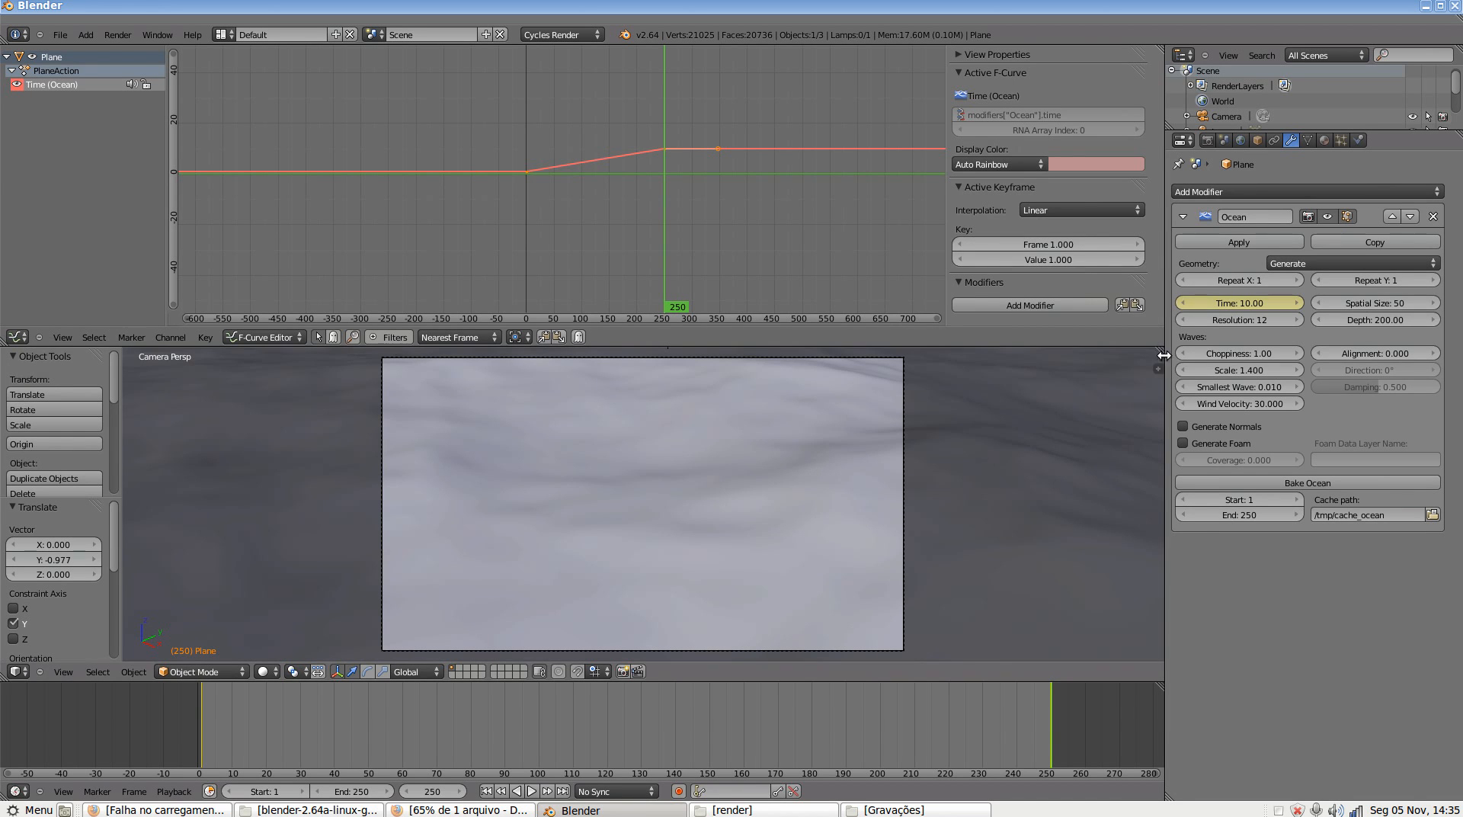
Merge the Graph Editor area back into a single 3D view and play back the ocean animation
{"action": "left_click_drag", "start_coordinate": [1162, 349], "coordinate": [1157, 328]}
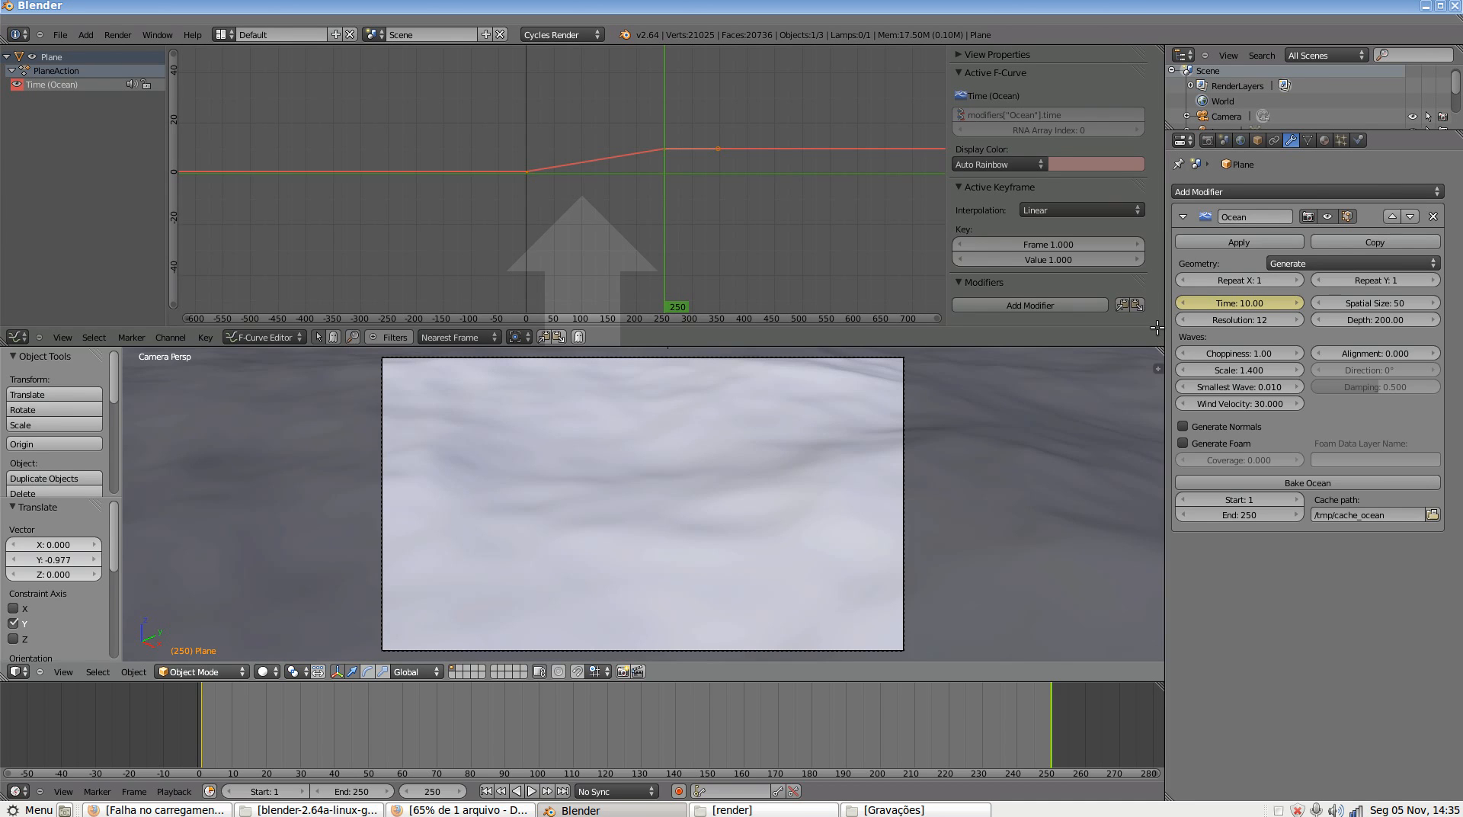
{"action": "left_click_drag", "start_coordinate": [1157, 327], "coordinate": [1127, 333]}
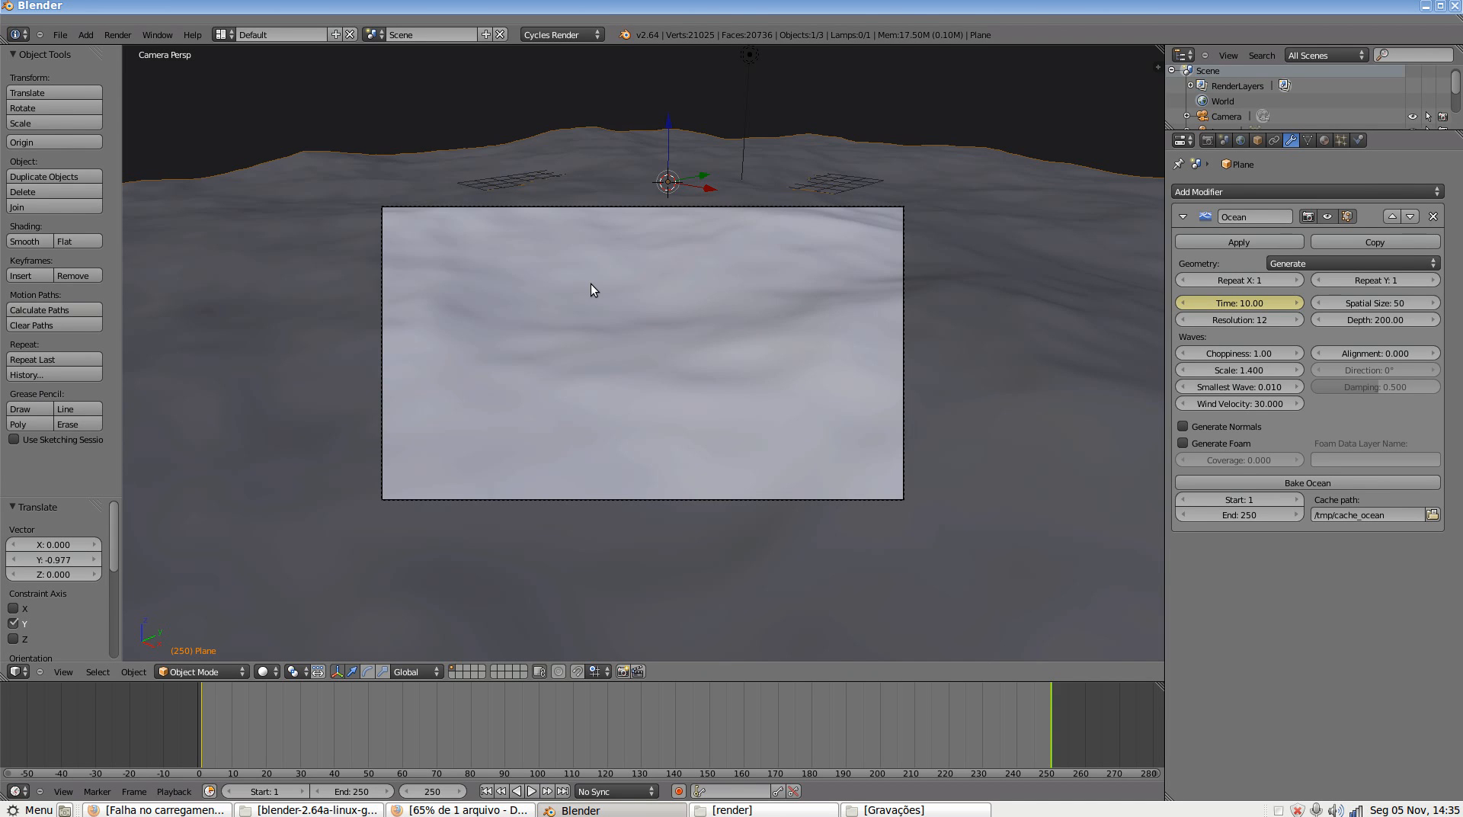
{"action": "key", "text": "alt+a"}
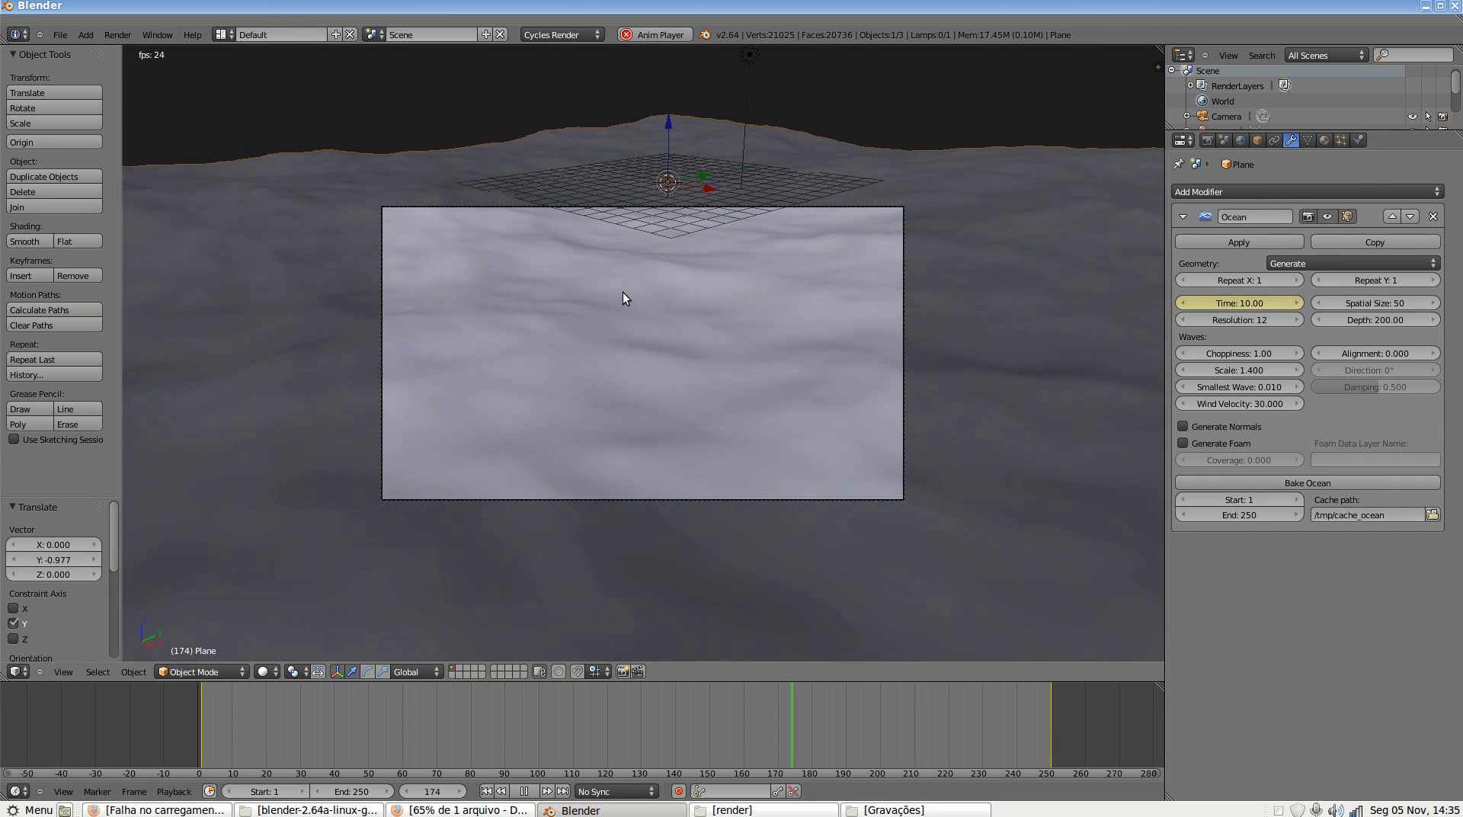
{"action": "key", "text": "Escape"}
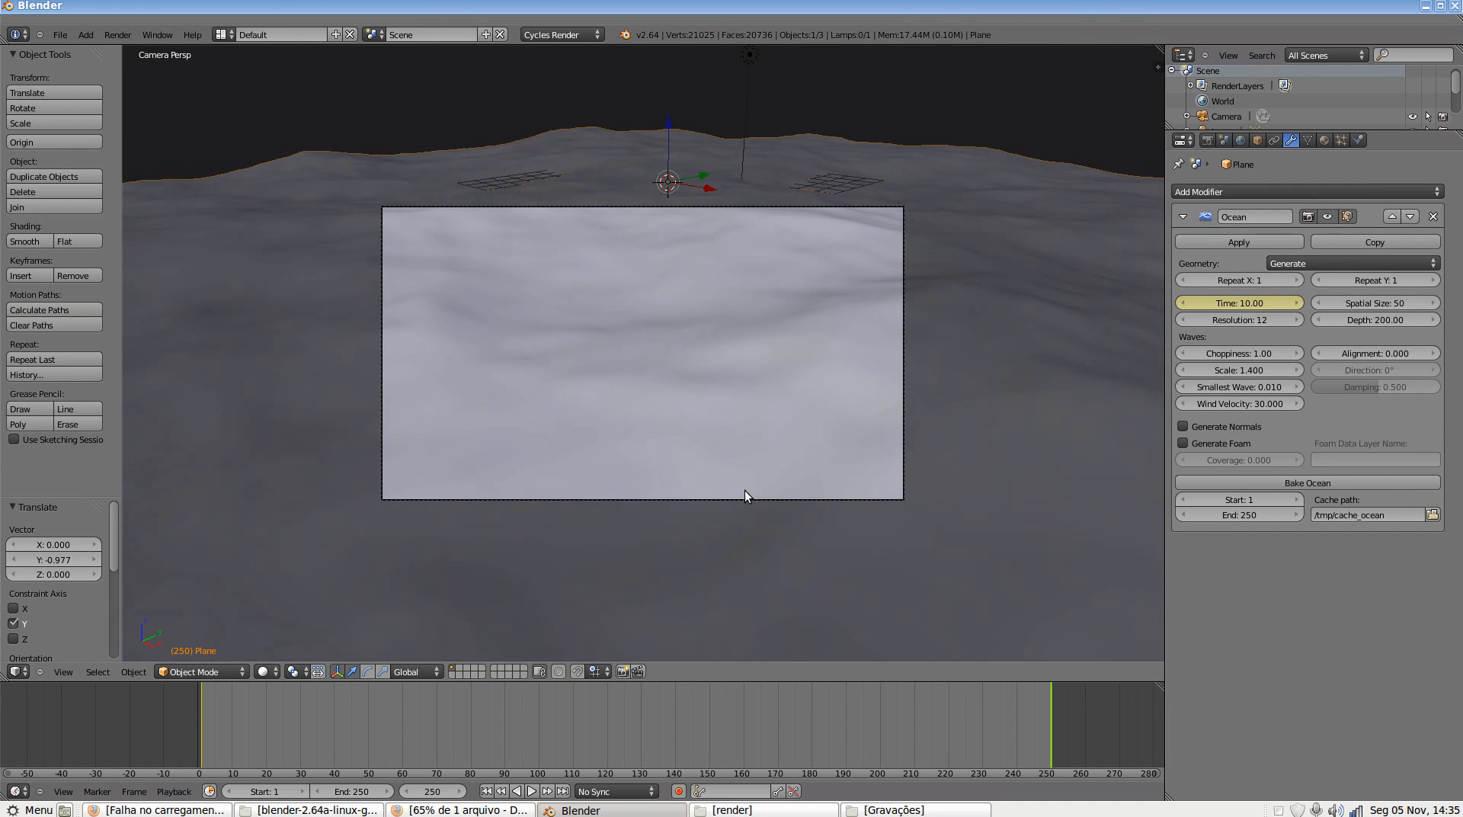
Set the camera's focal length to about 26.862 mm and re-aim it so the horizon lies inside the frame
{"action": "right_click", "coordinate": [863, 506]}
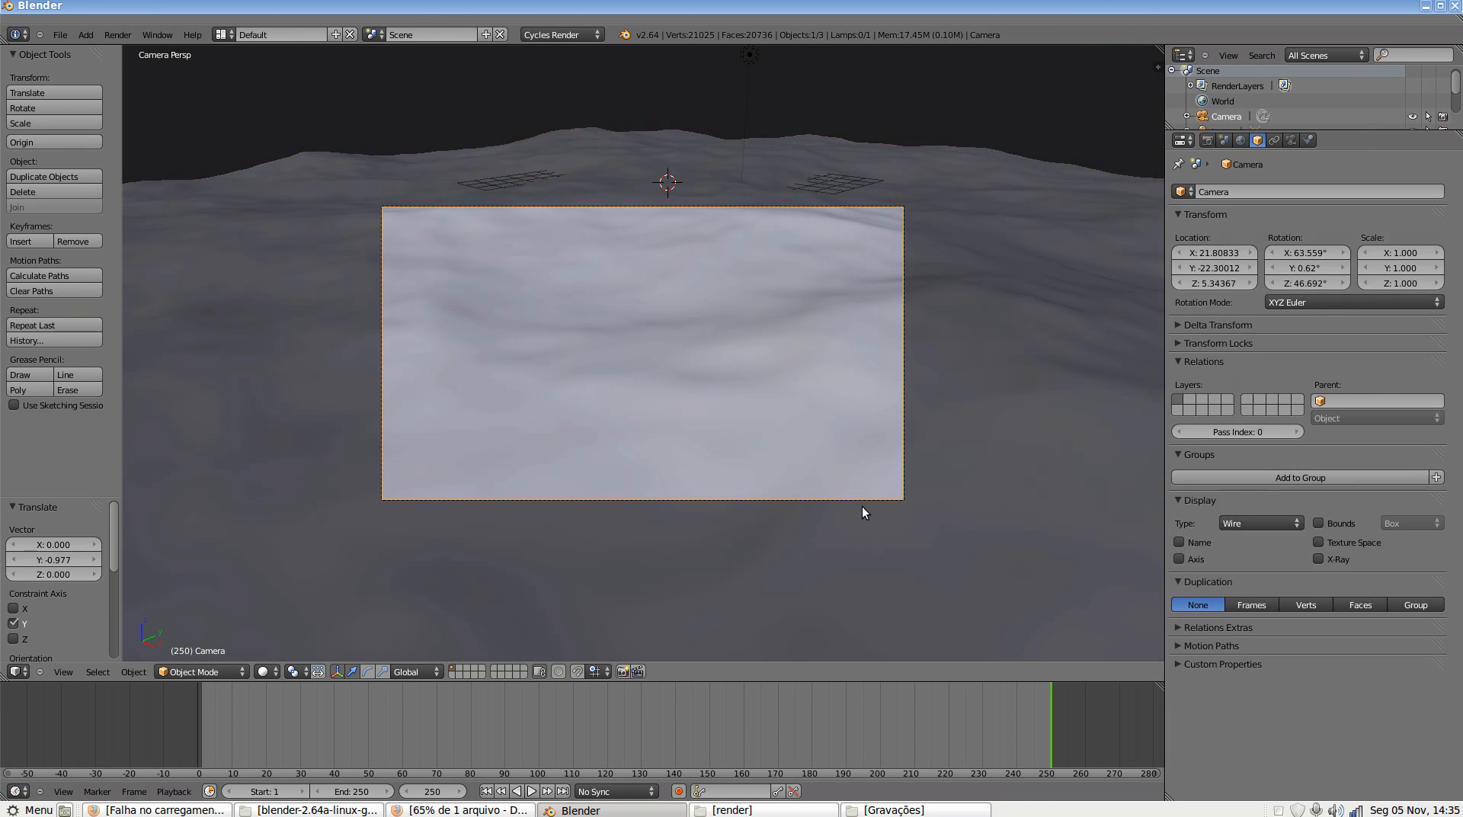
{"action": "left_click", "coordinate": [1291, 141]}
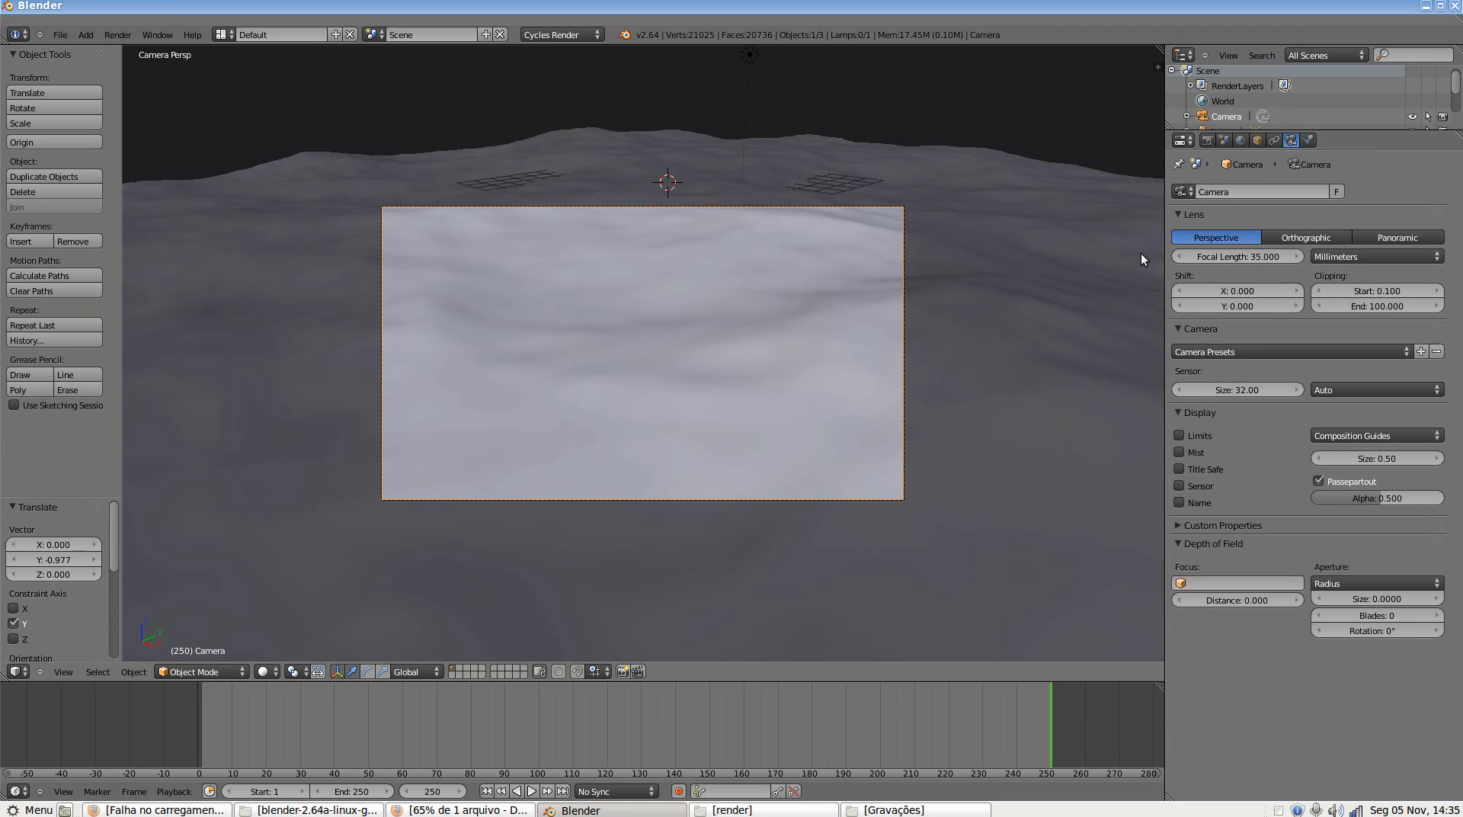
{"action": "left_click_drag", "start_coordinate": [1255, 256], "coordinate": [1232, 257]}
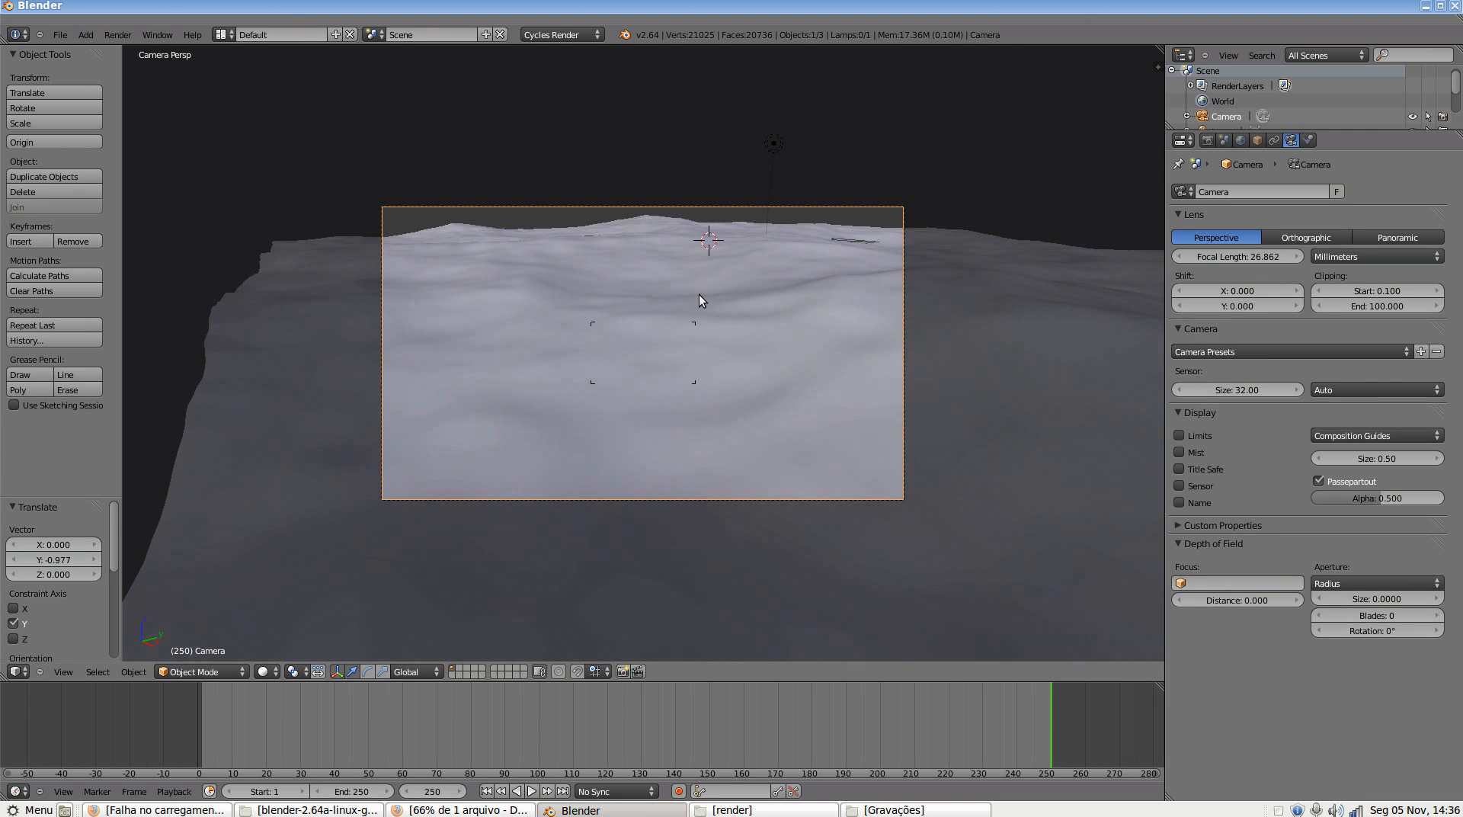
{"action": "left_click", "coordinate": [835, 310]}
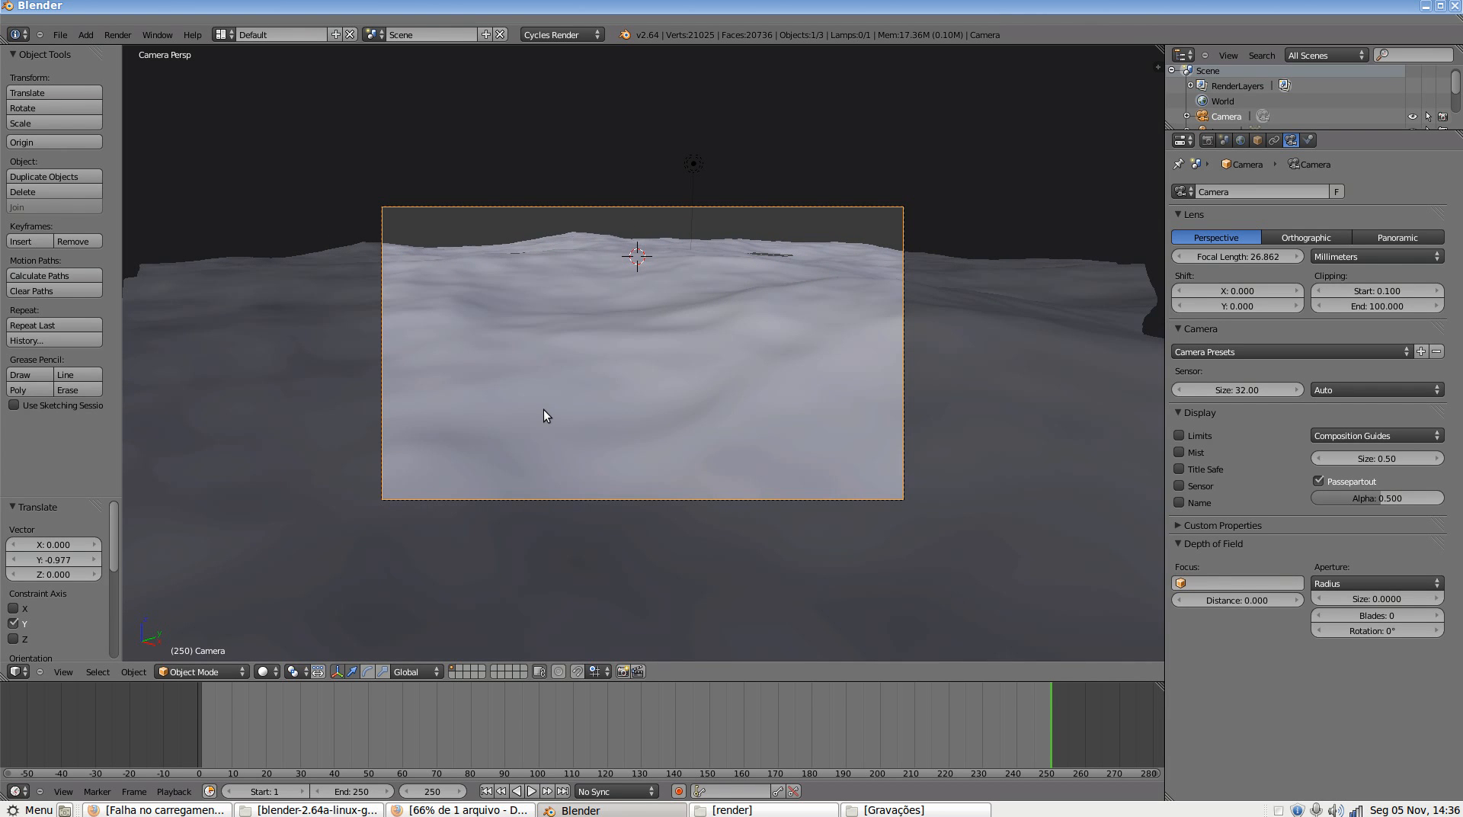
Play back the animation through the camera and tilt the camera down until the horizon sits near the frame's upper edge
{"action": "key", "text": "alt+a"}
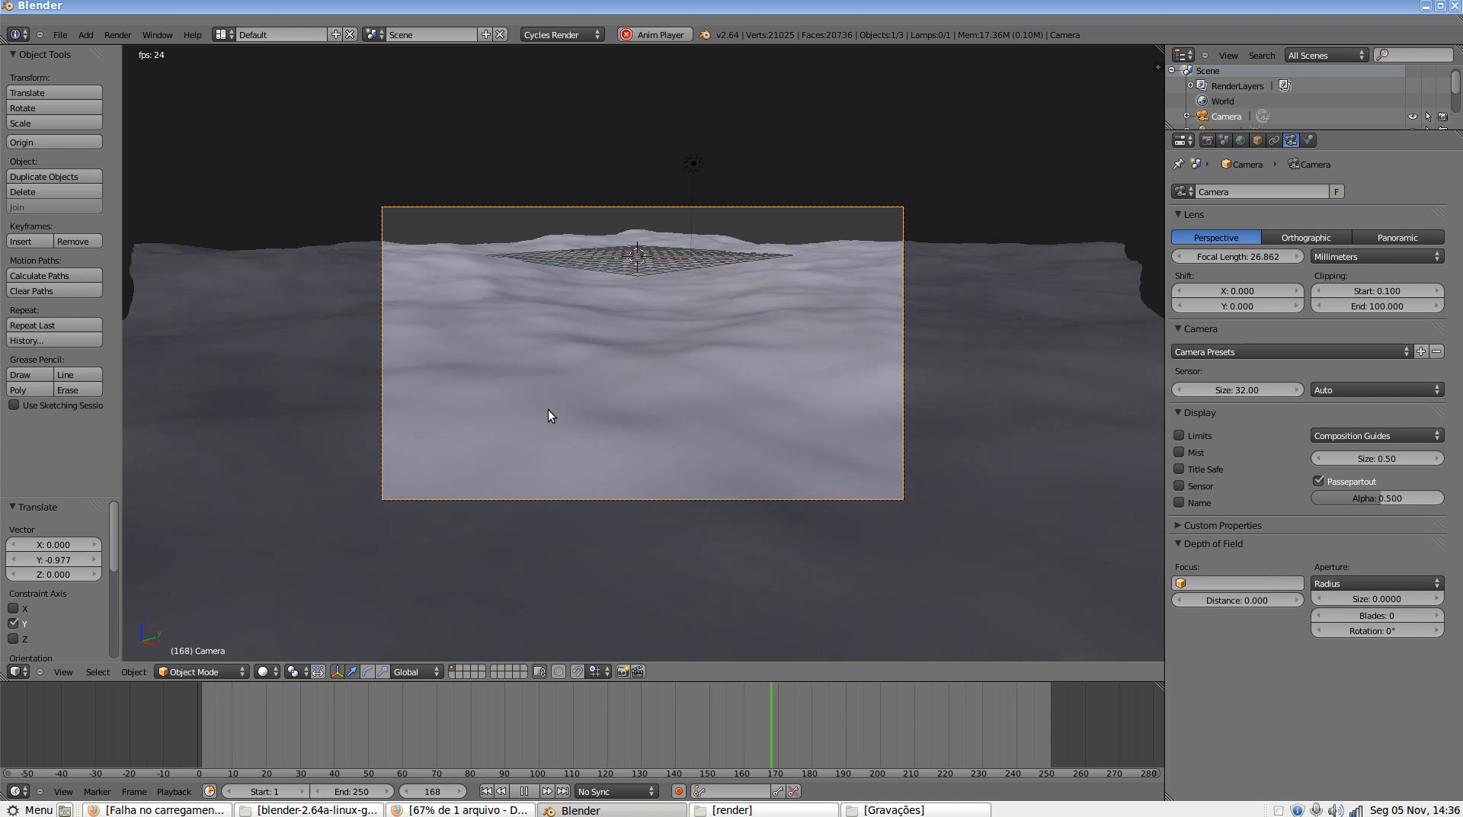
{"action": "key", "text": "Escape"}
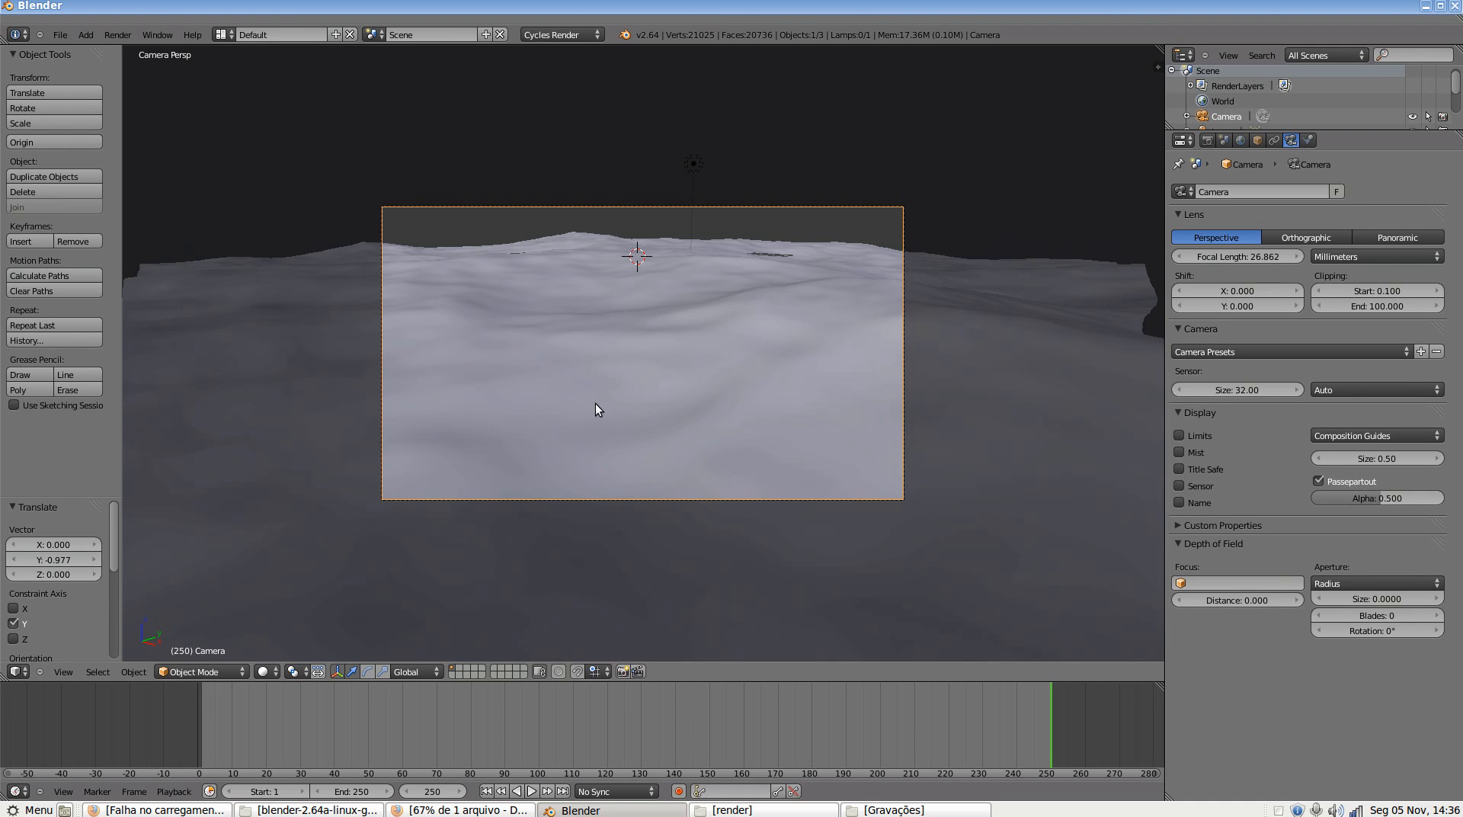
{"action": "key", "text": "shift+f"}
{"action": "left_click", "coordinate": [656, 439]}
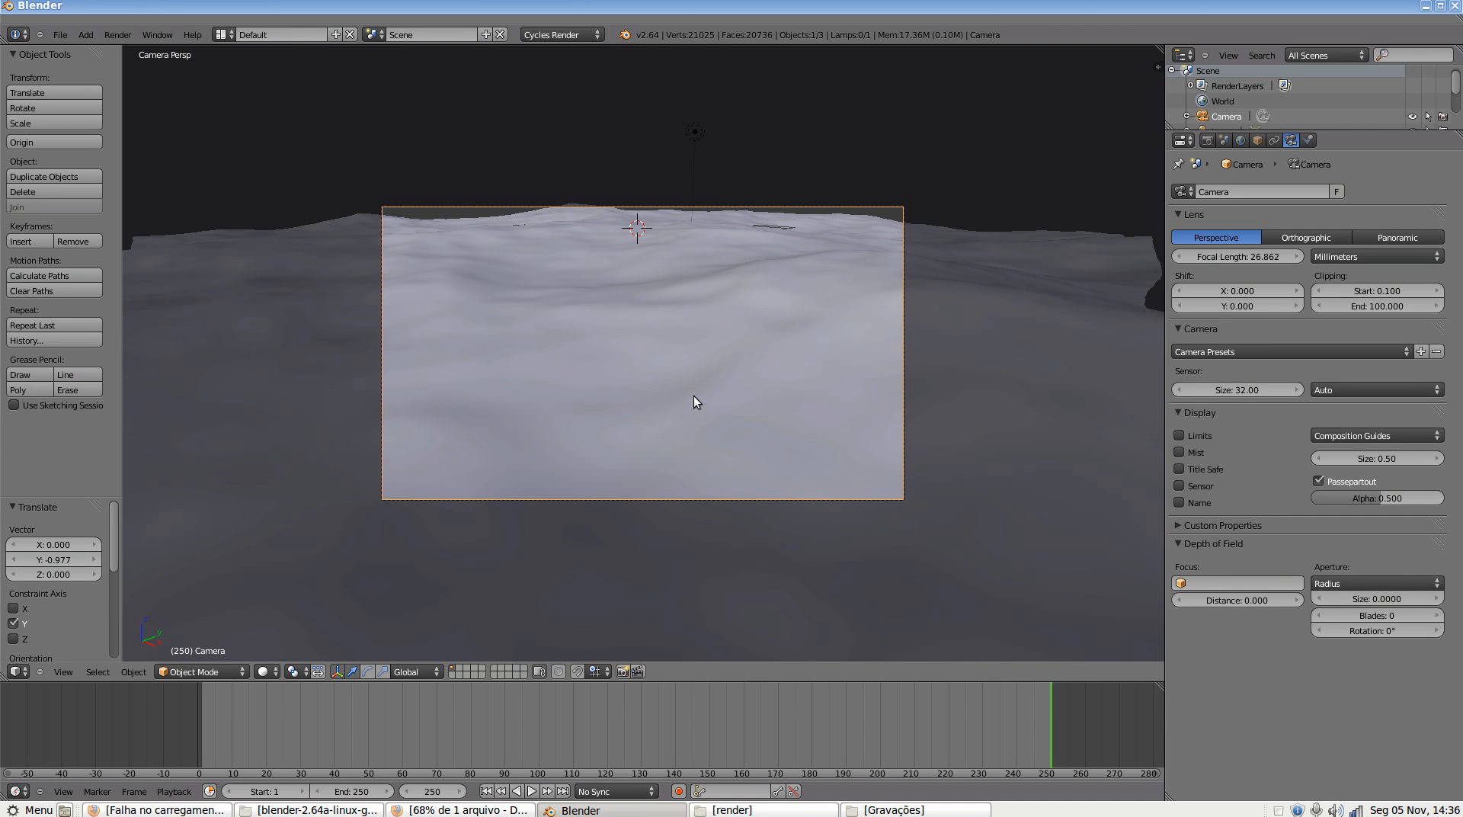
Raise the camera about 1.137 along global Z and tilt it down until the ocean fills the whole frame
{"action": "key", "text": "g"}
{"action": "key", "text": "z"}
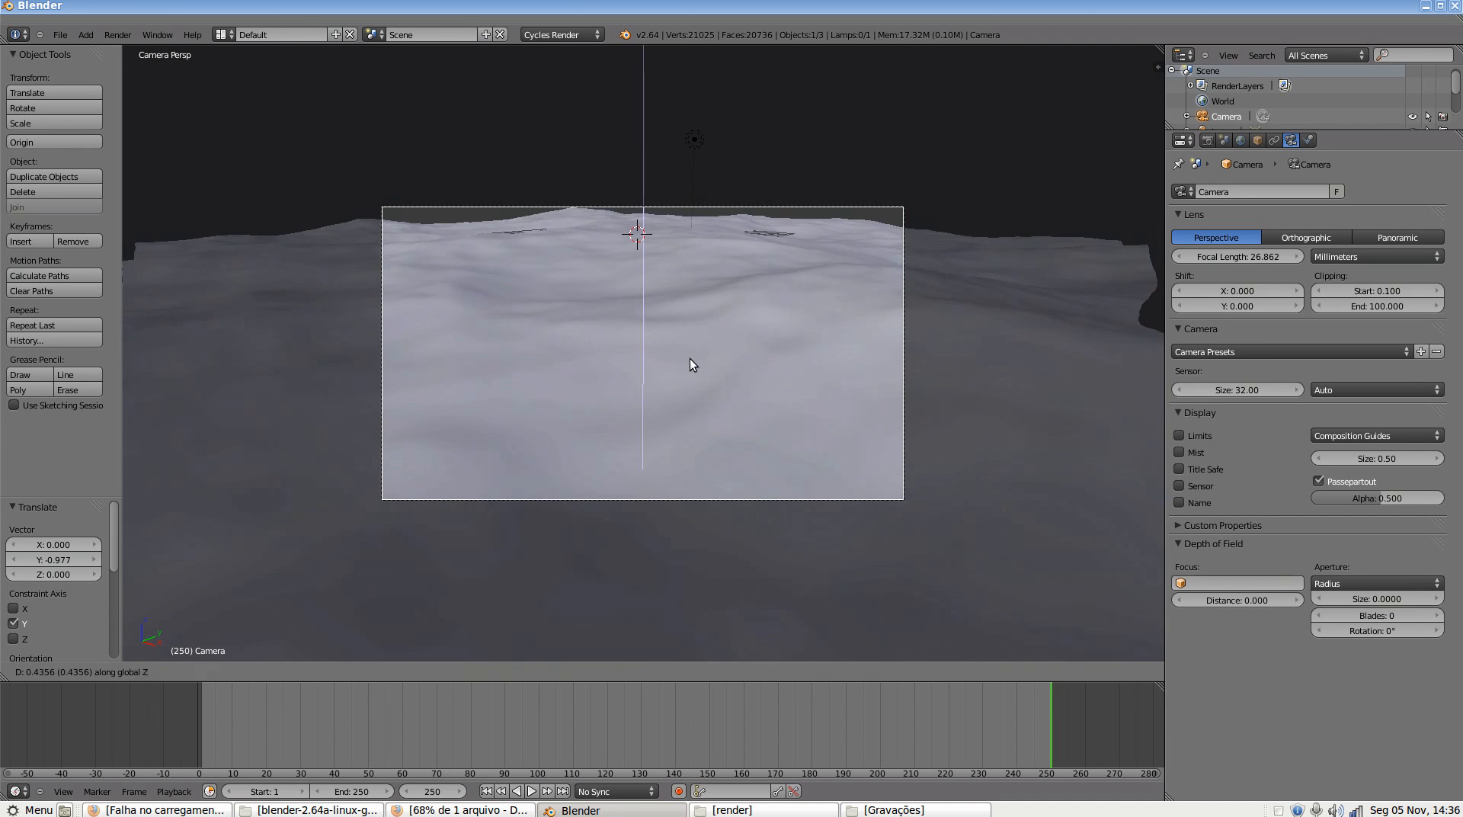
{"action": "left_click", "coordinate": [692, 318]}
{"action": "key", "text": "shift+f"}
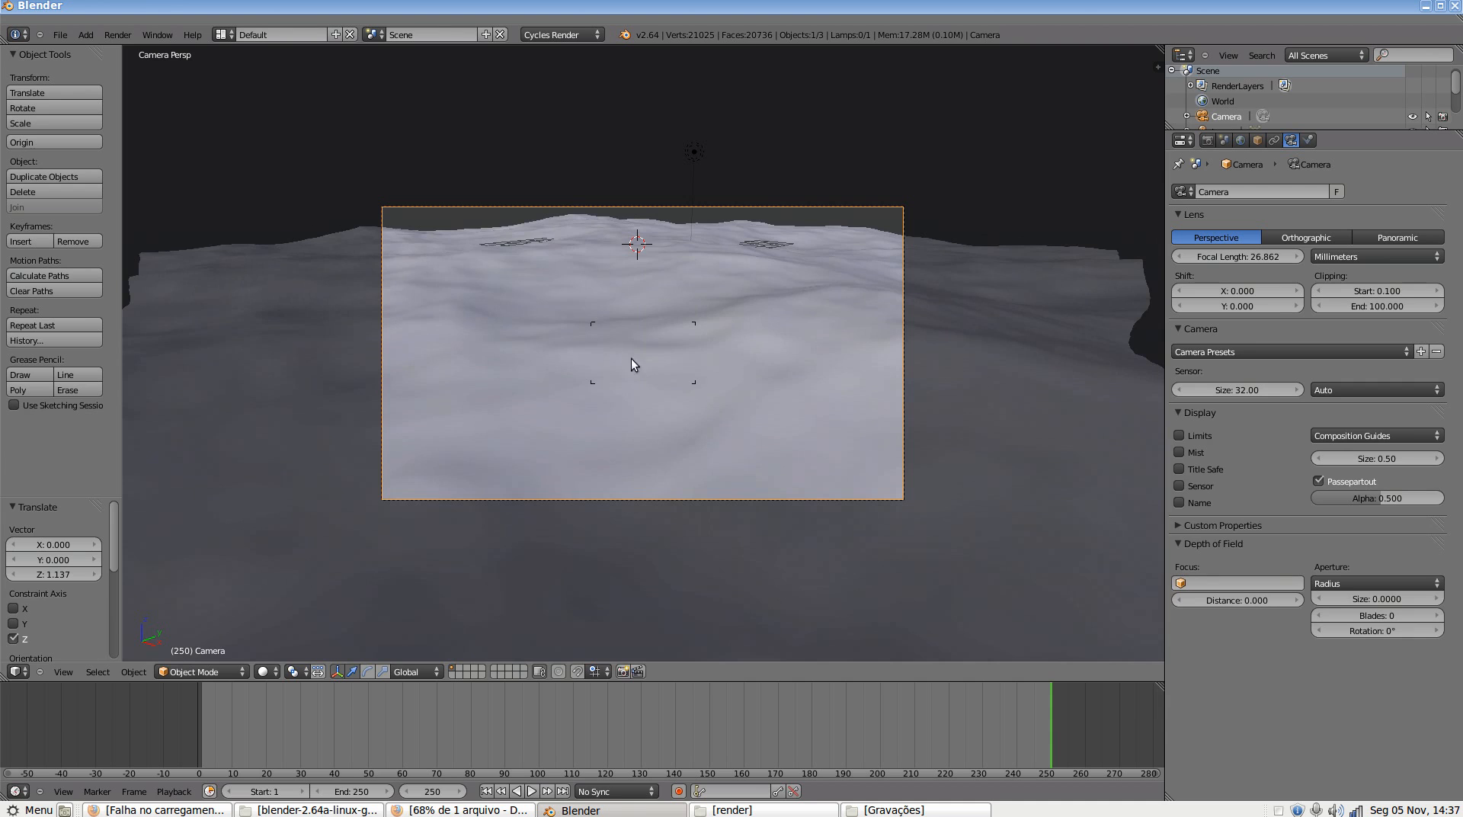
{"action": "left_click", "coordinate": [654, 421]}
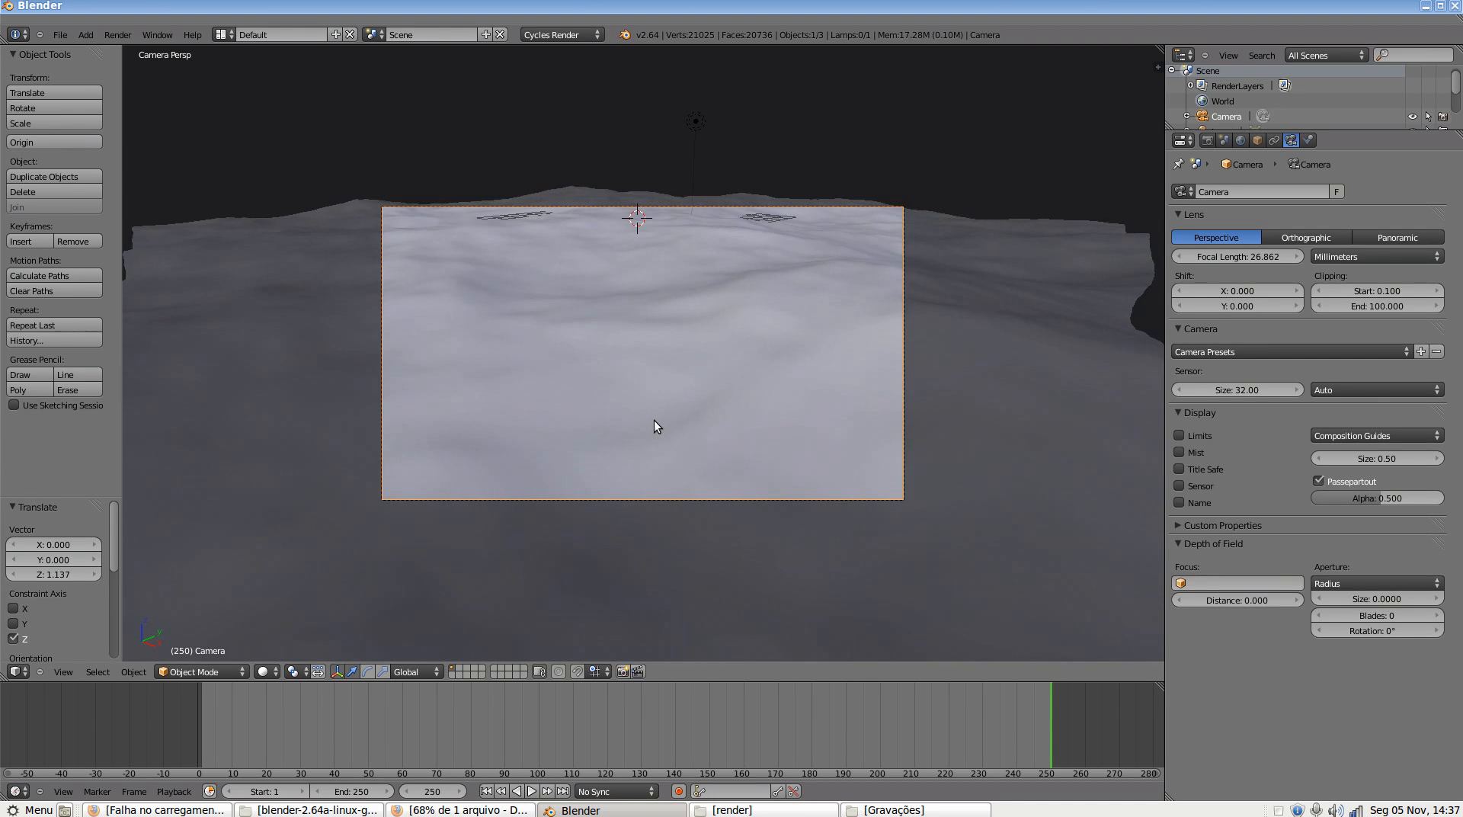
{"action": "scroll", "coordinate": [968, 450], "scroll_direction": "down", "scroll_amount": 2}
{"action": "scroll", "coordinate": [946, 444], "scroll_direction": "up", "scroll_amount": 2}
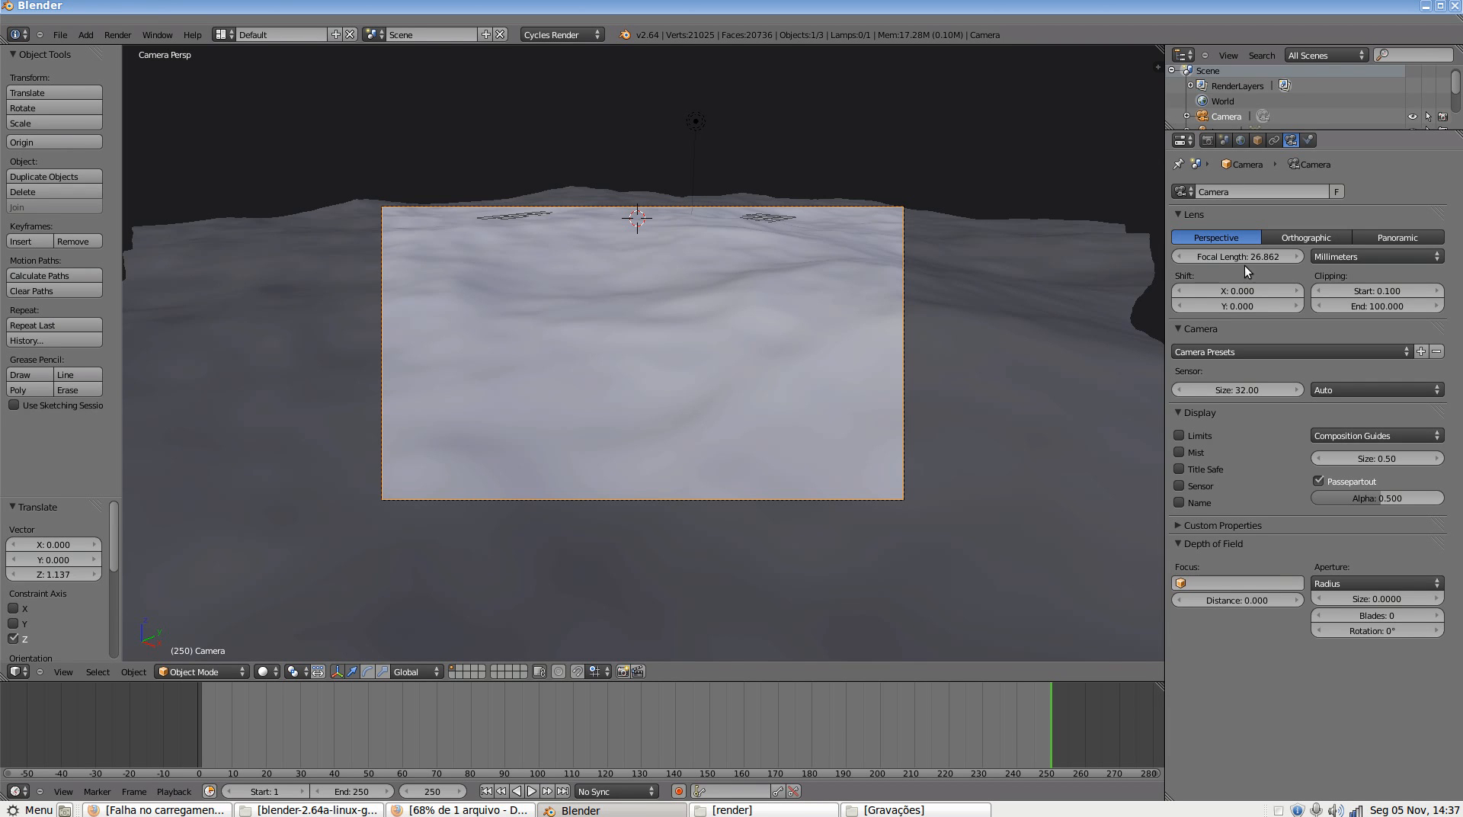
Set the camera's focal length to about 27.182 mm
{"action": "left_click_drag", "start_coordinate": [1260, 257], "coordinate": [1252, 258]}
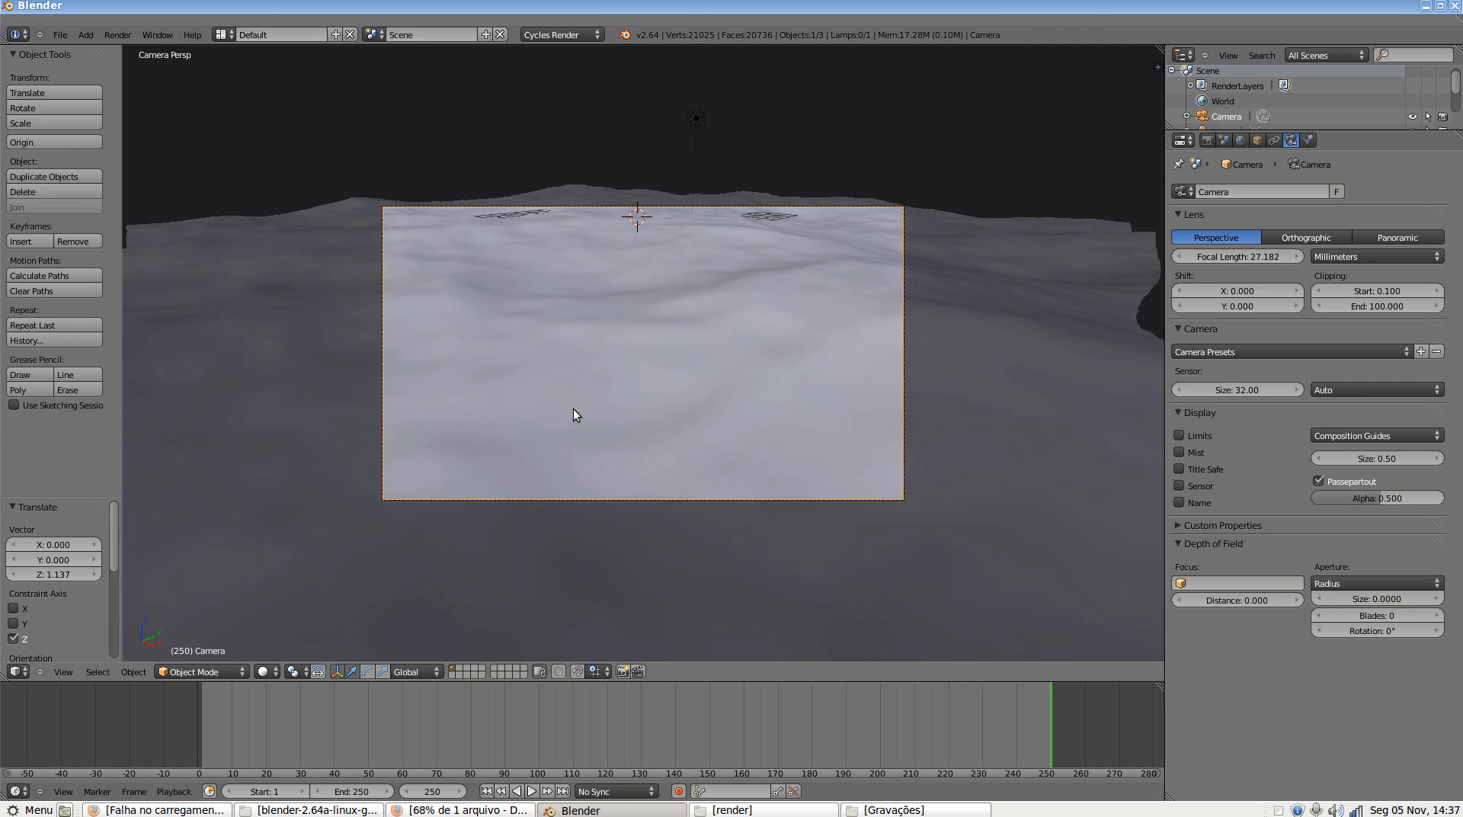
Set the ocean plane's Ocean modifier to a wave scale of 0.900 and a spatial size of 52
{"action": "right_click", "coordinate": [1026, 268]}
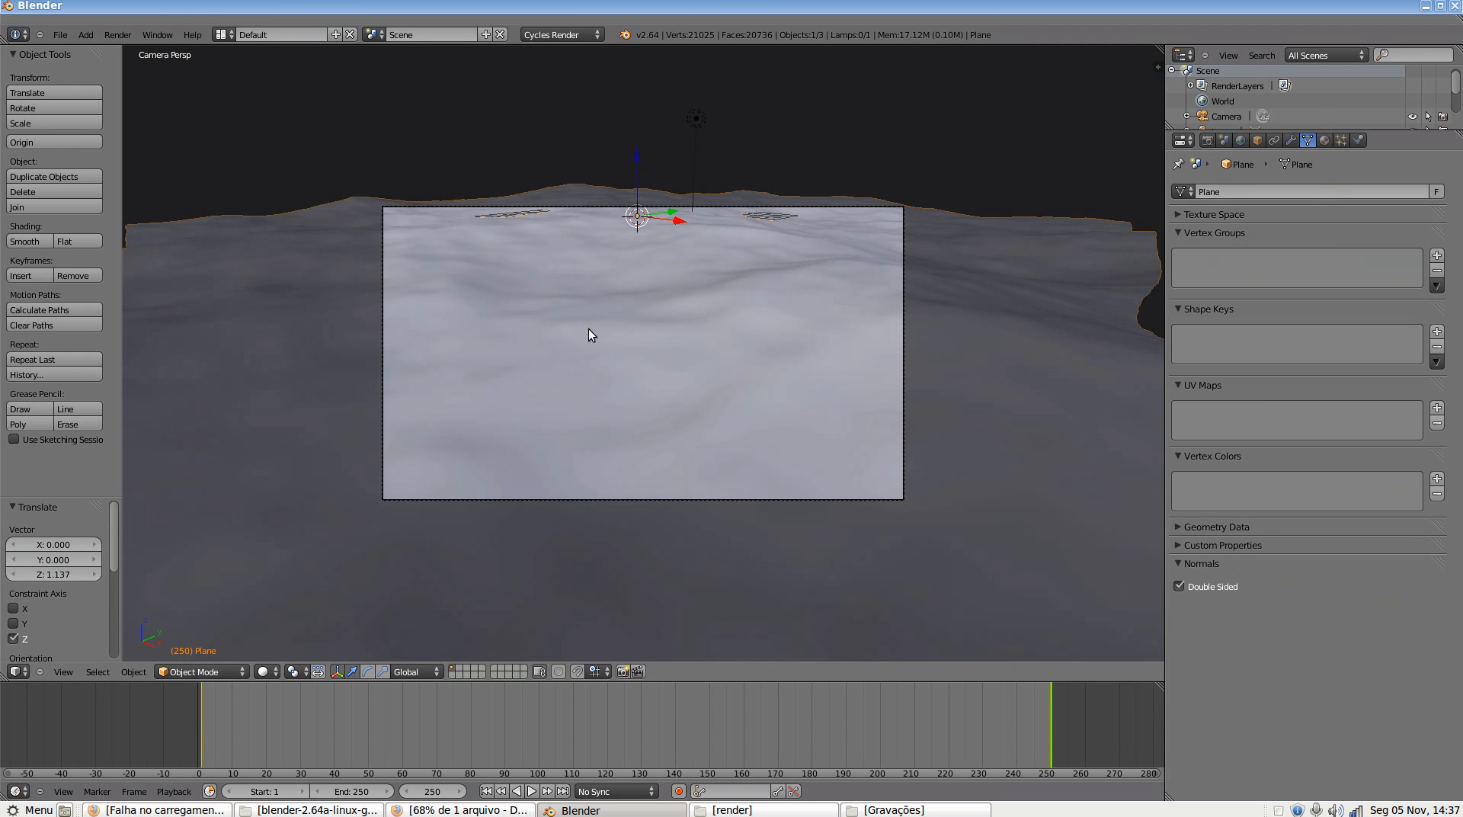
{"action": "left_click", "coordinate": [1291, 141]}
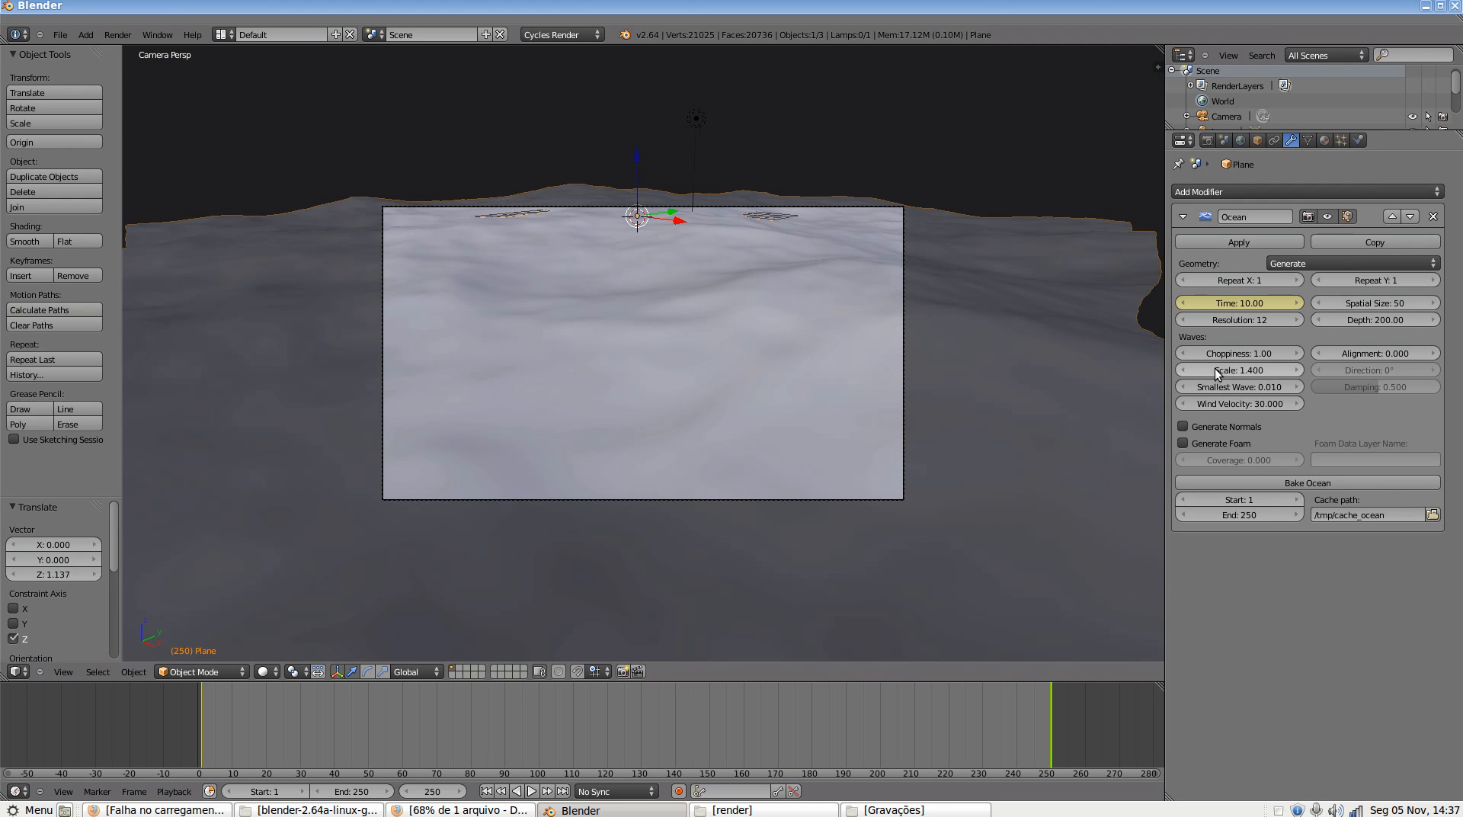
{"action": "left_click", "coordinate": [1184, 373]}
{"action": "left_click", "coordinate": [1185, 373]}
{"action": "left_click", "coordinate": [1184, 374]}
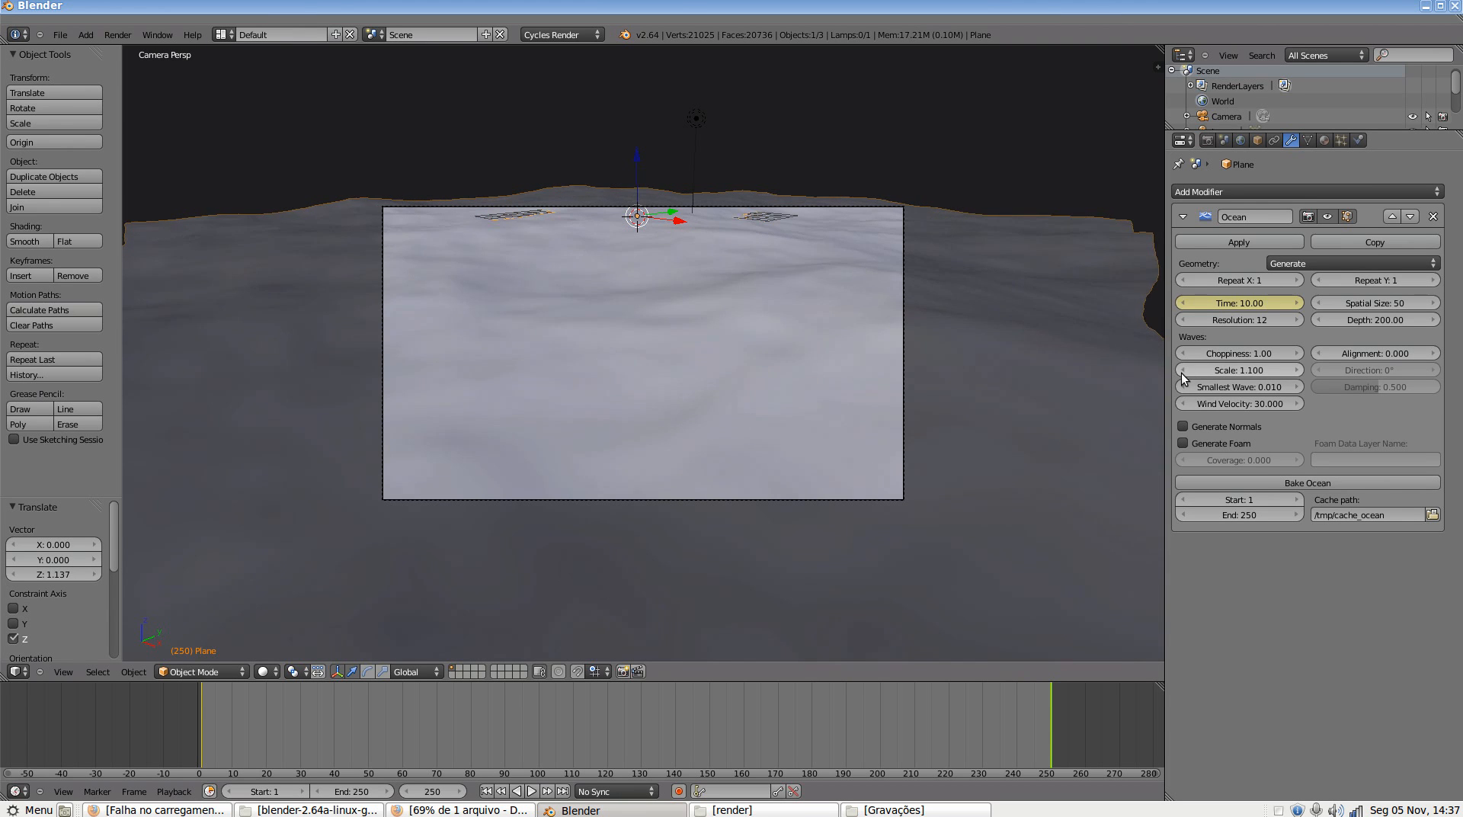
{"action": "left_click", "coordinate": [1185, 373]}
{"action": "left_click", "coordinate": [1184, 374]}
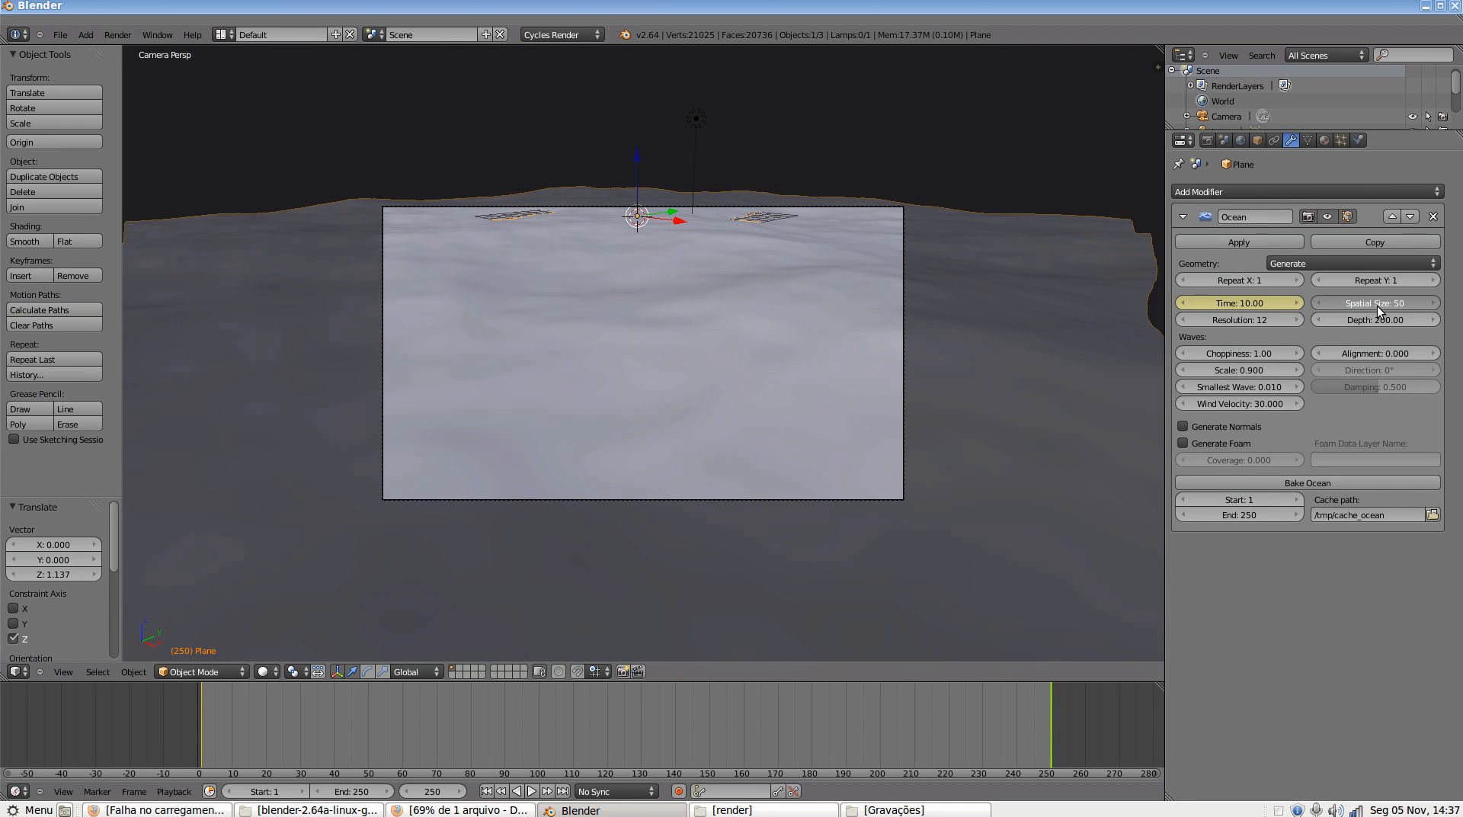
{"action": "left_click_drag", "start_coordinate": [1378, 305], "coordinate": [1407, 308]}
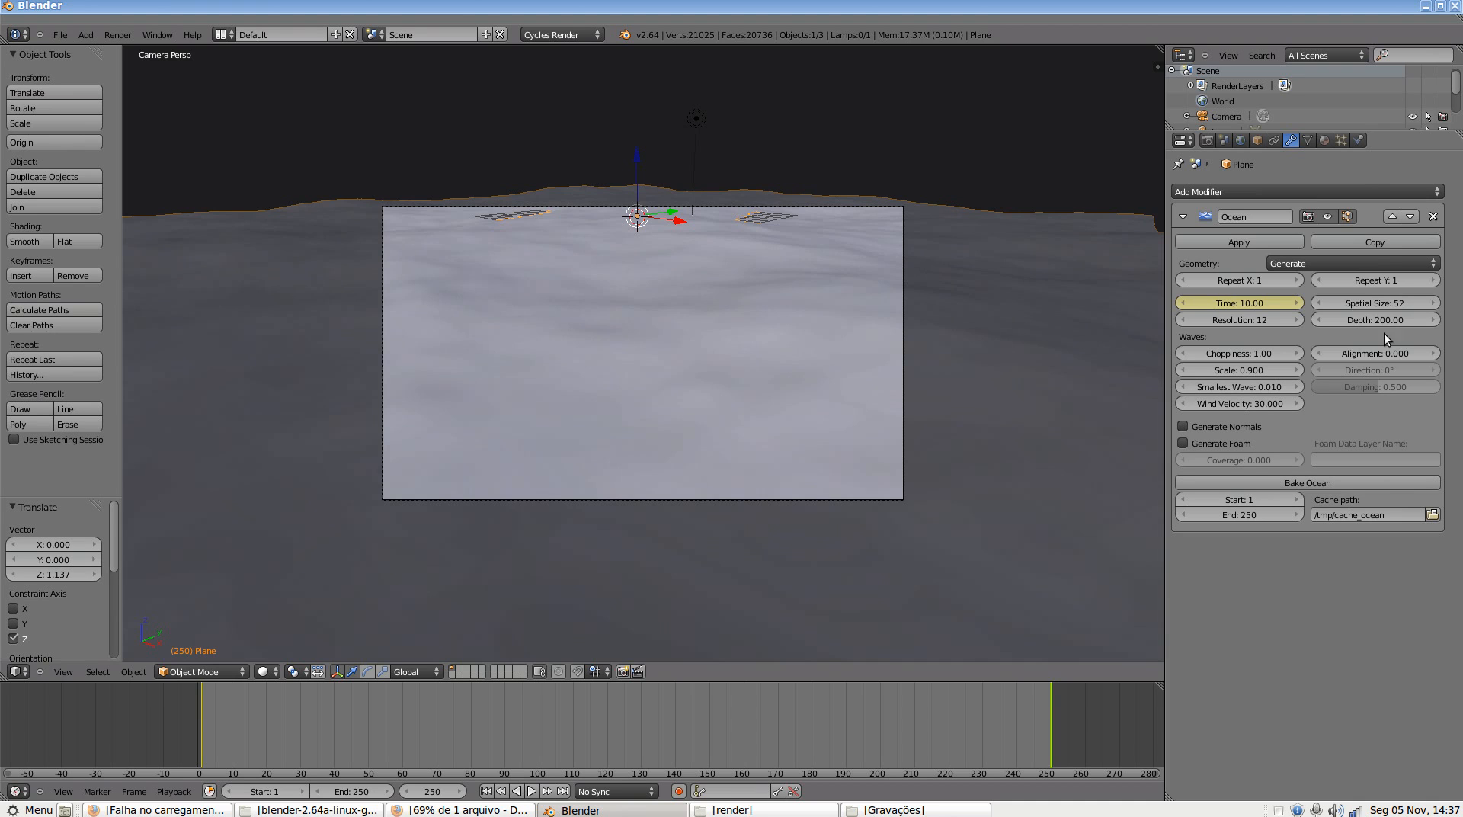
Play back the ocean animation in top view and set the wave alignment to 1
{"action": "key", "text": "KP_7"}
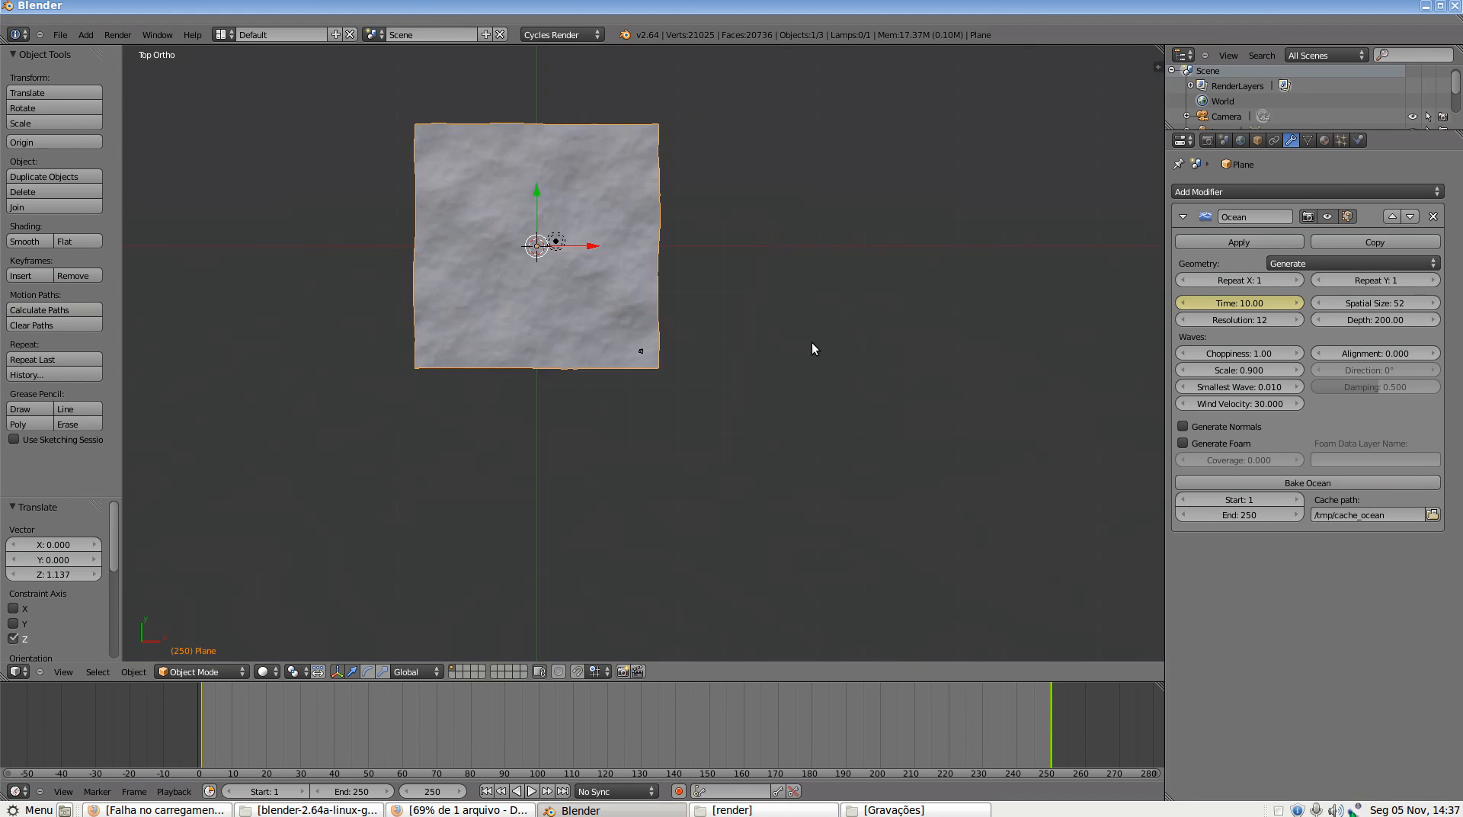
{"action": "scroll", "coordinate": [550, 288], "scroll_direction": "up", "scroll_amount": 1}
{"action": "scroll", "coordinate": [551, 295], "scroll_direction": "up", "scroll_amount": 3}
{"action": "middle_click_drag", "start_coordinate": [516, 229], "coordinate": [561, 349], "text": "shift"}
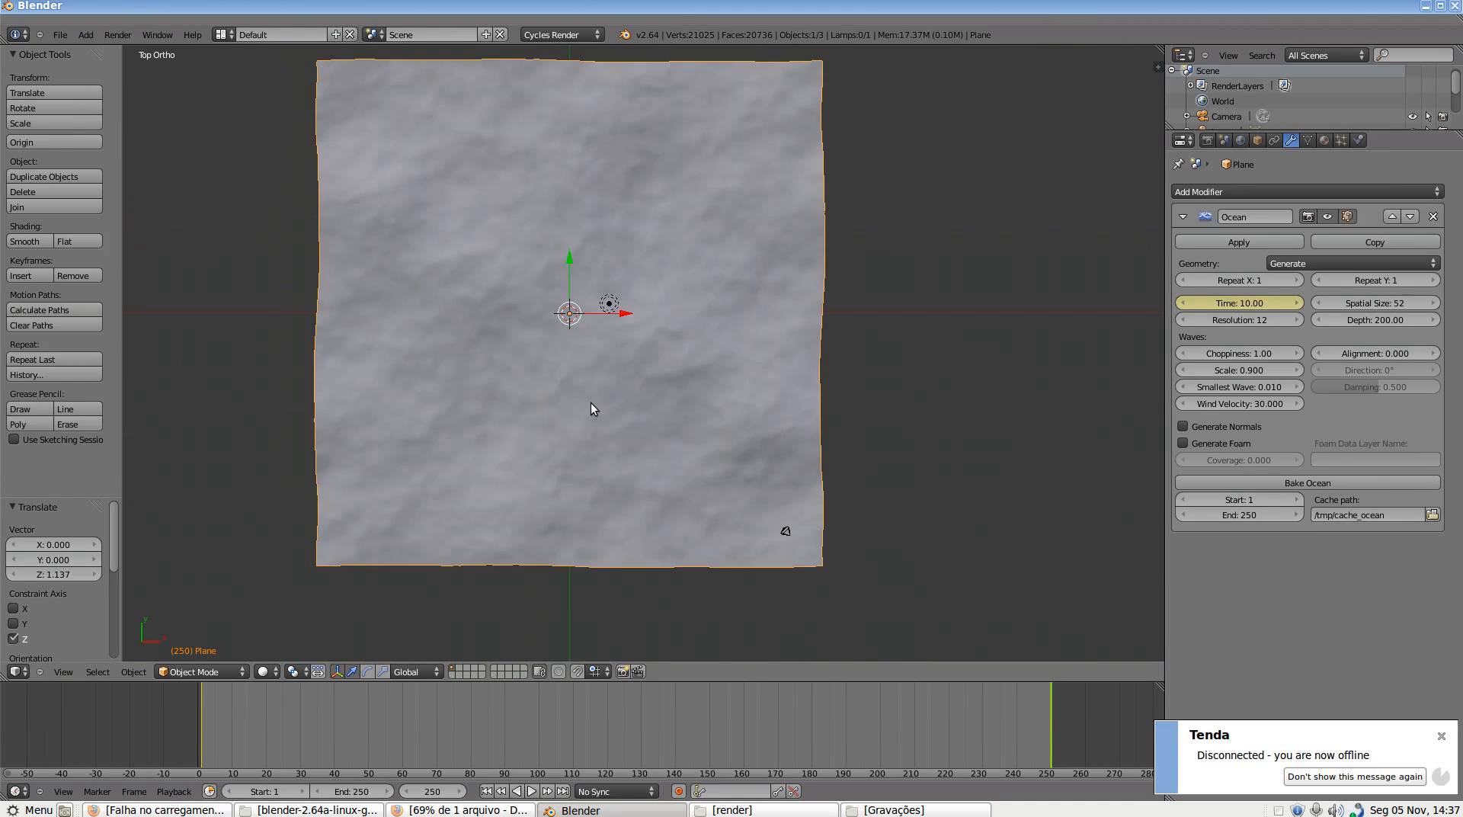
{"action": "key", "text": "alt+a"}
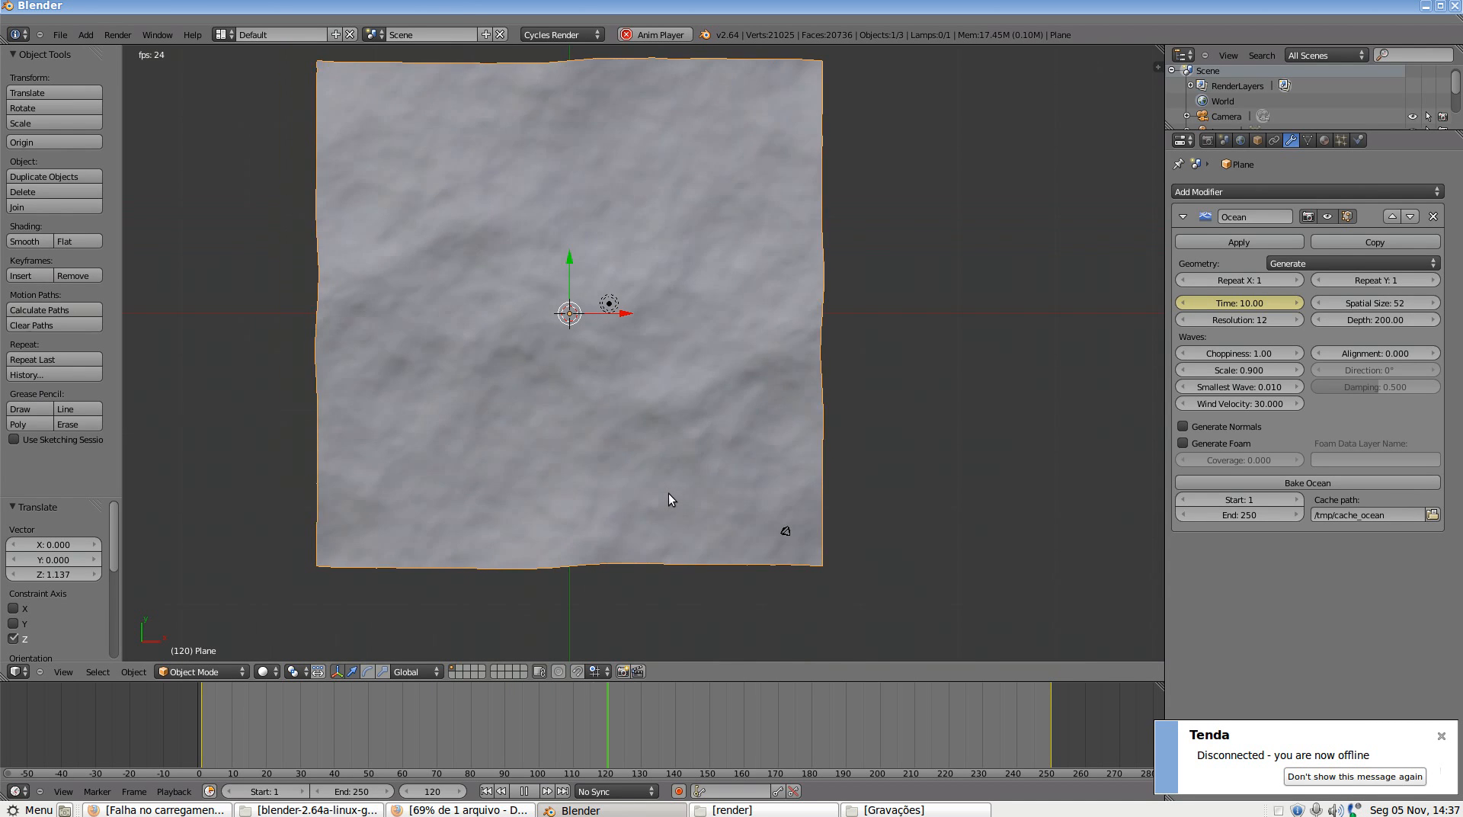
{"action": "left_click", "coordinate": [1389, 352]}
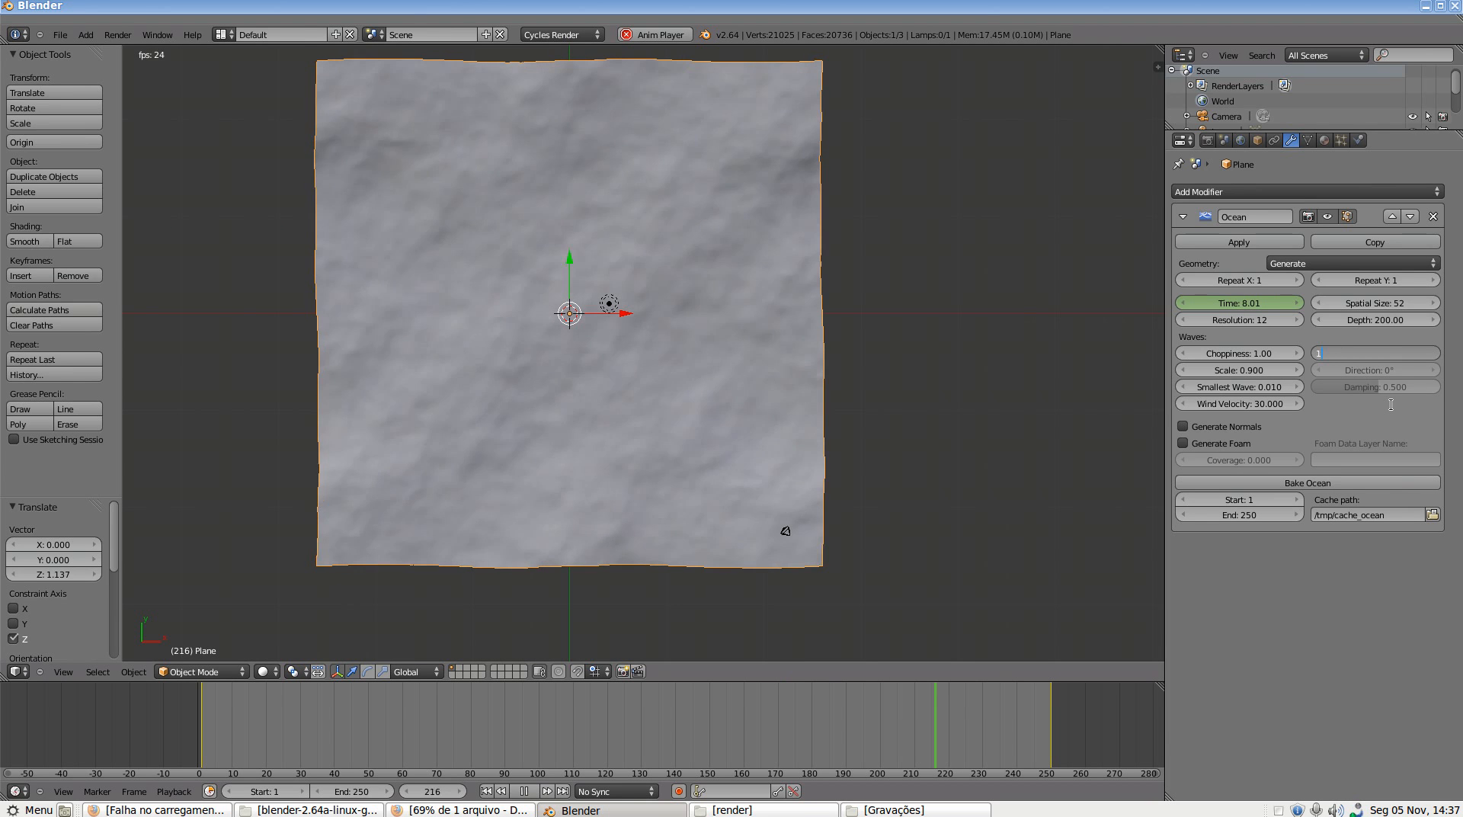
{"action": "key", "text": "Return"}
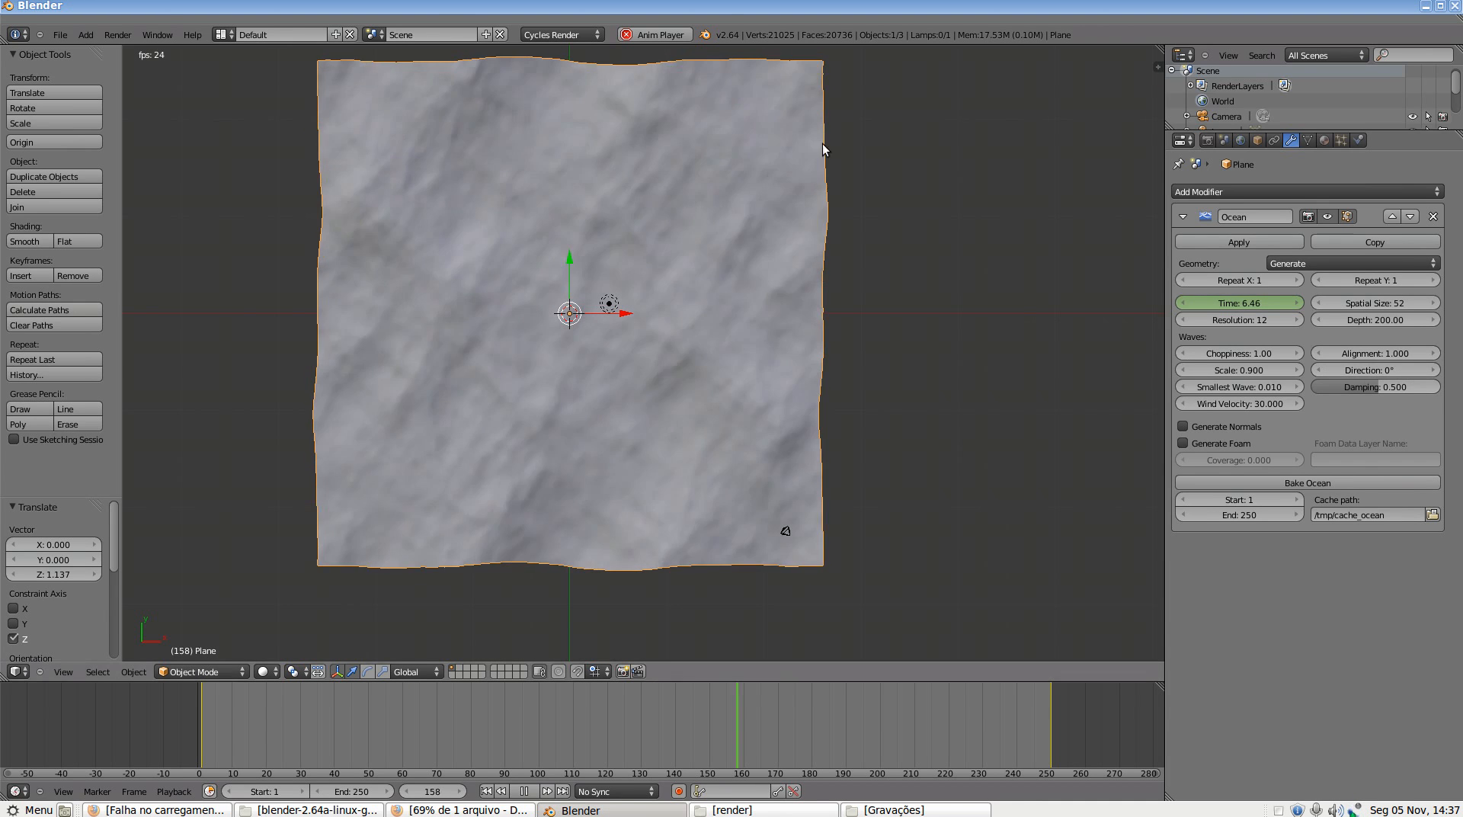
Set the wave direction of the Ocean modifier to 45°
{"action": "left_click", "coordinate": [1365, 370]}
{"action": "type", "text": "4"}
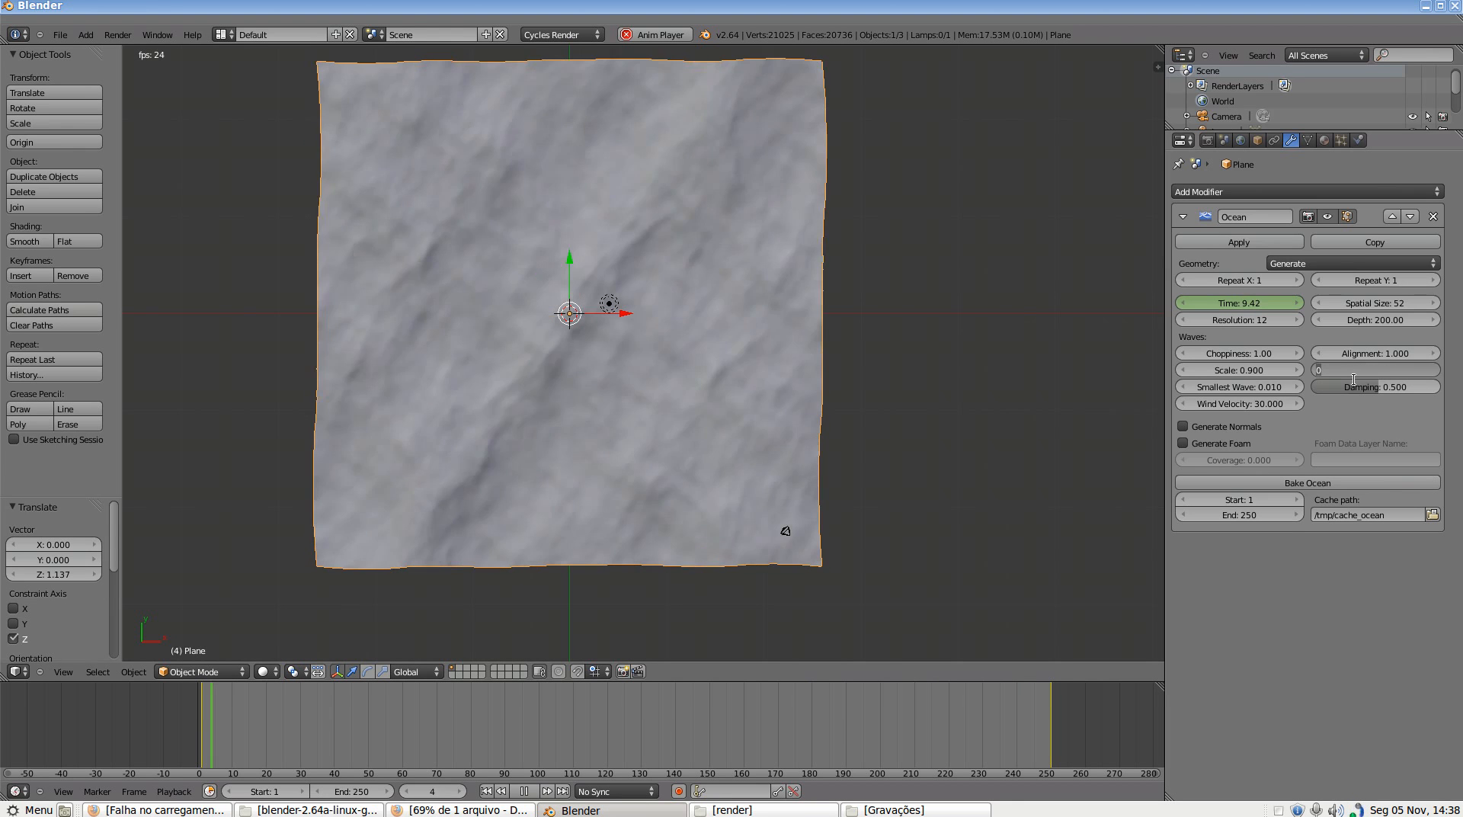
{"action": "type", "text": "5"}
{"action": "key", "text": "Return"}
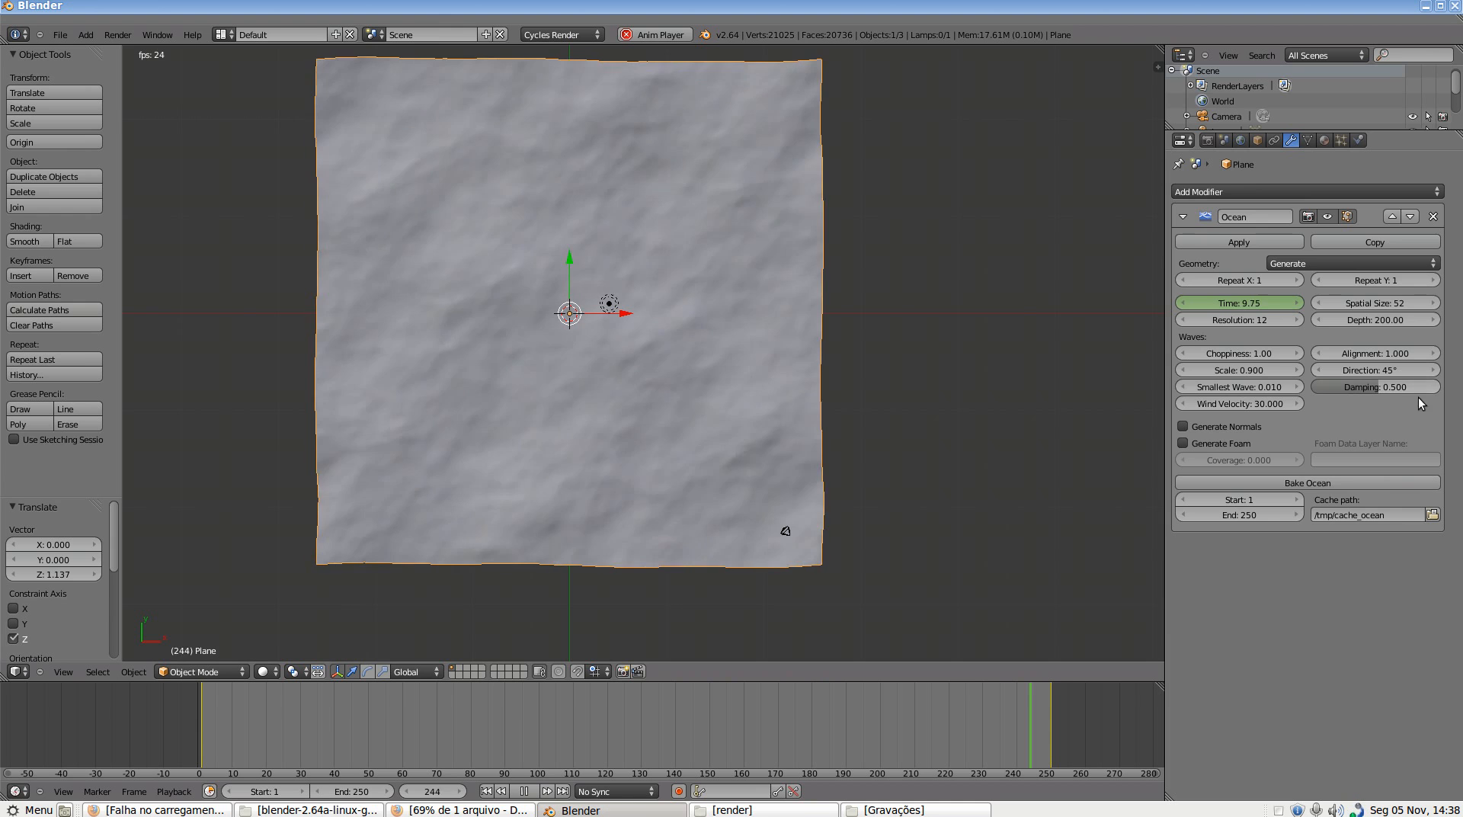
Try several damping values between about 0.024 and 0.518 on the waves and restore damping to 0.5
{"action": "left_click_drag", "start_coordinate": [1378, 385], "coordinate": [1316, 389]}
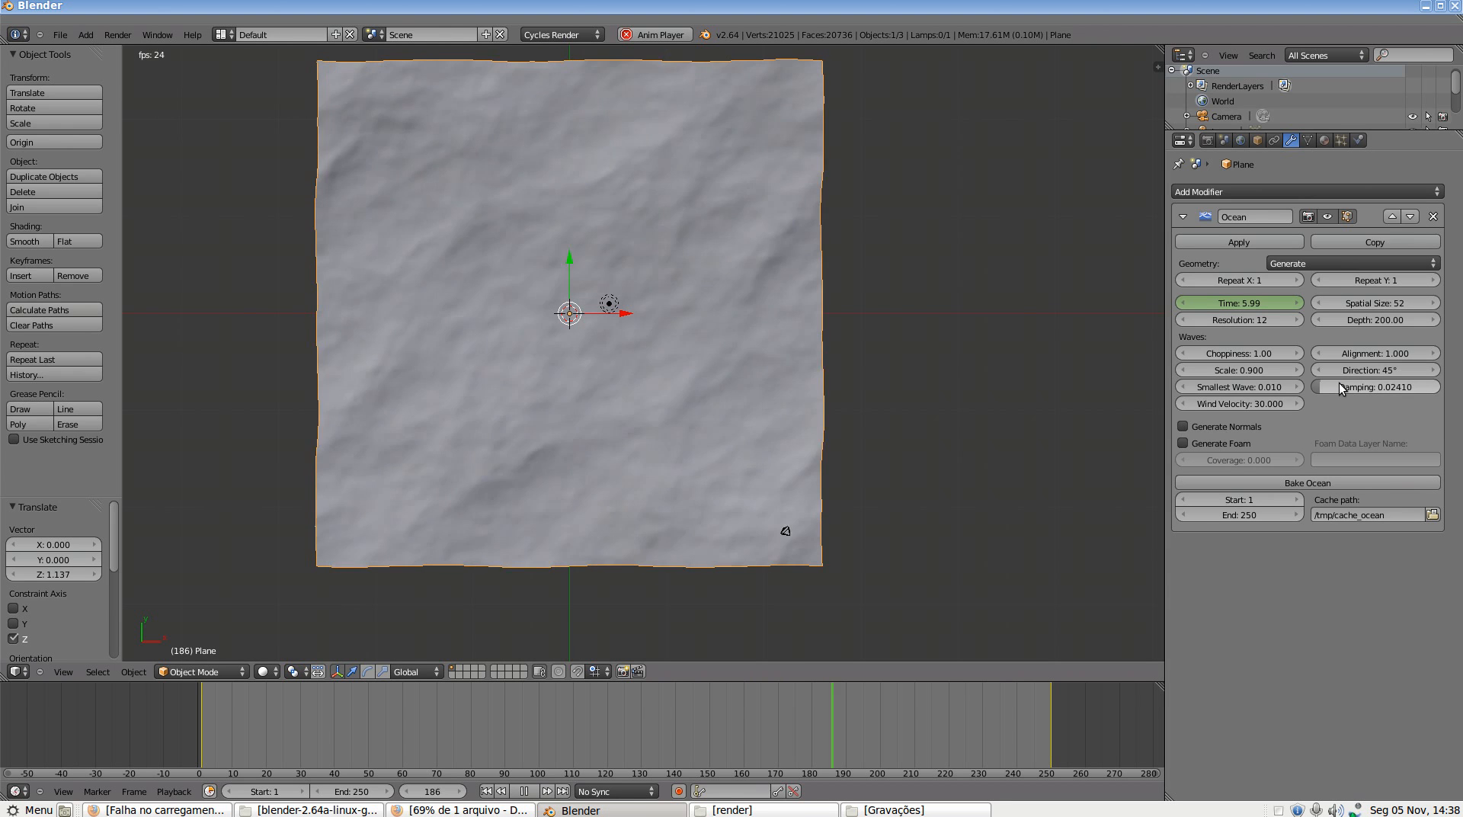
{"action": "left_click_drag", "start_coordinate": [1338, 382], "coordinate": [1385, 386]}
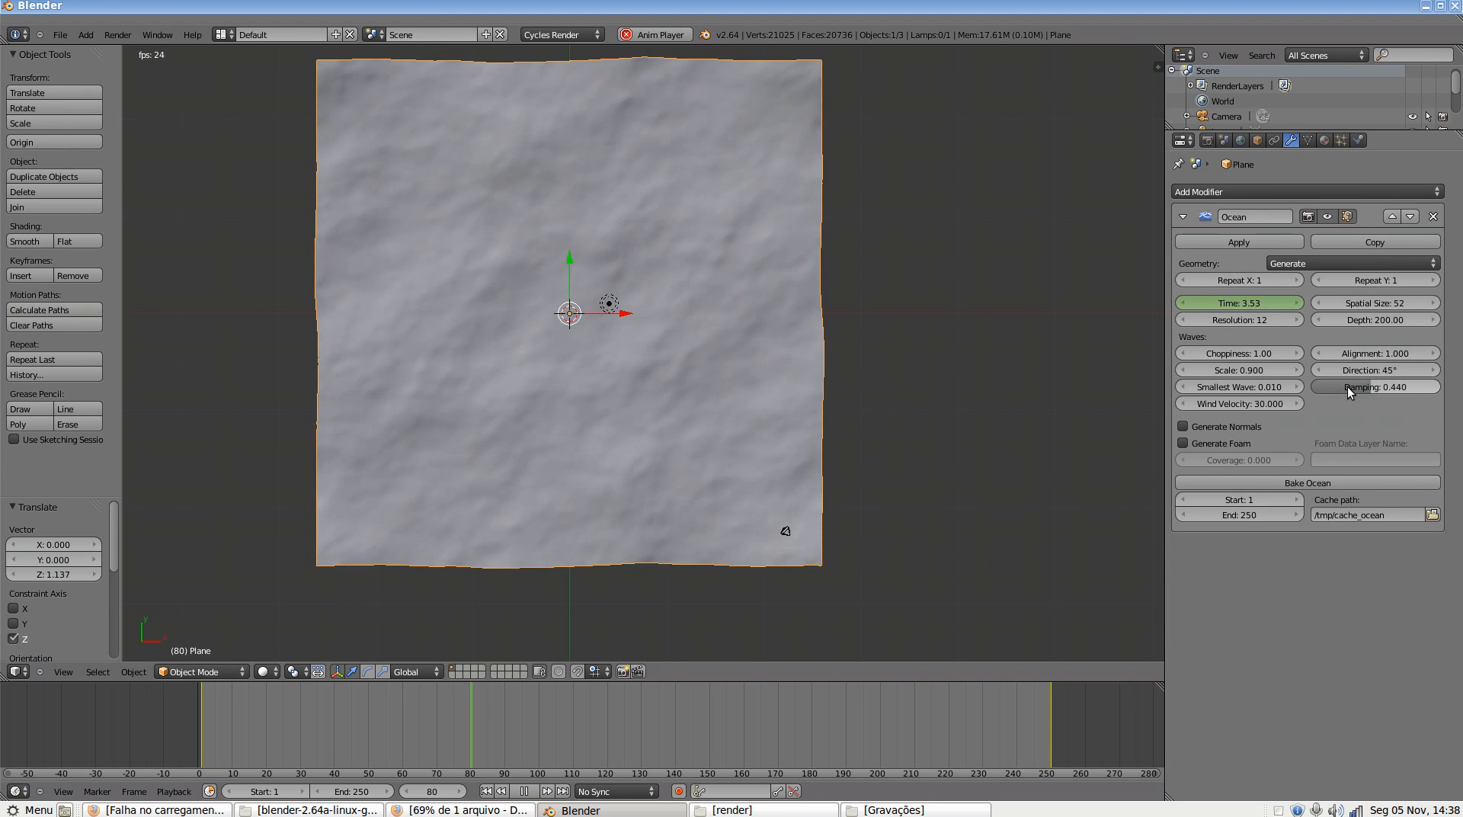
{"action": "left_click_drag", "start_coordinate": [1360, 383], "coordinate": [1376, 391]}
{"action": "left_click", "coordinate": [1376, 391]}
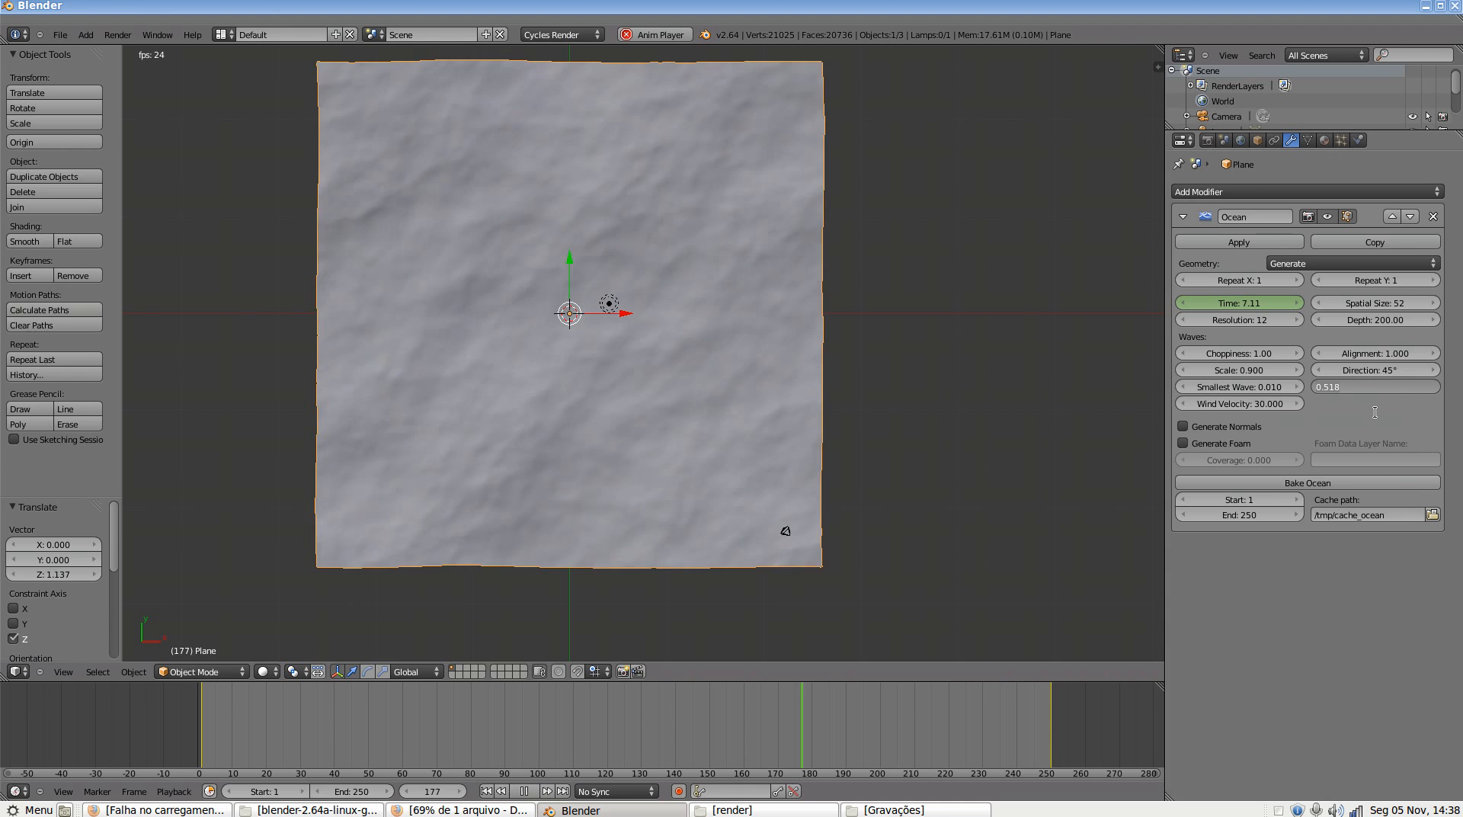
{"action": "type", "text": ".5"}
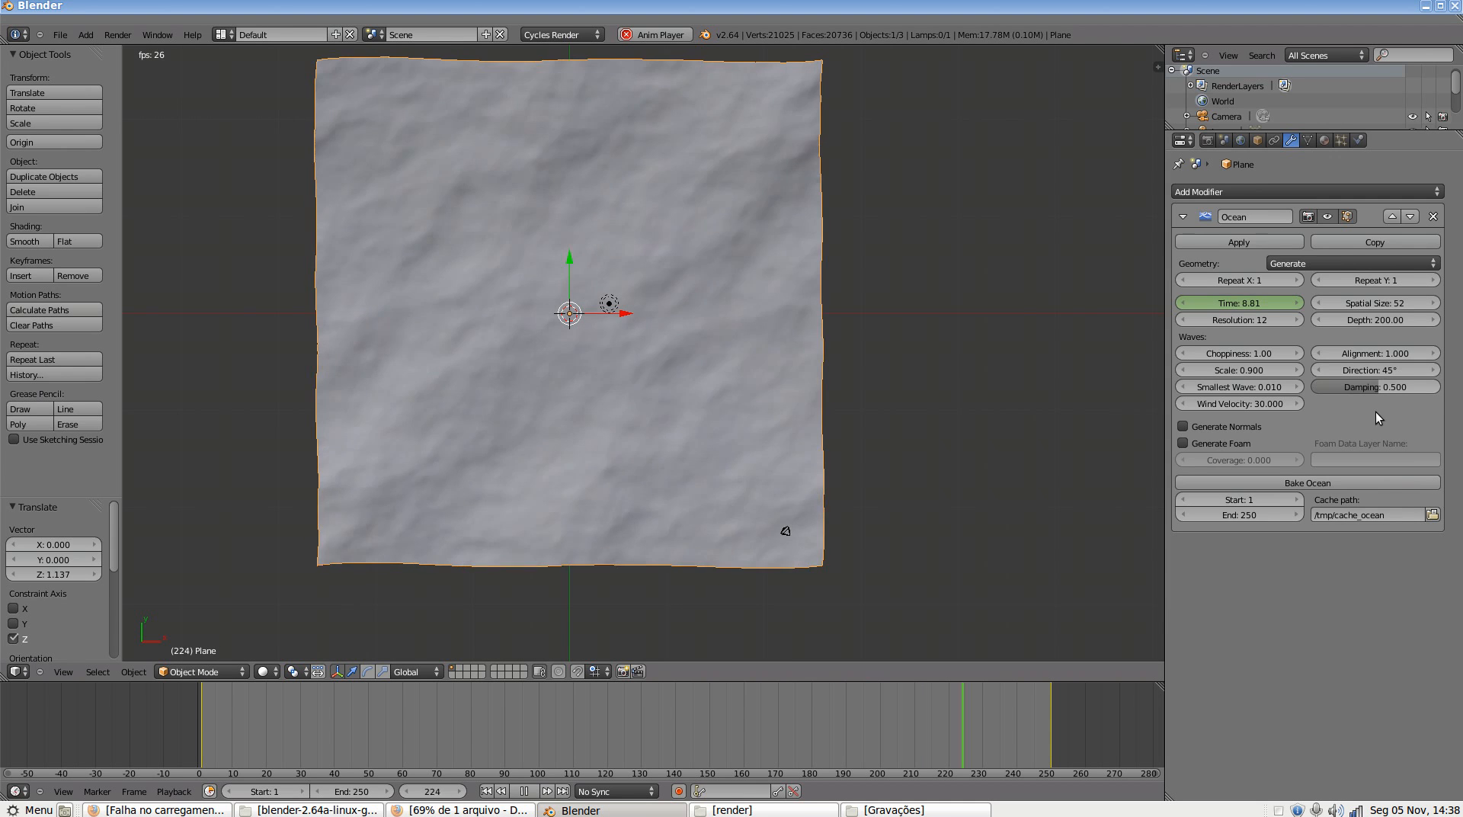
{"action": "key", "text": "Return"}
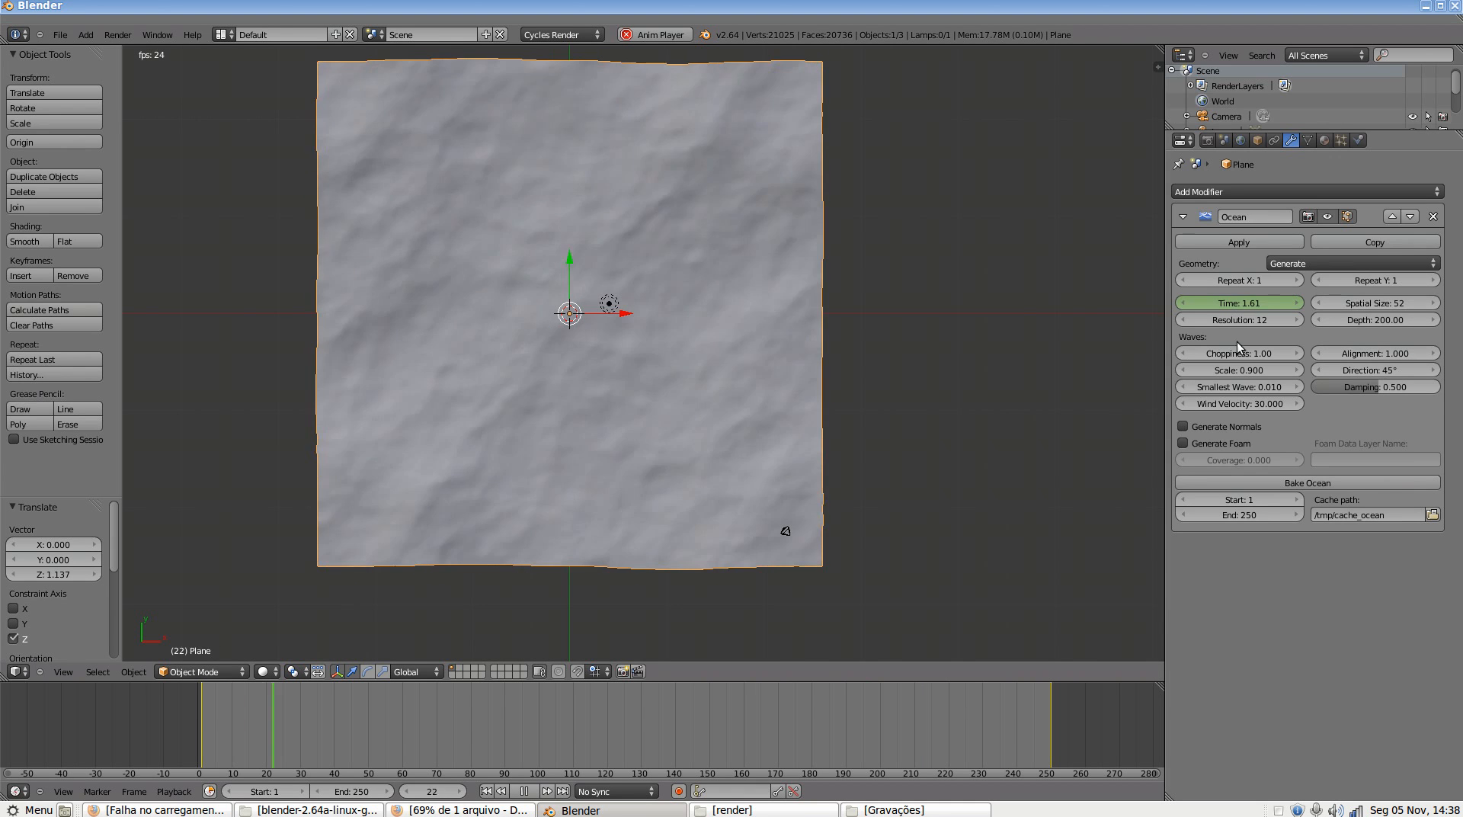
Raise the wave choppiness to 1.06 while watching the ocean surface from a low perspective angle
{"action": "scroll", "coordinate": [810, 476], "scroll_direction": "down", "scroll_amount": 1}
{"action": "middle_click_drag", "start_coordinate": [792, 466], "coordinate": [733, 348]}
{"action": "scroll", "coordinate": [717, 341], "scroll_direction": "up", "scroll_amount": 3}
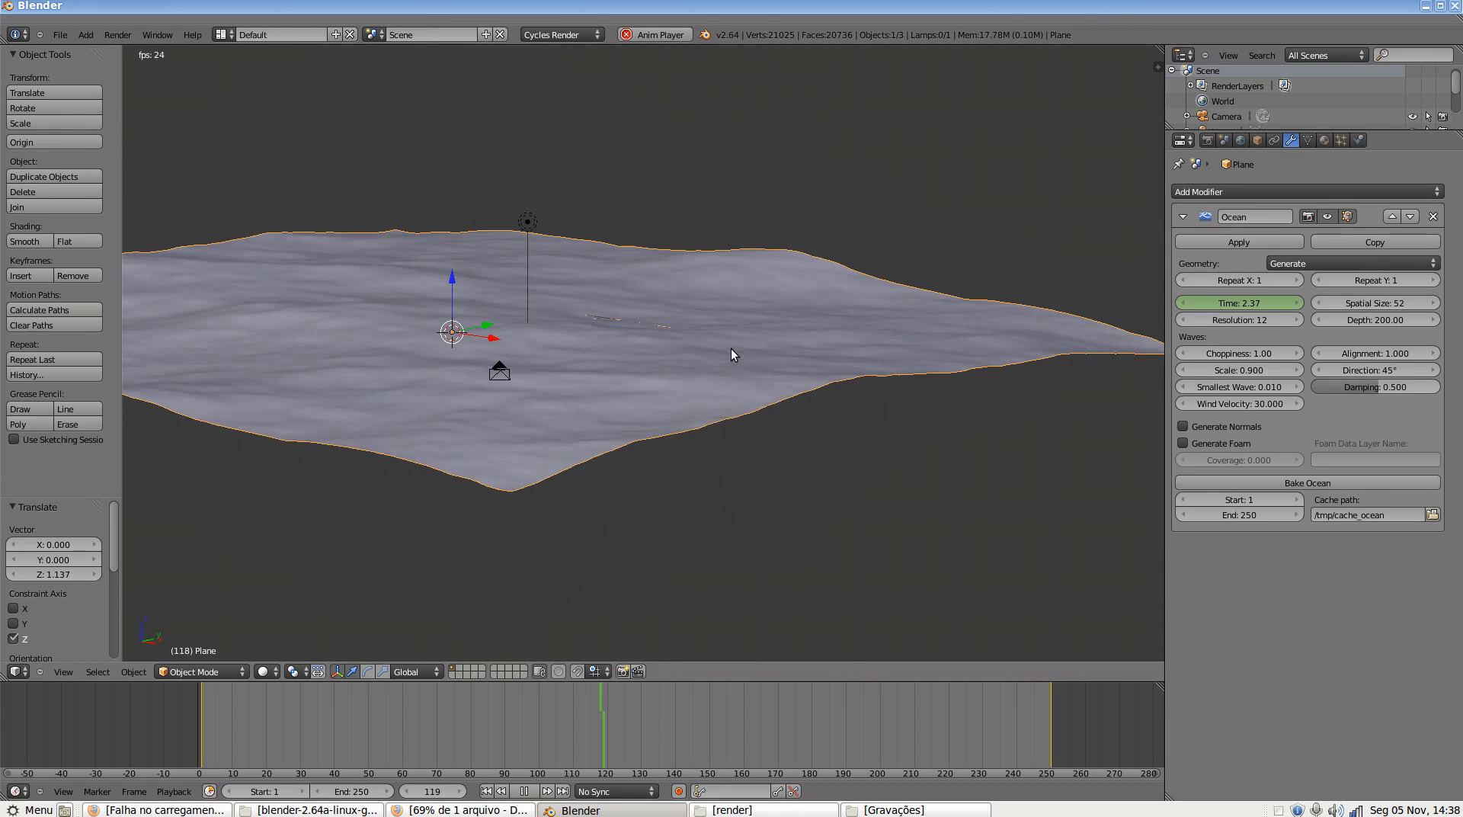
{"action": "left_click", "coordinate": [1301, 349]}
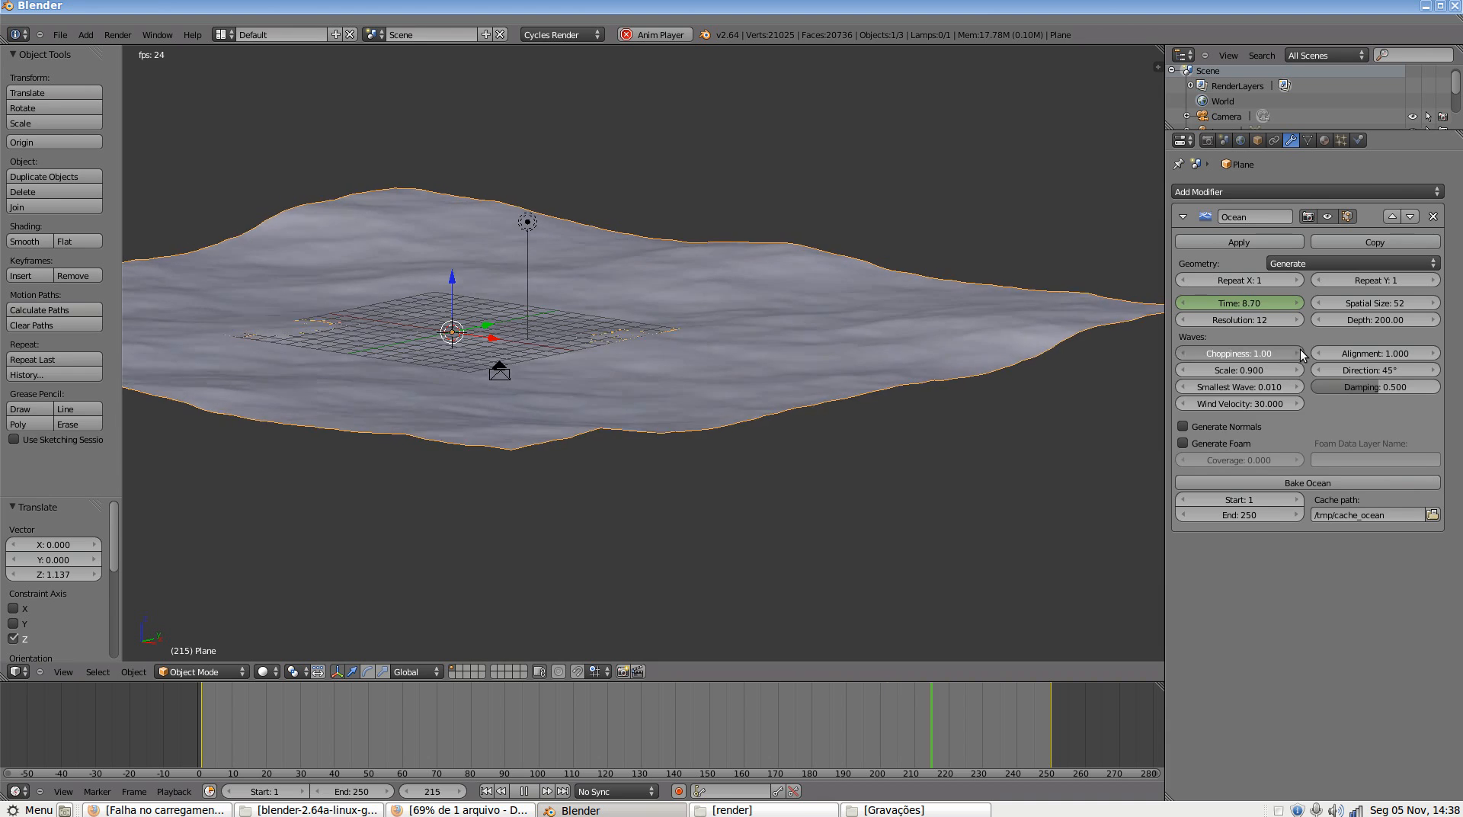
{"action": "middle_click_drag", "start_coordinate": [871, 265], "coordinate": [796, 299]}
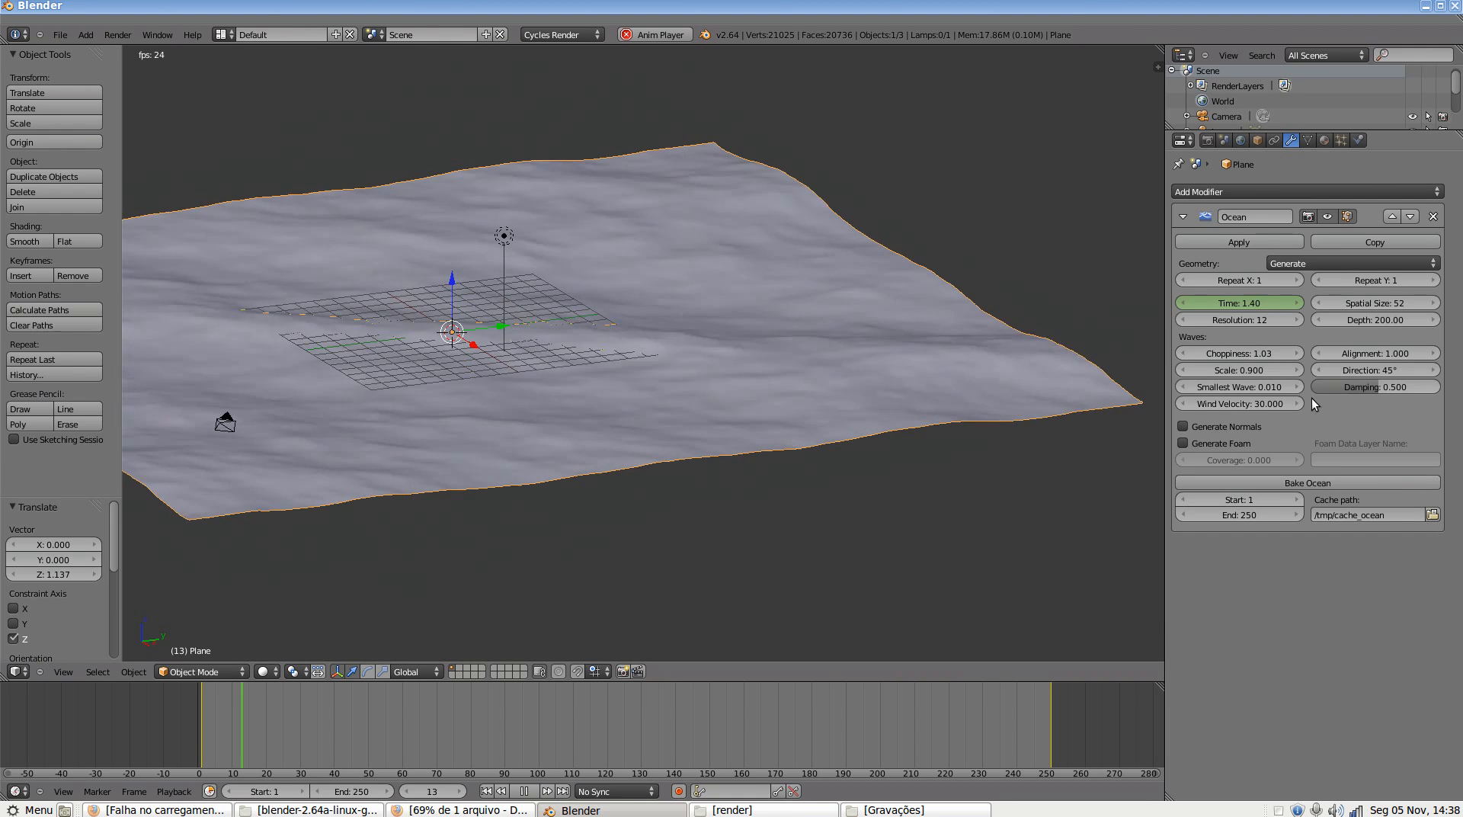
{"action": "left_click", "coordinate": [1298, 354]}
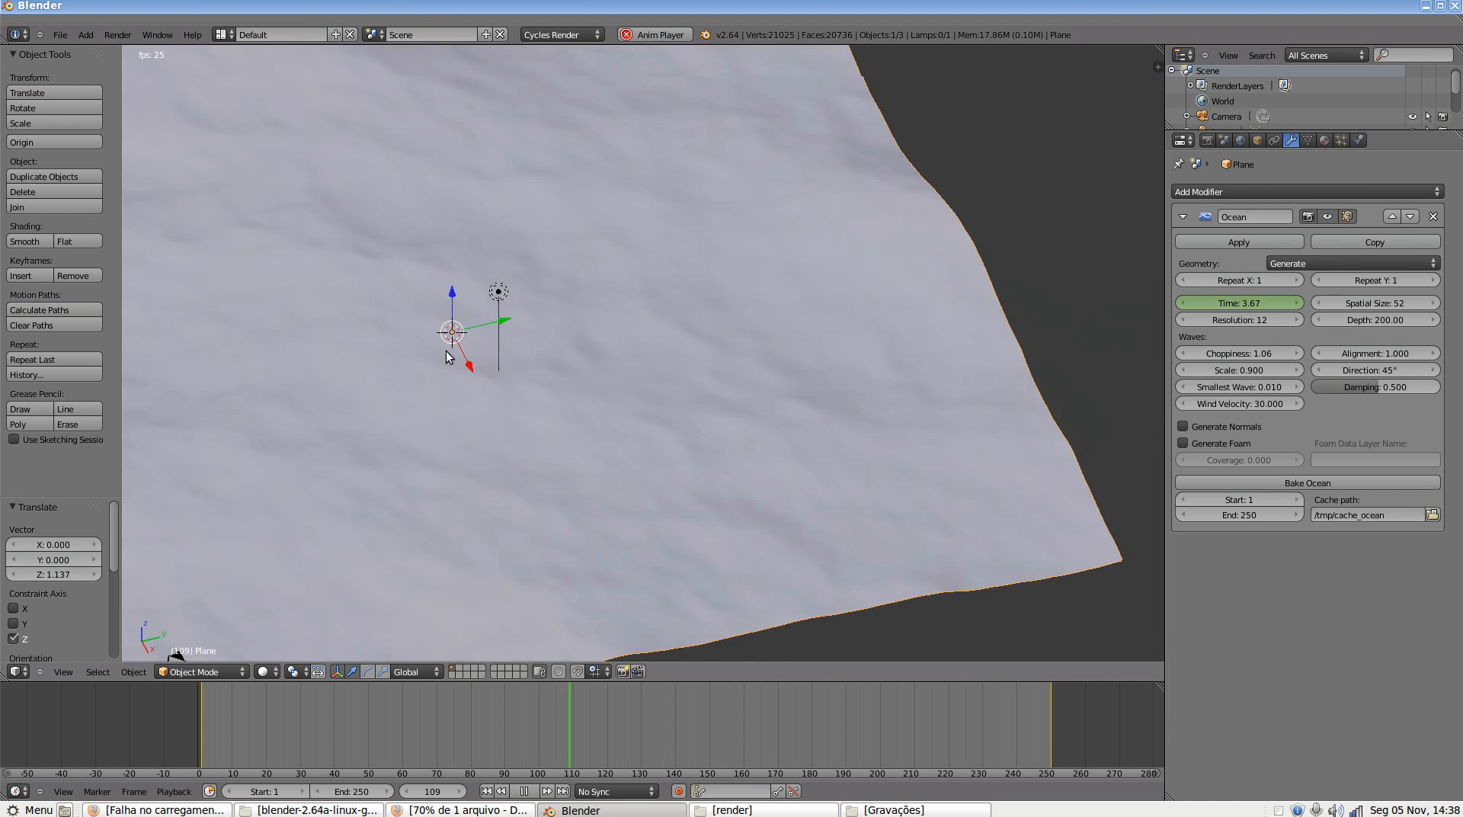
Watch the ocean animation through the camera, stop the playback and return to frame 1
{"action": "key", "text": "KP_0"}
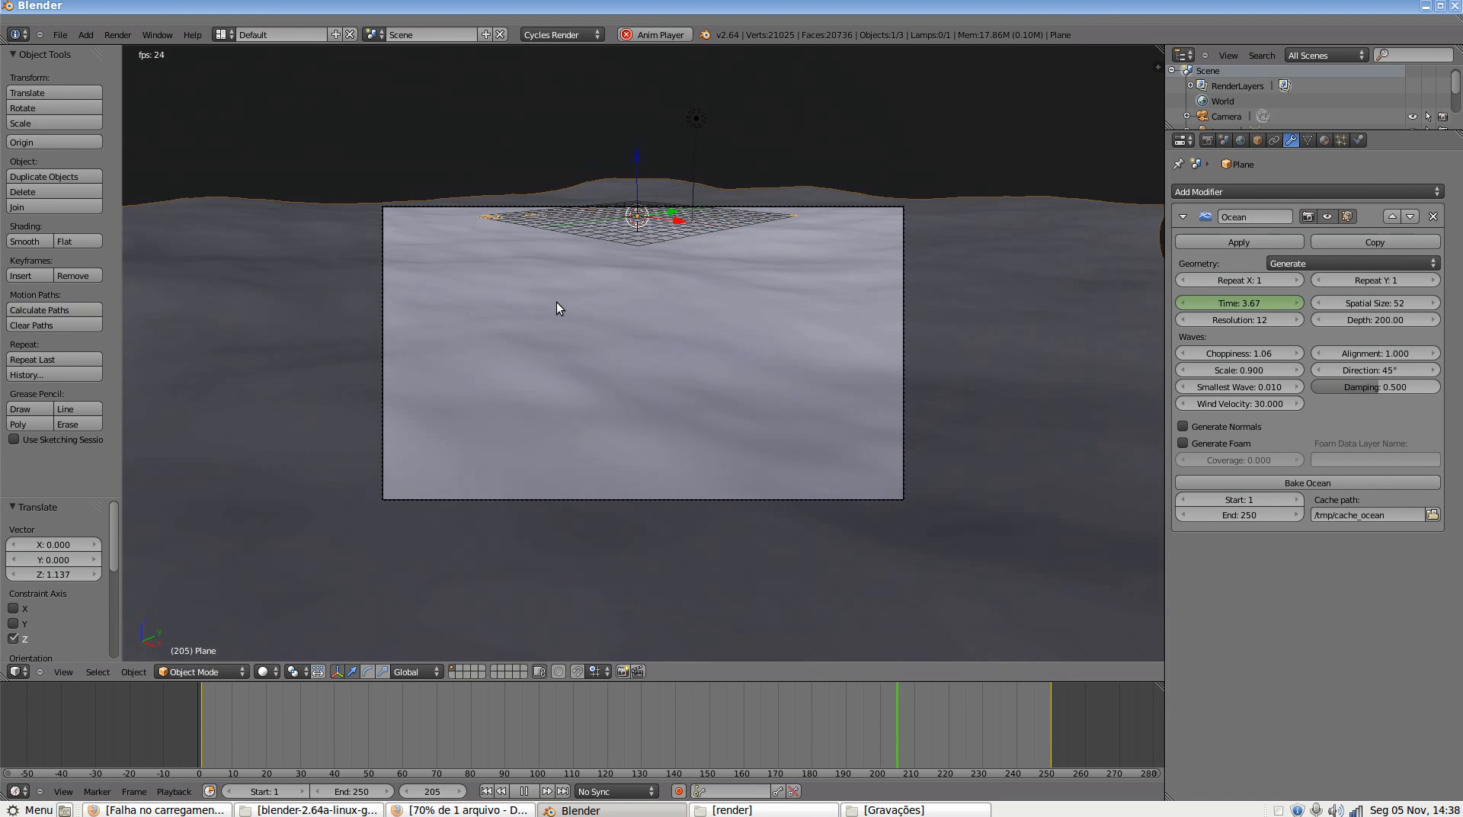
{"action": "key", "text": "alt+a"}
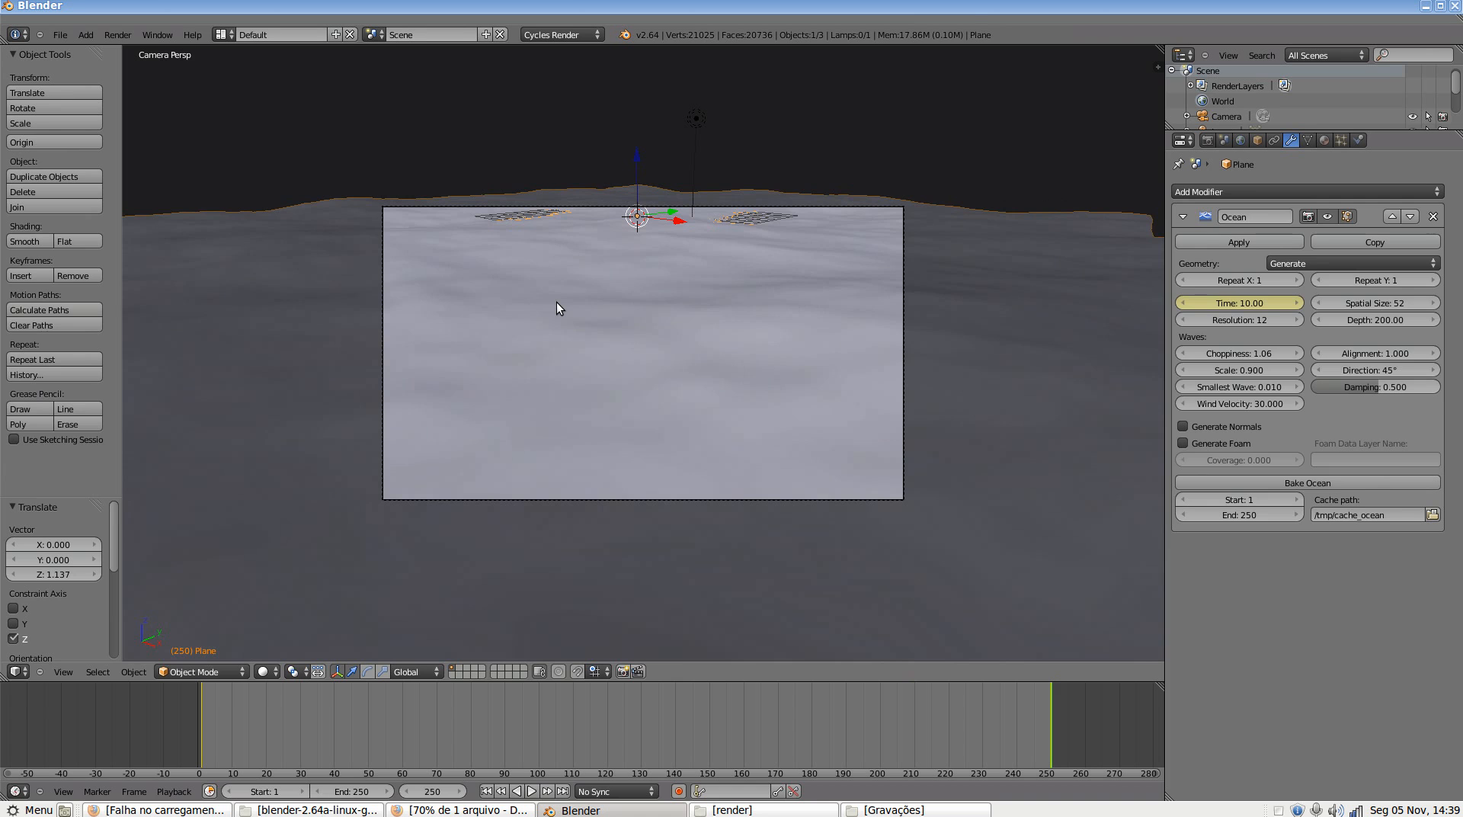
{"action": "key", "text": "shift+Left"}
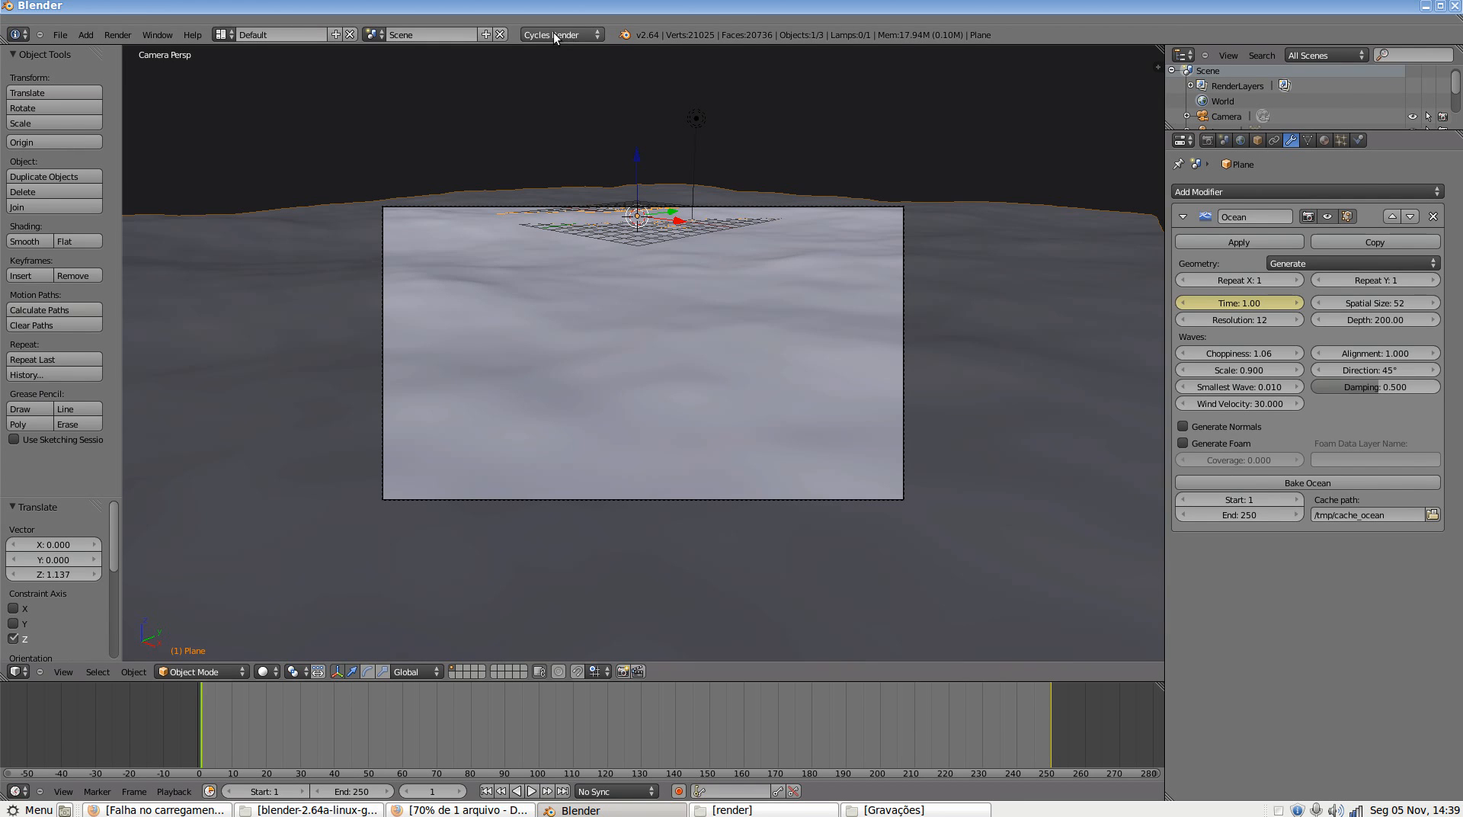
Create a new material for the ocean plane and open its name for editing
{"action": "left_click", "coordinate": [1324, 140]}
{"action": "left_click", "coordinate": [1276, 242]}
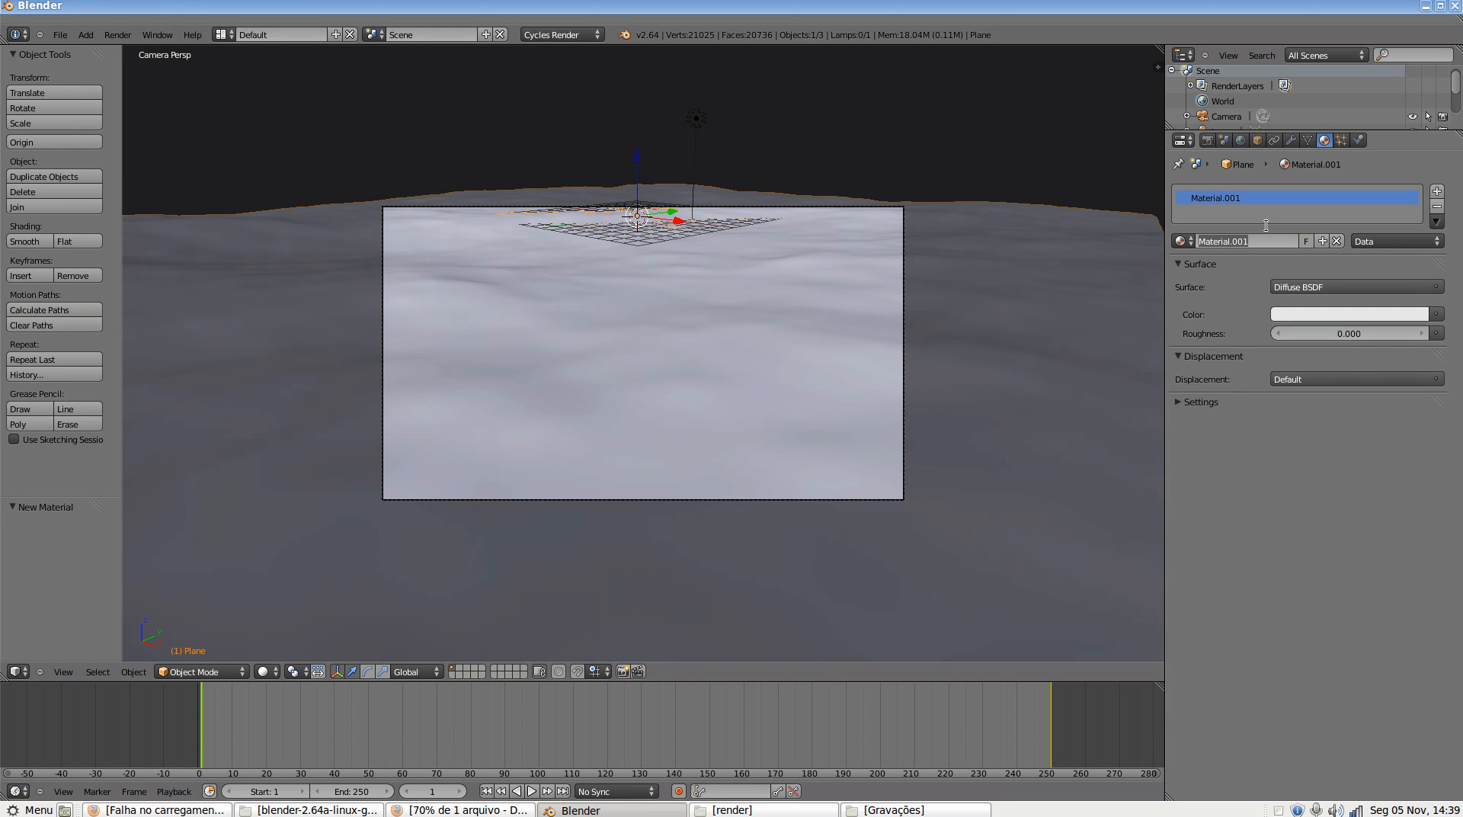
{"action": "type", "text": "superficie"}
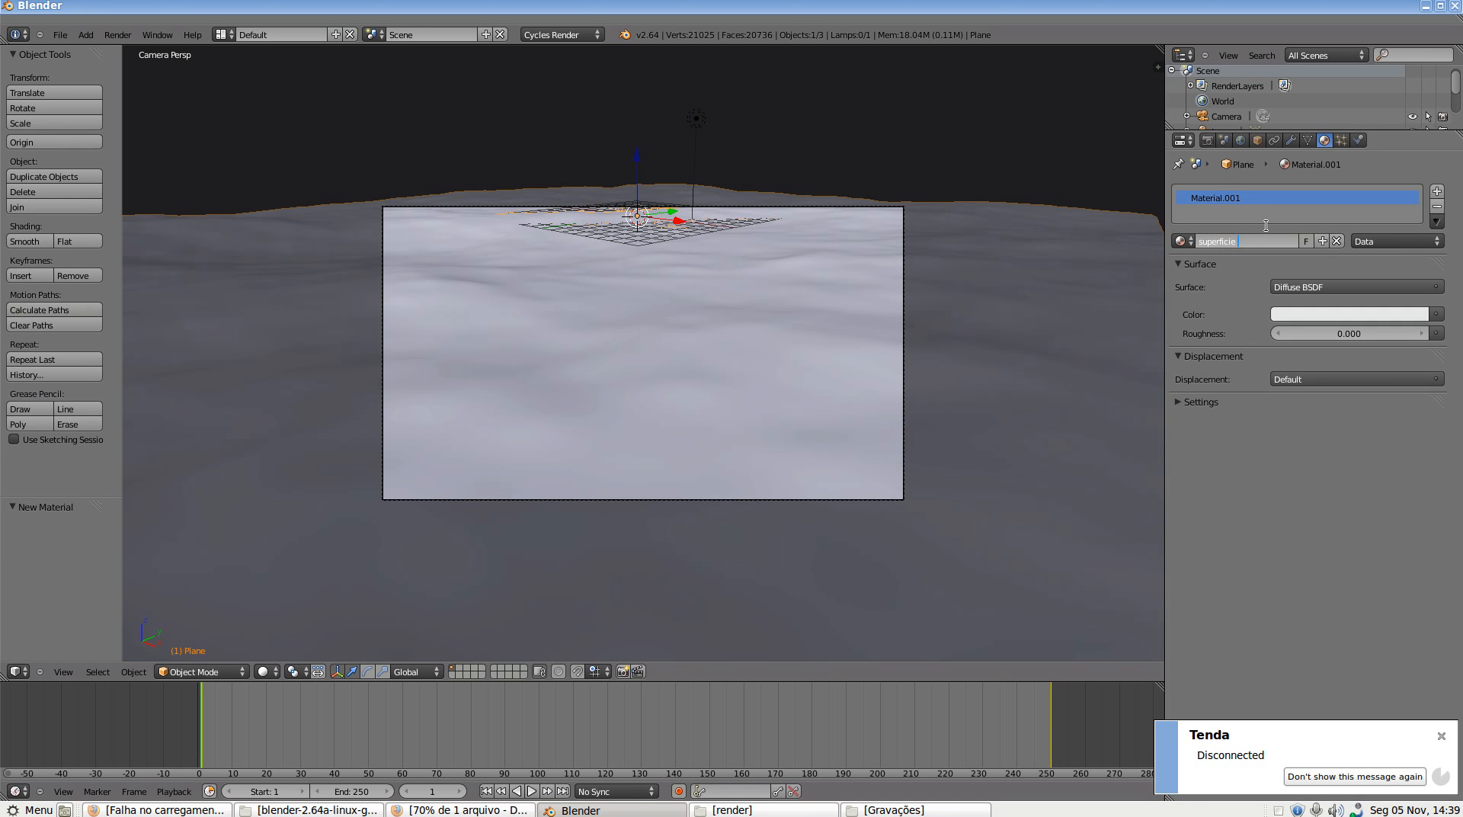
{"action": "type", "text": " da agua"}
{"action": "key", "text": "BackSpace"}
{"action": "key", "text": "BackSpace"}
{"action": "key", "text": "BackSpace"}
{"action": "key", "text": "BackSpace"}
{"action": "key", "text": "BackSpace"}
{"action": "key", "text": "BackSpace"}
{"action": "key", "text": "BackSpace"}
{"action": "key", "text": "BackSpace"}
{"action": "key", "text": "BackSpace"}
{"action": "key", "text": "BackSpace"}
{"action": "key", "text": "BackSpace"}
{"action": "key", "text": "BackSpace"}
{"action": "key", "text": "BackSpace"}
{"action": "key", "text": "BackSpace"}
{"action": "key", "text": "BackSpace"}
{"action": "key", "text": "BackSpace"}
{"action": "key", "text": "BackSpace"}
{"action": "key", "text": "BackSpace"}
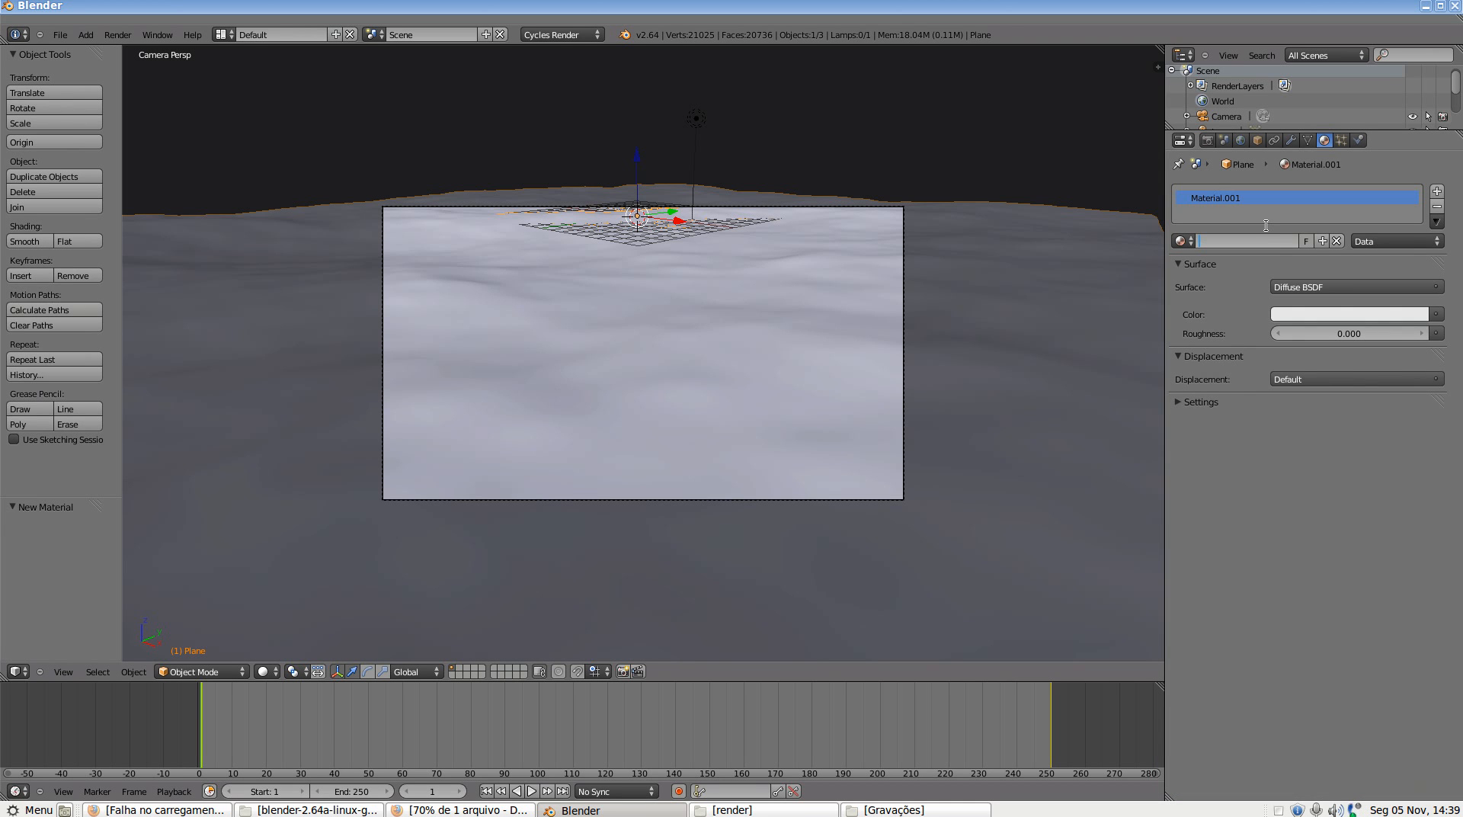
Name the ocean plane's new material "oceano"
{"action": "type", "text": "oceano"}
{"action": "key", "text": "Return"}
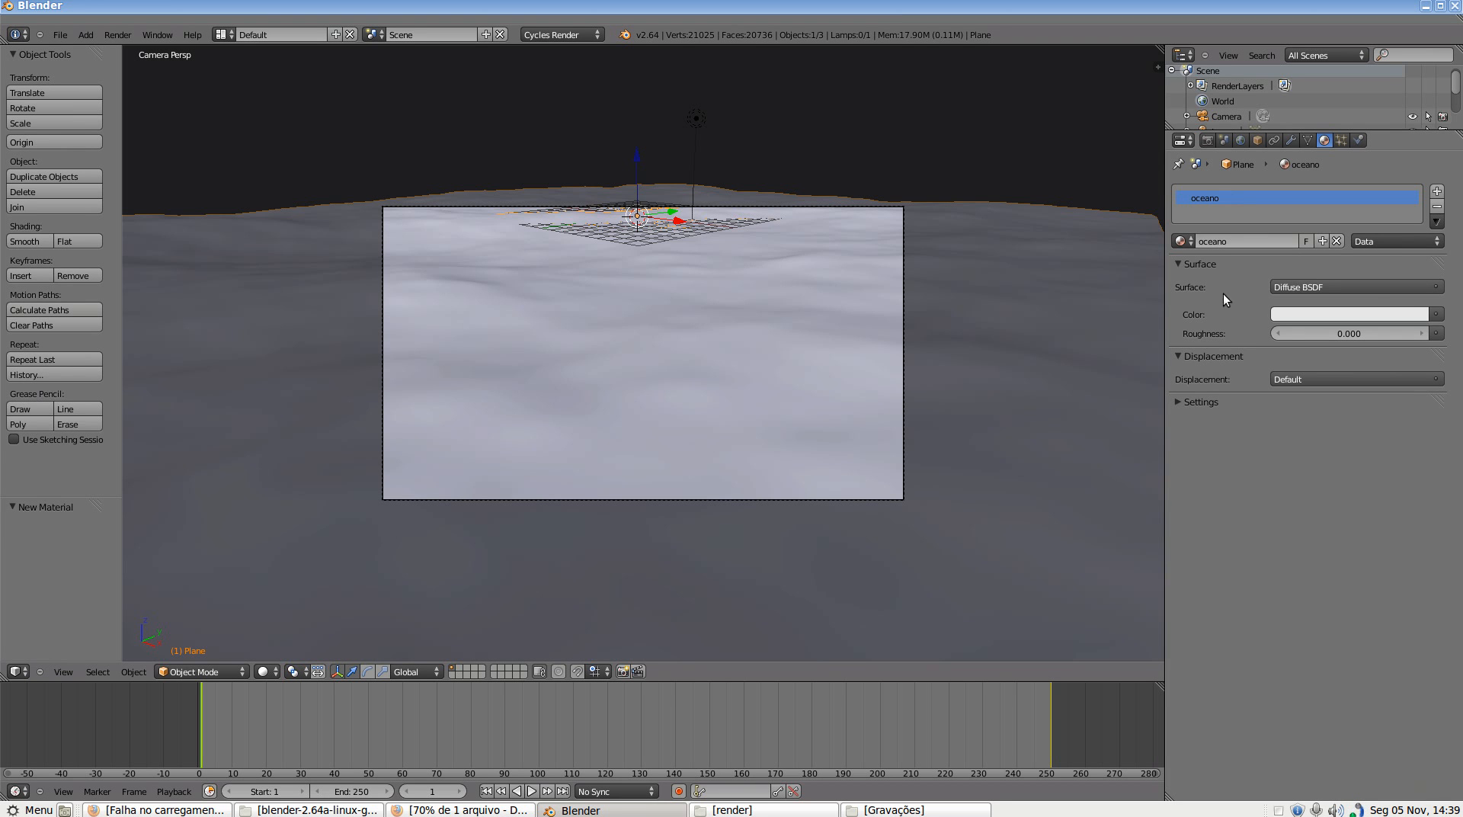
Change the oceano material's surface shader to Glossy BSDF and give it a light blue color
{"action": "left_click", "coordinate": [1314, 289]}
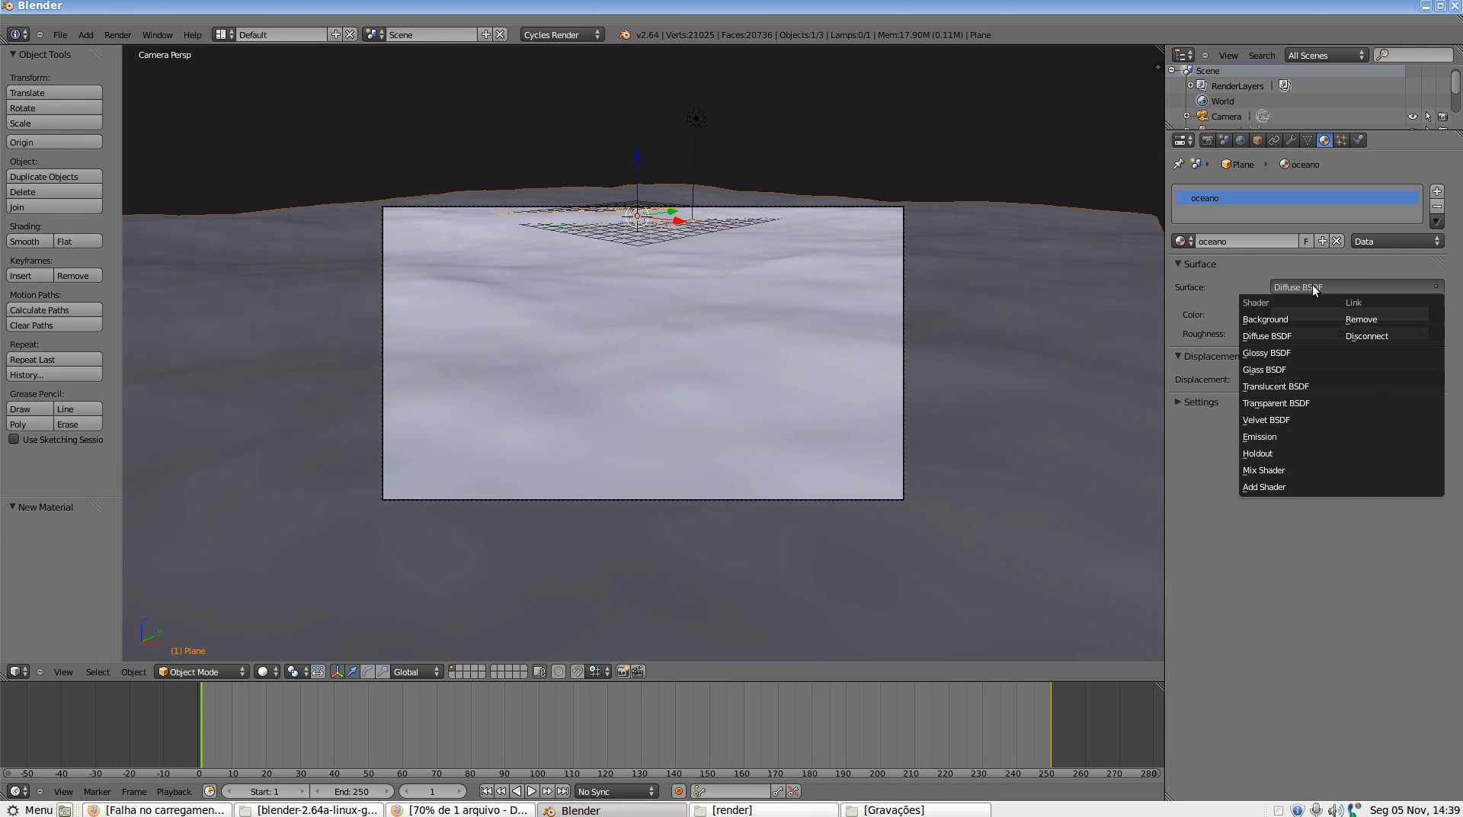
{"action": "left_click", "coordinate": [1291, 354]}
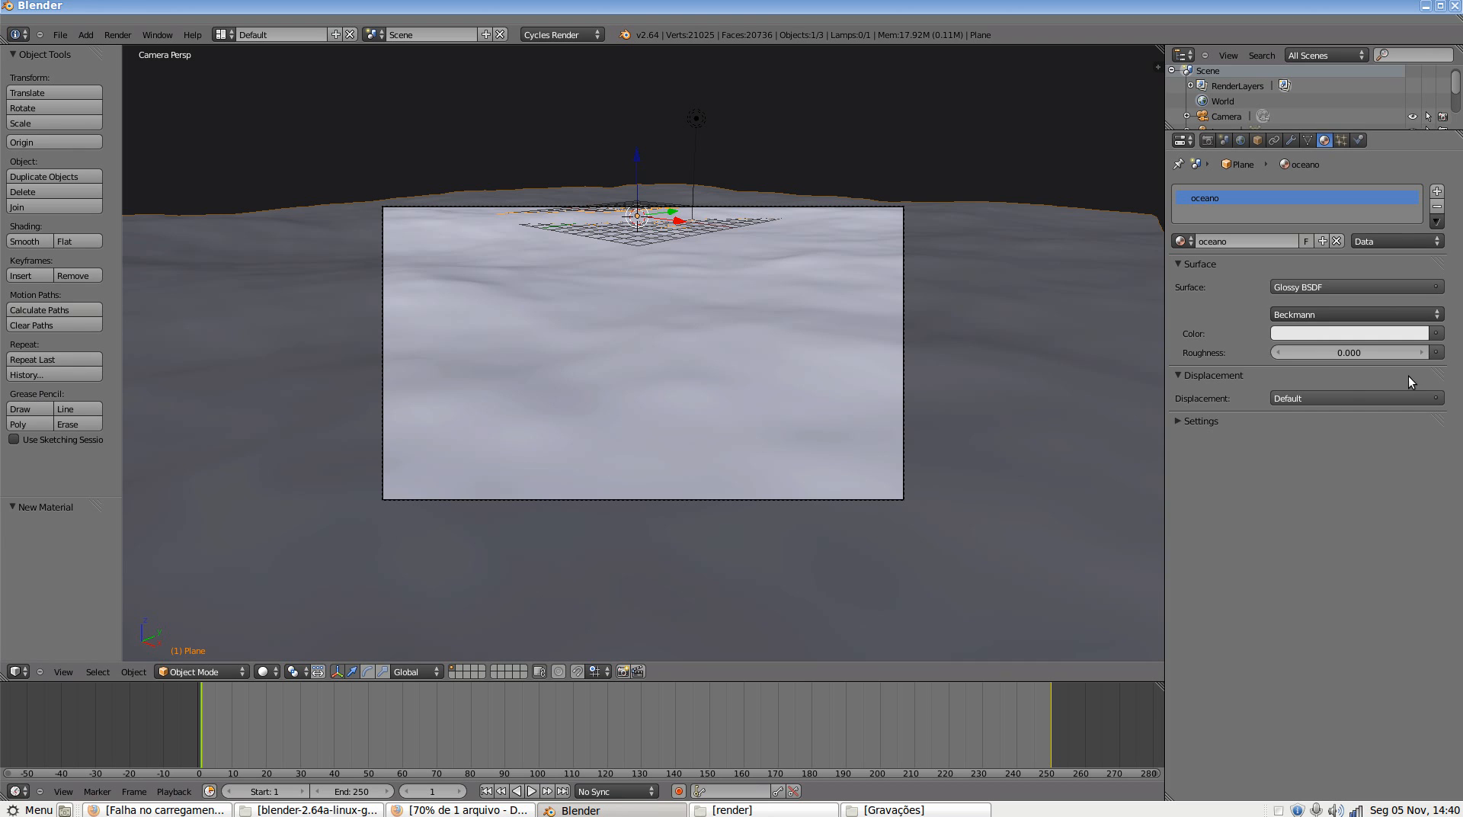
{"action": "left_click", "coordinate": [1321, 336]}
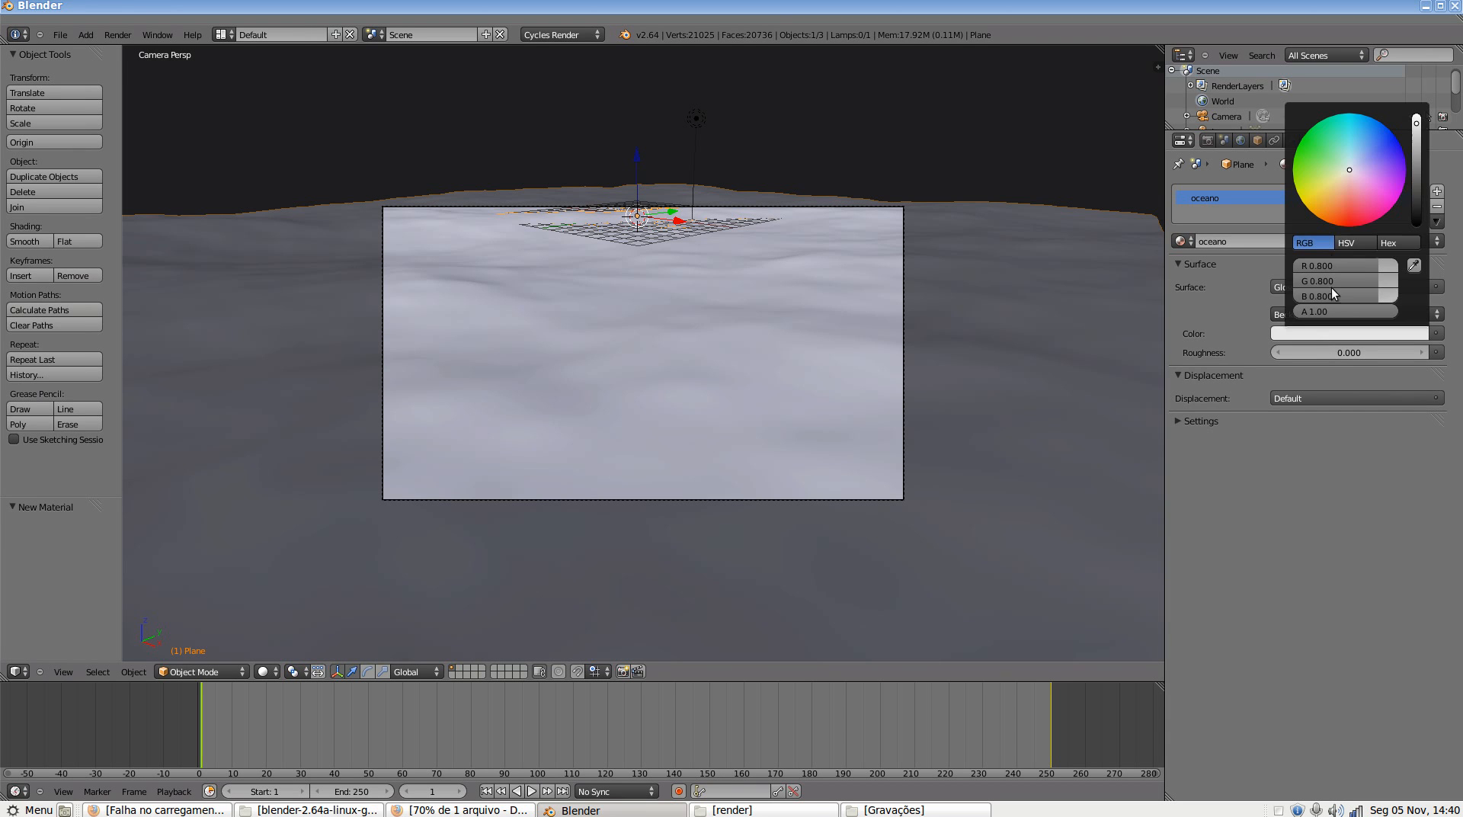
{"action": "left_click", "coordinate": [1356, 134]}
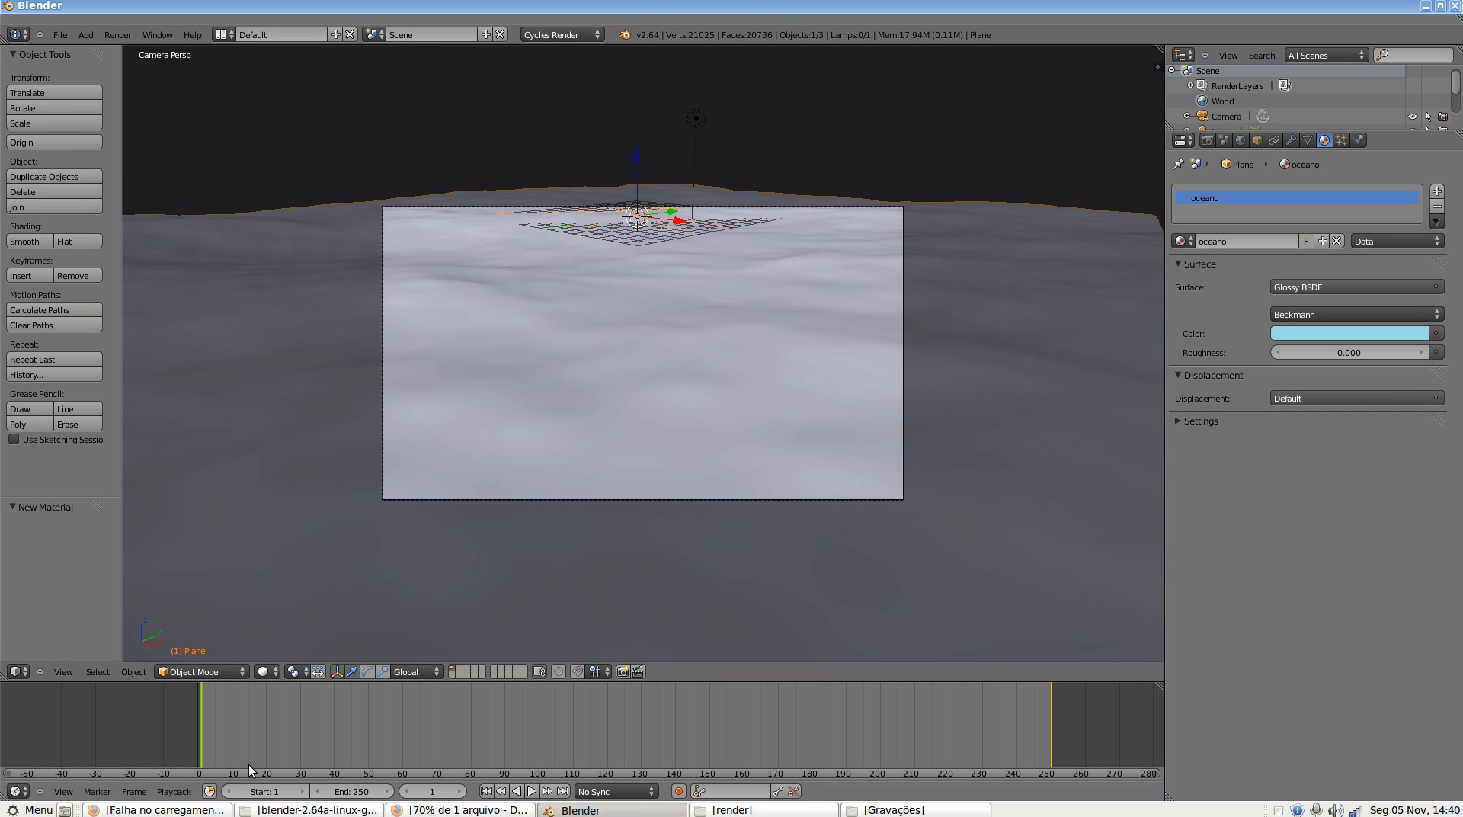
Switch the 3D view's shading to Rendered to preview the ocean material in Cycles
{"action": "left_click", "coordinate": [269, 674]}
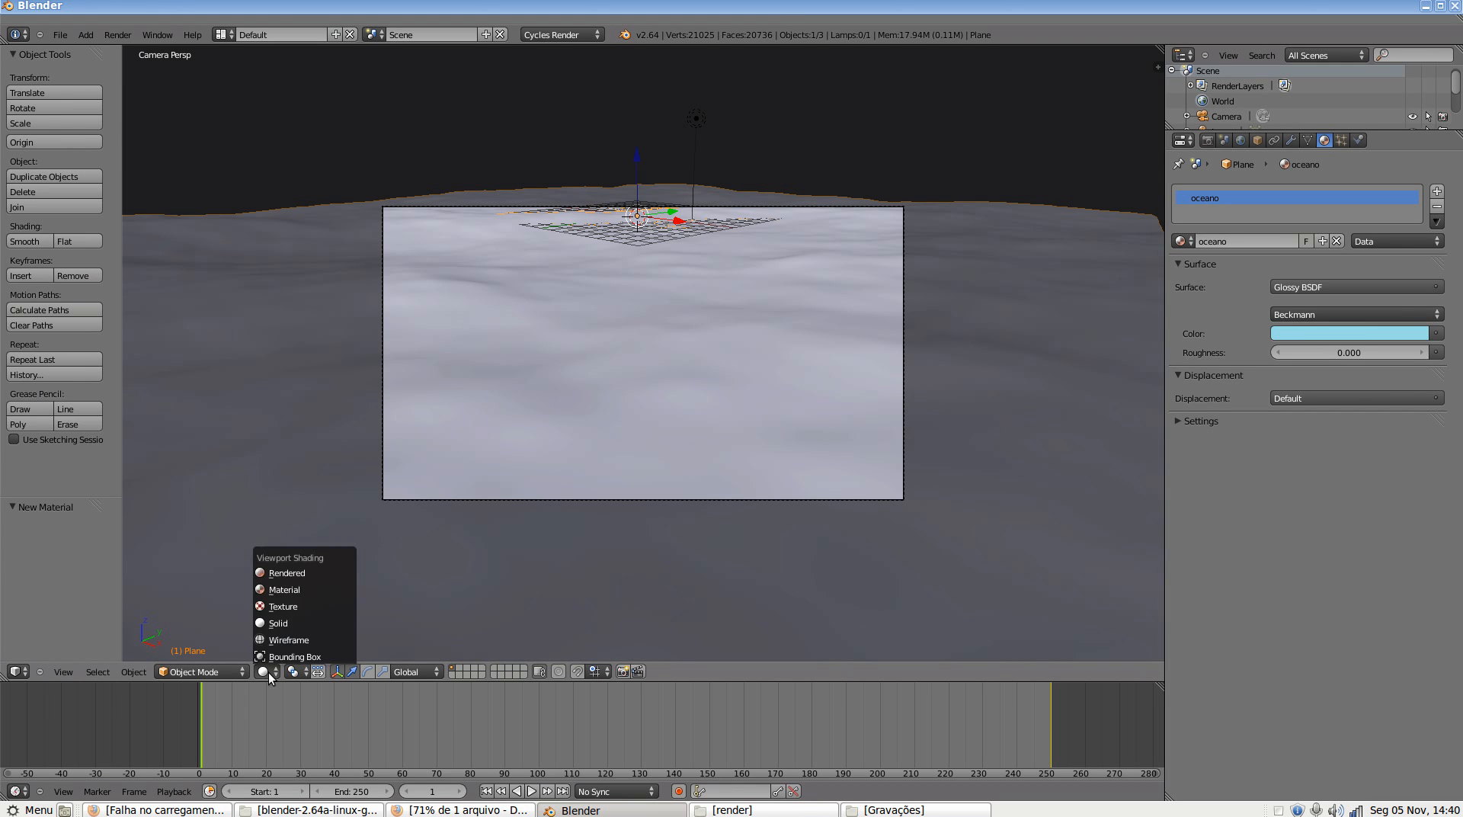
{"action": "left_click", "coordinate": [281, 573]}
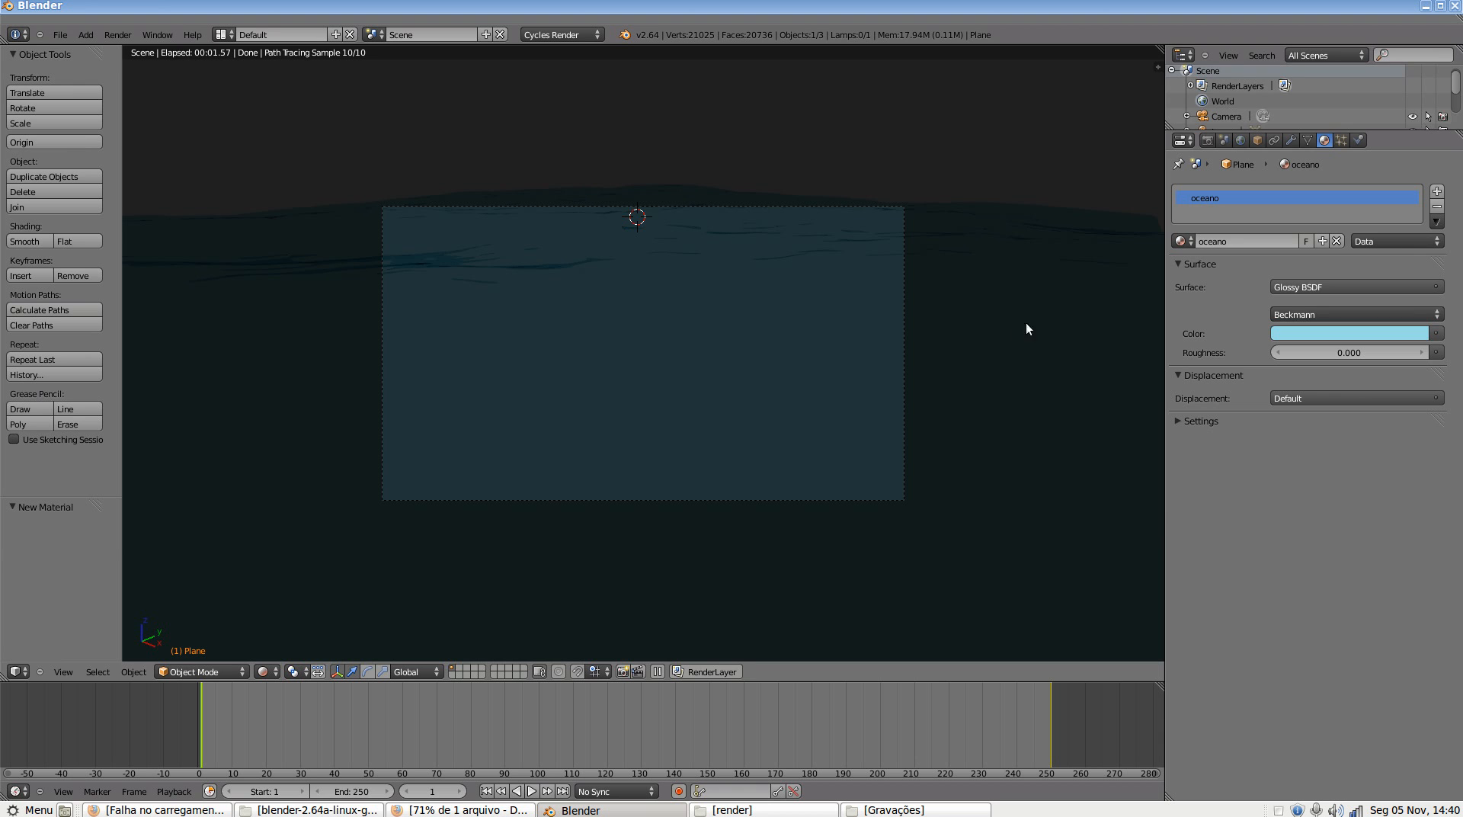
Enable nodes for the World surface and assign a Sky Texture to its background color
{"action": "left_click", "coordinate": [1242, 139]}
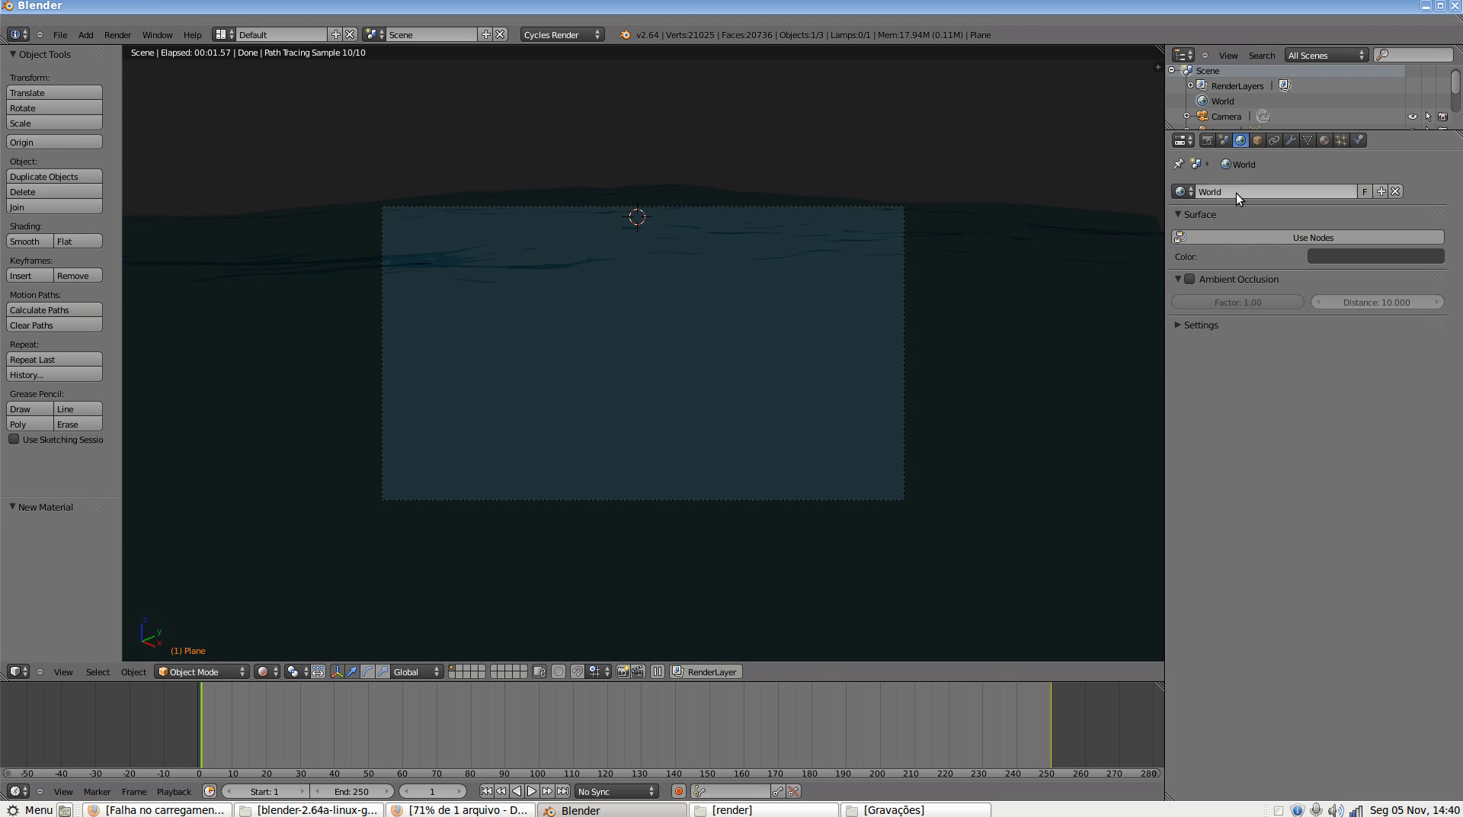
{"action": "left_click", "coordinate": [1191, 237]}
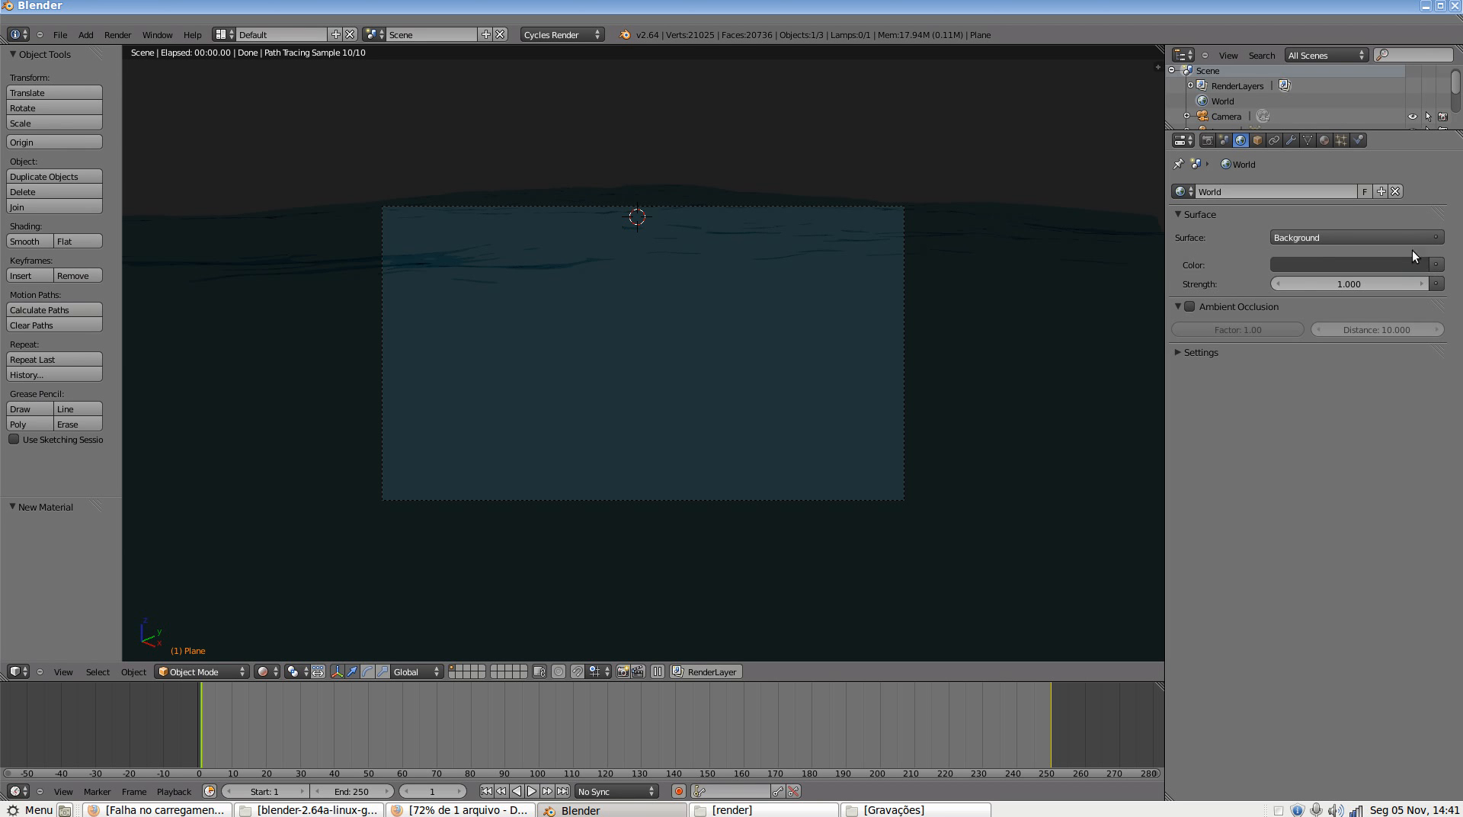
{"action": "left_click", "coordinate": [1437, 265]}
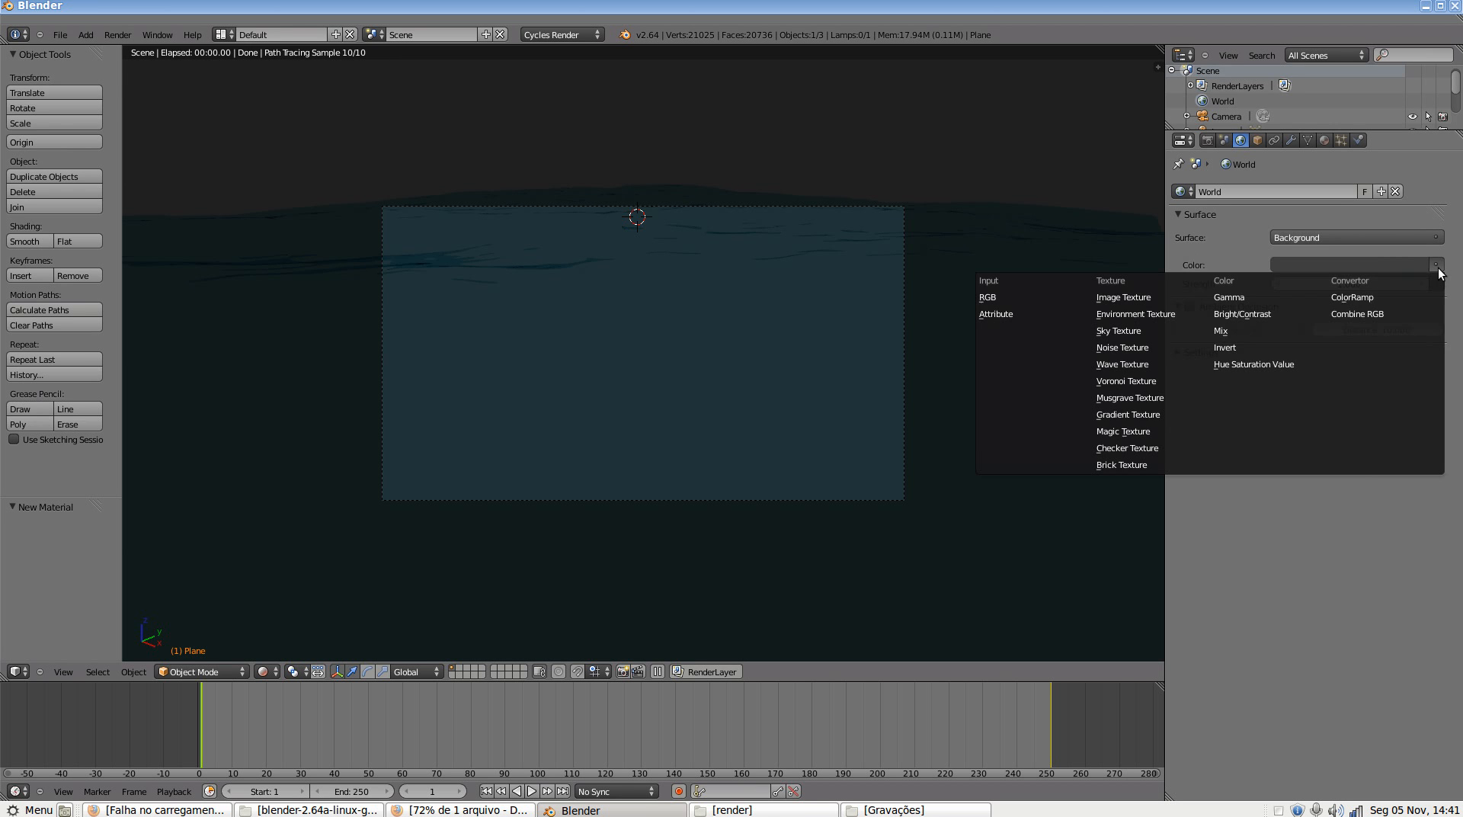
{"action": "left_click", "coordinate": [1318, 263]}
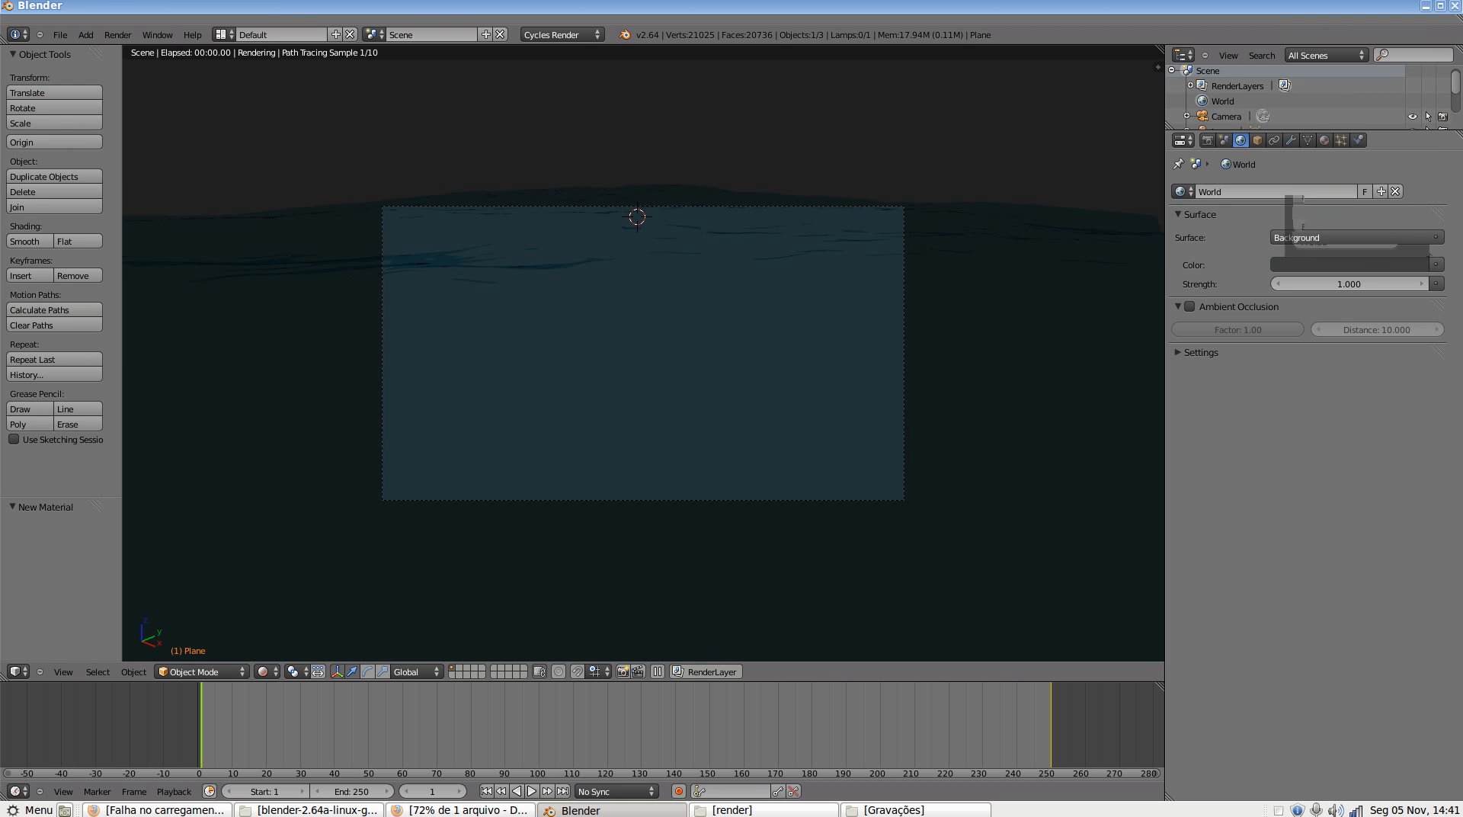
{"action": "left_click", "coordinate": [1437, 266]}
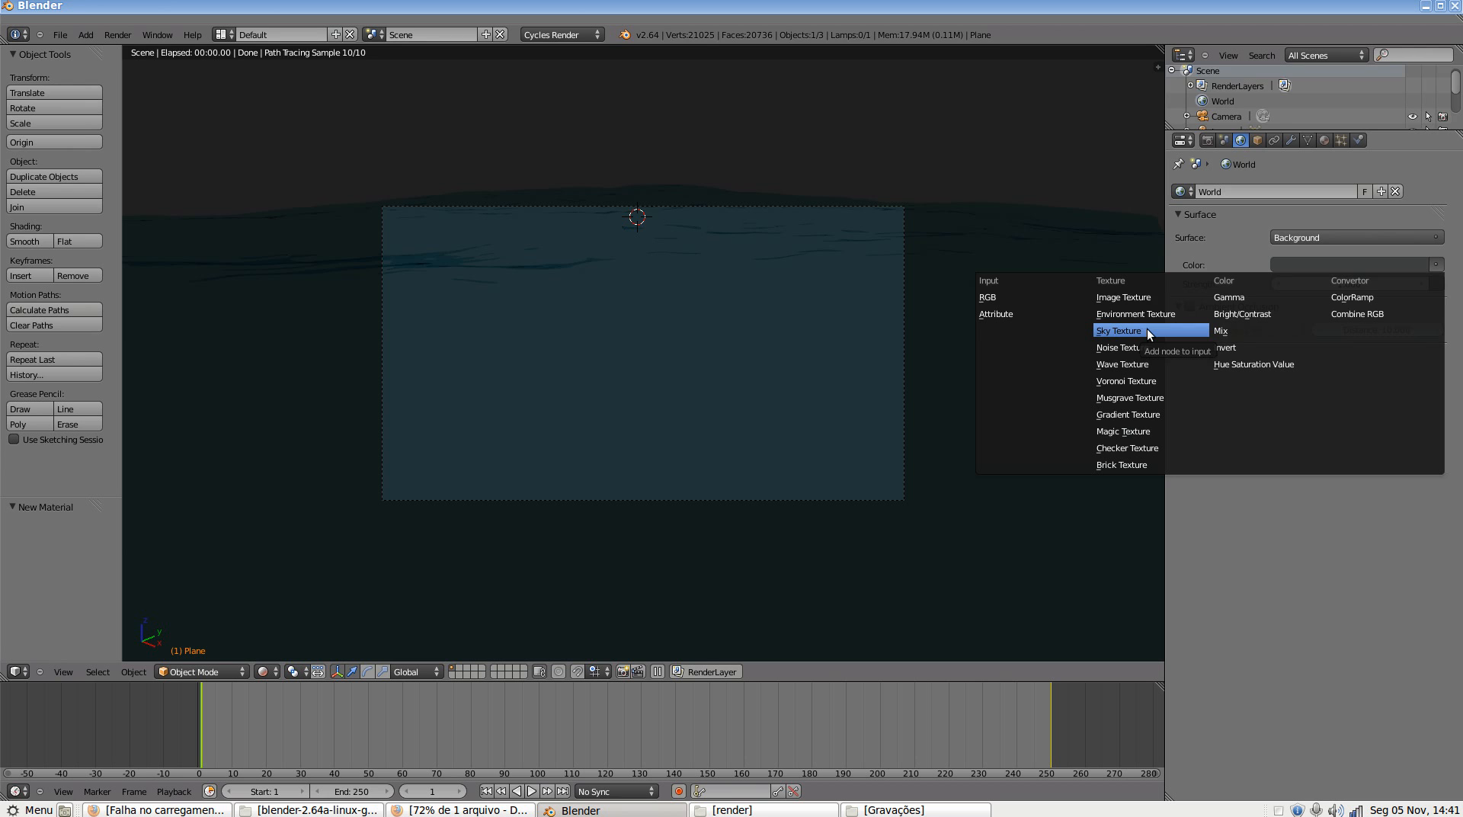
{"action": "left_click", "coordinate": [1169, 332]}
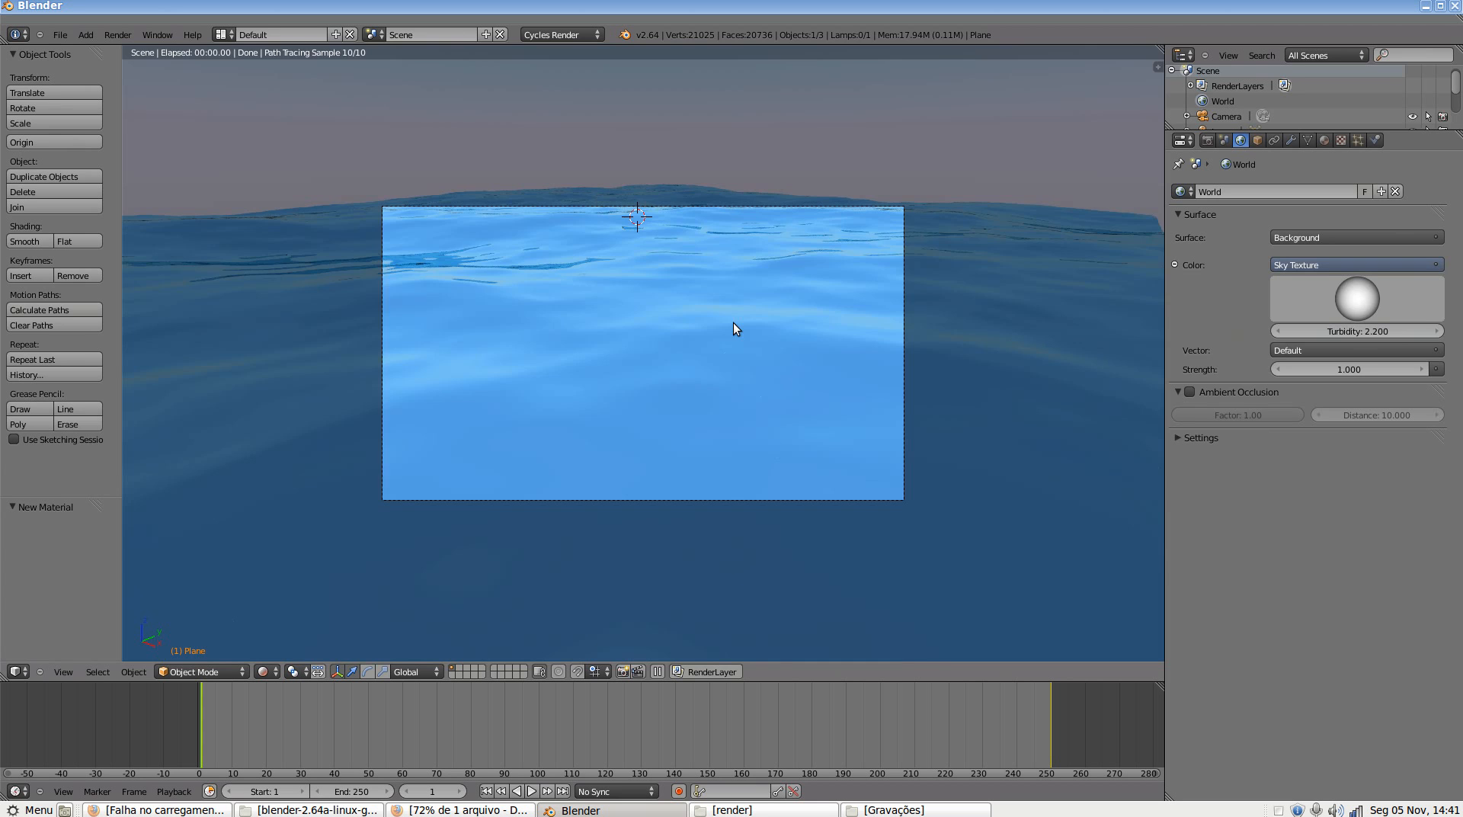
Slightly rotate the Sky Texture's sun direction in camera view and render the current frame as a test
{"action": "key", "text": "KP_0"}
{"action": "scroll", "coordinate": [825, 276], "scroll_direction": "down", "scroll_amount": 7}
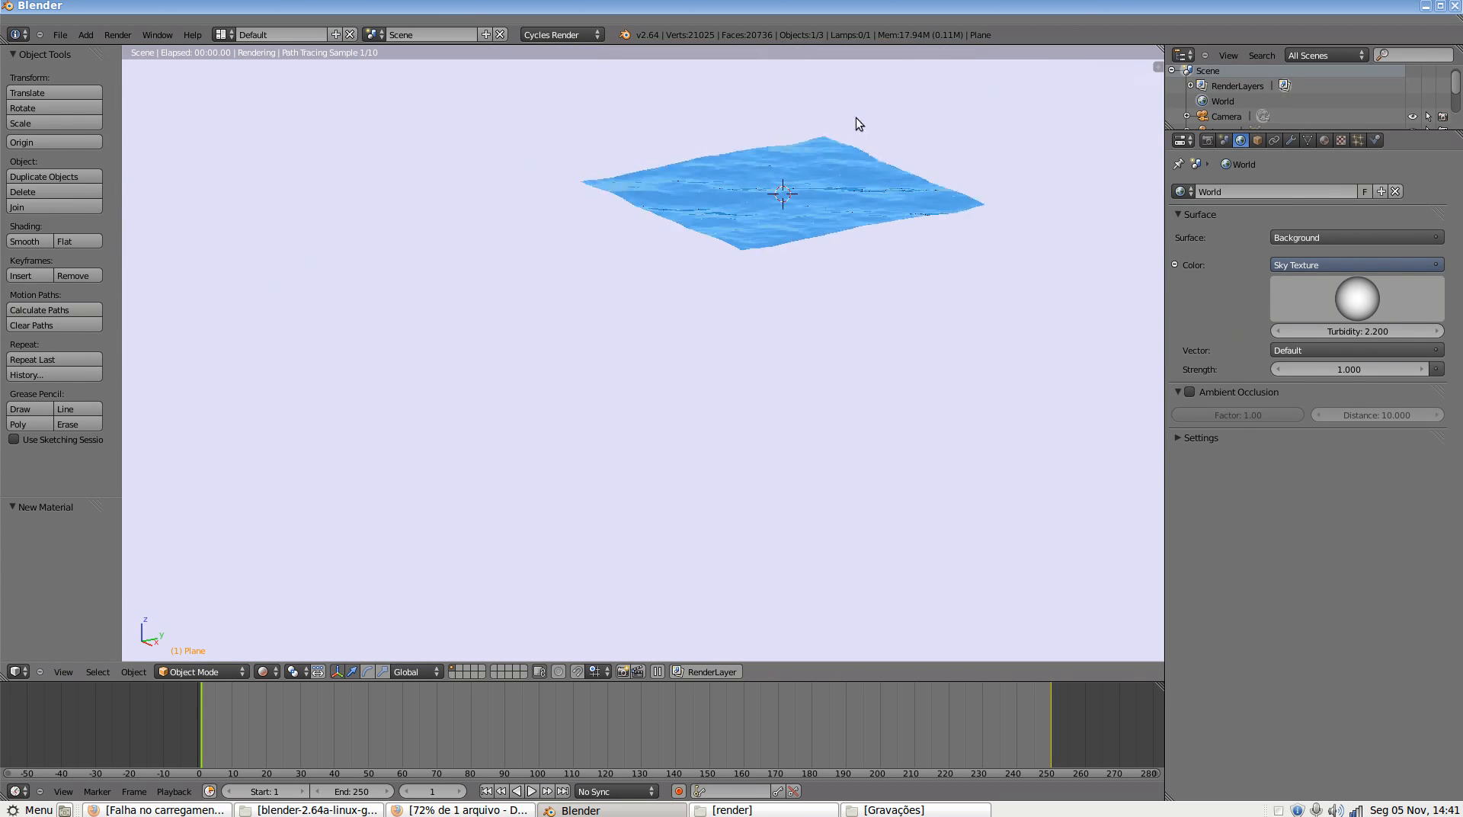
{"action": "scroll", "coordinate": [839, 154], "scroll_direction": "up", "scroll_amount": 2}
{"action": "key", "text": "KP_0"}
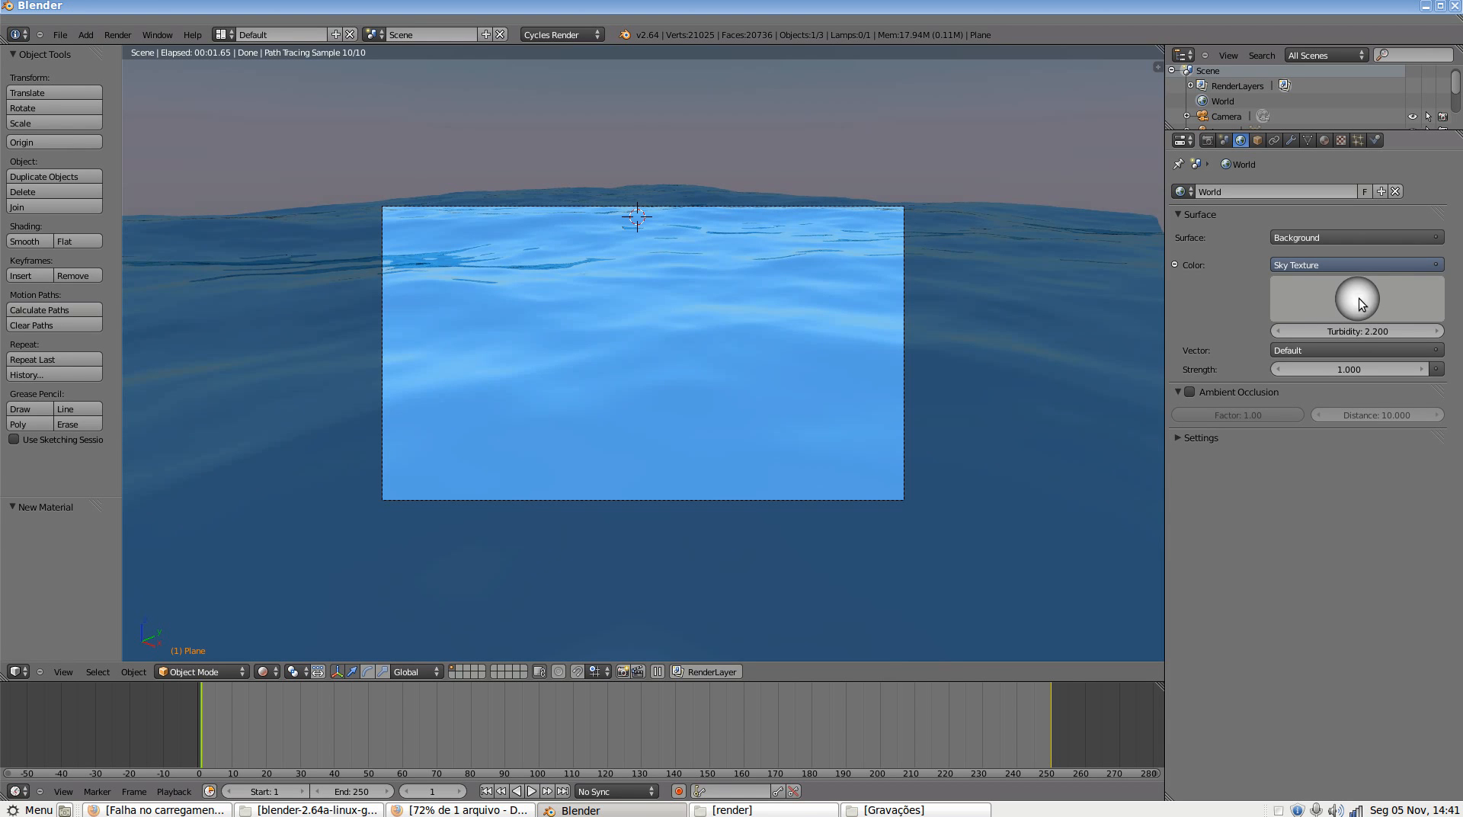
{"action": "mouse_move", "coordinate": [1342, 300]}
{"action": "left_mouse_down"}
{"action": "mouse_move", "coordinate": [1379, 299]}
{"action": "mouse_move", "coordinate": [1351, 310]}
{"action": "left_mouse_up"}
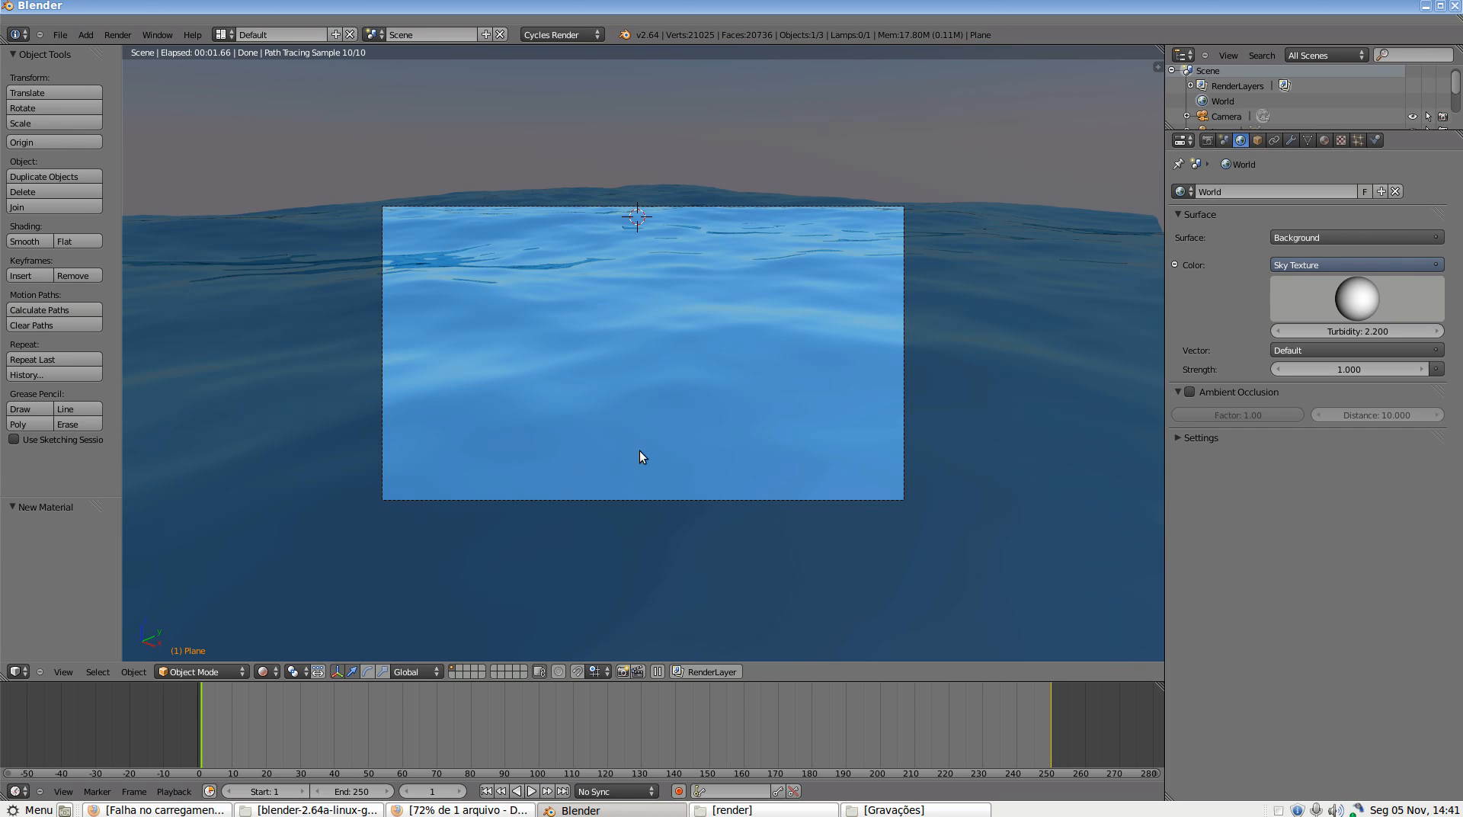
{"action": "key", "text": "F12"}
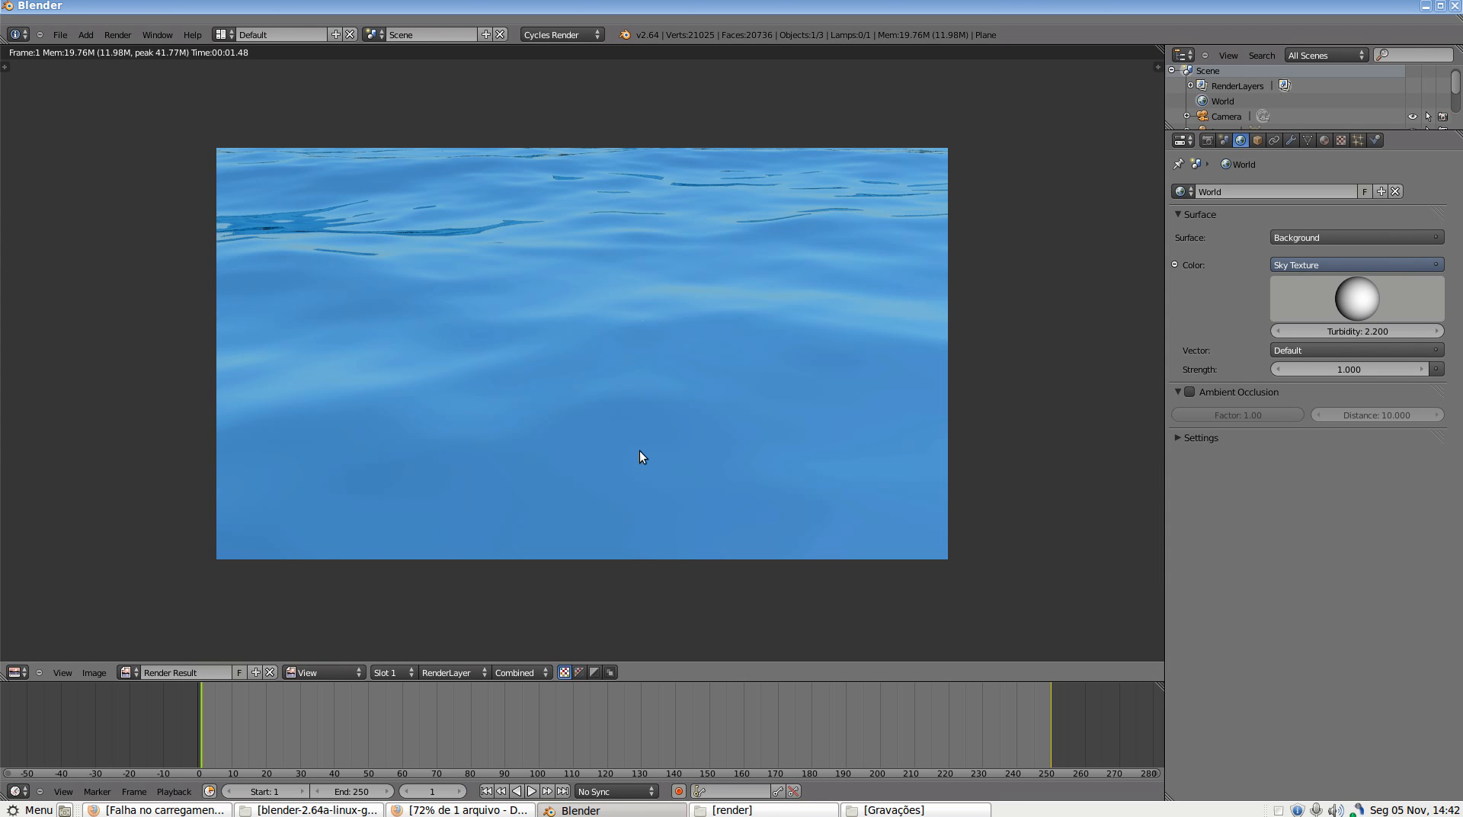
{"action": "key", "text": "Escape"}
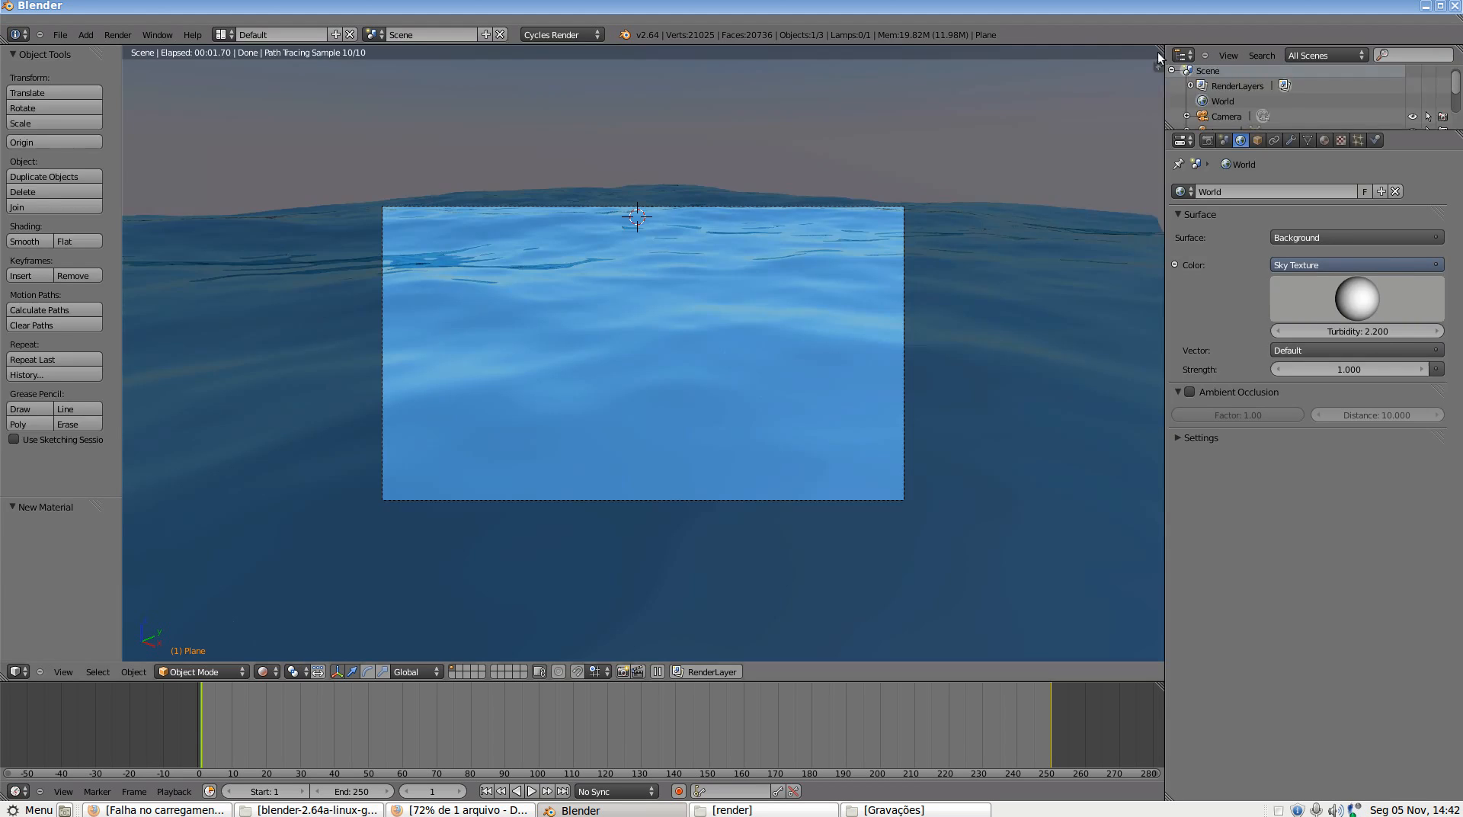
Split the 3D view horizontally and turn the new upper area into a Node Editor
{"action": "left_click_drag", "start_coordinate": [1160, 47], "coordinate": [1106, 299]}
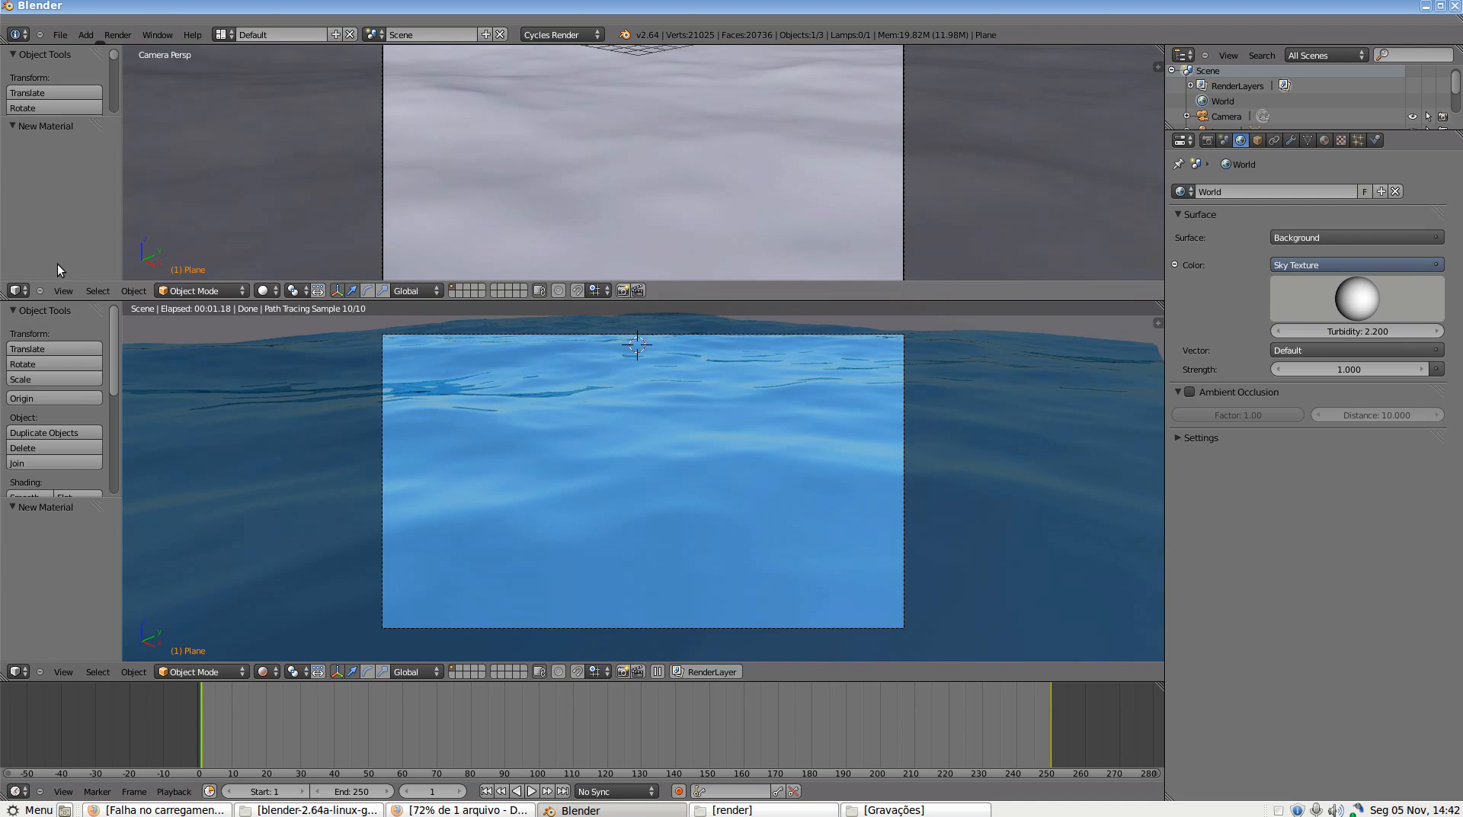
{"action": "left_click", "coordinate": [13, 293]}
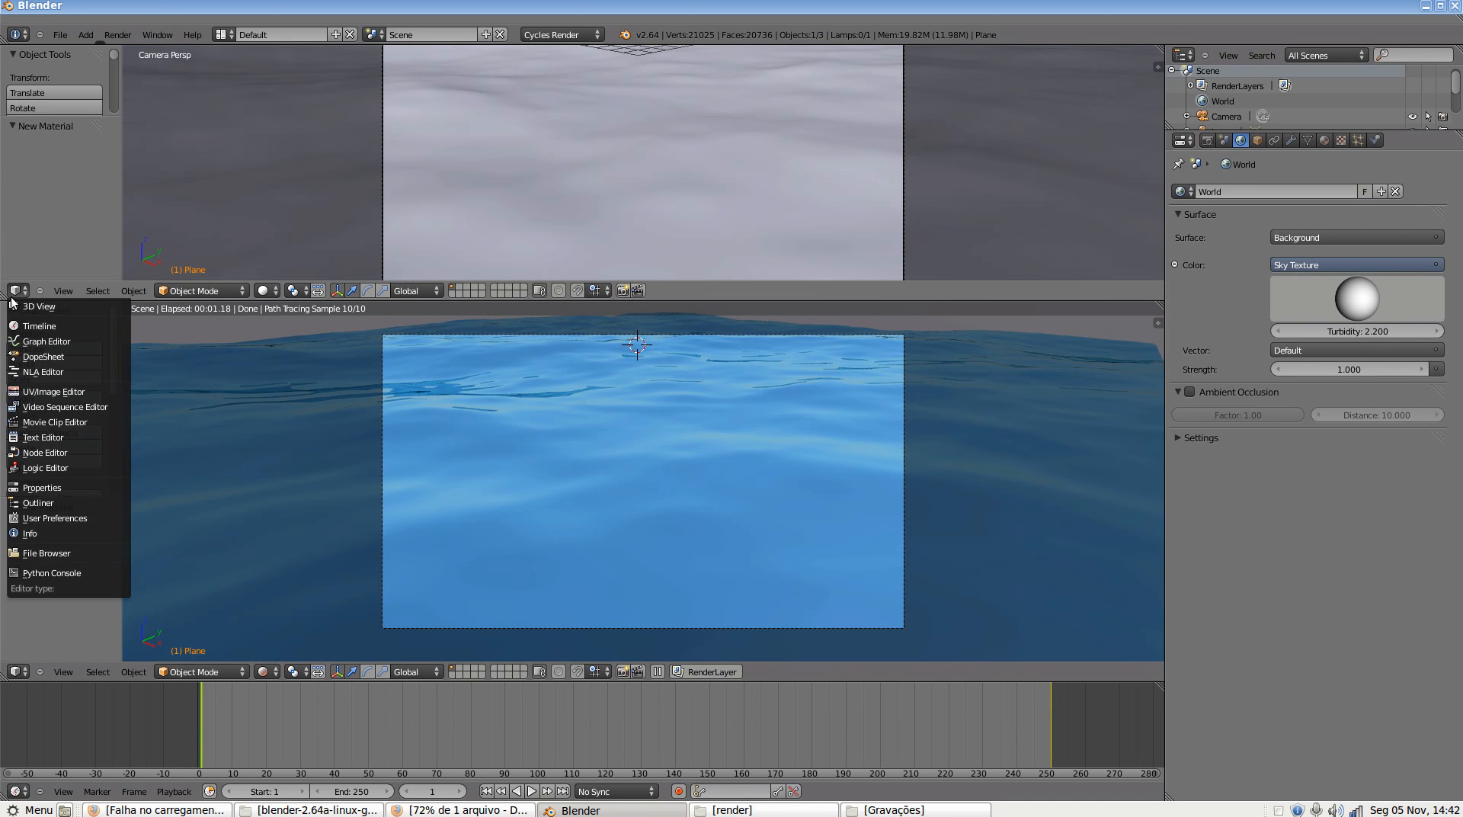
{"action": "left_click", "coordinate": [61, 453]}
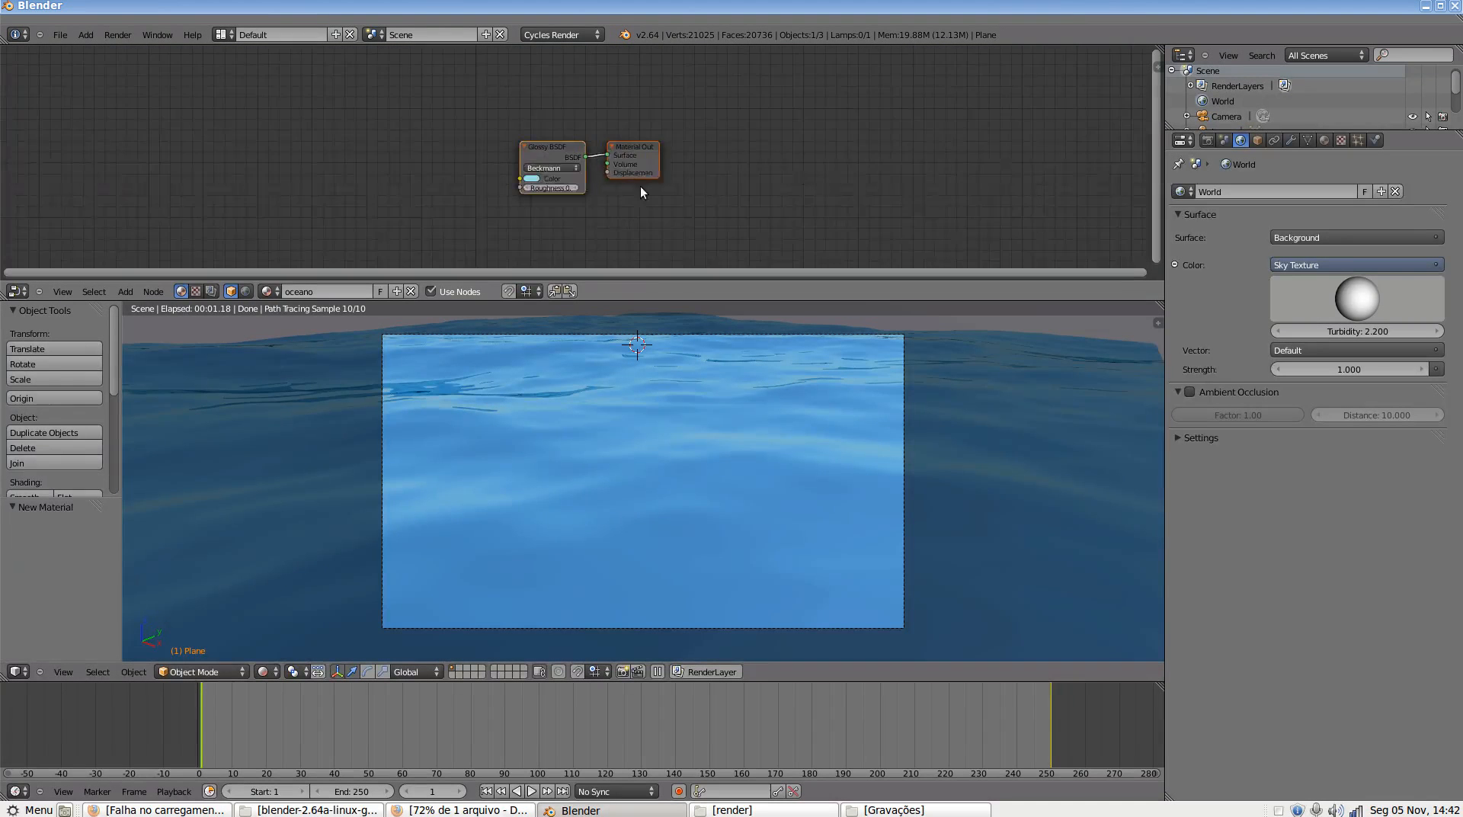
{"action": "scroll", "coordinate": [640, 189], "scroll_direction": "up", "scroll_amount": 5}
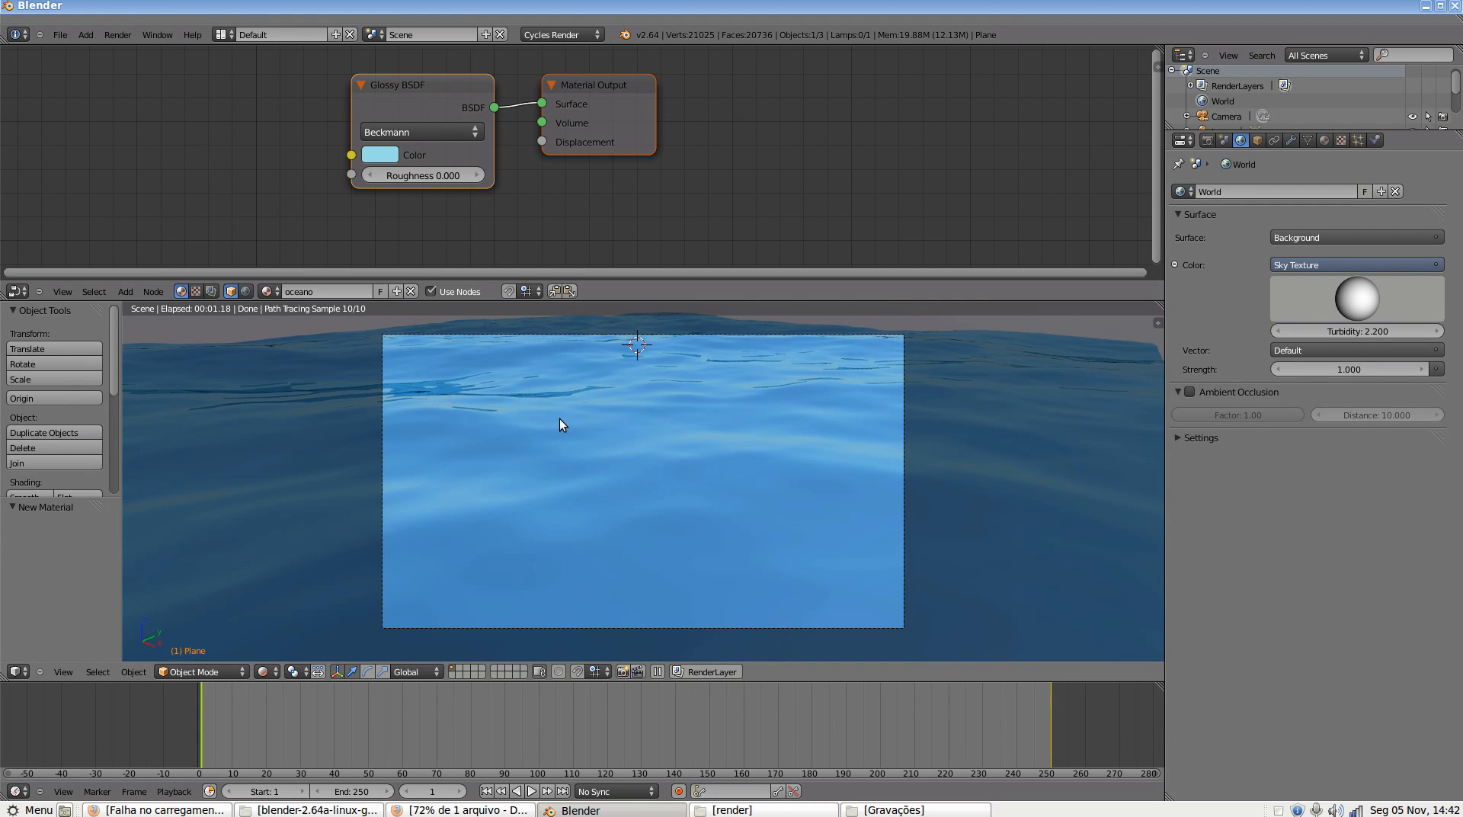
Switch the Node Editor to compositing nodes and enable Use Nodes and Backdrop
{"action": "left_click", "coordinate": [212, 291]}
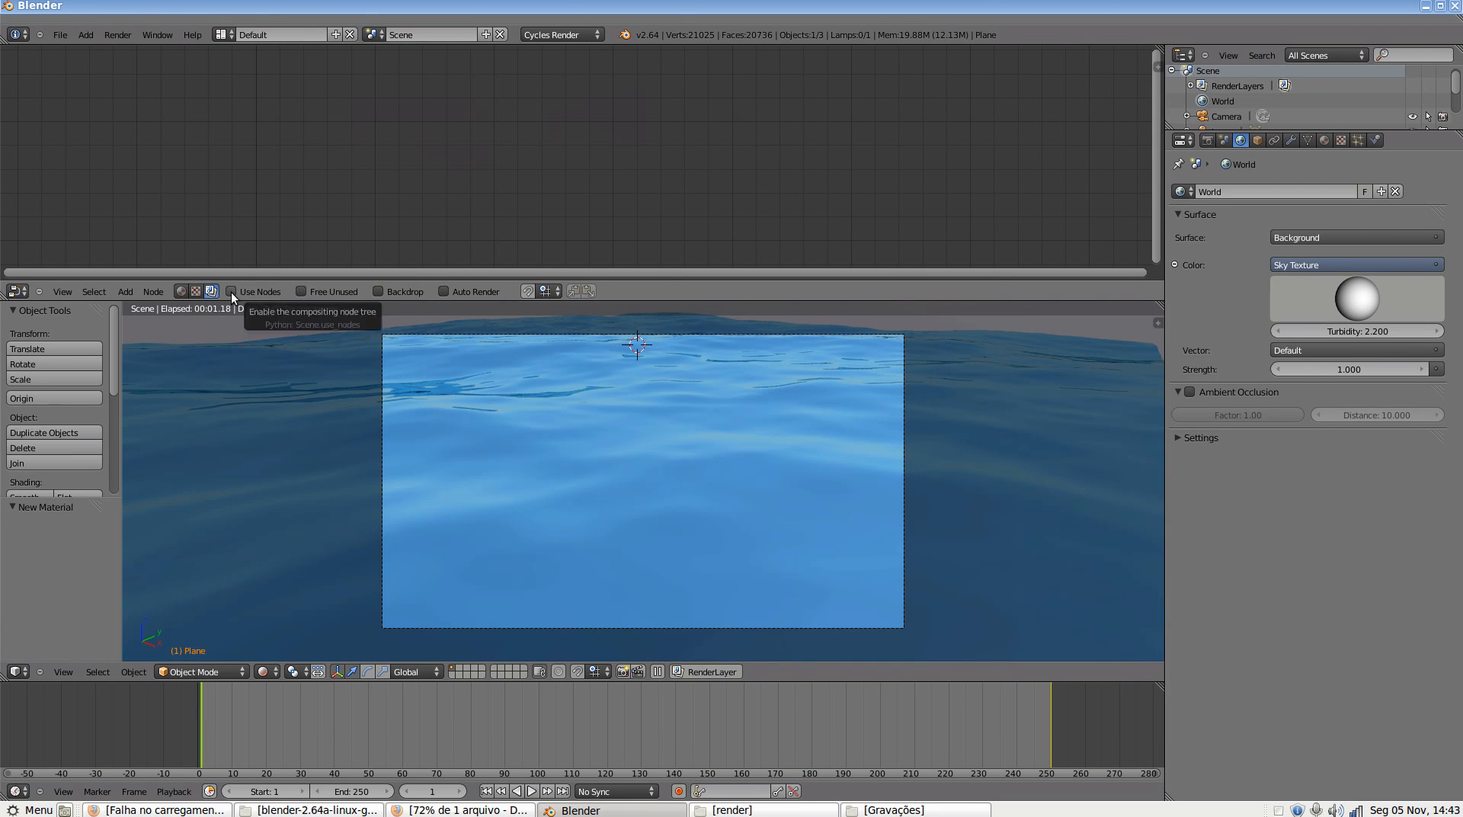
{"action": "left_click", "coordinate": [231, 291]}
{"action": "left_click", "coordinate": [407, 292]}
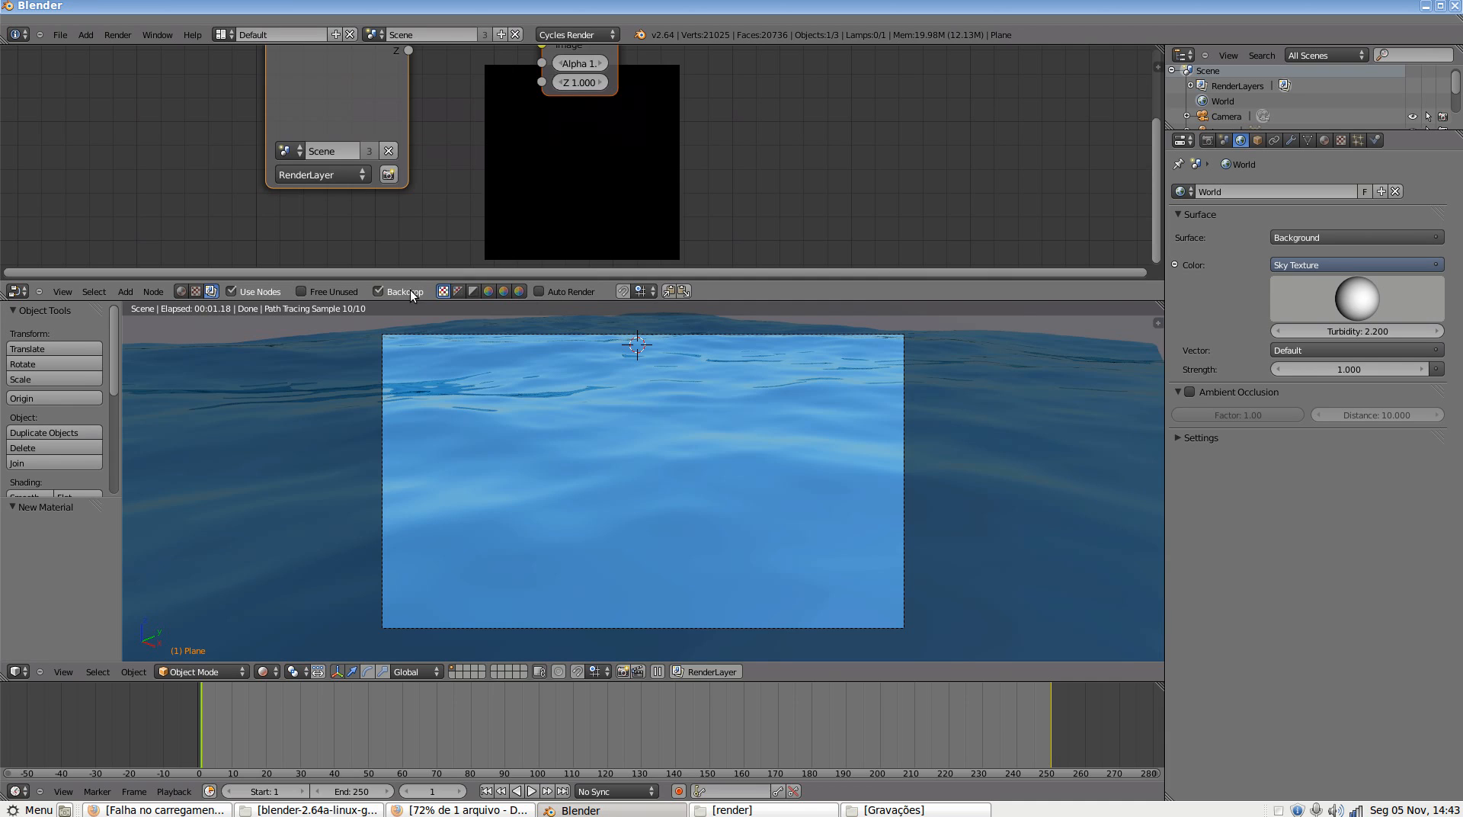
Show the node properties, frame all compositing nodes and maximize the Node Editor
{"action": "scroll", "coordinate": [622, 131], "scroll_direction": "down", "scroll_amount": 2}
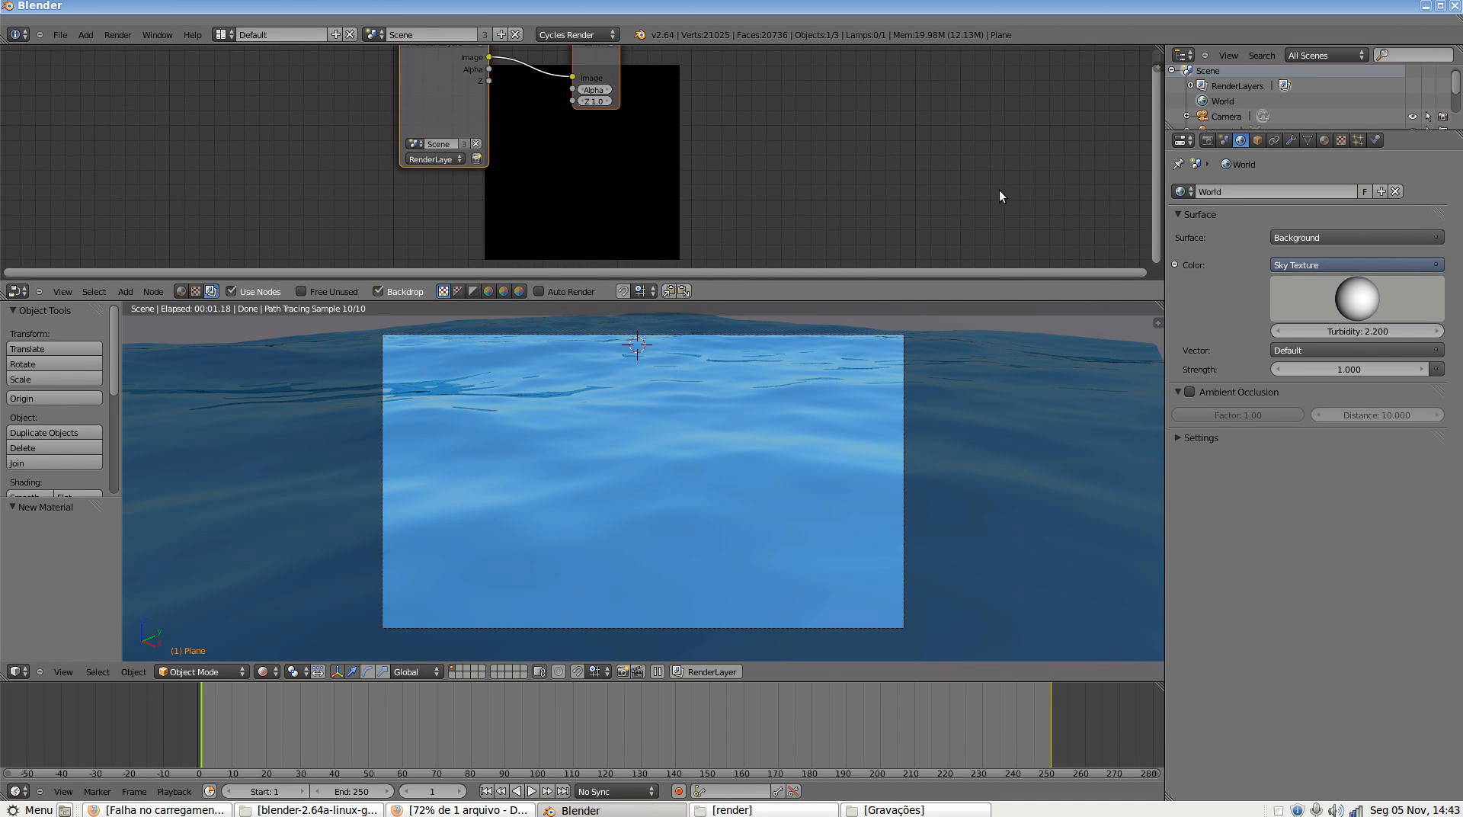
{"action": "key", "text": "n"}
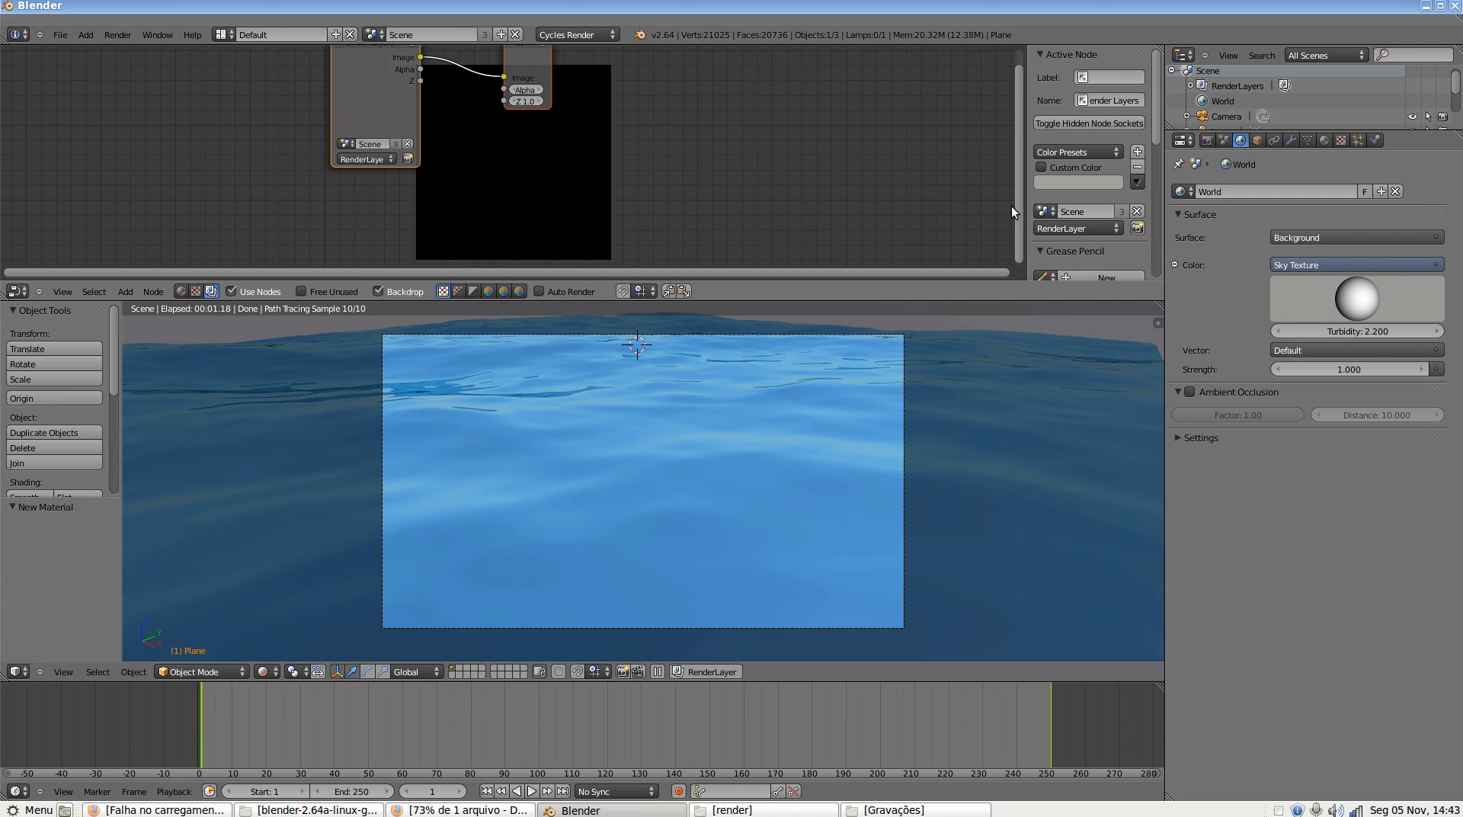
{"action": "key", "text": "Home"}
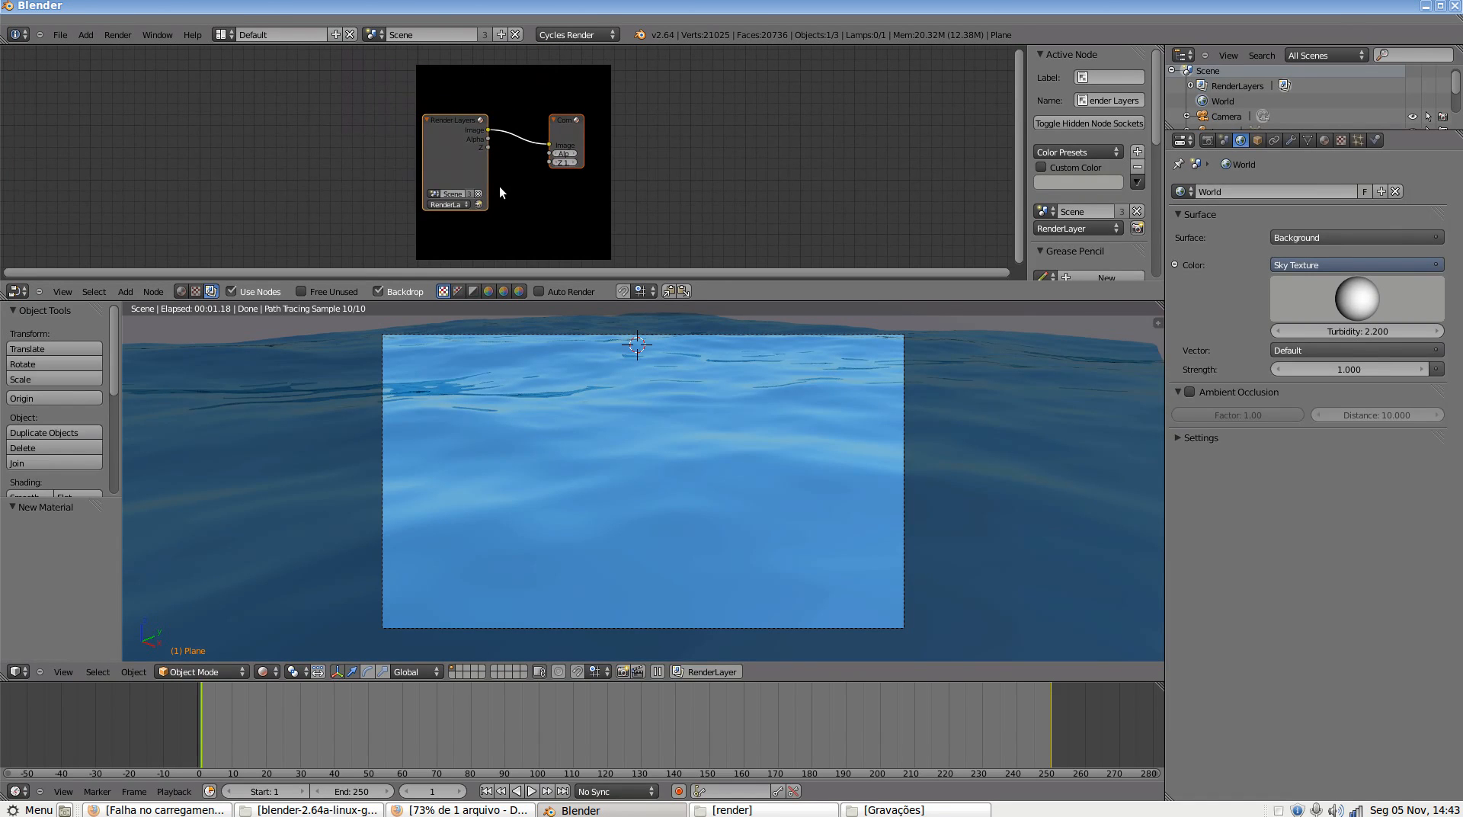
{"action": "key", "text": "ctrl+Up"}
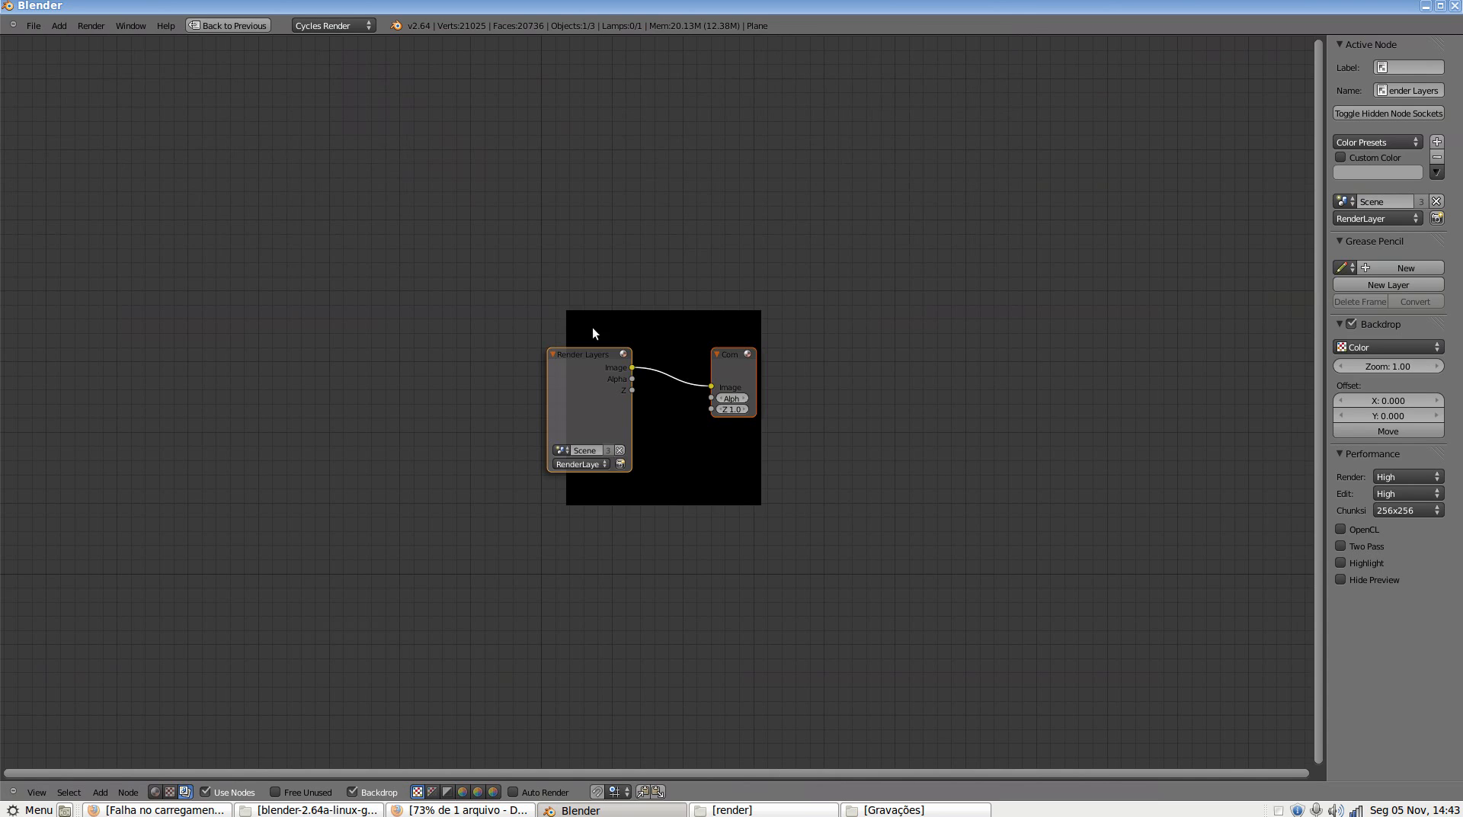
{"action": "scroll", "coordinate": [593, 327], "scroll_direction": "up", "scroll_amount": 3}
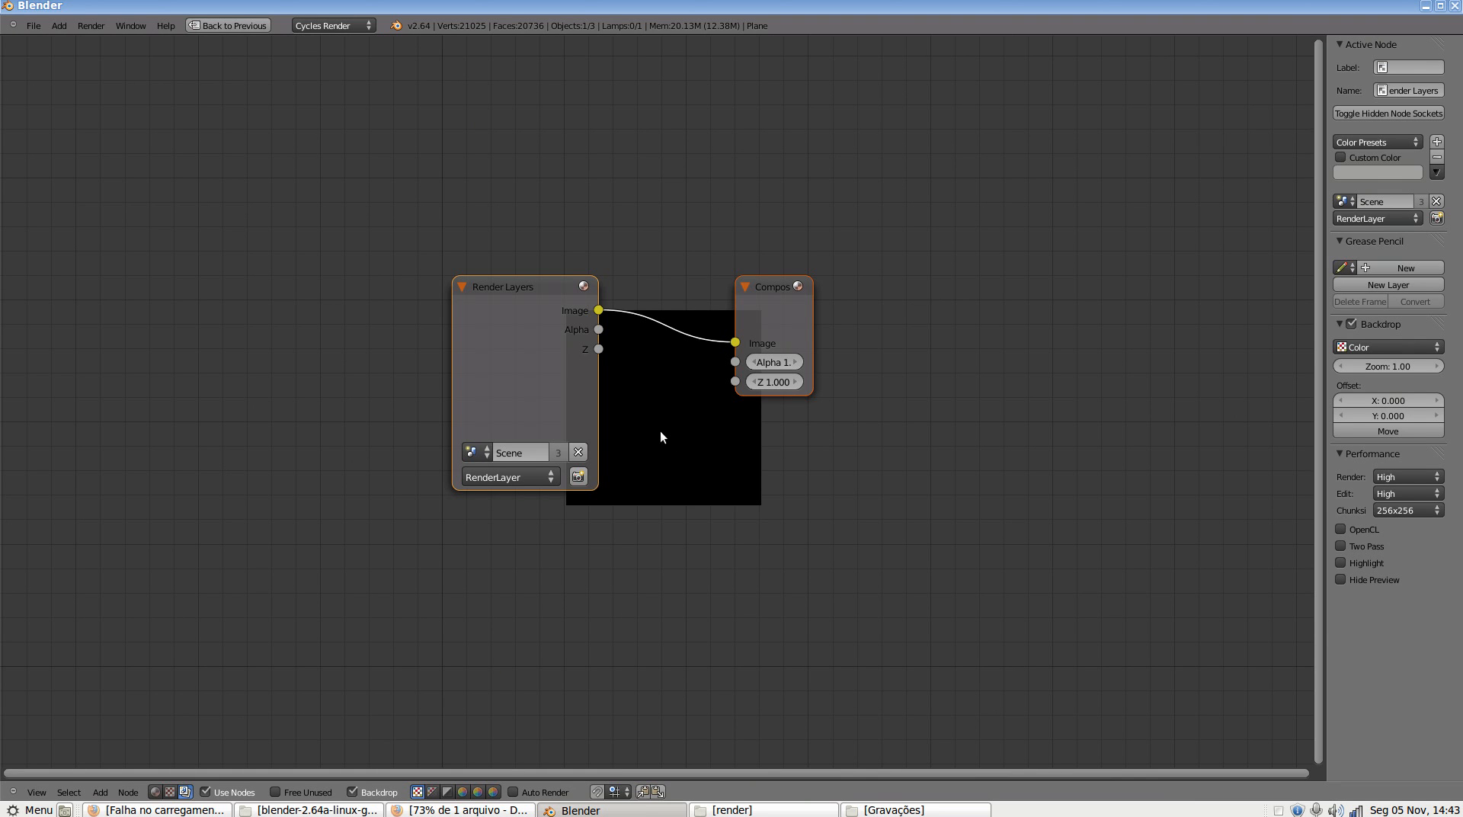
Add a Viewer output node to the compositing node tree
{"action": "key", "text": "shift+a"}
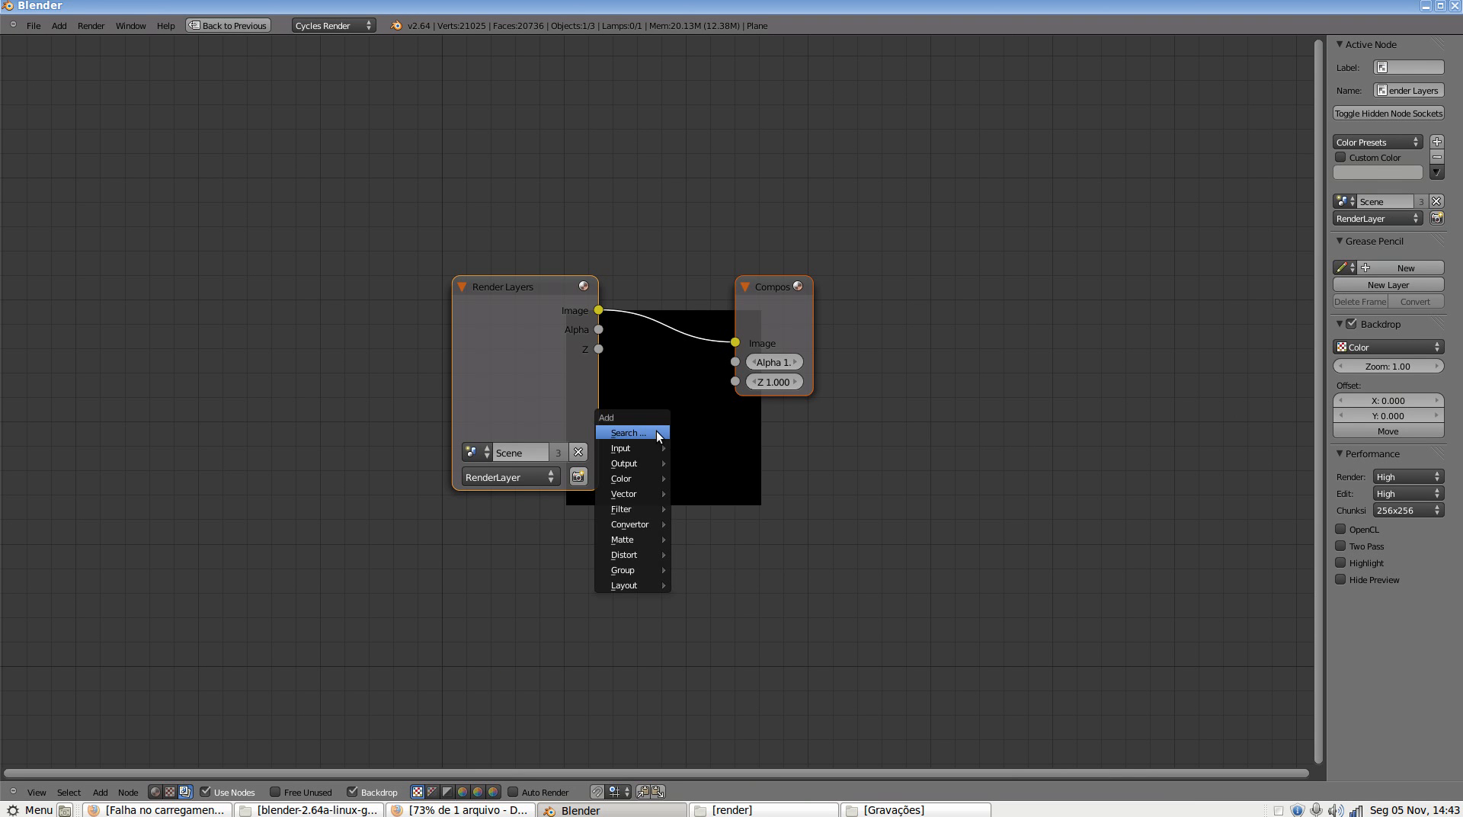
{"action": "mouse_move", "coordinate": [639, 448]}
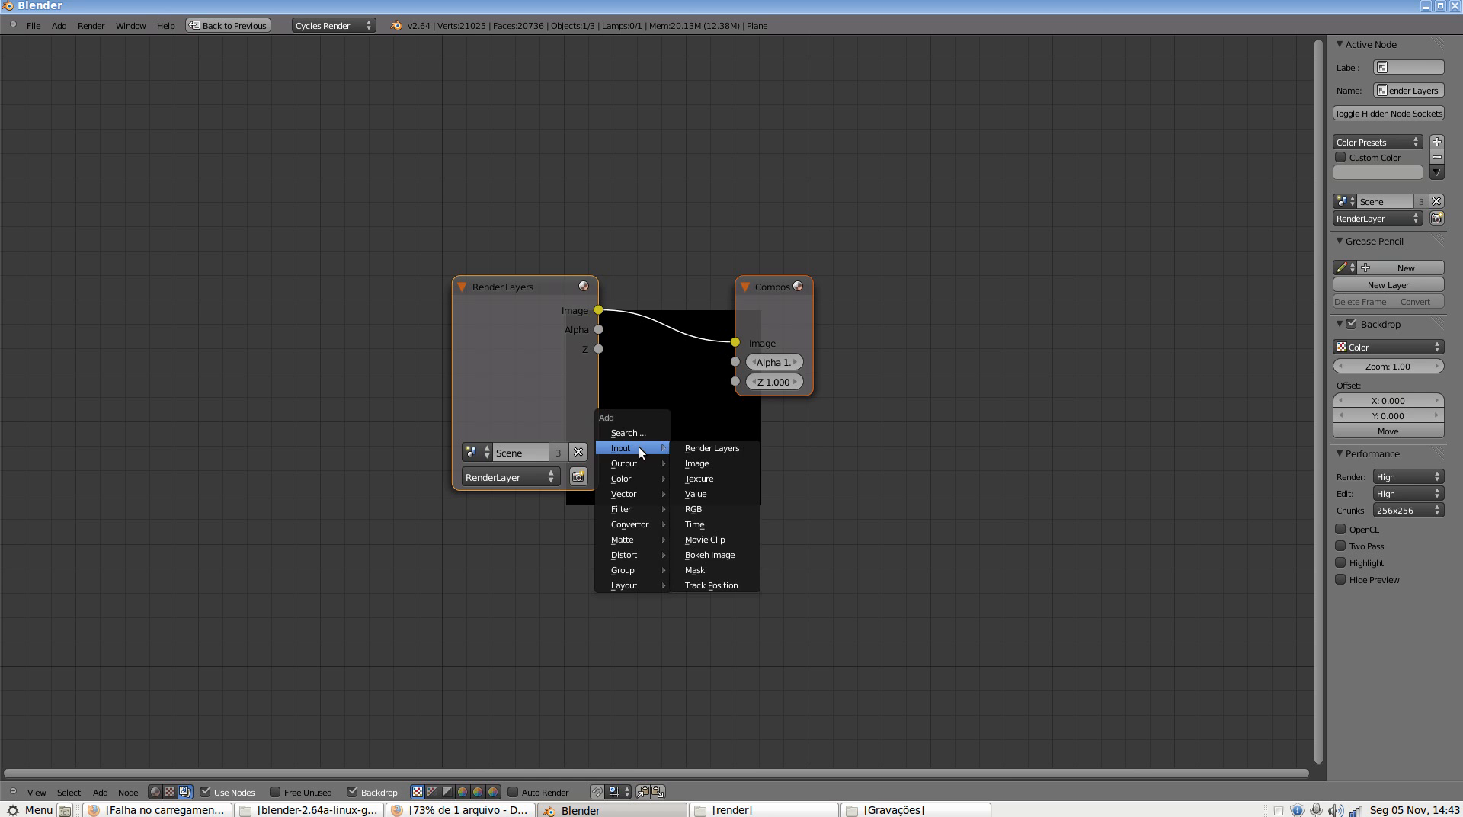
{"action": "left_click", "coordinate": [697, 482]}
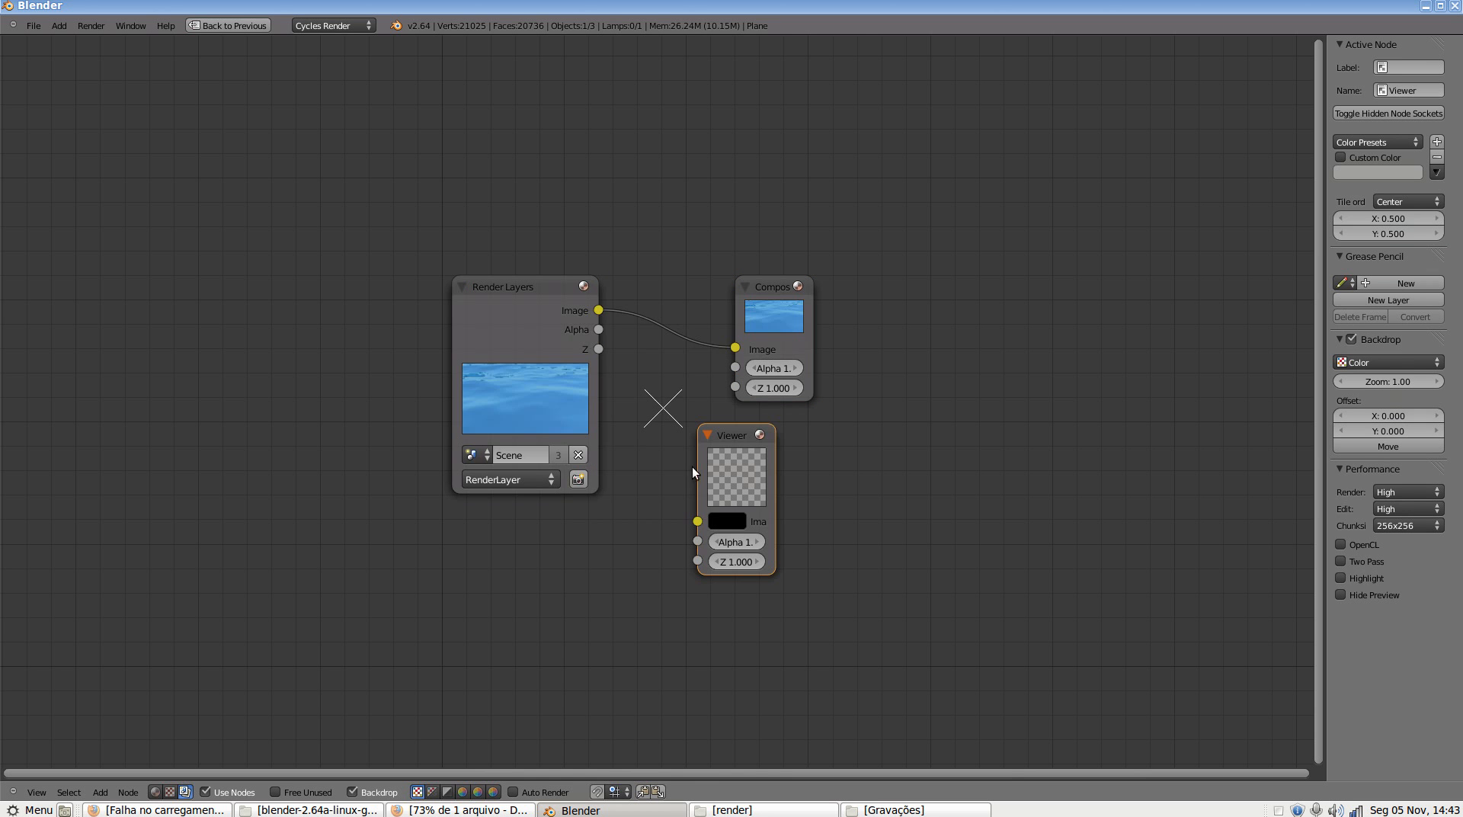
Connect the Render Layers Image output to the Viewer node and spread the three nodes apart
{"action": "left_click_drag", "start_coordinate": [551, 314], "coordinate": [306, 303]}
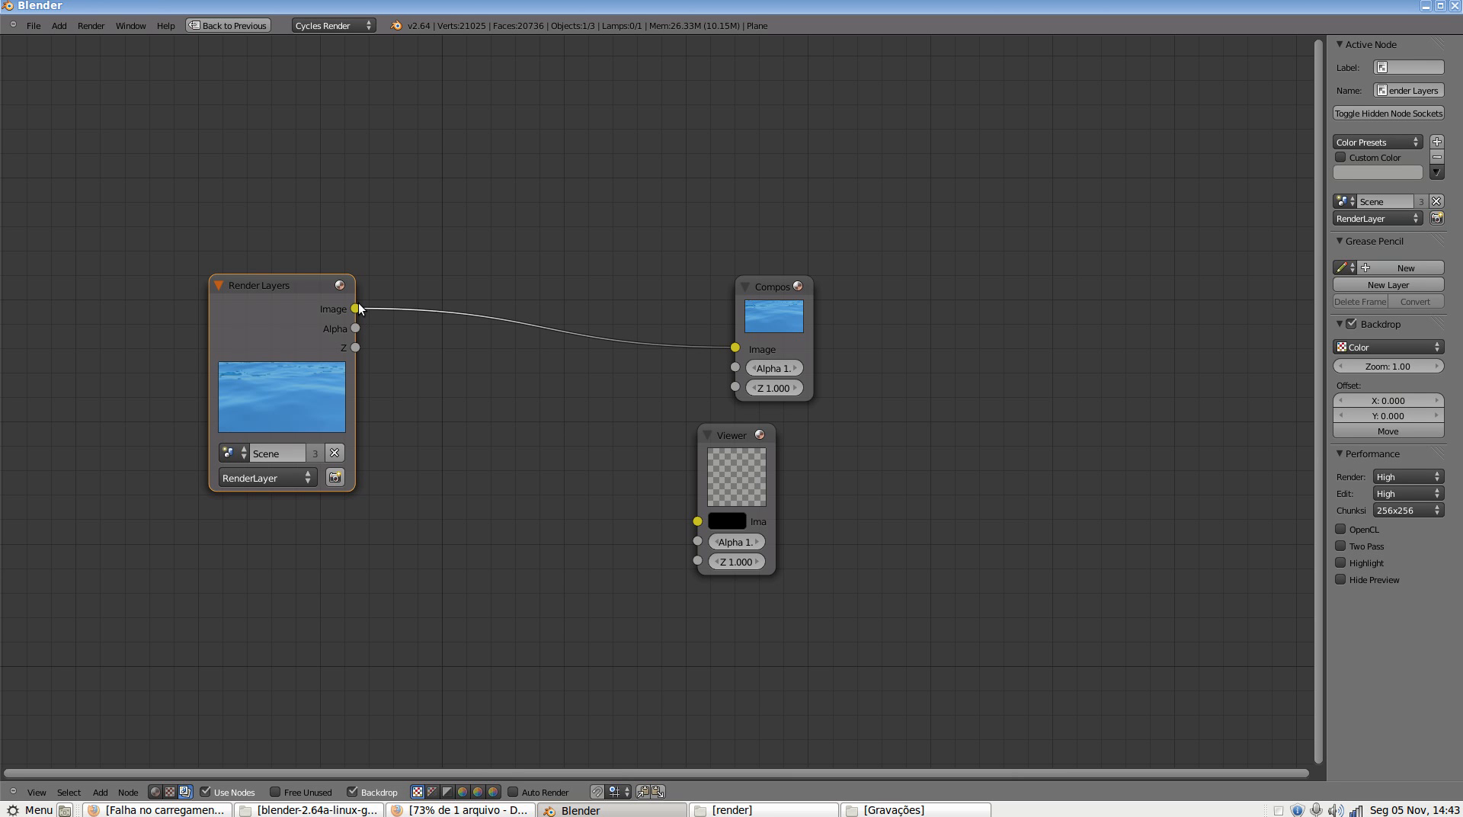
{"action": "left_click_drag", "start_coordinate": [358, 308], "coordinate": [389, 338]}
{"action": "left_click_drag", "start_coordinate": [490, 352], "coordinate": [697, 521]}
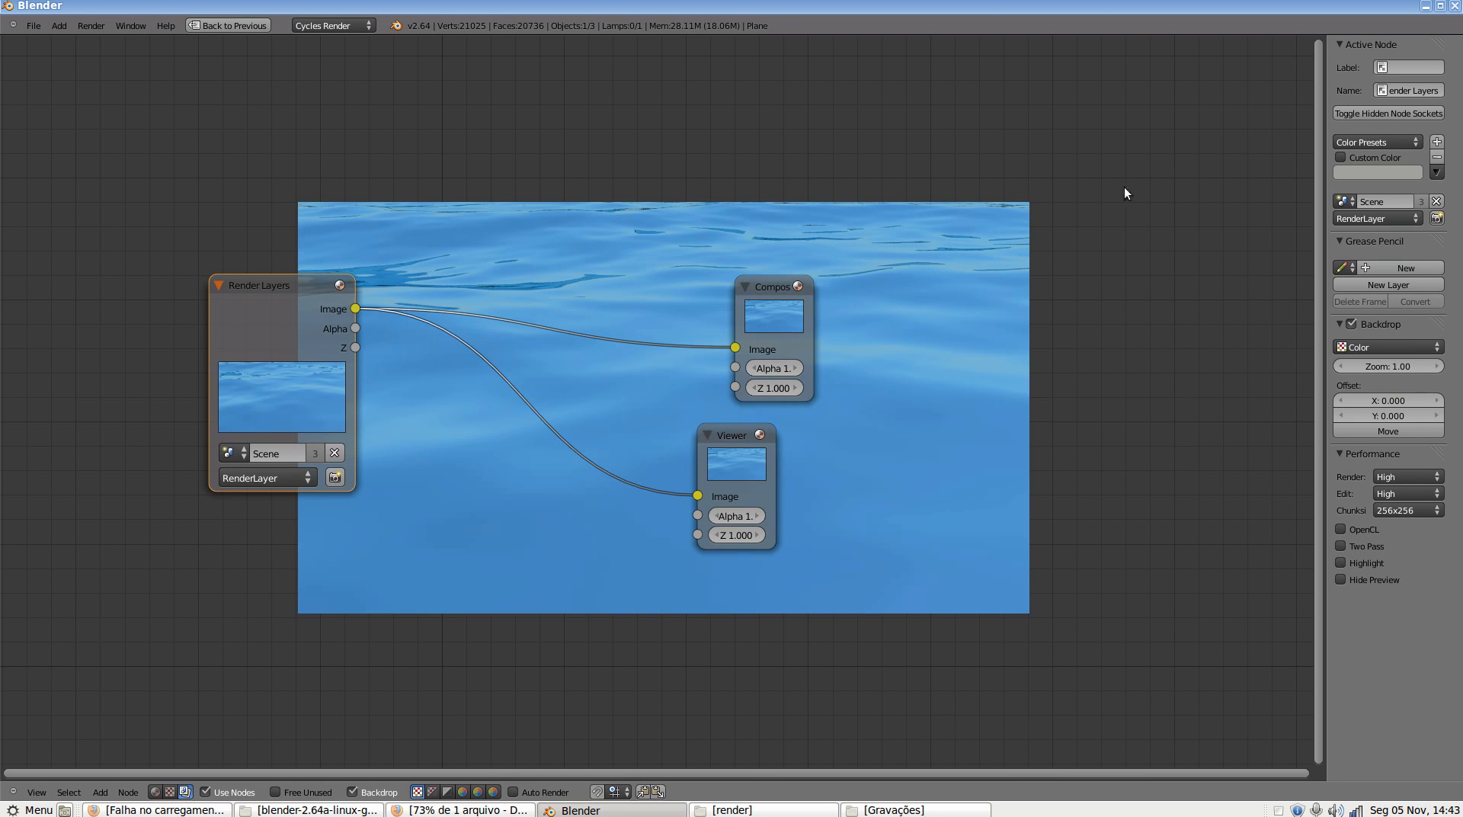
{"action": "left_click_drag", "start_coordinate": [782, 290], "coordinate": [1140, 124]}
{"action": "left_click_drag", "start_coordinate": [736, 433], "coordinate": [1022, 546]}
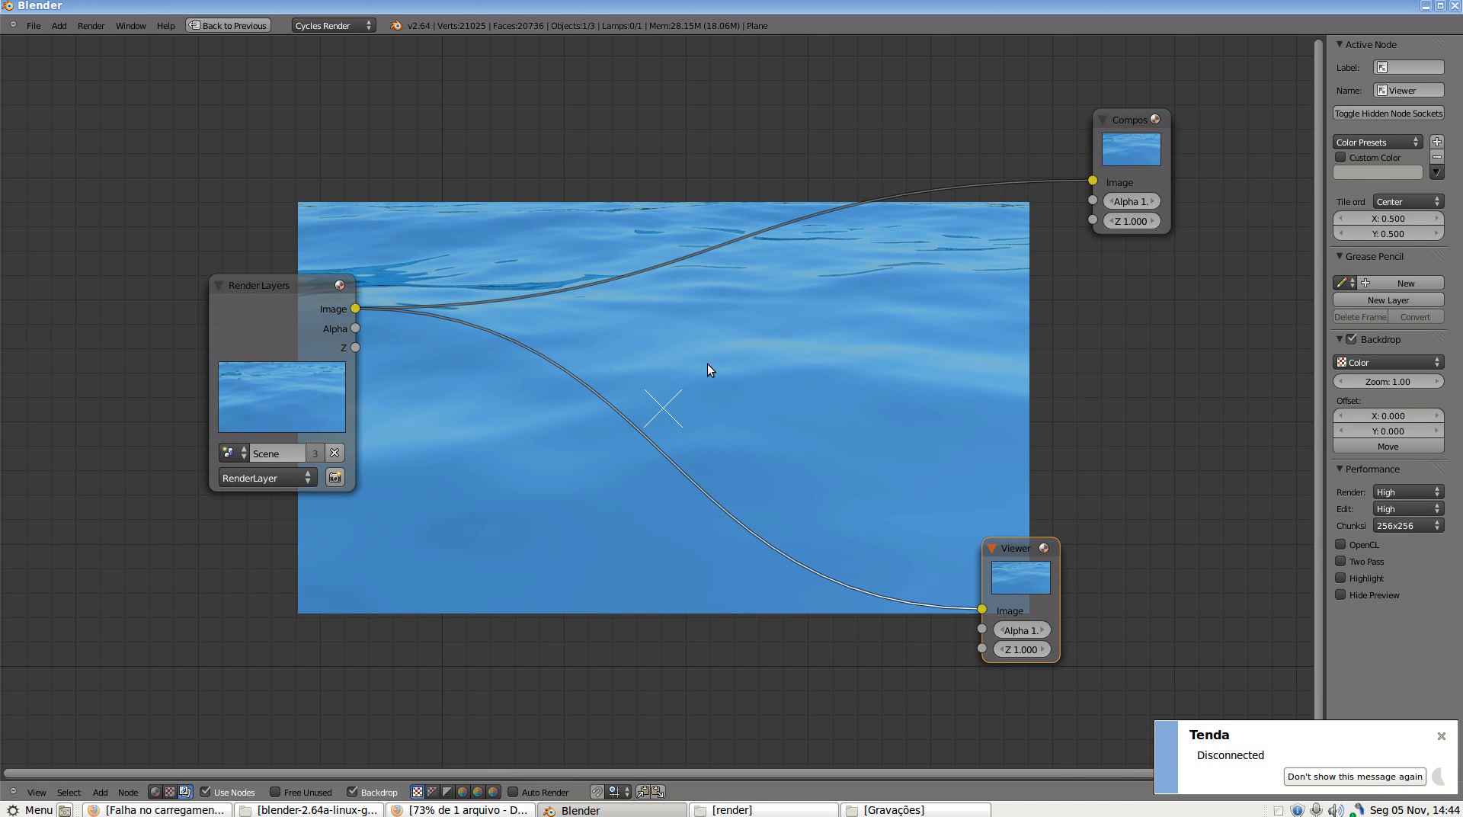
Insert an RGB Curves node between Render Layers and Composite and pull its combined curve down to about X 0.728, Y 0.256
{"action": "key", "text": "shift+a"}
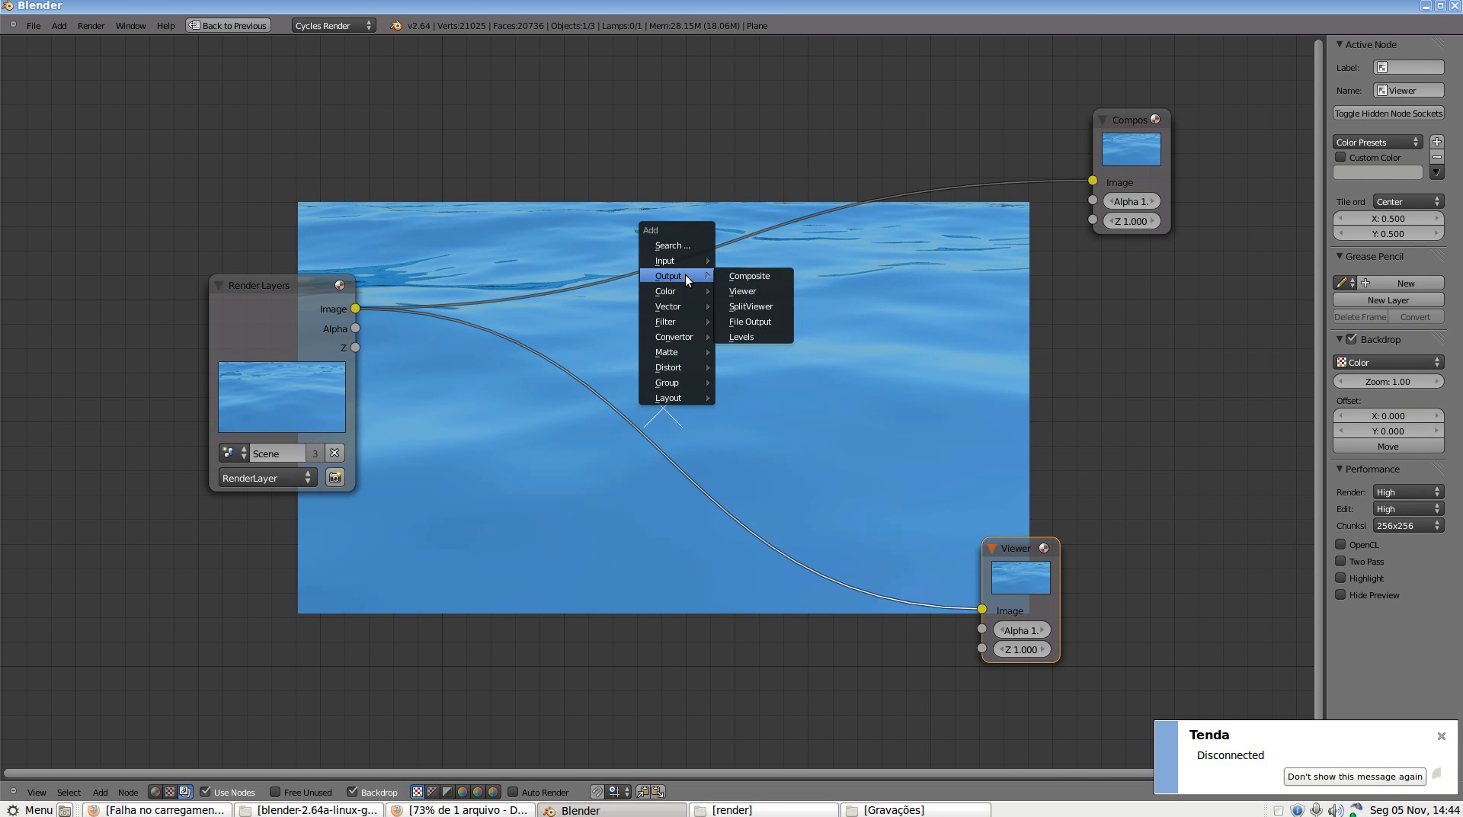
{"action": "mouse_move", "coordinate": [689, 291]}
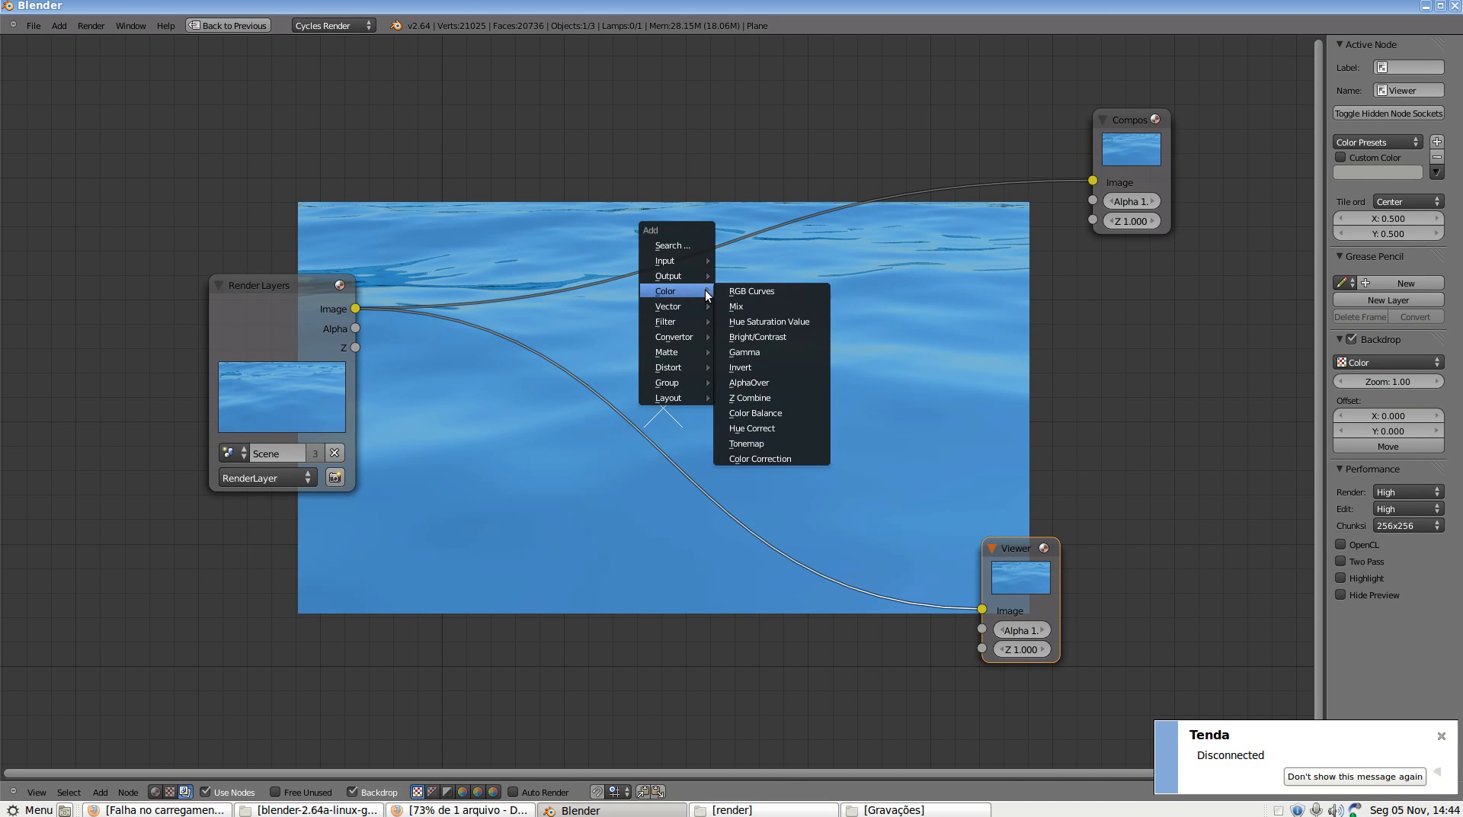
{"action": "left_click", "coordinate": [788, 291]}
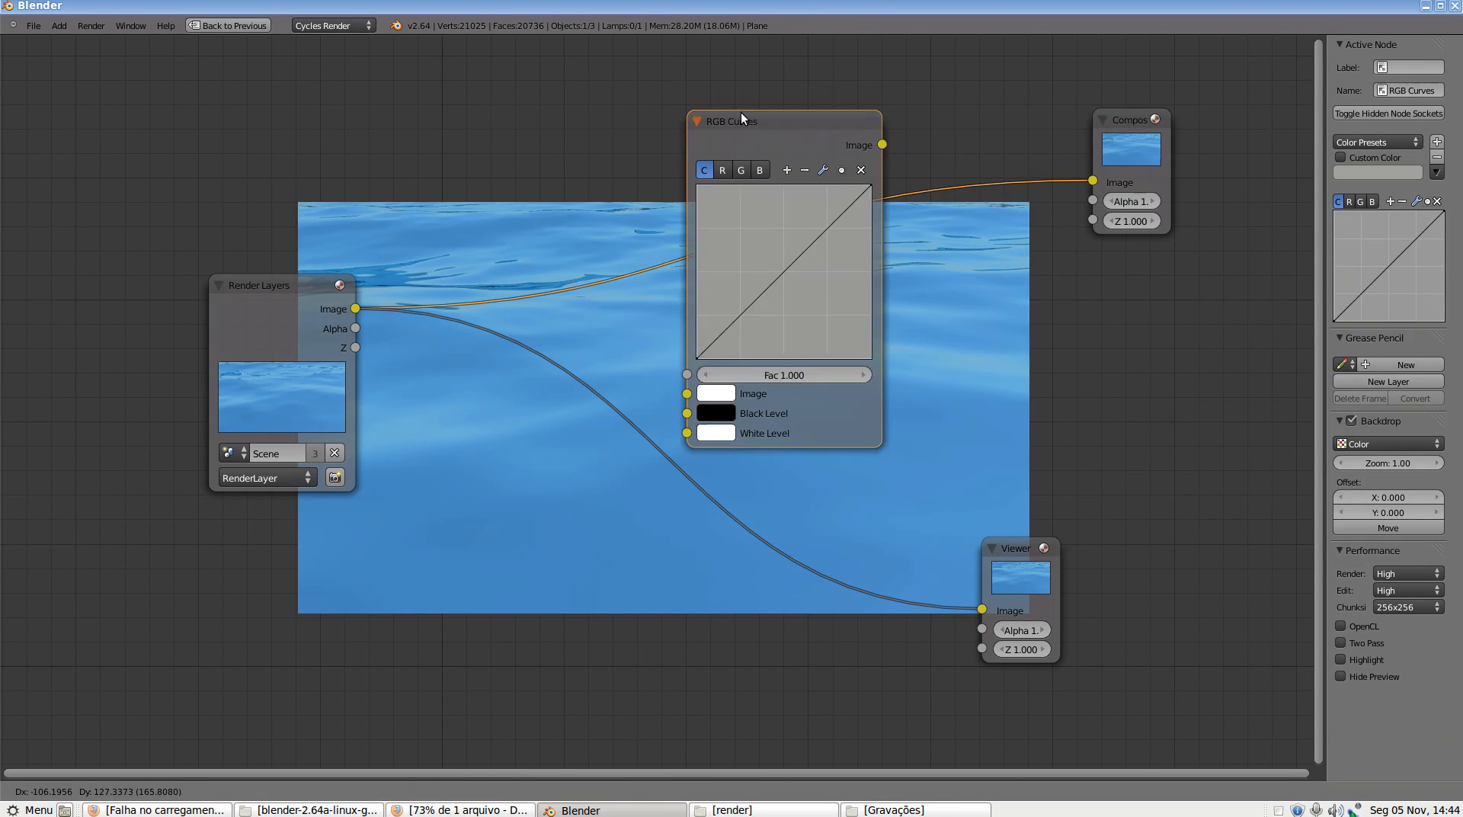
{"action": "left_click", "coordinate": [712, 57]}
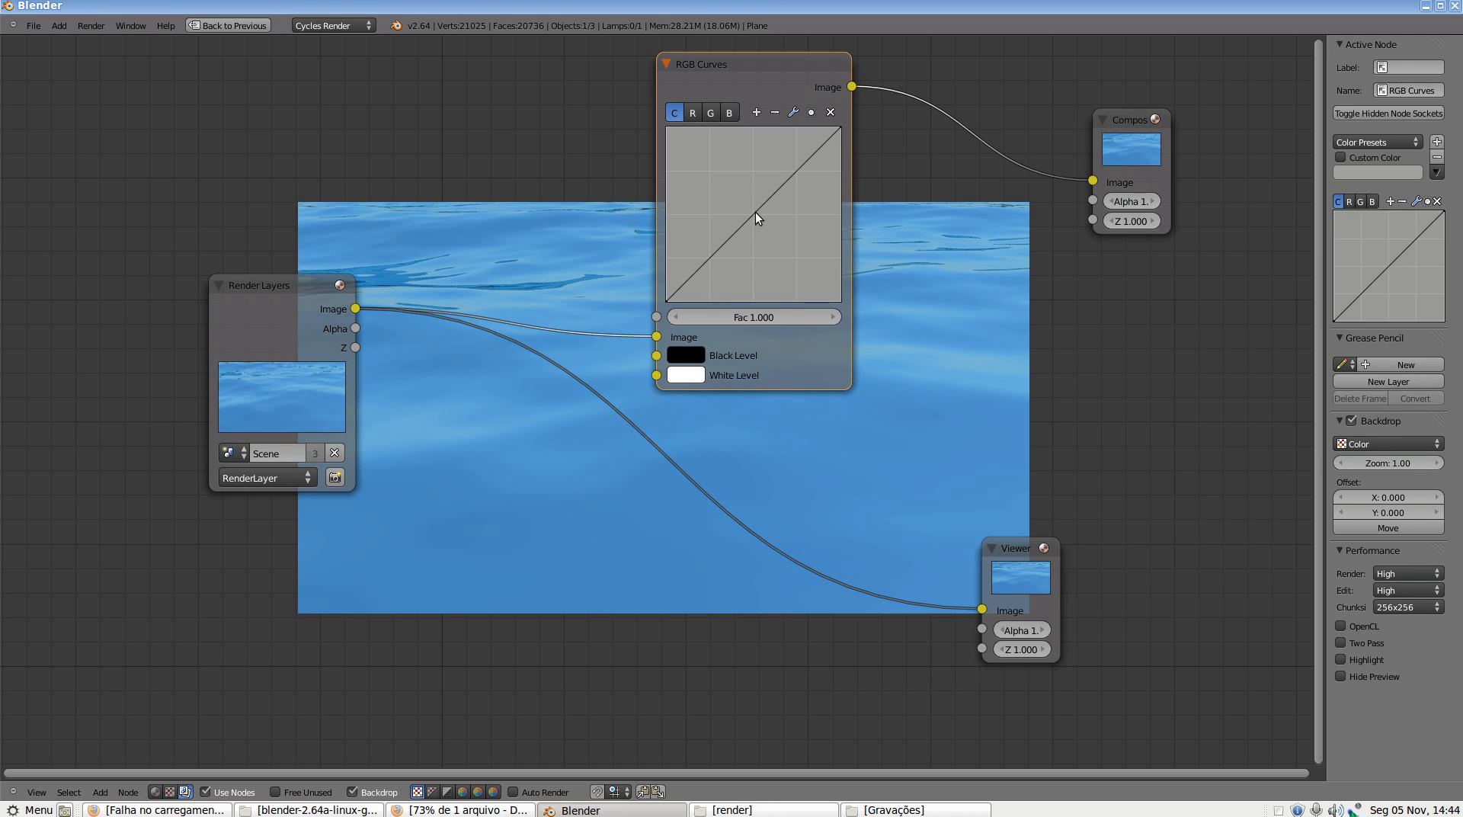
{"action": "left_click_drag", "start_coordinate": [756, 212], "coordinate": [794, 263]}
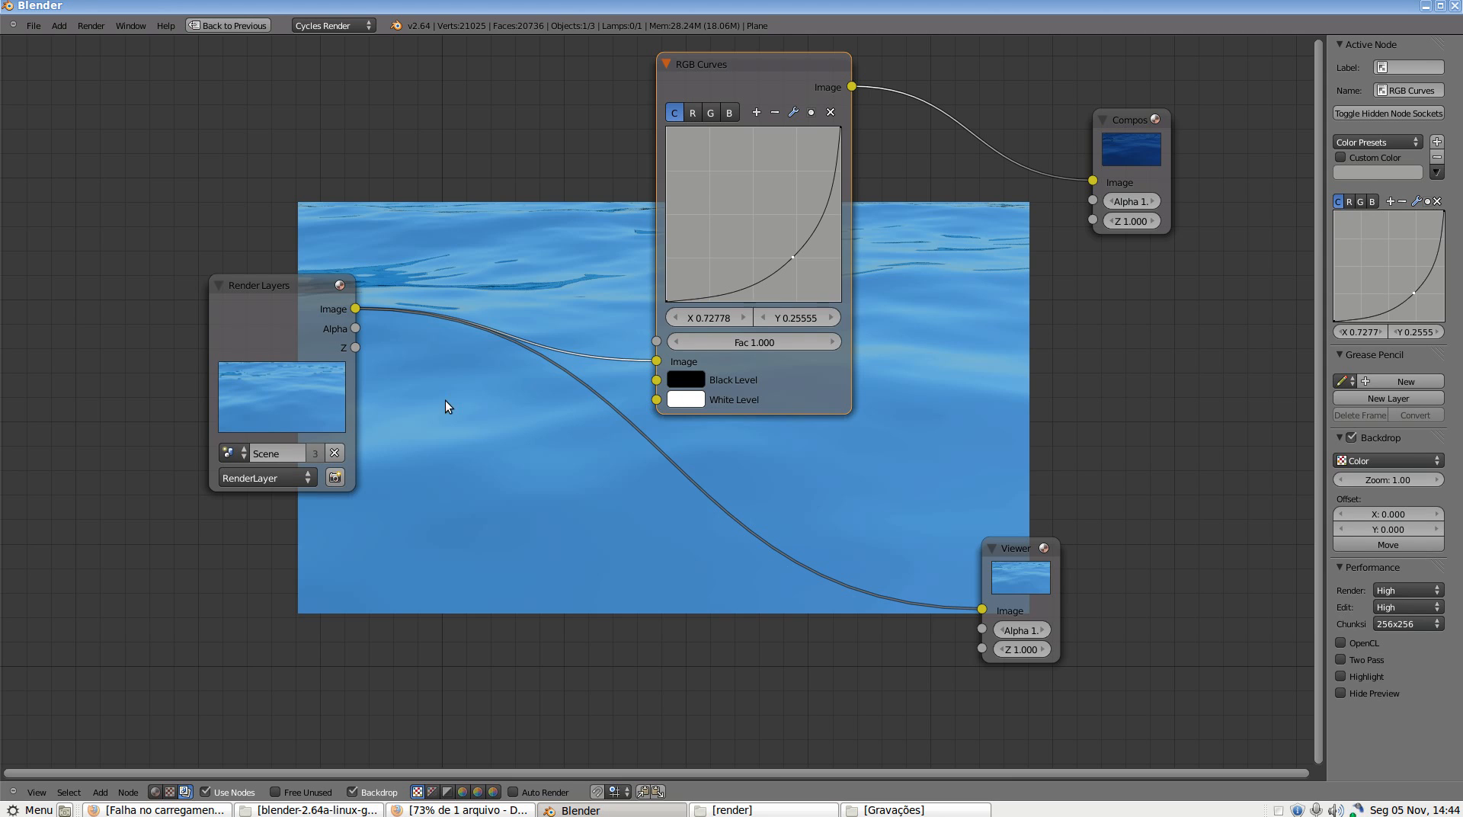
Reposition the Viewer node, cut its link from Render Layers and feed it from the RGB Curves Image output instead
{"action": "left_click_drag", "start_coordinate": [1056, 541], "coordinate": [1146, 473]}
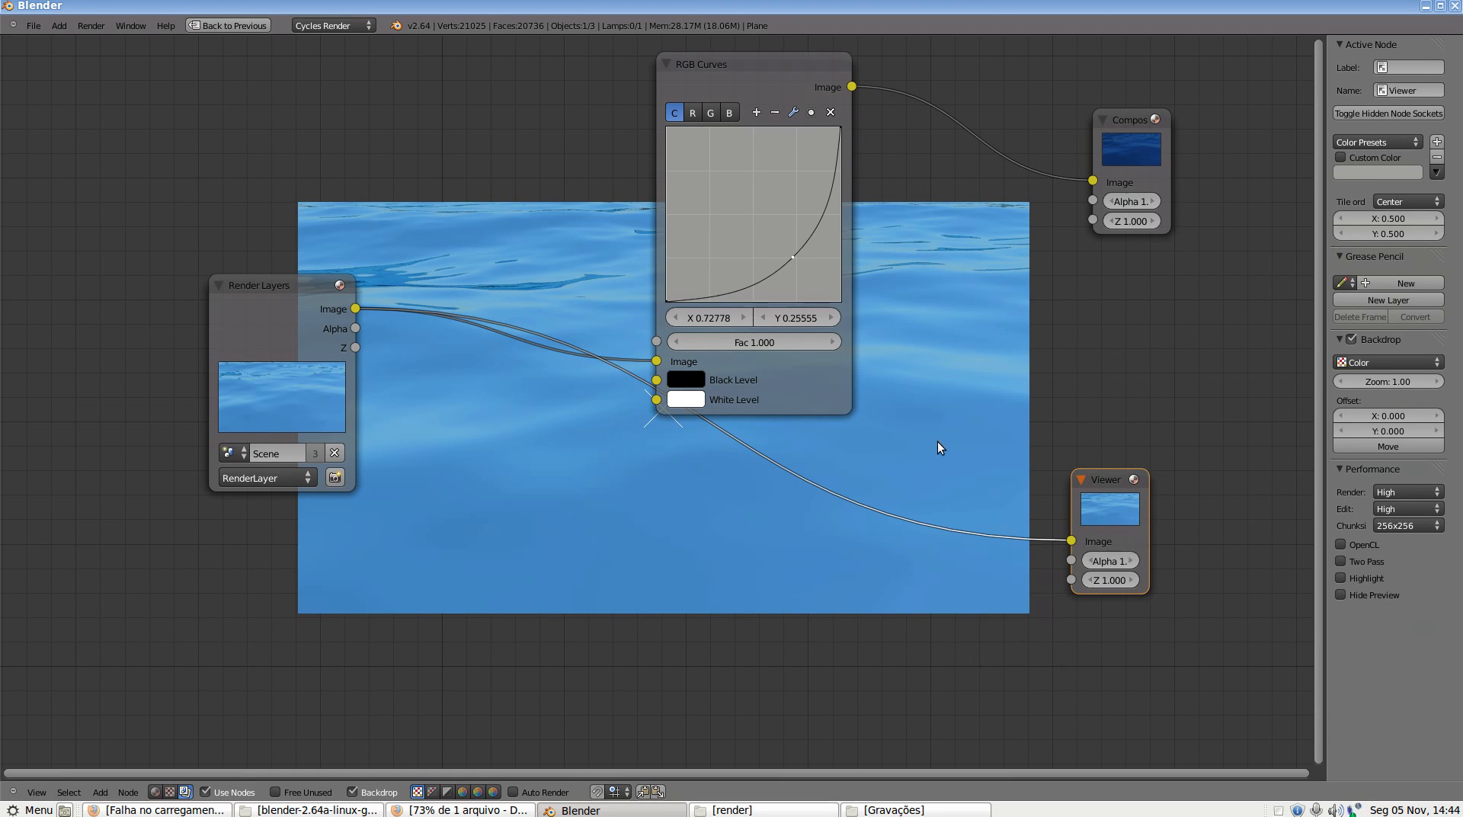
{"action": "right_click_drag", "start_coordinate": [927, 536], "coordinate": [947, 591], "text": "ctrl"}
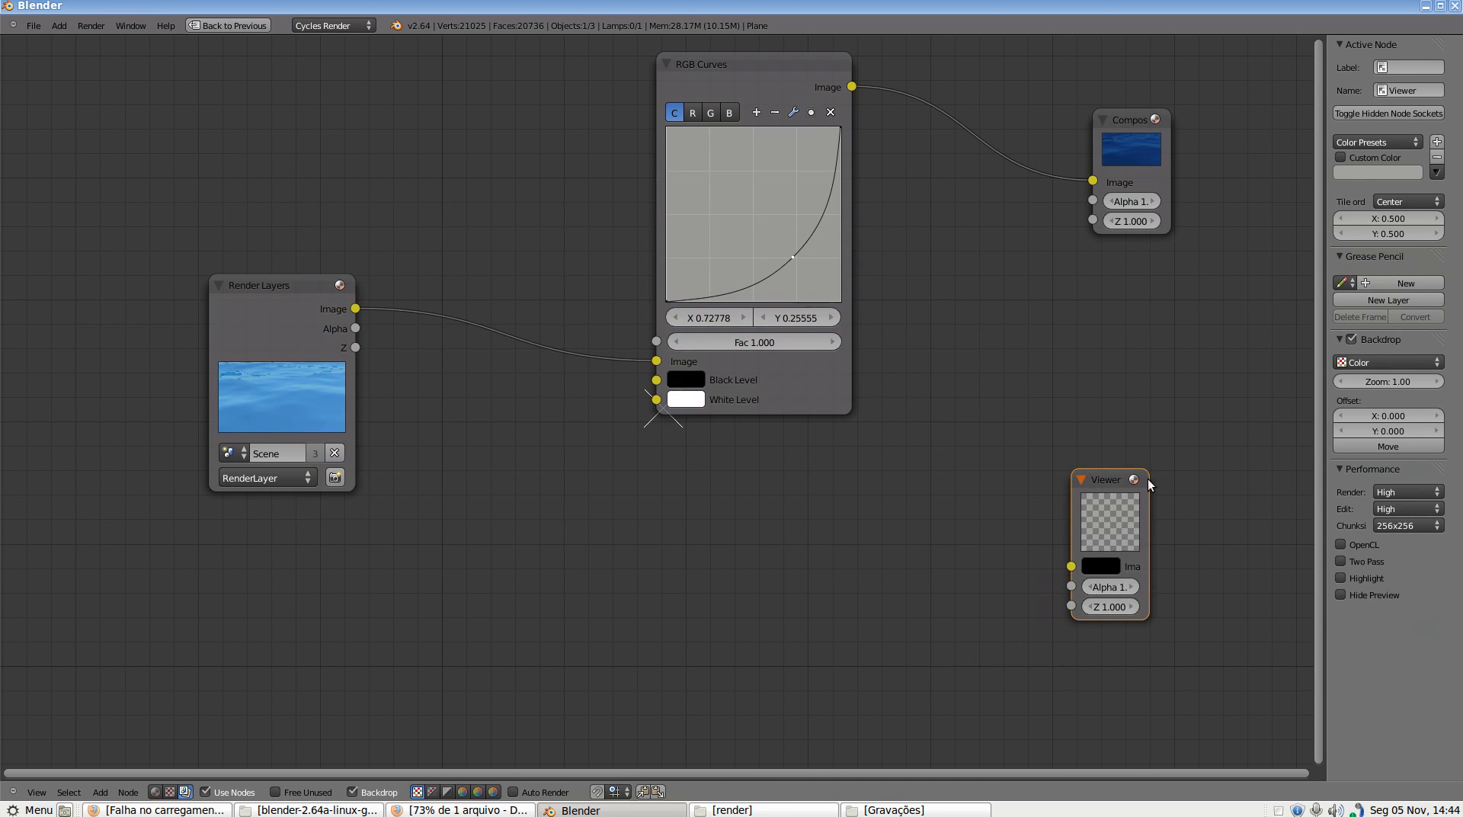
{"action": "left_click_drag", "start_coordinate": [852, 87], "coordinate": [1049, 561]}
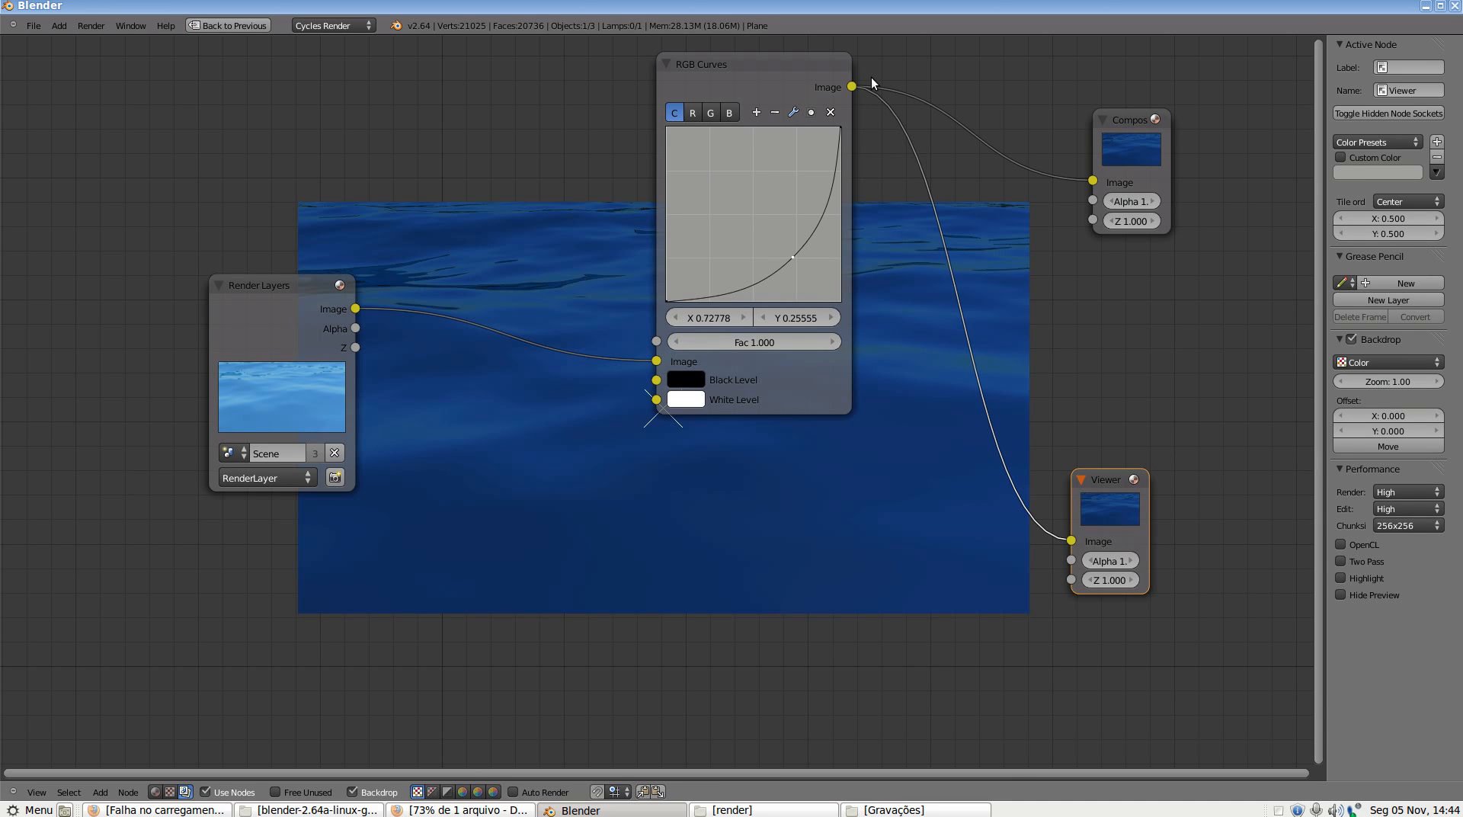
Reset the RGB Curves node's curve and shape the blue channel with a point at about X 0.544, Y 0.611
{"action": "left_click", "coordinate": [831, 112]}
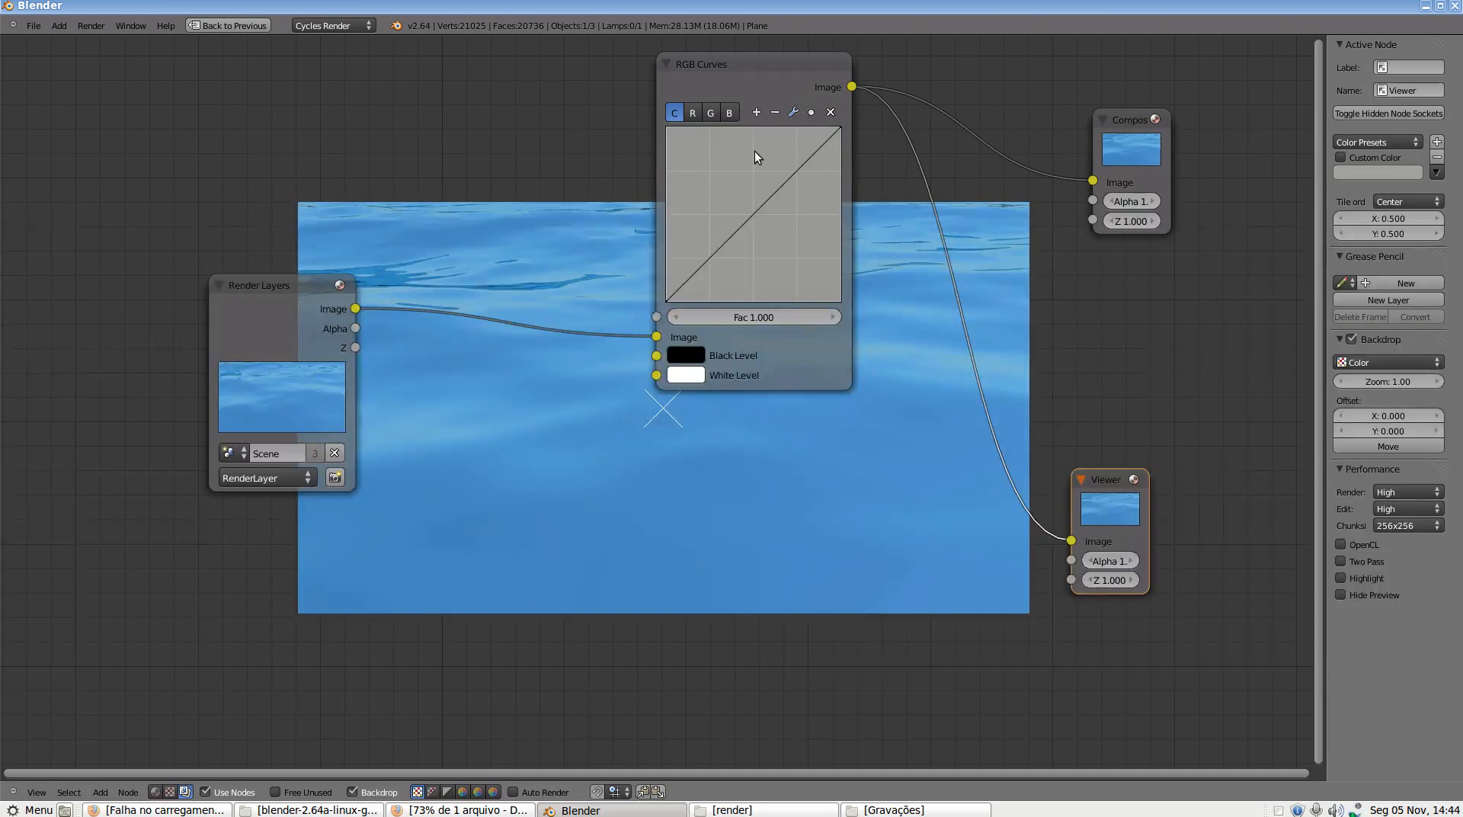
{"action": "left_click", "coordinate": [711, 113]}
{"action": "left_click", "coordinate": [731, 113]}
{"action": "left_click_drag", "start_coordinate": [757, 212], "coordinate": [780, 236]}
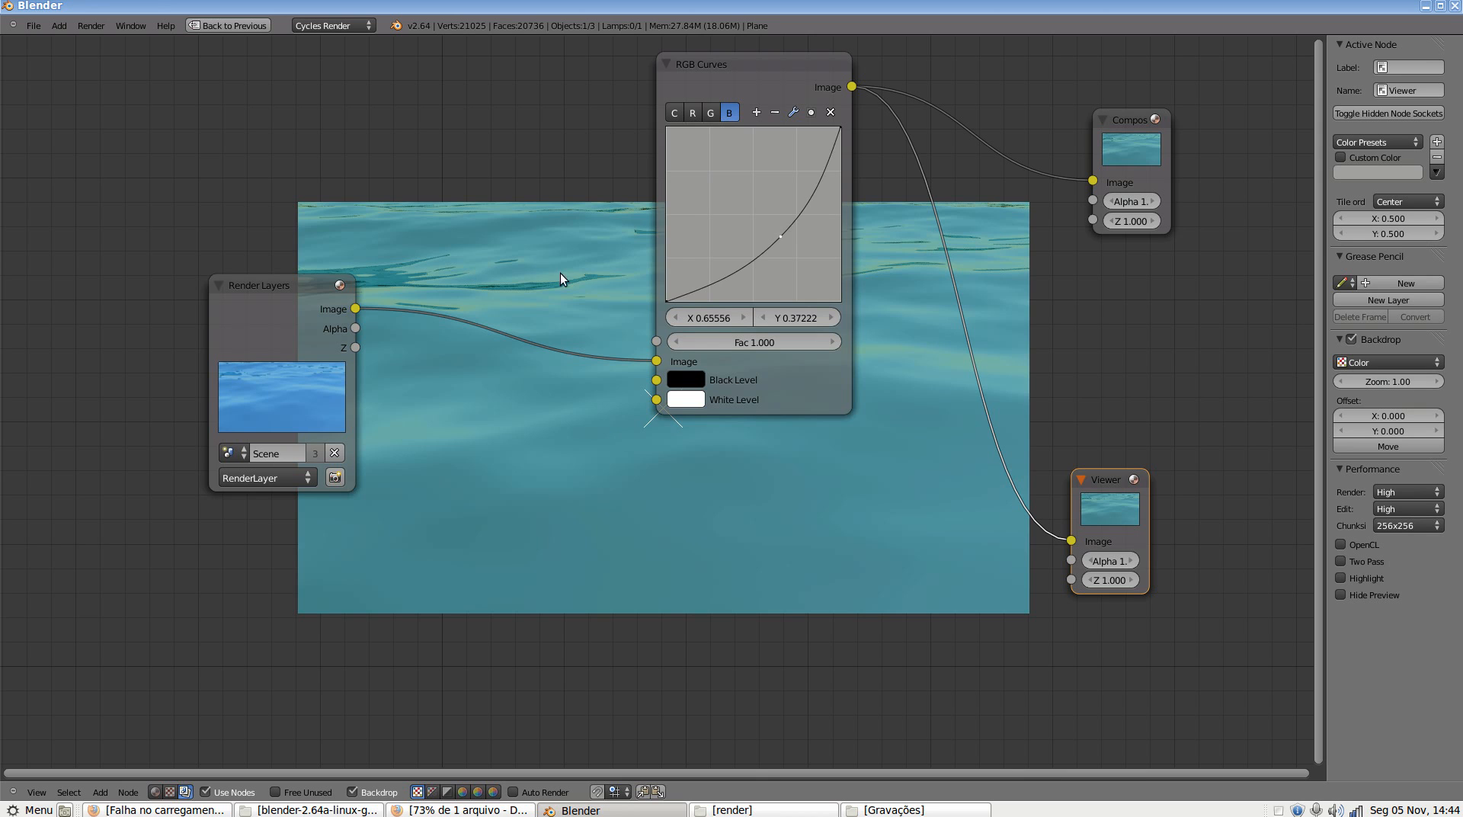
{"action": "left_click_drag", "start_coordinate": [776, 241], "coordinate": [770, 199]}
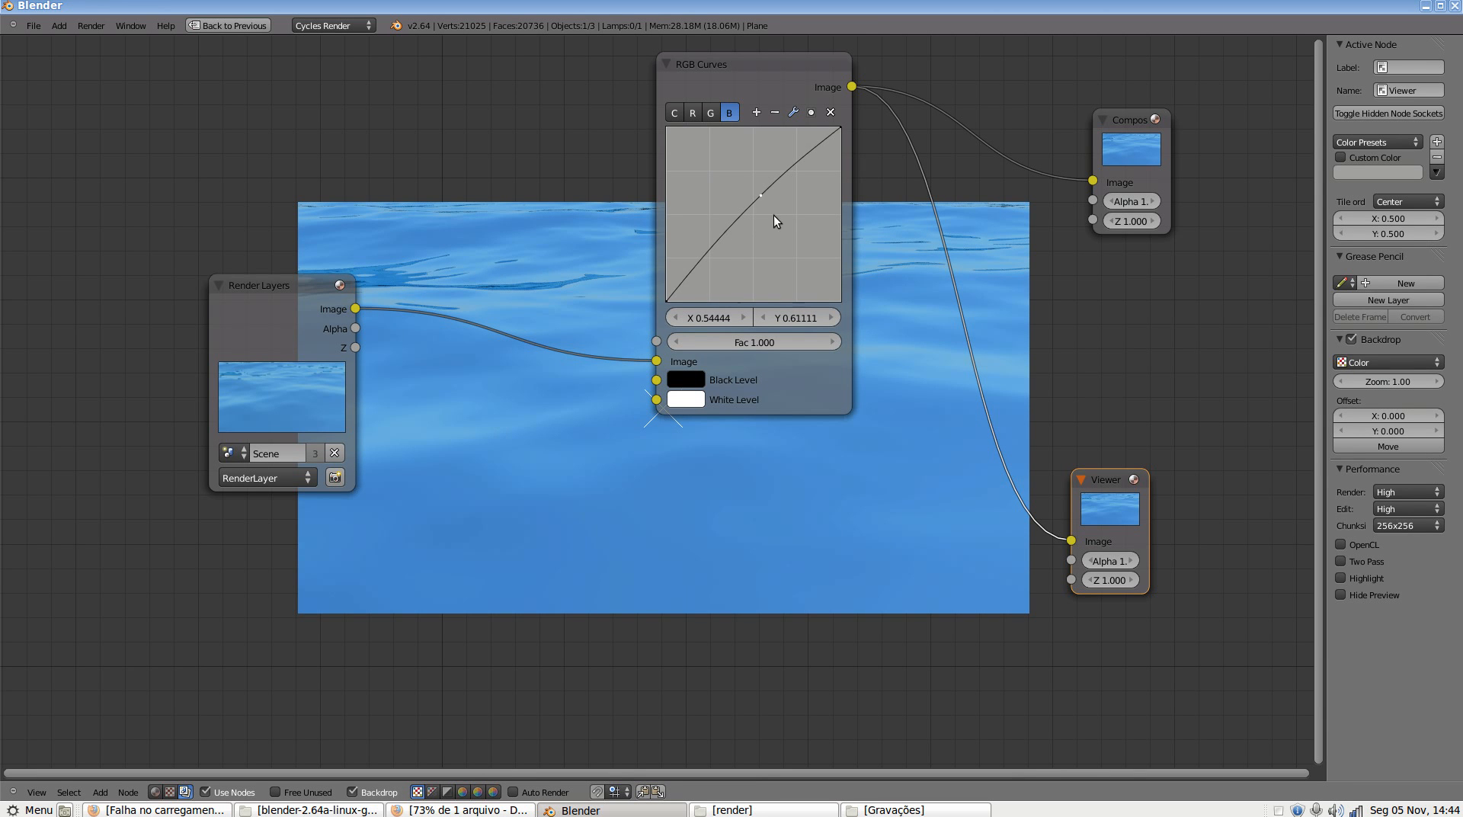
Raise the combined curve slightly to about X 0.544, Y 0.589 and move the RGB Curves node closer to Render Layers
{"action": "left_click", "coordinate": [675, 113]}
{"action": "mouse_move", "coordinate": [757, 211]}
{"action": "left_mouse_down"}
{"action": "mouse_move", "coordinate": [757, 195]}
{"action": "mouse_move", "coordinate": [781, 206]}
{"action": "mouse_move", "coordinate": [764, 200]}
{"action": "left_mouse_up"}
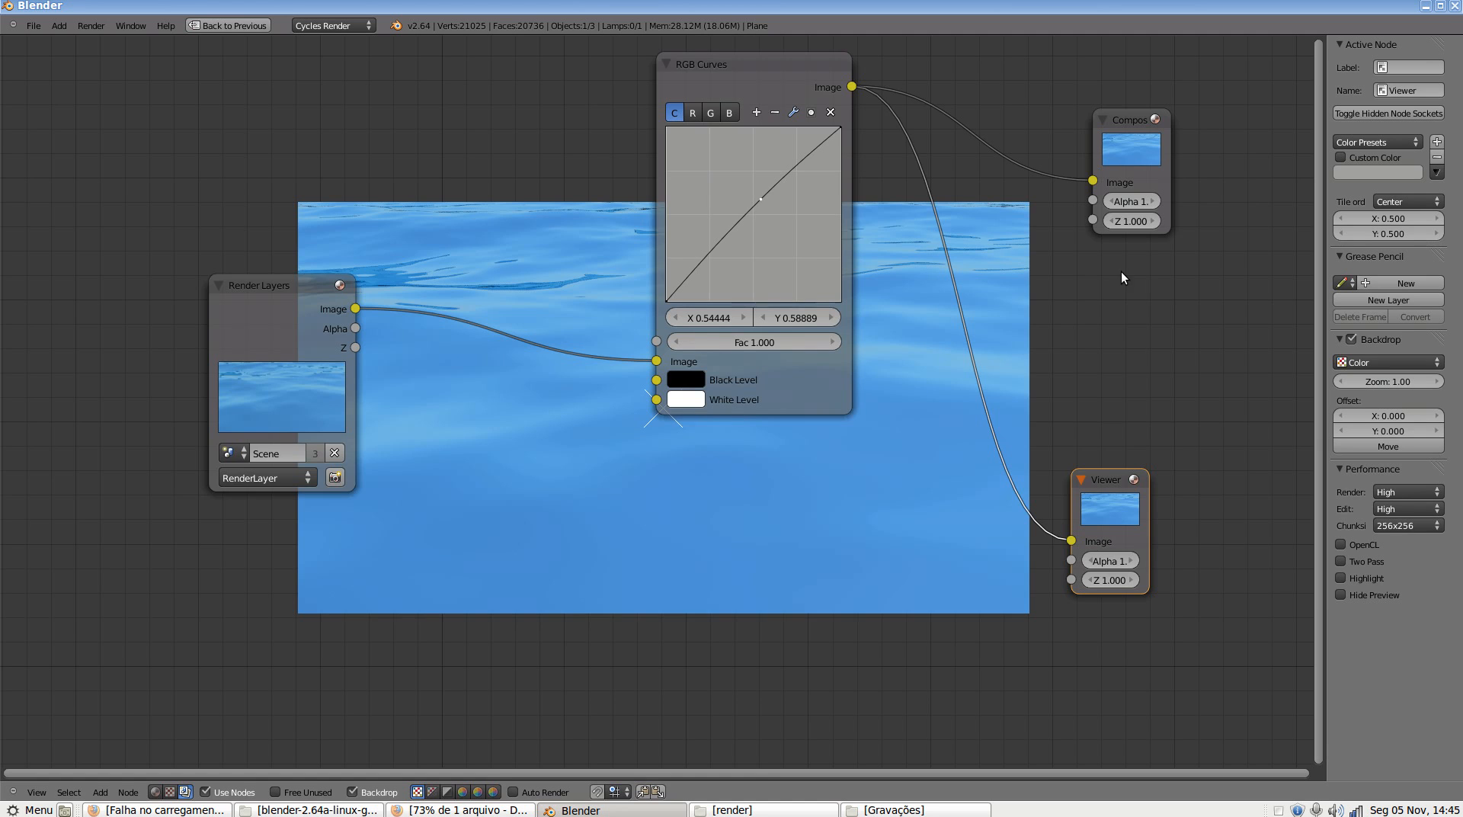
{"action": "scroll", "coordinate": [1114, 340], "scroll_direction": "down", "scroll_amount": 1}
{"action": "left_click_drag", "start_coordinate": [813, 98], "coordinate": [734, 152]}
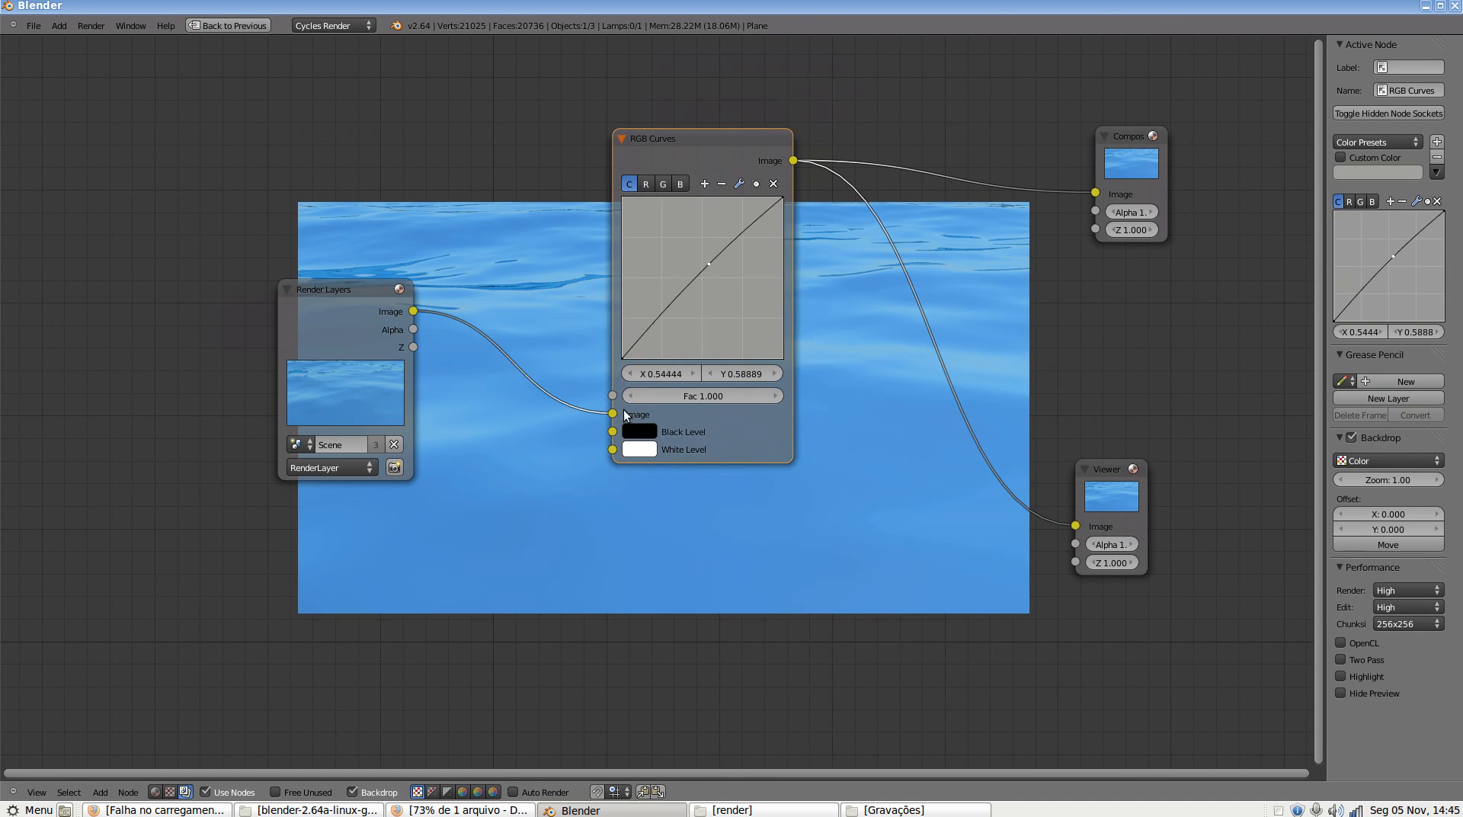
{"action": "scroll", "coordinate": [833, 361], "scroll_direction": "down", "scroll_amount": 5}
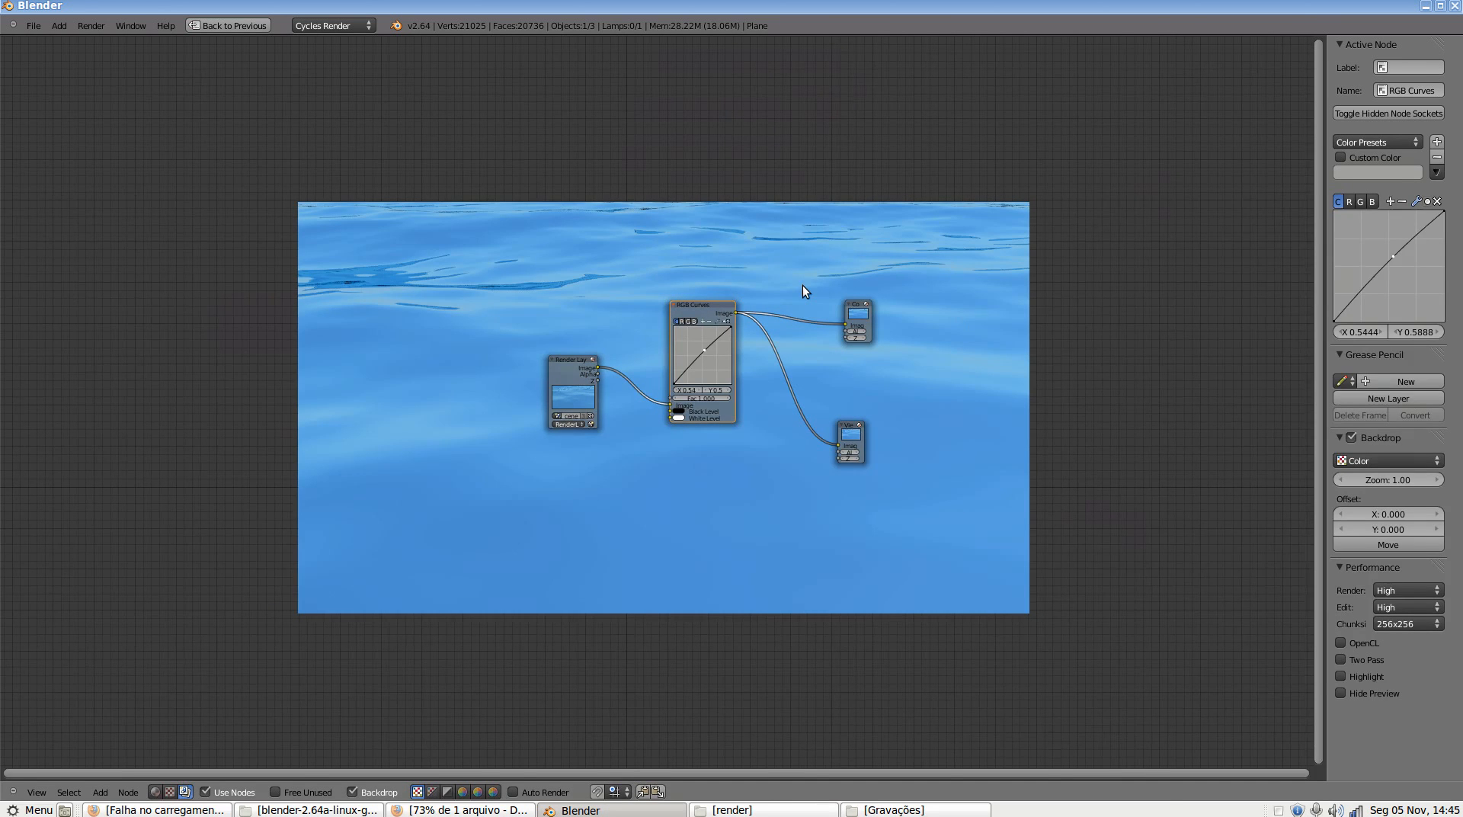
Restore the multi-editor layout from the maximized Node Editor and show the scene's render settings, including the compute device
{"action": "key", "text": "ctrl+Up"}
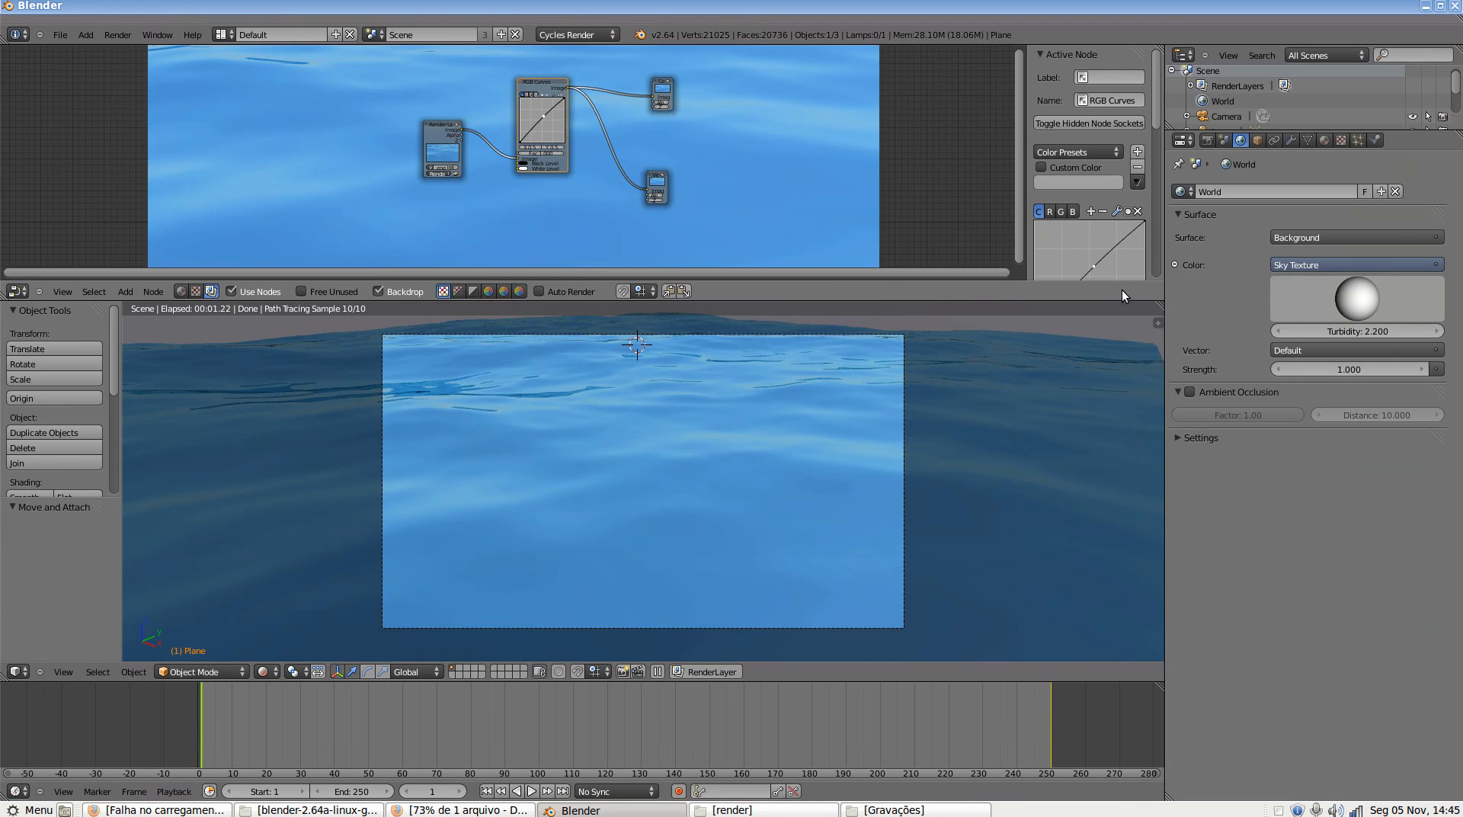
{"action": "left_click", "coordinate": [1208, 141]}
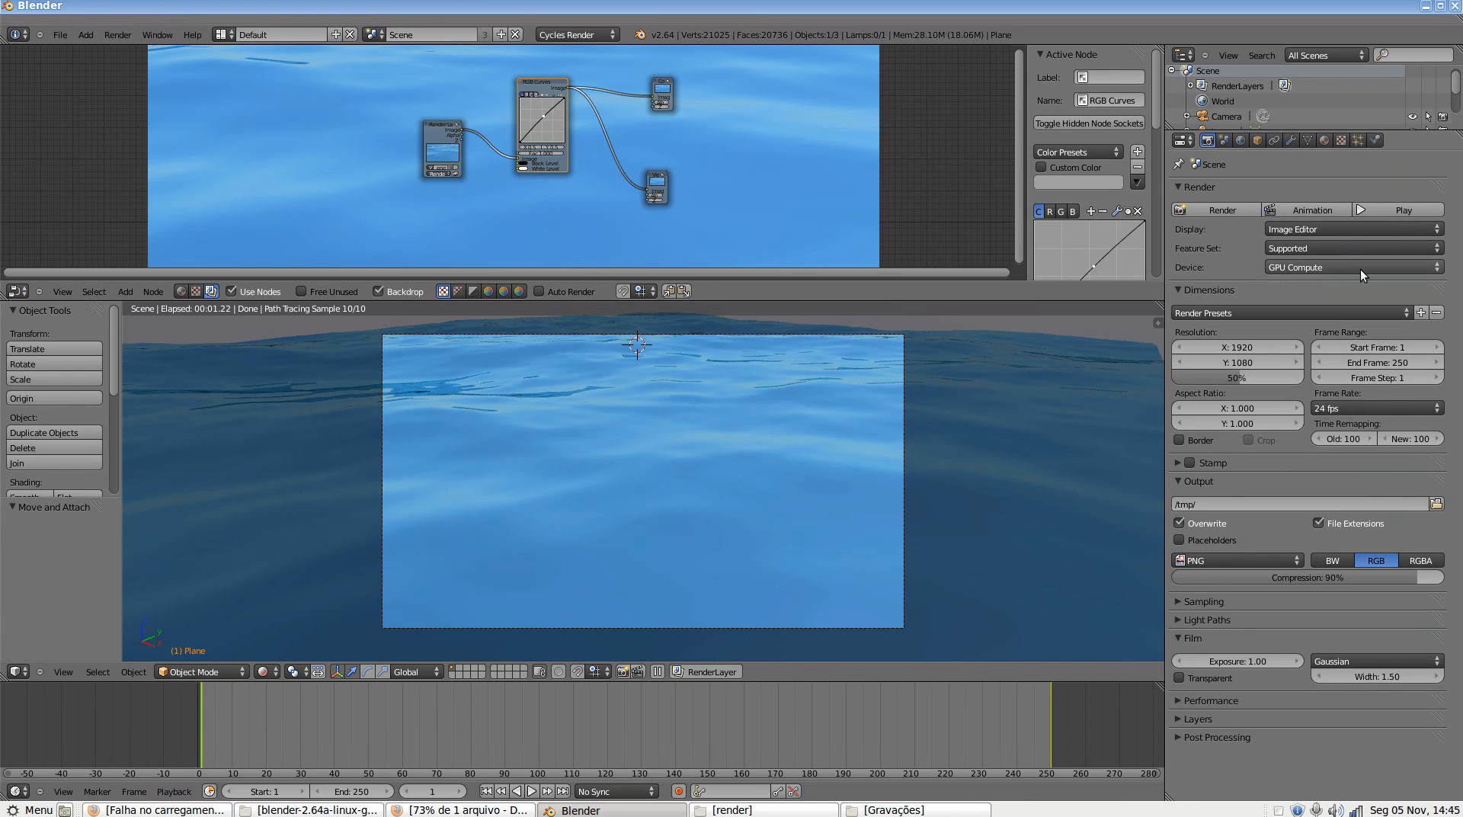
{"action": "left_click", "coordinate": [1291, 269]}
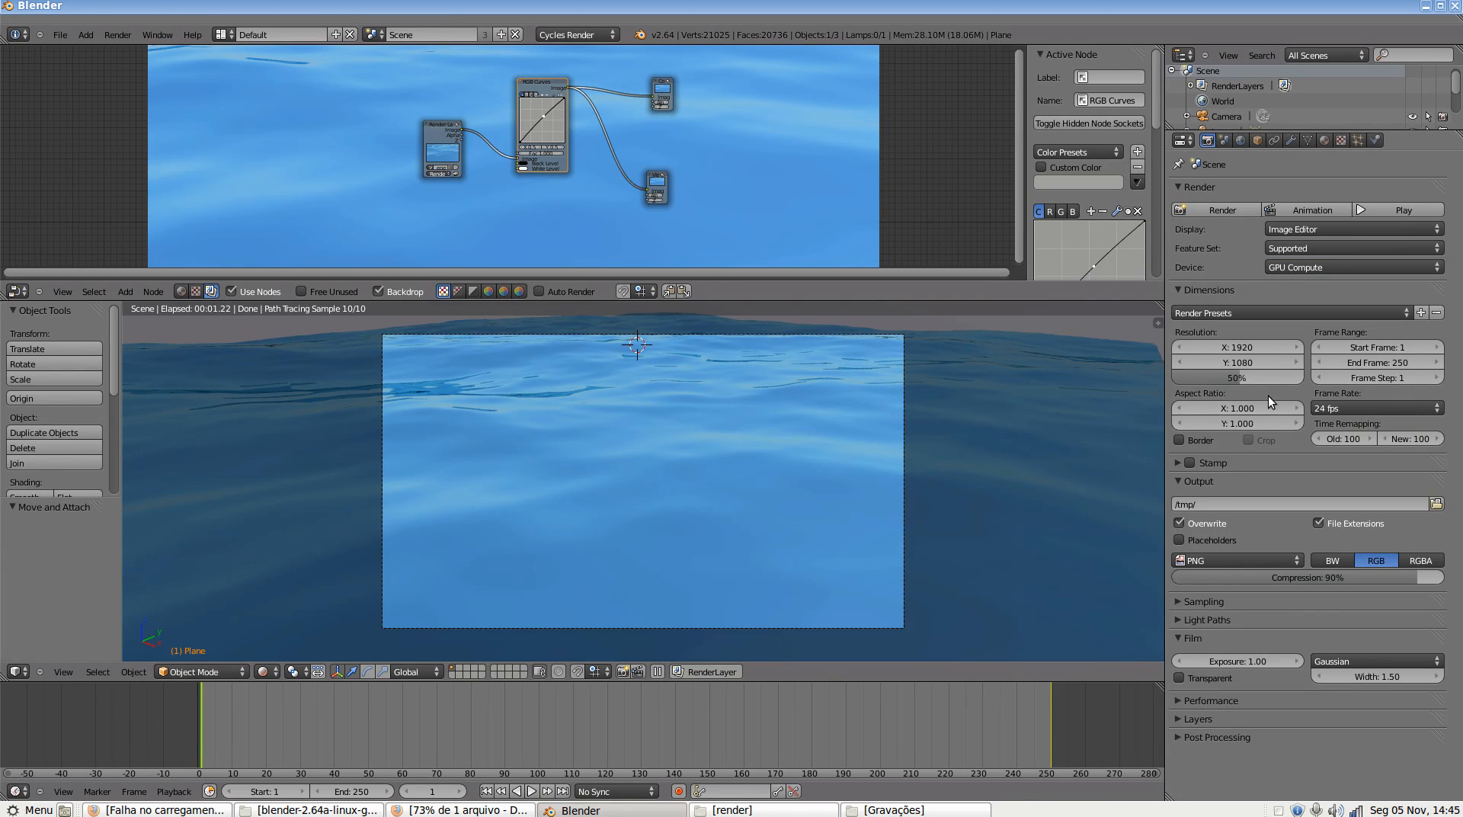
Set the horizontal render resolution to 1280 pixels
{"action": "left_click", "coordinate": [1233, 349]}
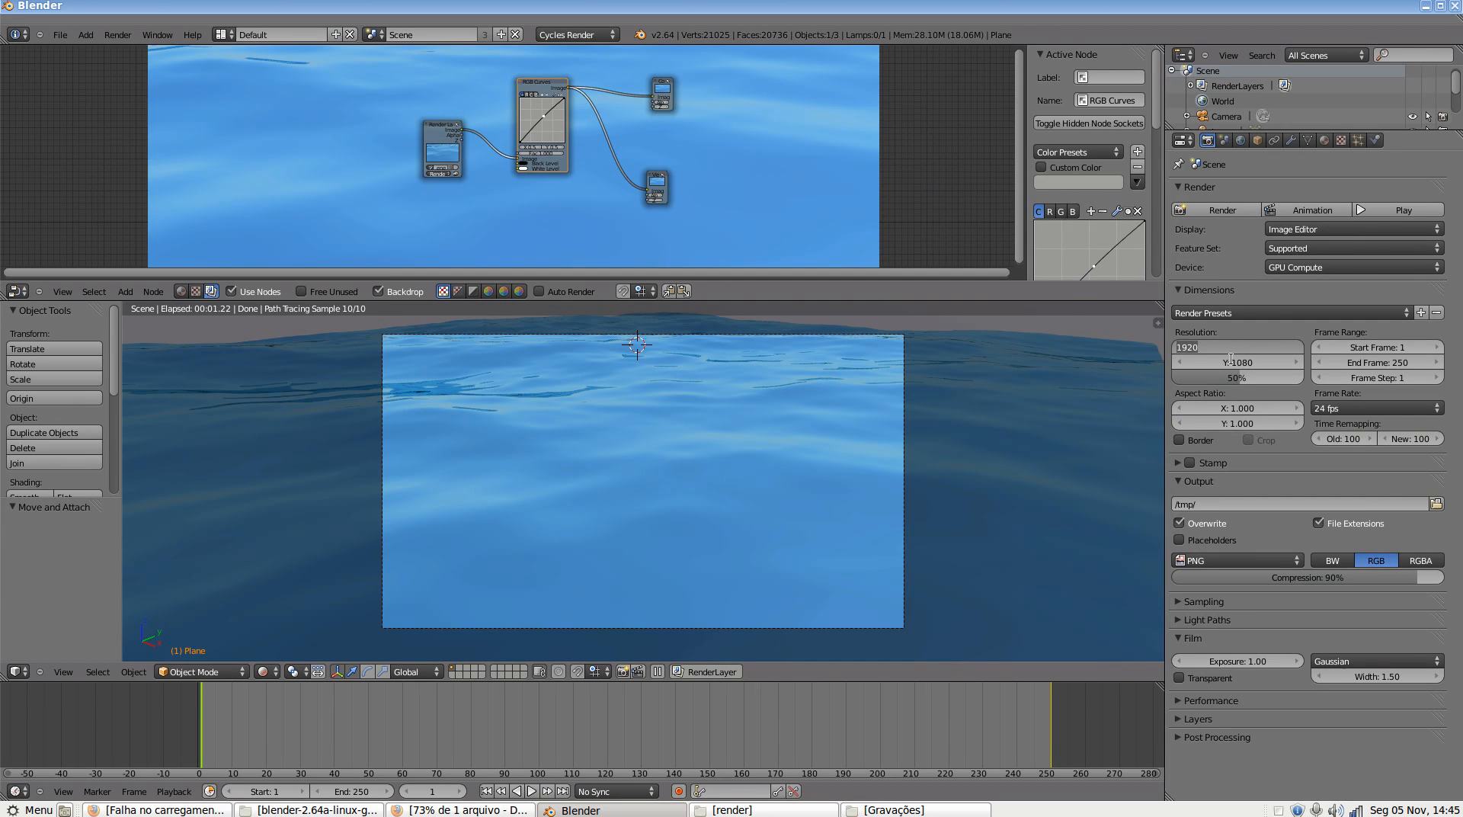
{"action": "type", "text": "1280"}
{"action": "key", "text": "Return"}
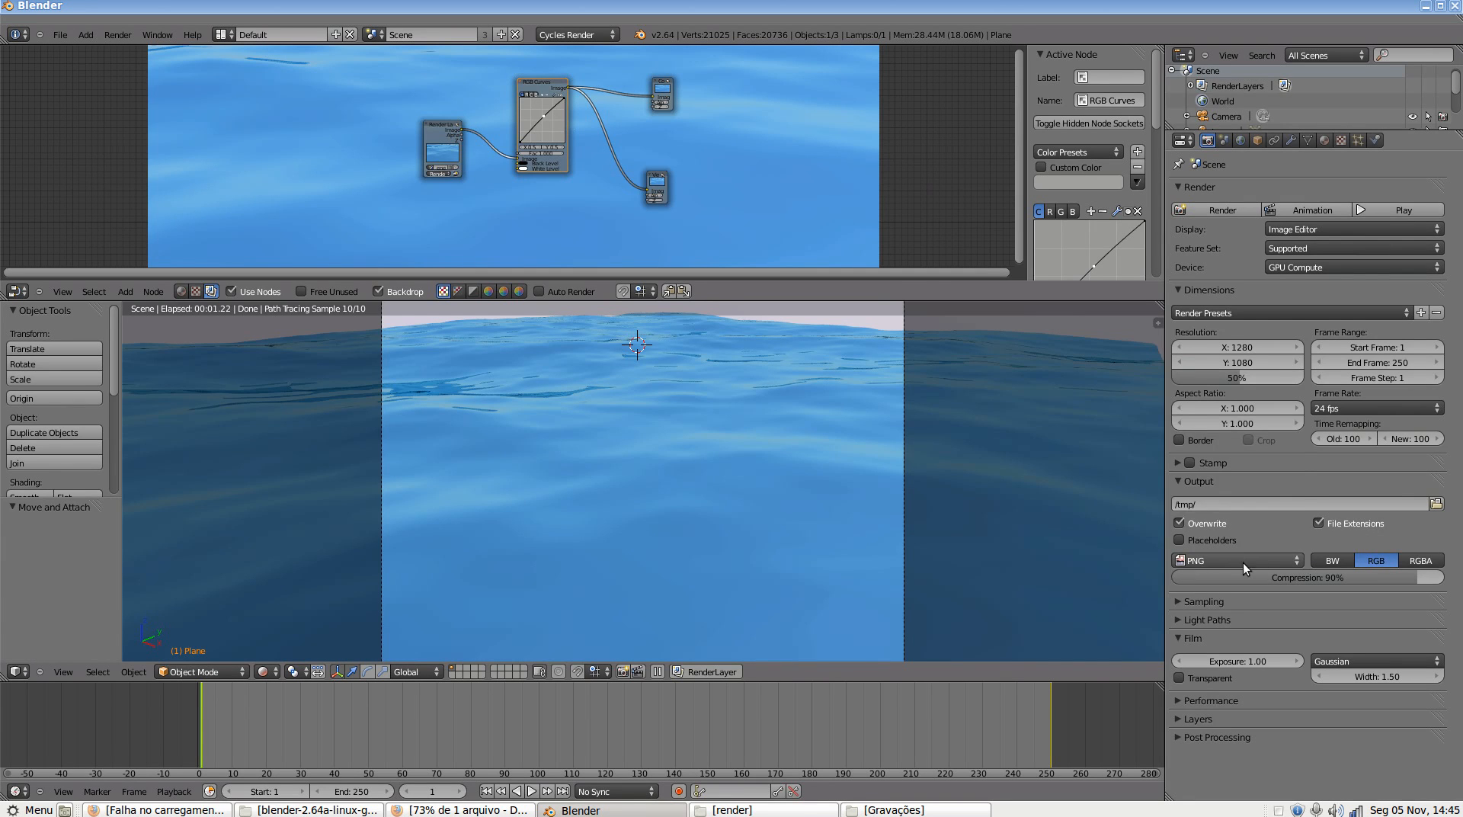
Set the render output file format to JPEG
{"action": "left_click", "coordinate": [1278, 560]}
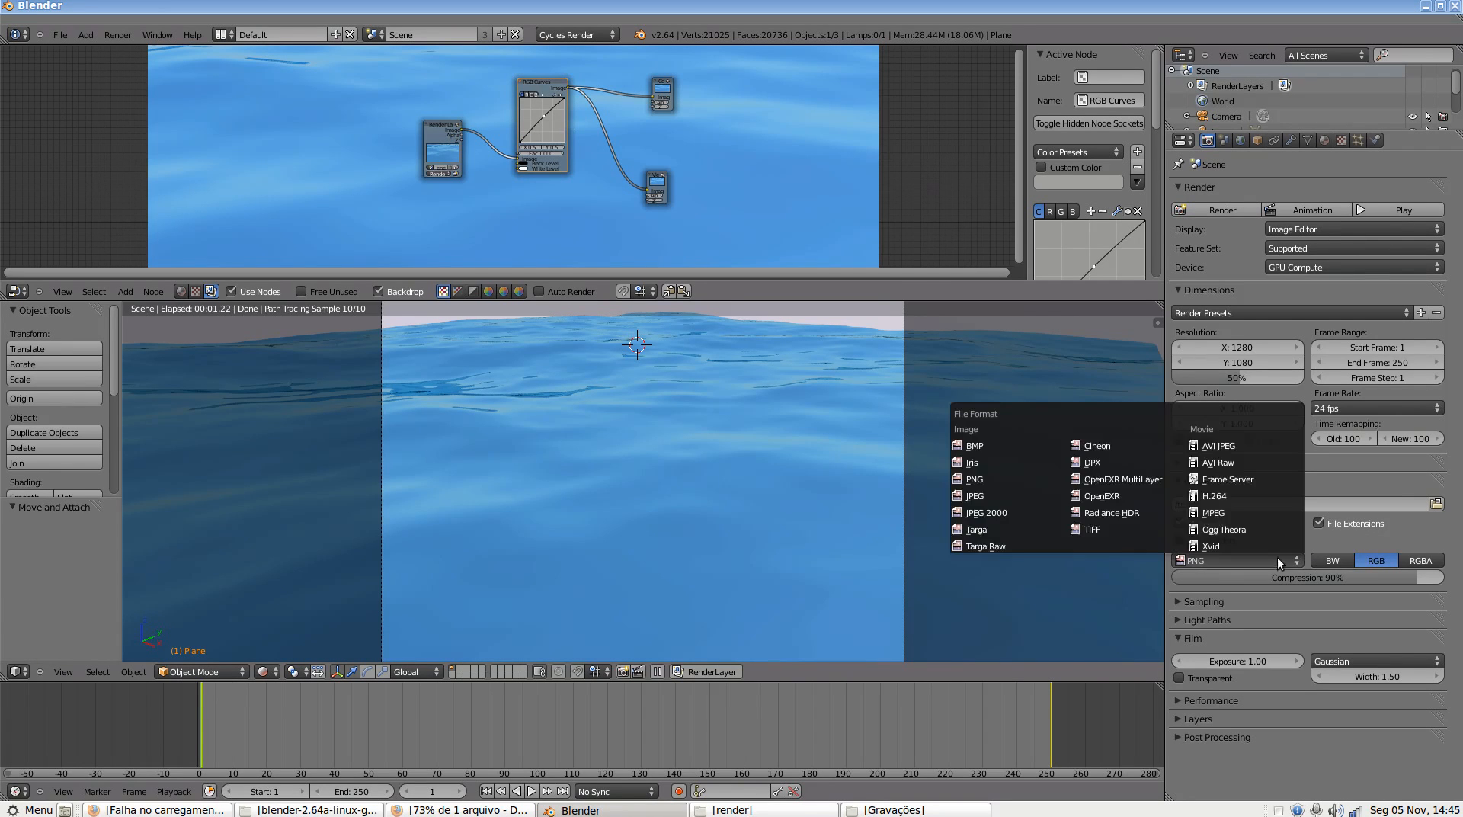
{"action": "left_click", "coordinate": [1031, 496]}
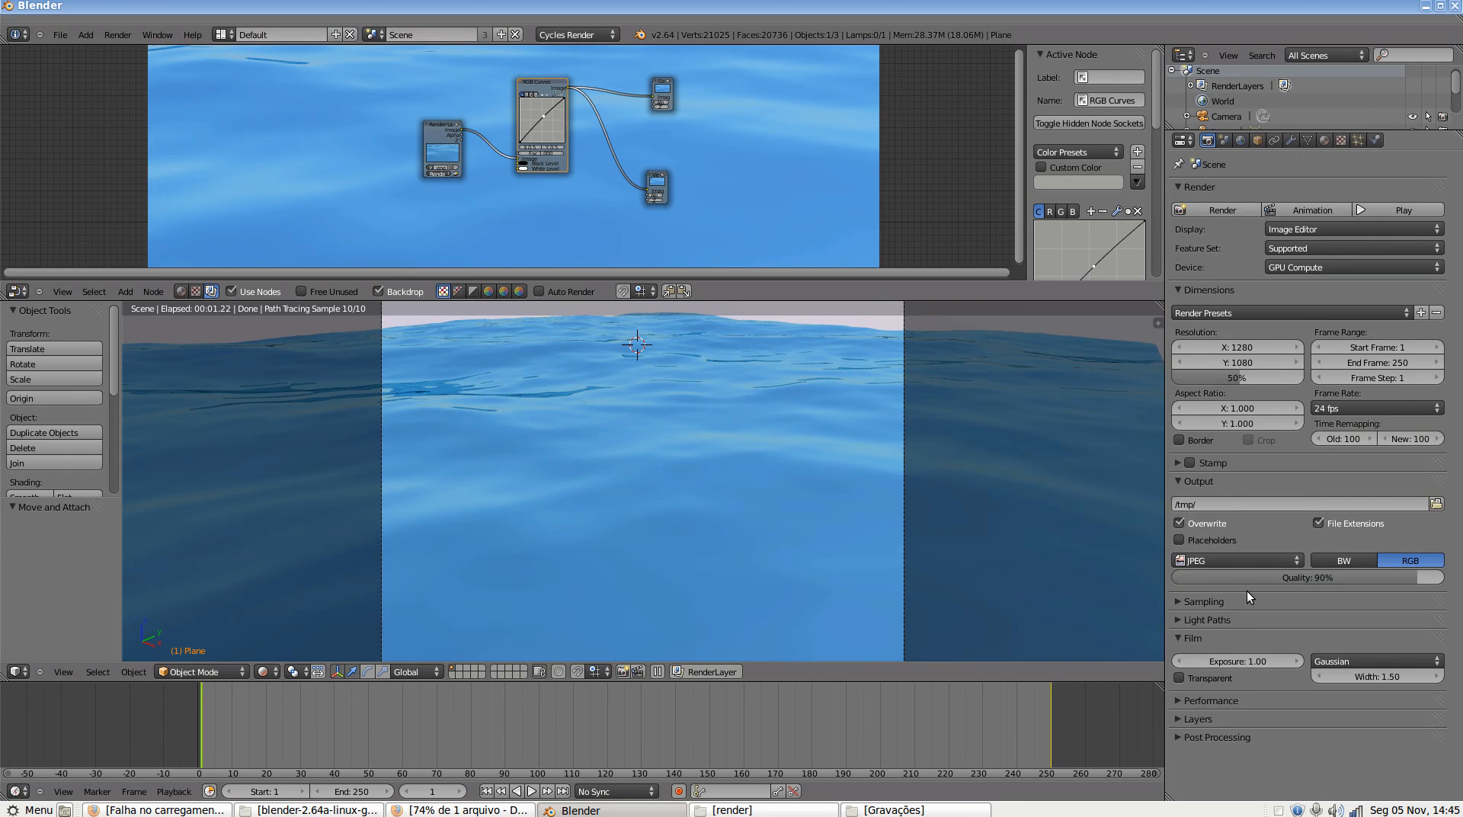
{"action": "left_click", "coordinate": [1240, 561]}
{"action": "left_click", "coordinate": [1292, 561]}
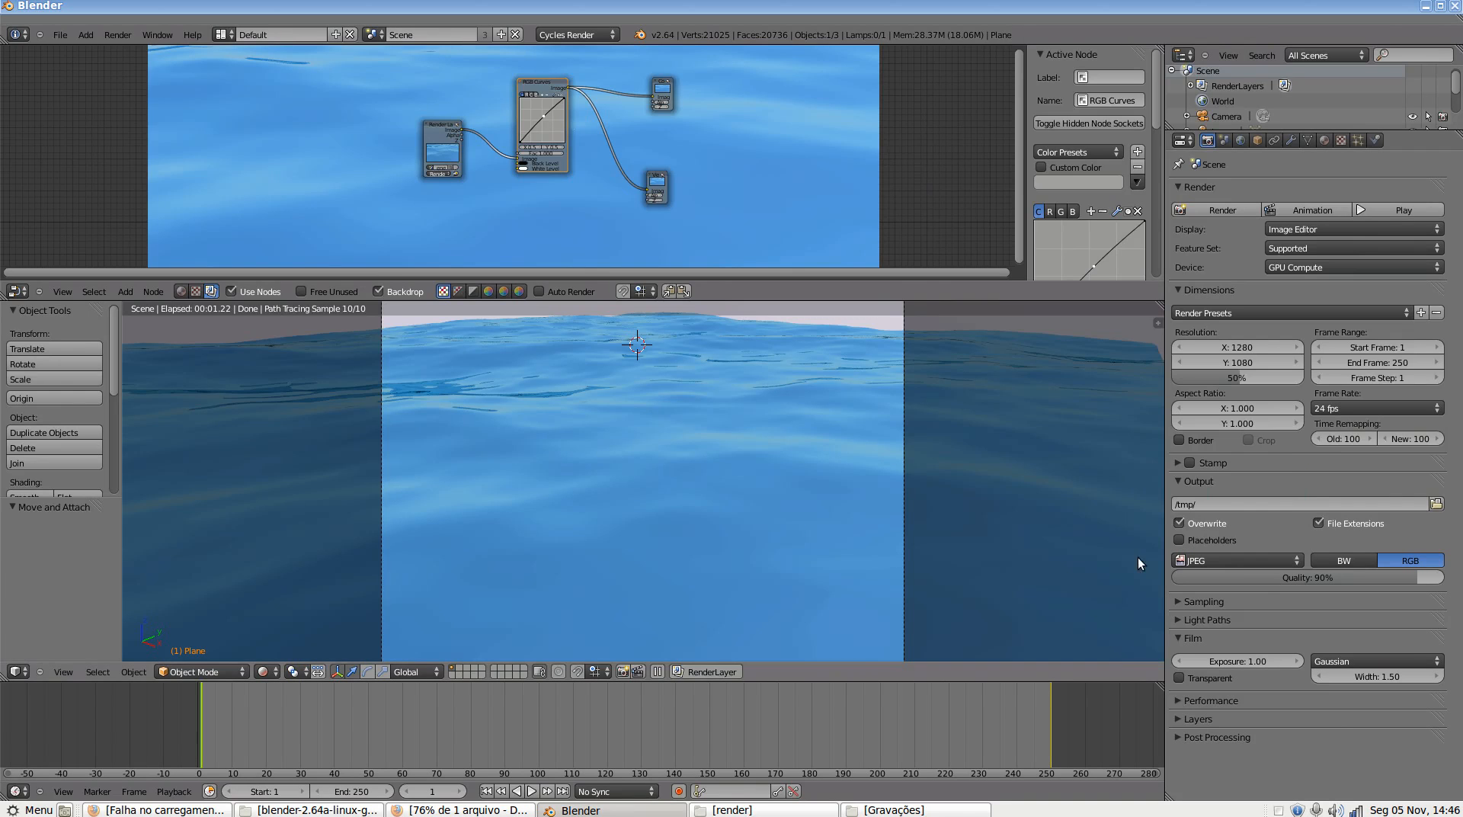
Check the camera framing in the 3D view and set the horizontal render resolution back to 1920 pixels
{"action": "scroll", "coordinate": [898, 420], "scroll_direction": "down", "scroll_amount": 3}
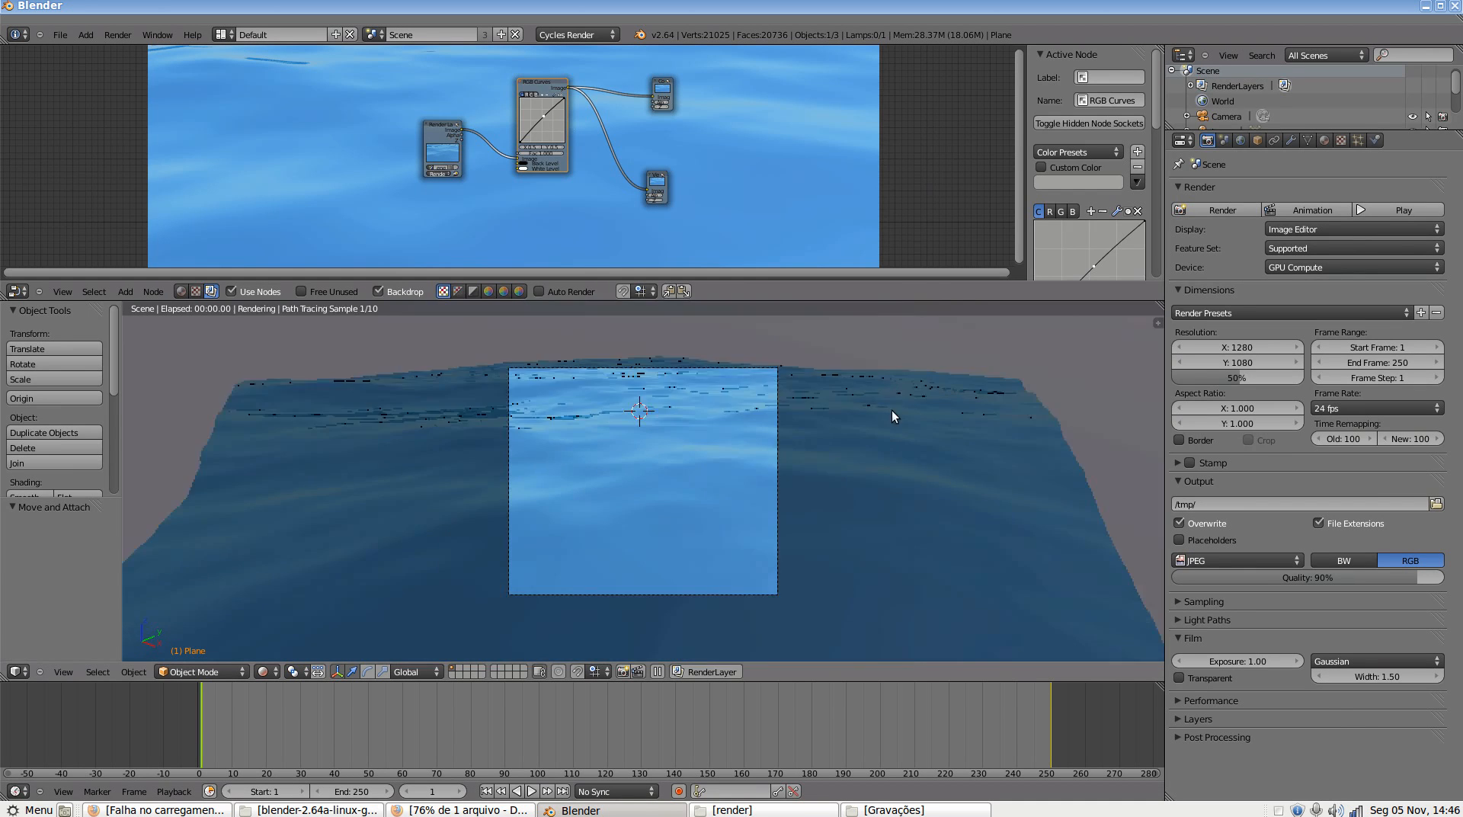
{"action": "scroll", "coordinate": [732, 425], "scroll_direction": "up", "scroll_amount": 3}
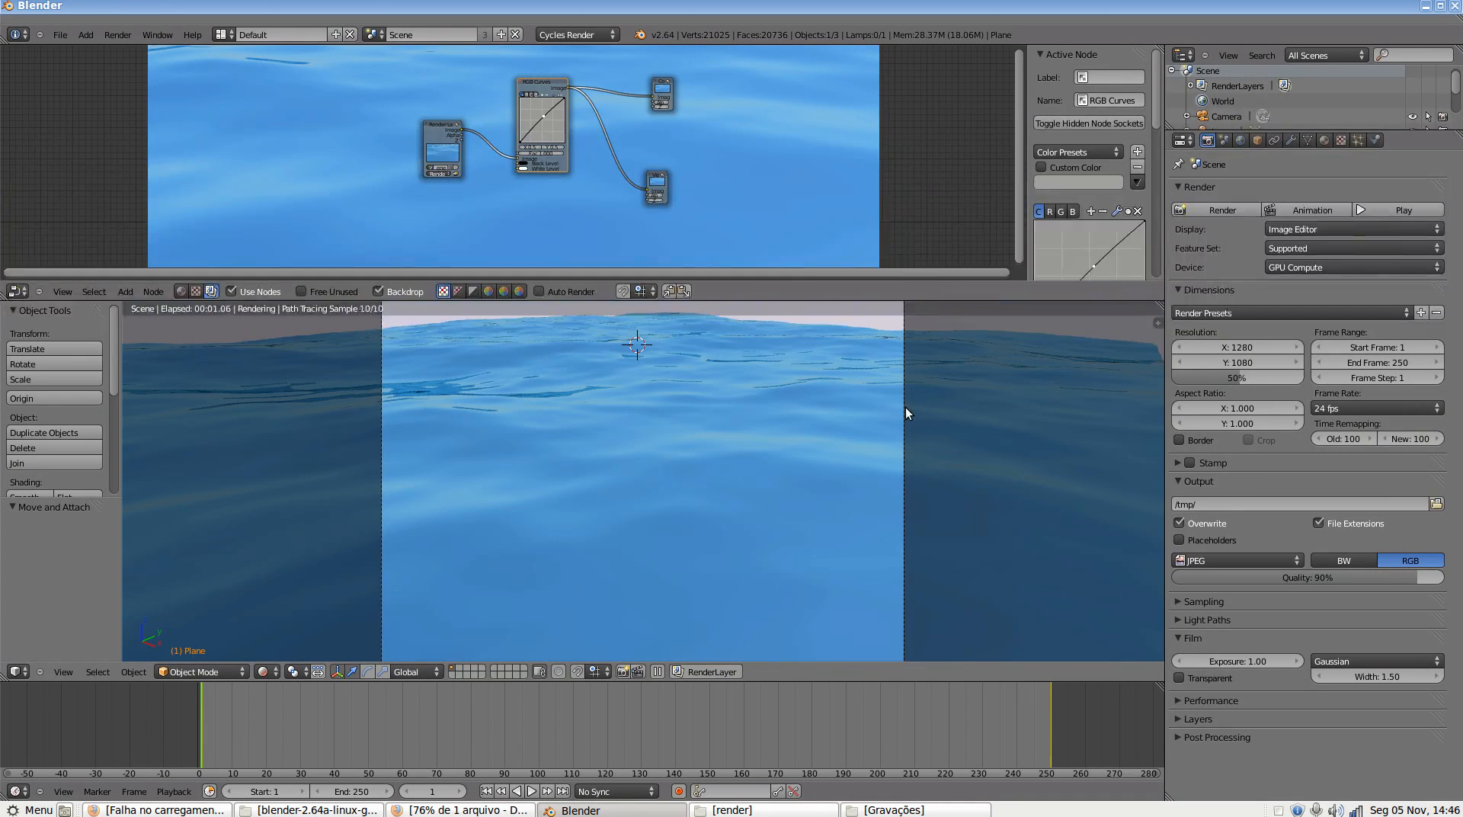
{"action": "scroll", "coordinate": [905, 407], "scroll_direction": "down", "scroll_amount": 2}
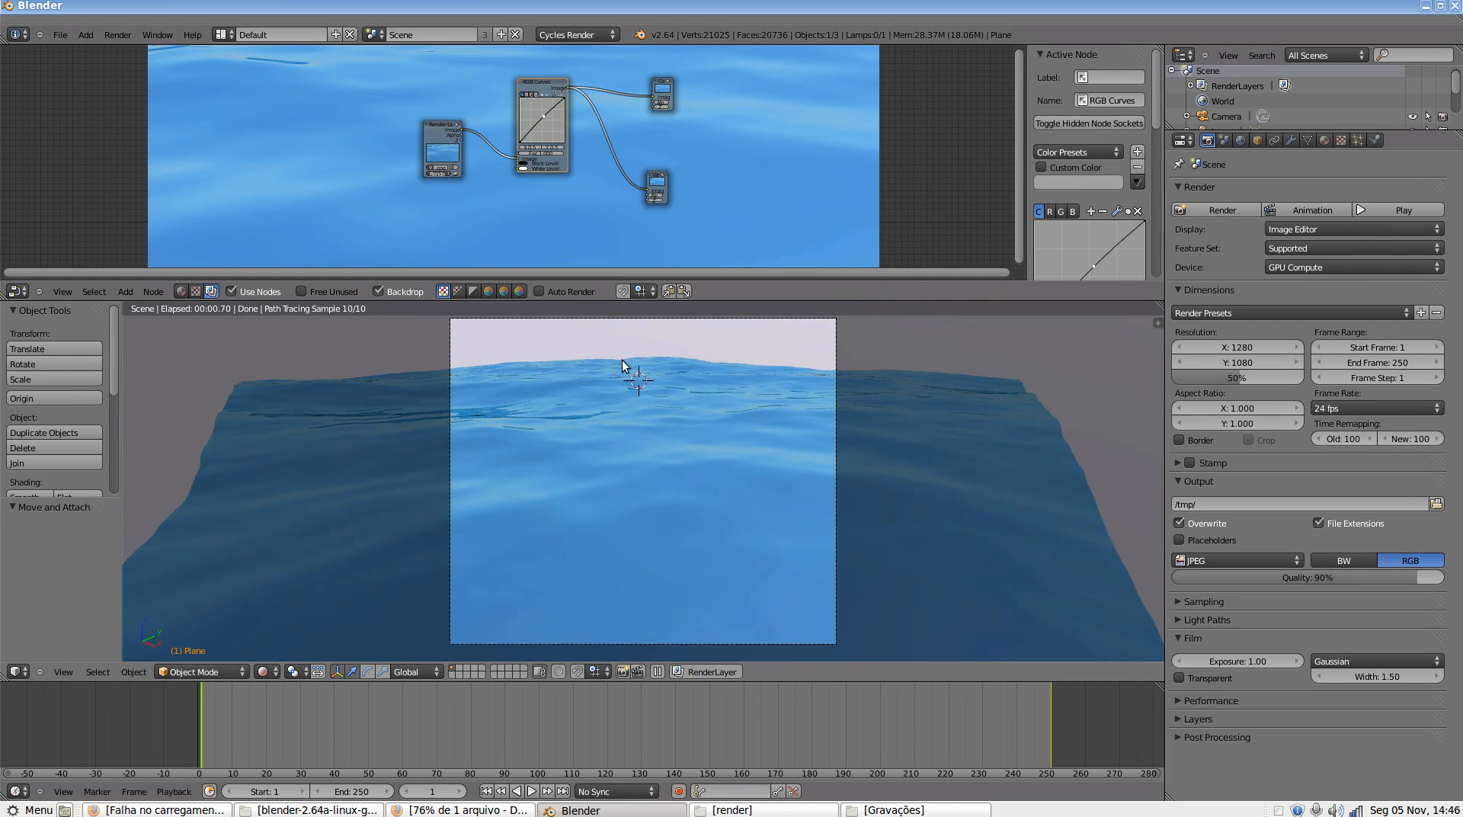
{"action": "left_click", "coordinate": [1241, 348]}
{"action": "type", "text": "192"}
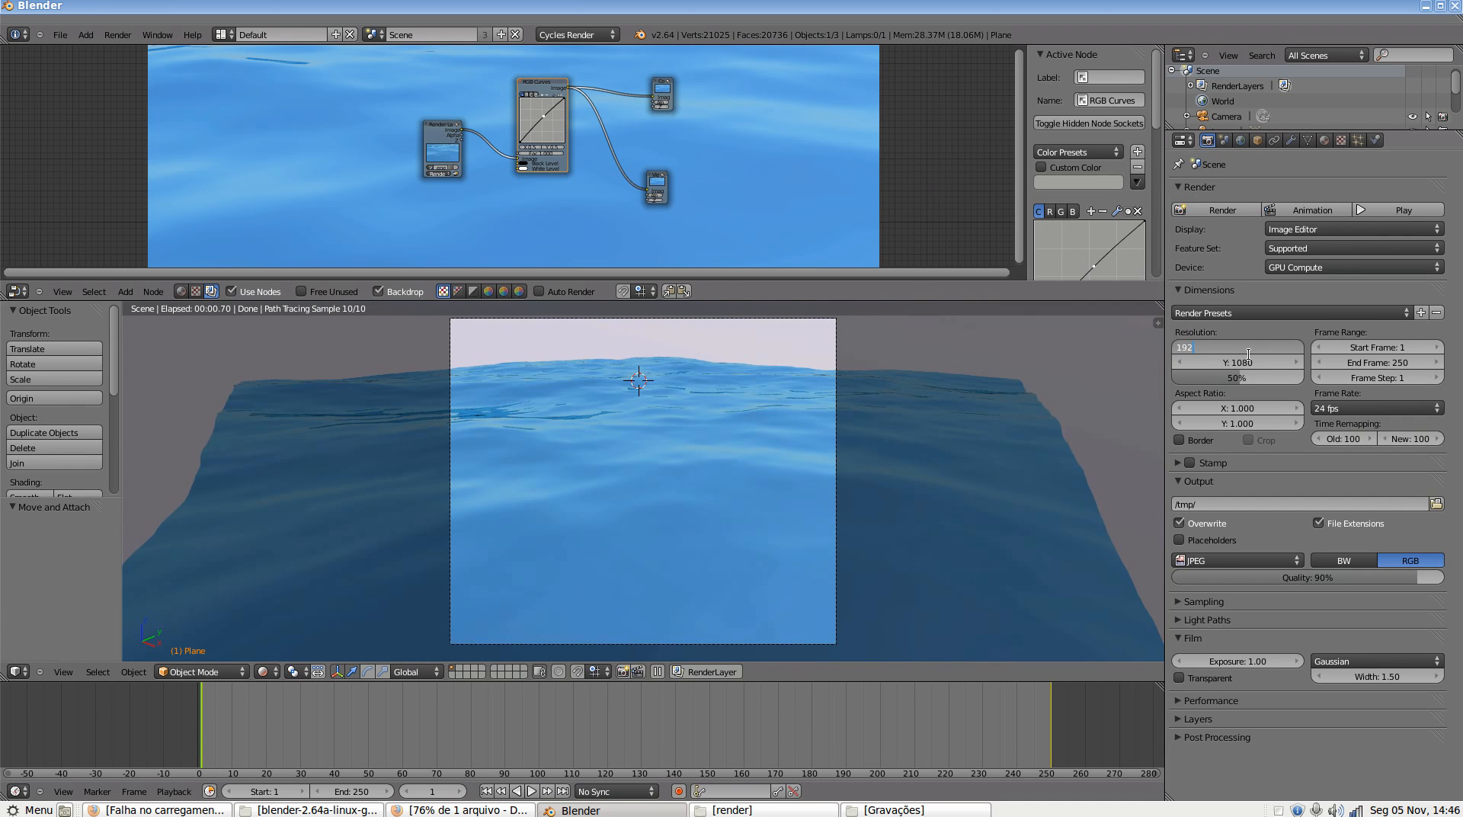
{"action": "type", "text": "0"}
{"action": "key", "text": "Return"}
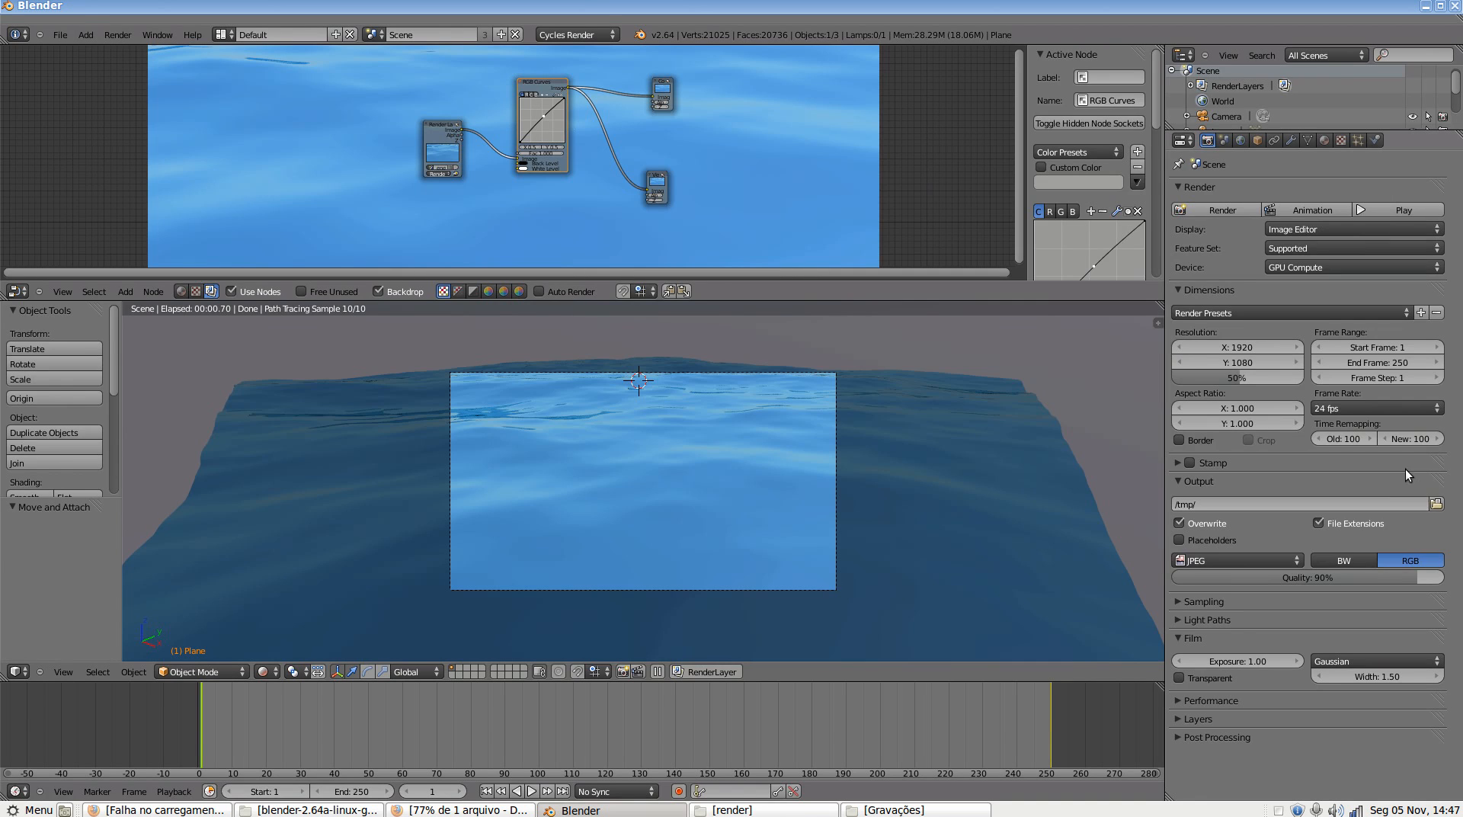
Browse for the render output location, go to Area de Trabalho in the home folder and name the output "render oceano"
{"action": "left_click", "coordinate": [1436, 504]}
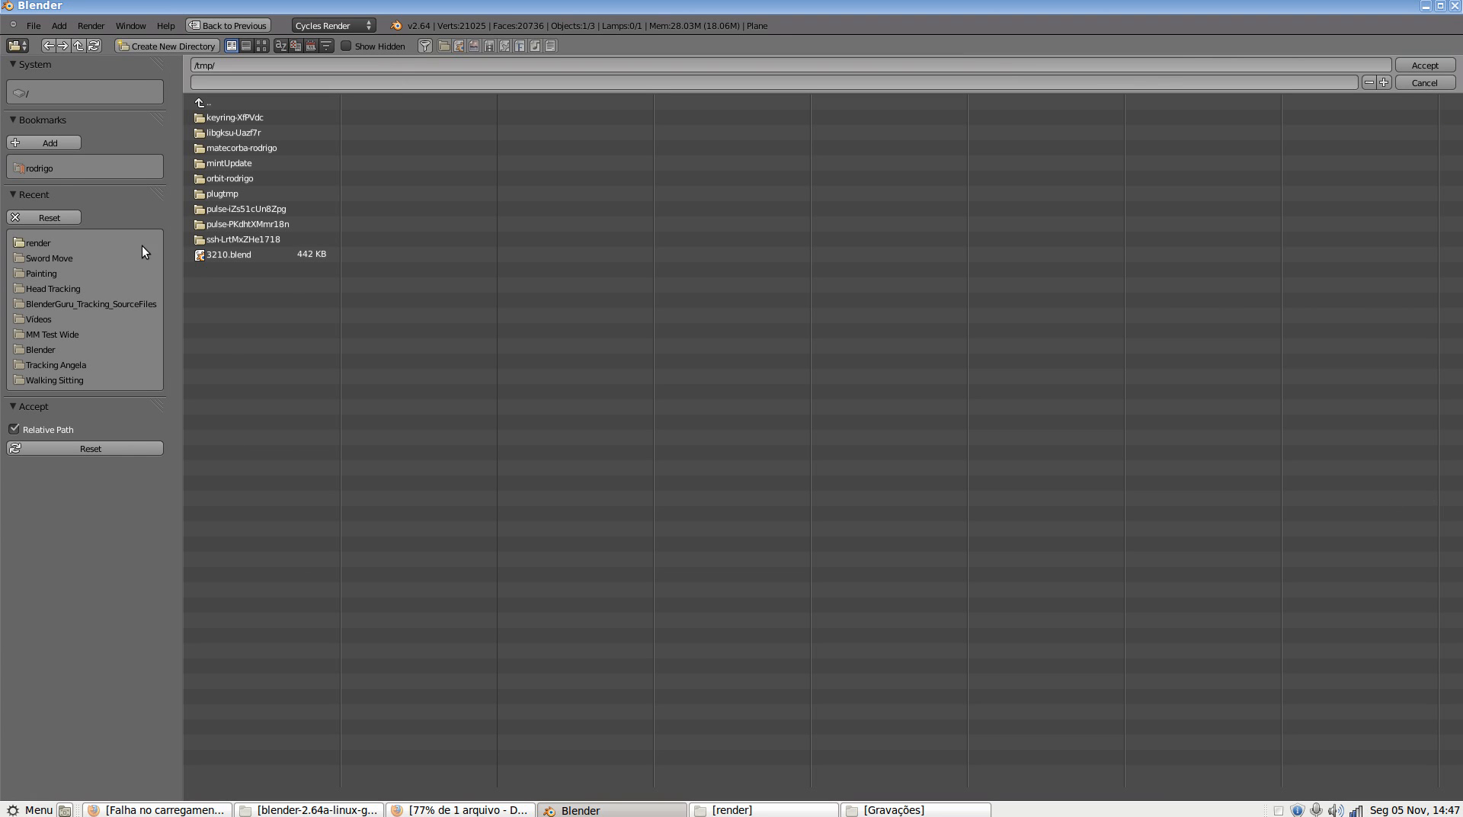
{"action": "left_click", "coordinate": [53, 168]}
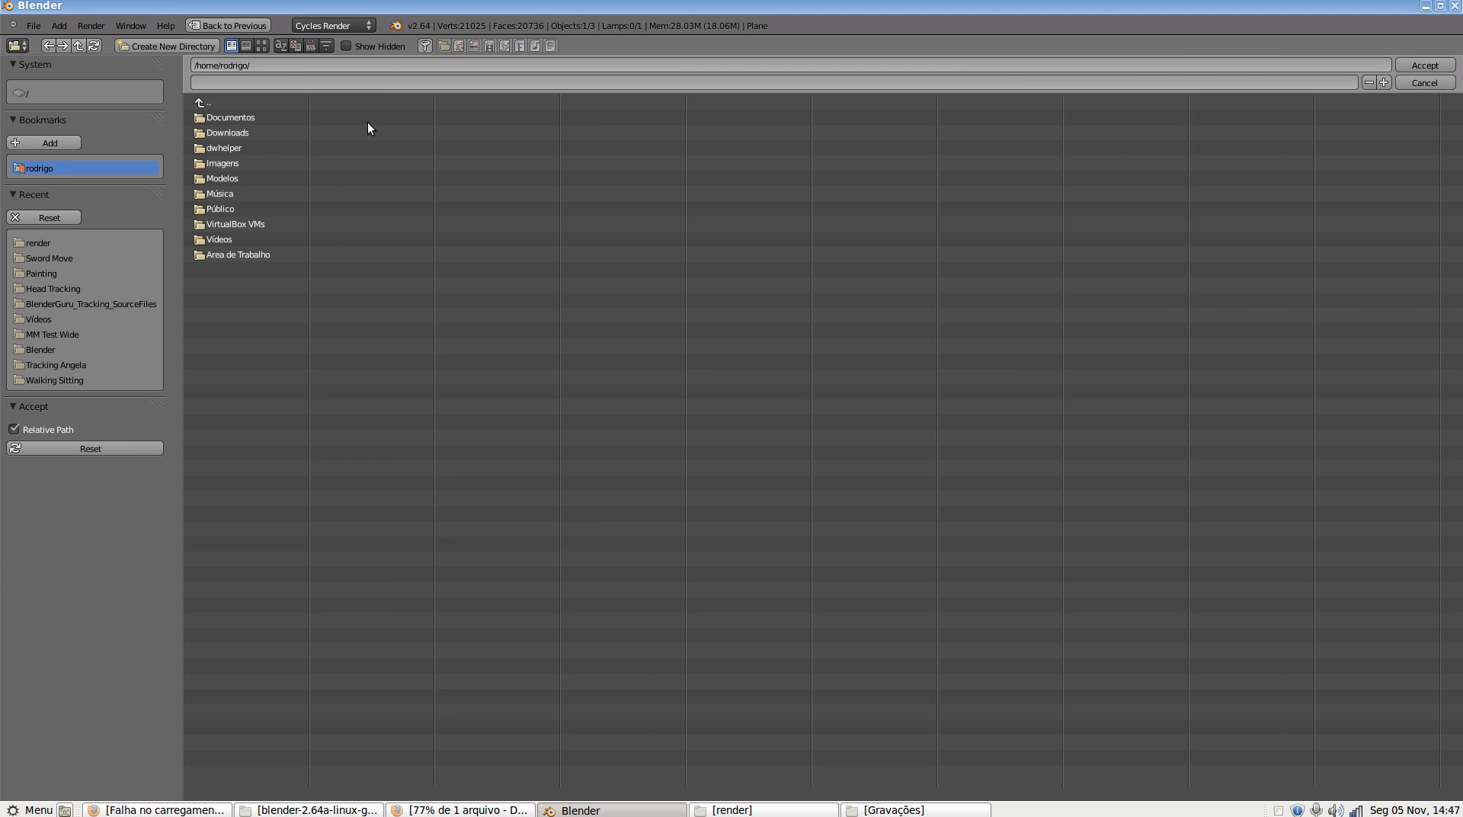
{"action": "left_click", "coordinate": [240, 255]}
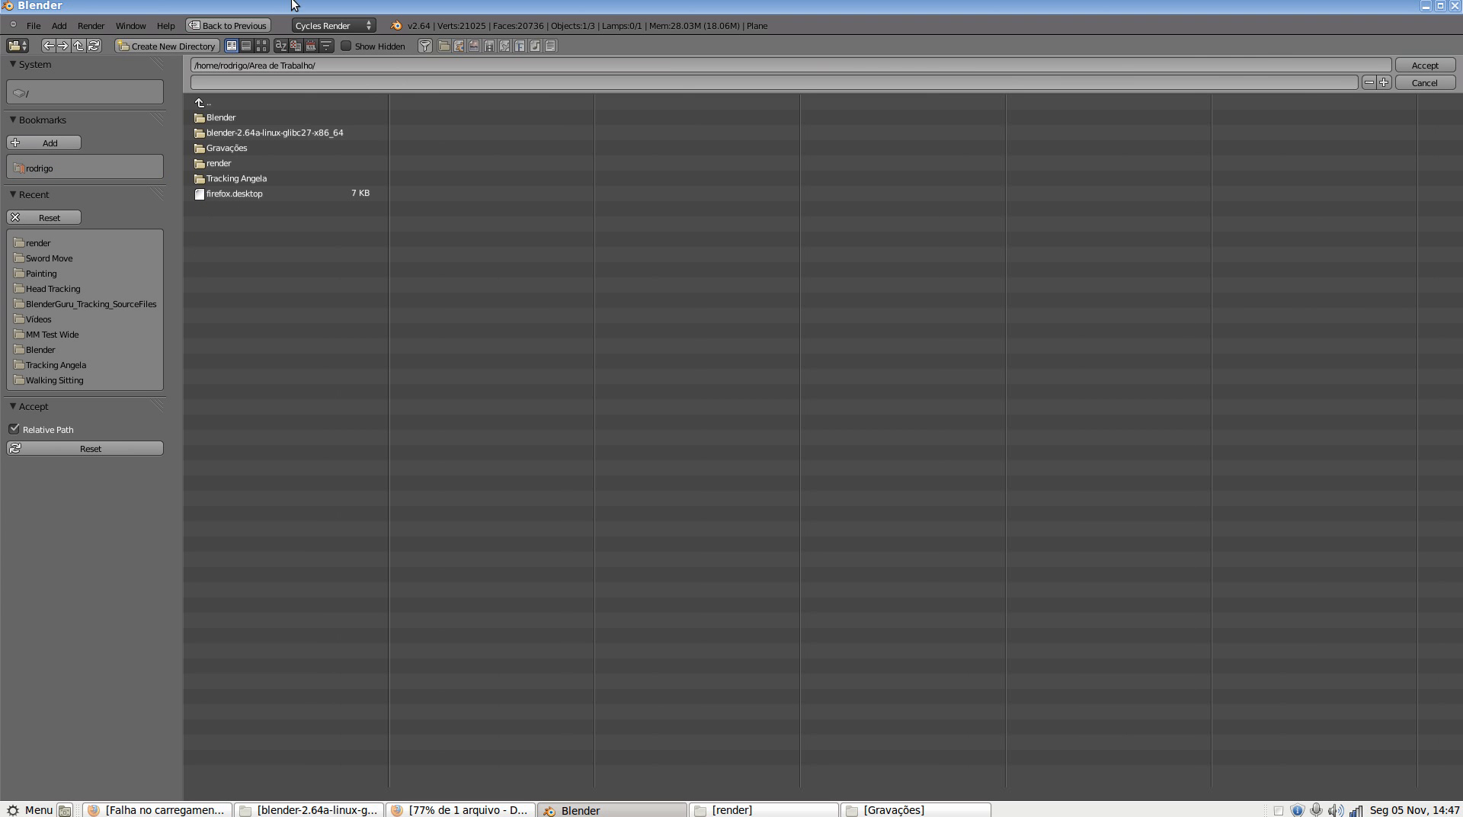
{"action": "left_click", "coordinate": [254, 84]}
{"action": "type", "text": "render oceano"}
{"action": "key", "text": "Return"}
Create a folder named "render oceano" in Area de Trabalho, enter it and accept it as the render output location
{"action": "left_click", "coordinate": [170, 46]}
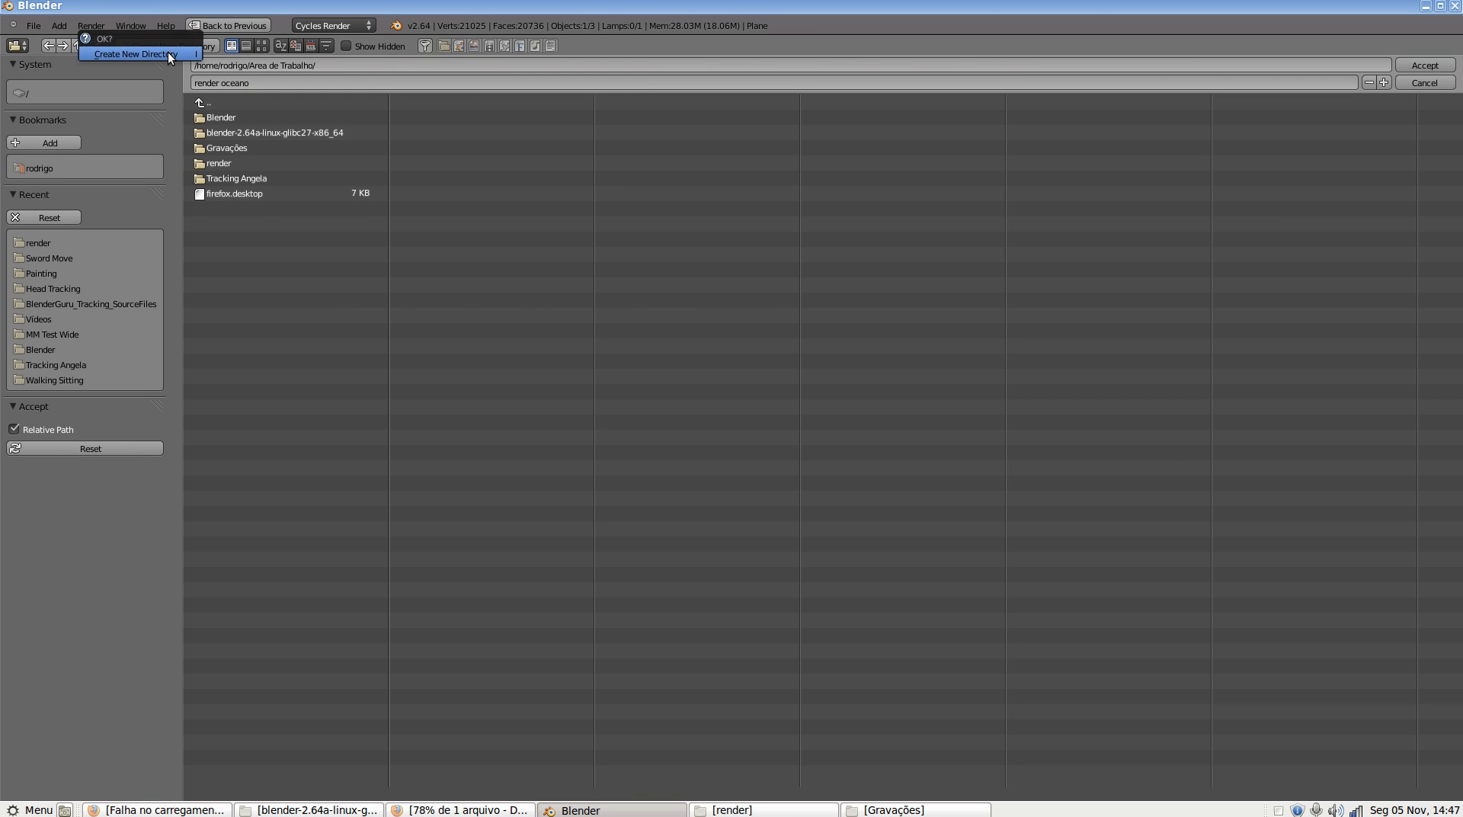
{"action": "left_click", "coordinate": [168, 54]}
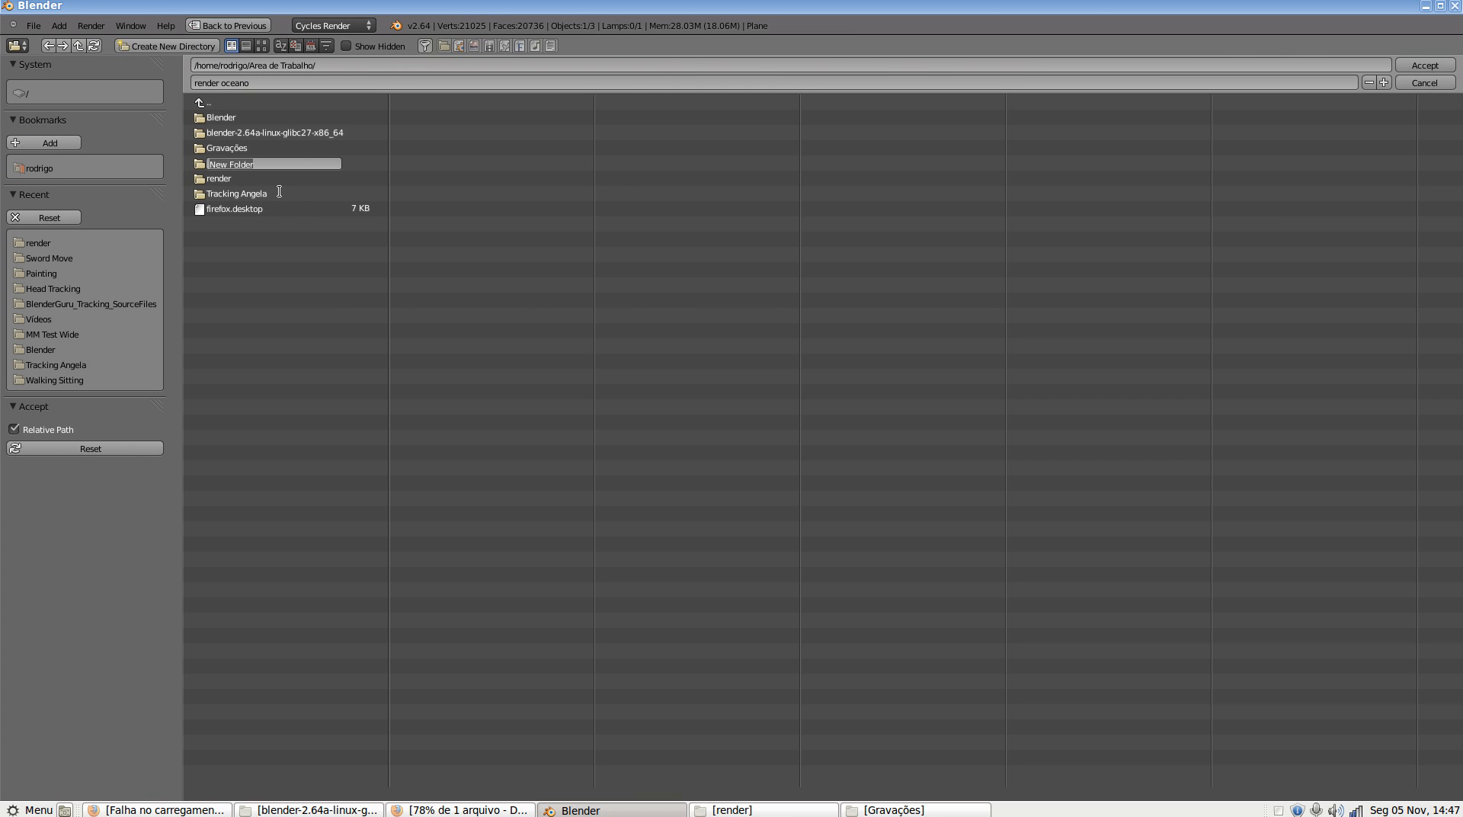
{"action": "type", "text": "re"}
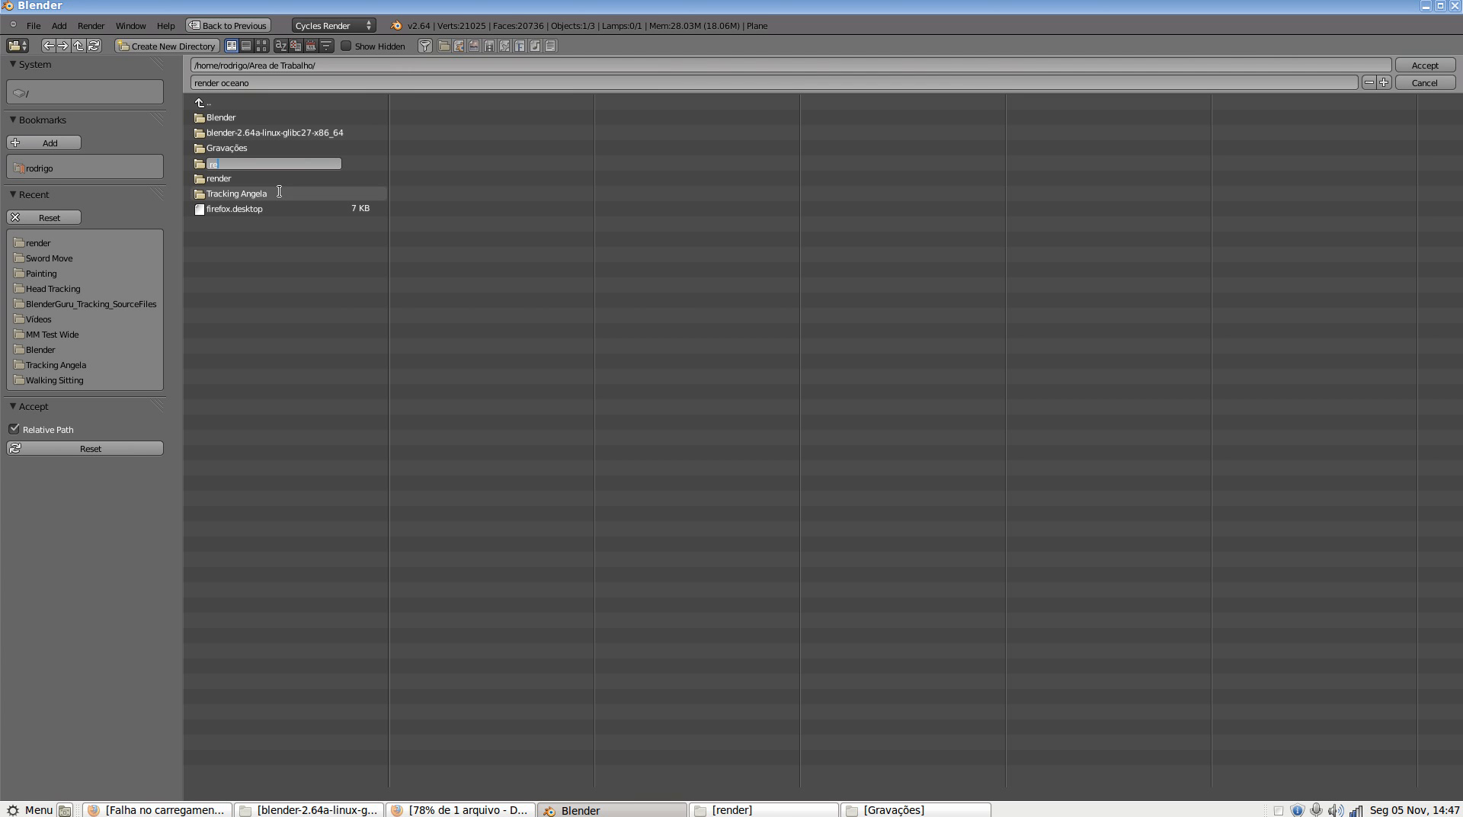
{"action": "type", "text": "nder oceano"}
{"action": "key", "text": "Return"}
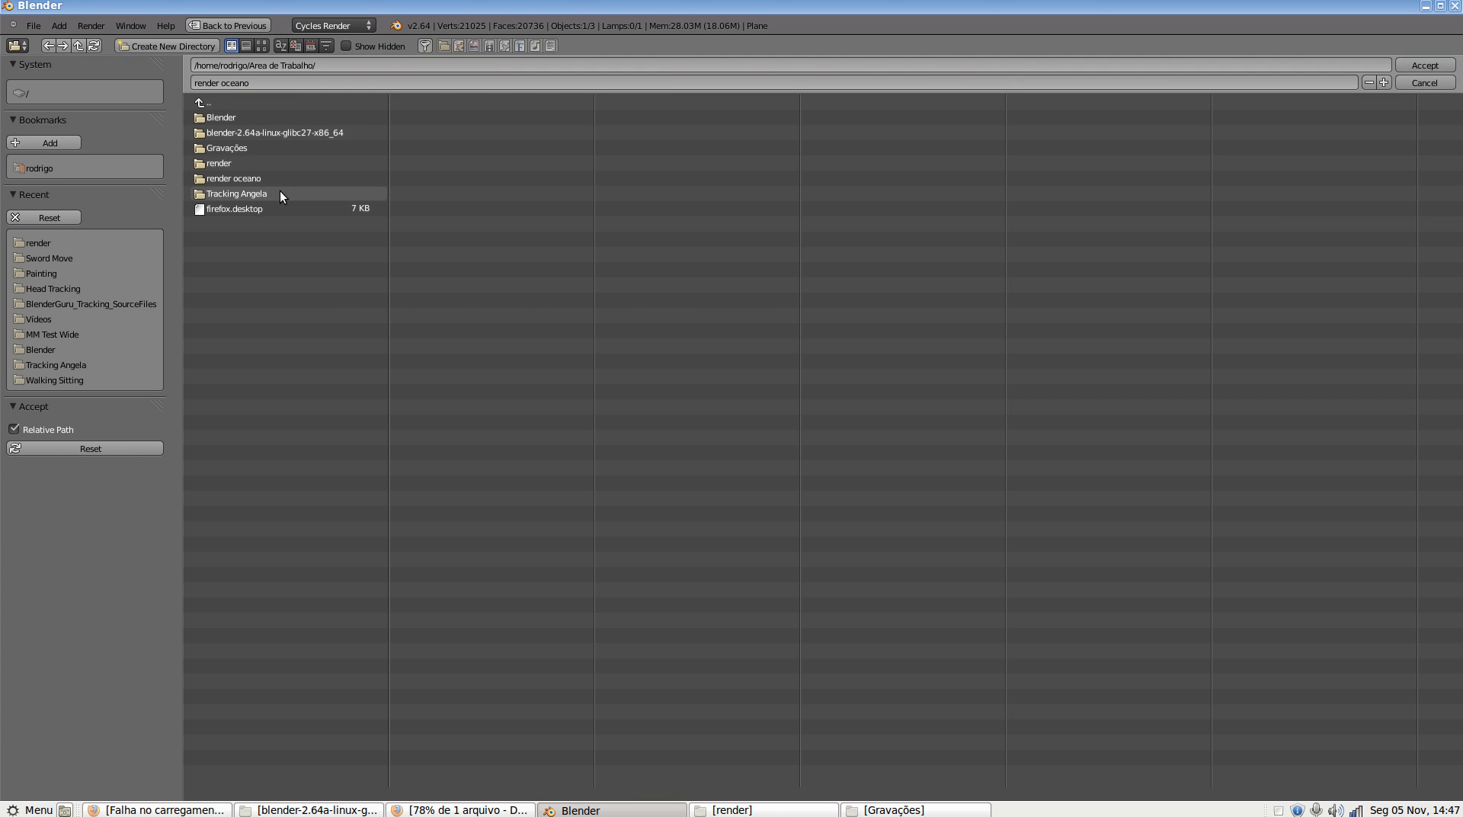
{"action": "left_click", "coordinate": [241, 180]}
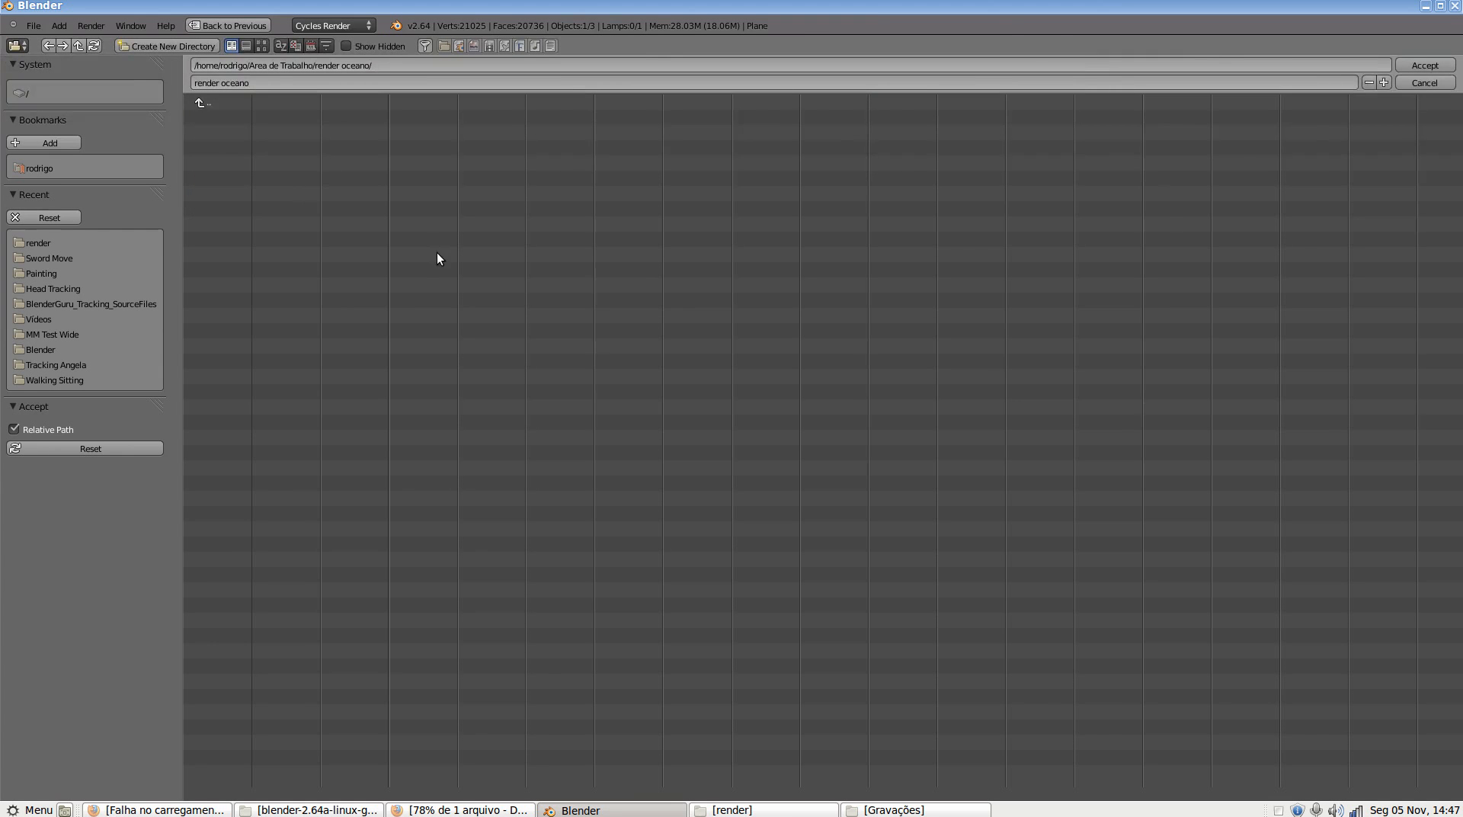
{"action": "key", "text": "Return"}
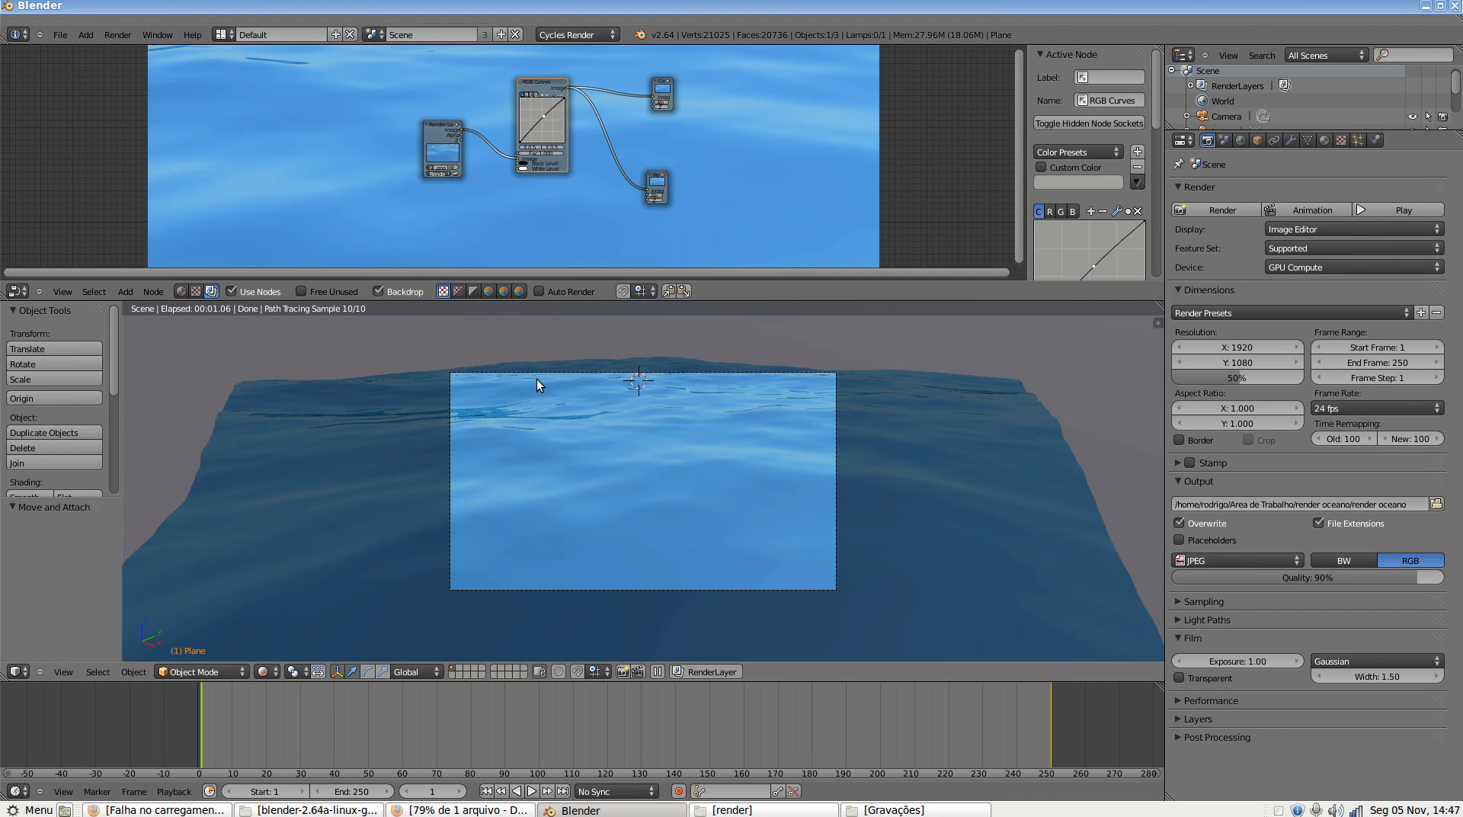
Start rendering the animation, stop it after the first frames and return to the 3D view
{"action": "left_click", "coordinate": [118, 36]}
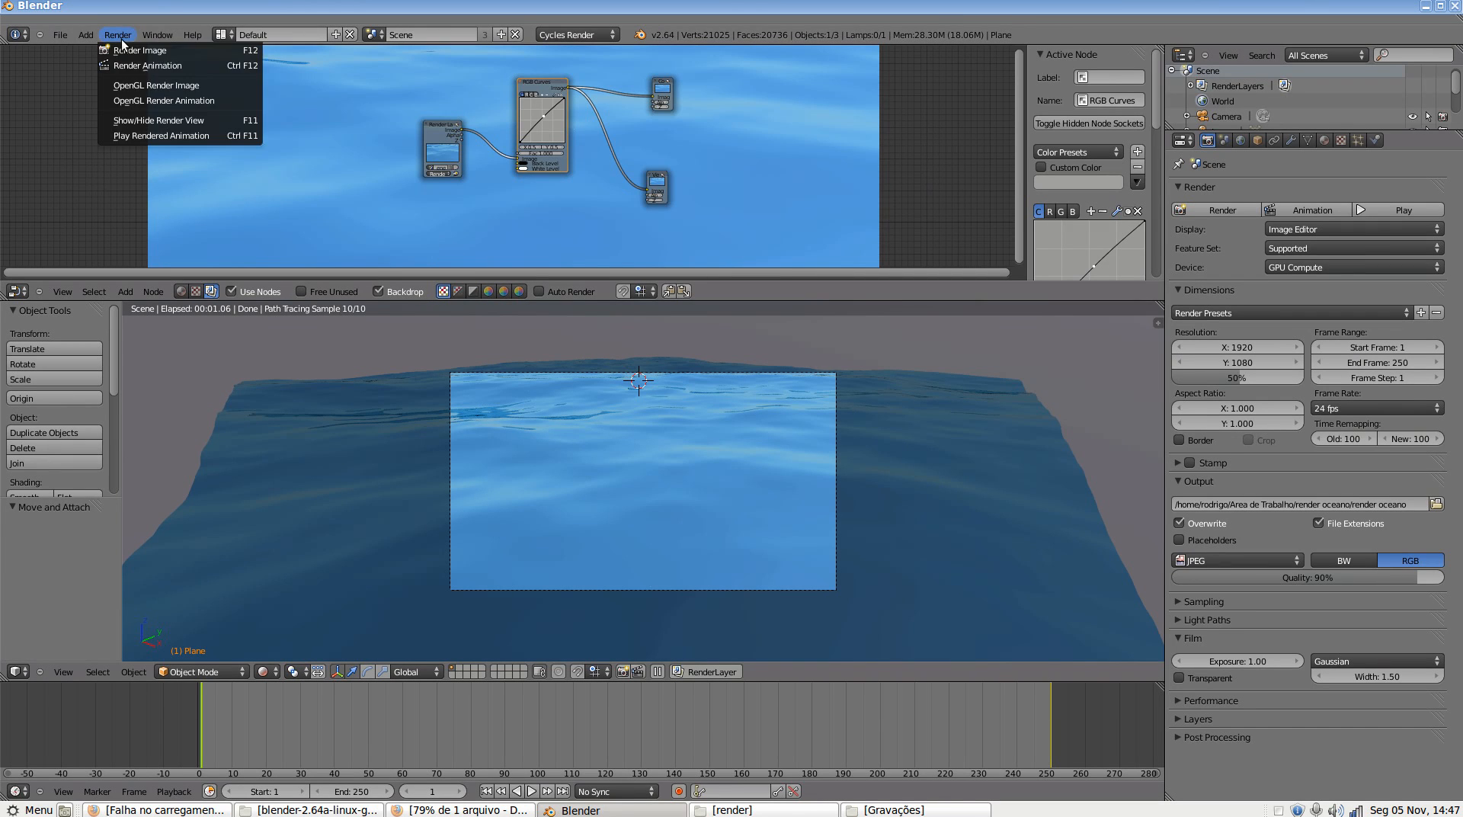
{"action": "left_click", "coordinate": [203, 66]}
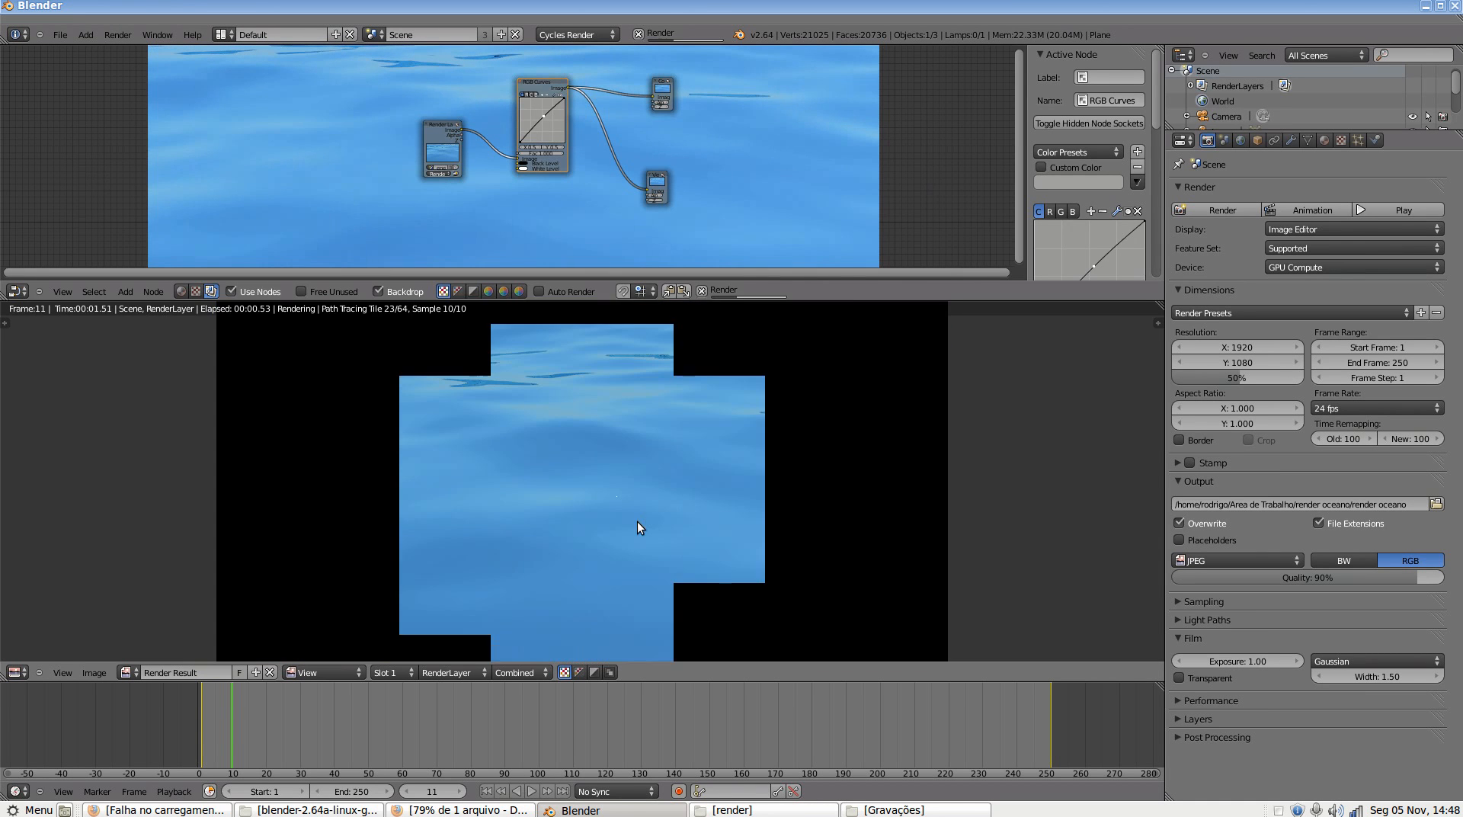
{"action": "key", "text": "Escape"}
{"action": "key", "text": "Escape"}
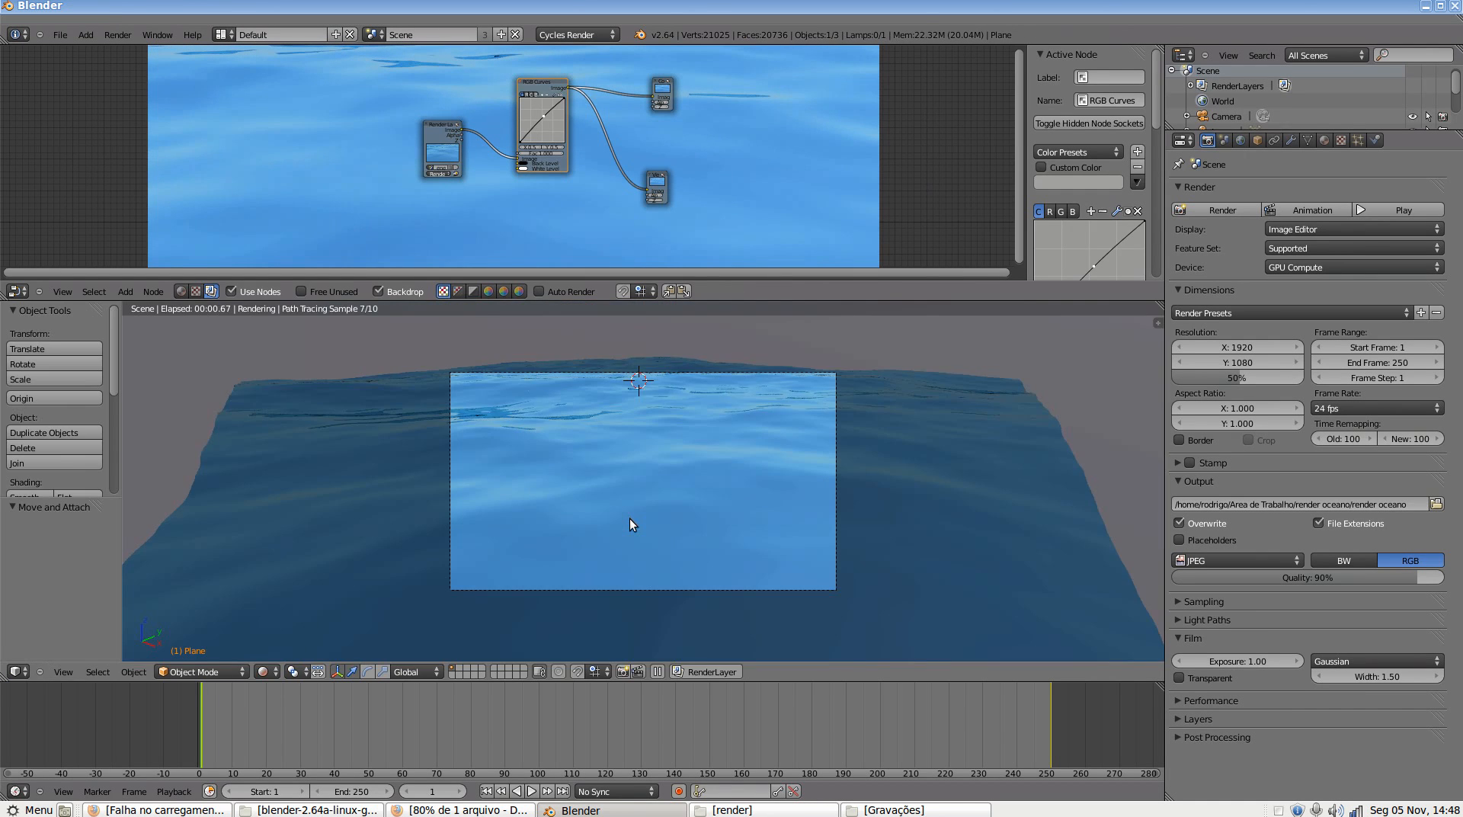
Scrub through the ocean animation, set the 3D view's shading to Solid and return to frame 1
{"action": "mouse_move", "coordinate": [205, 733]}
{"action": "left_mouse_down"}
{"action": "mouse_move", "coordinate": [345, 713]}
{"action": "mouse_move", "coordinate": [1019, 705]}
{"action": "mouse_move", "coordinate": [253, 703]}
{"action": "mouse_move", "coordinate": [304, 703]}
{"action": "left_mouse_up"}
{"action": "left_click", "coordinate": [263, 672]}
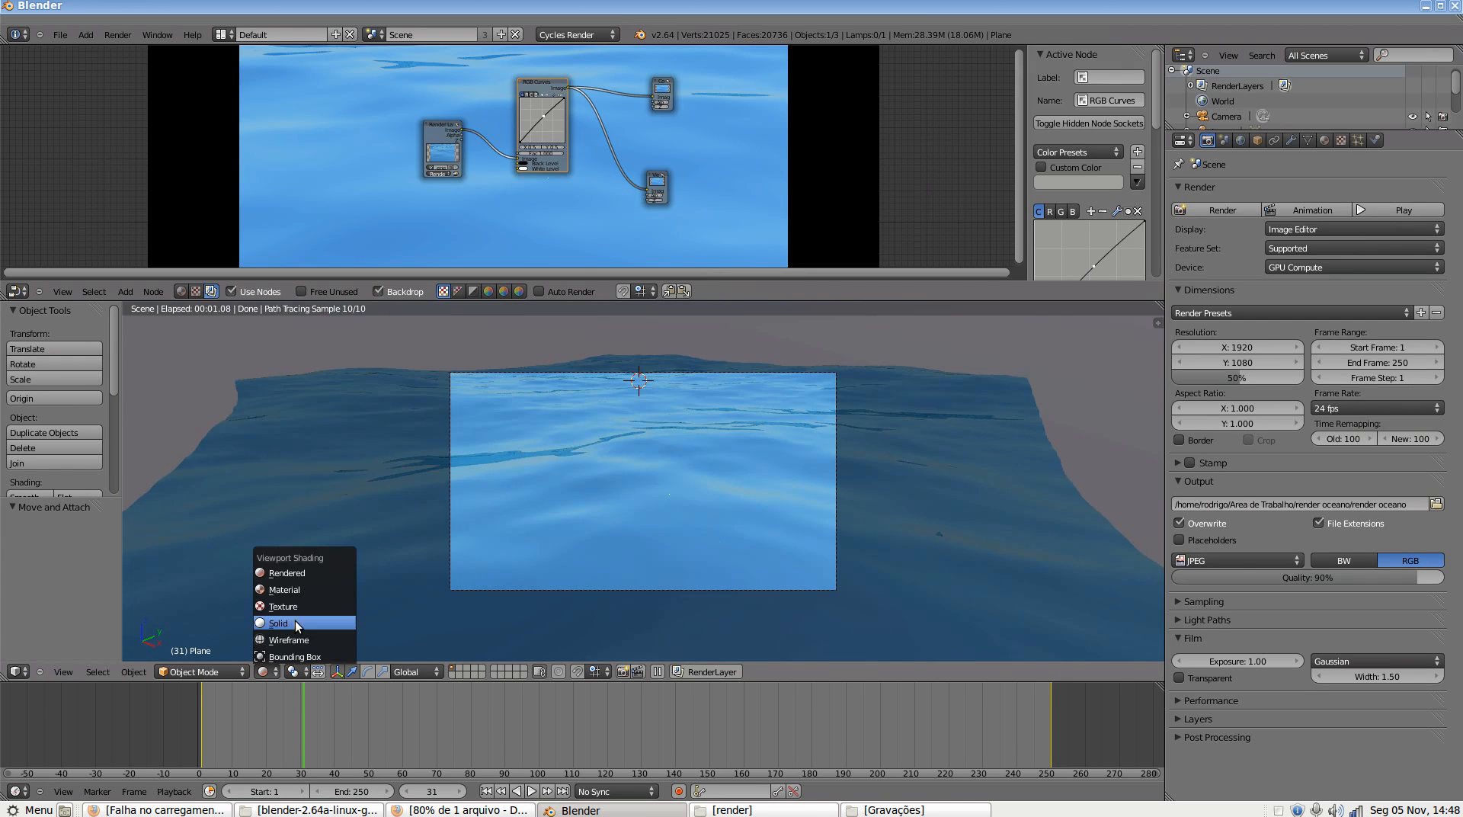
{"action": "left_click", "coordinate": [278, 623]}
{"action": "left_click_drag", "start_coordinate": [321, 719], "coordinate": [829, 726]}
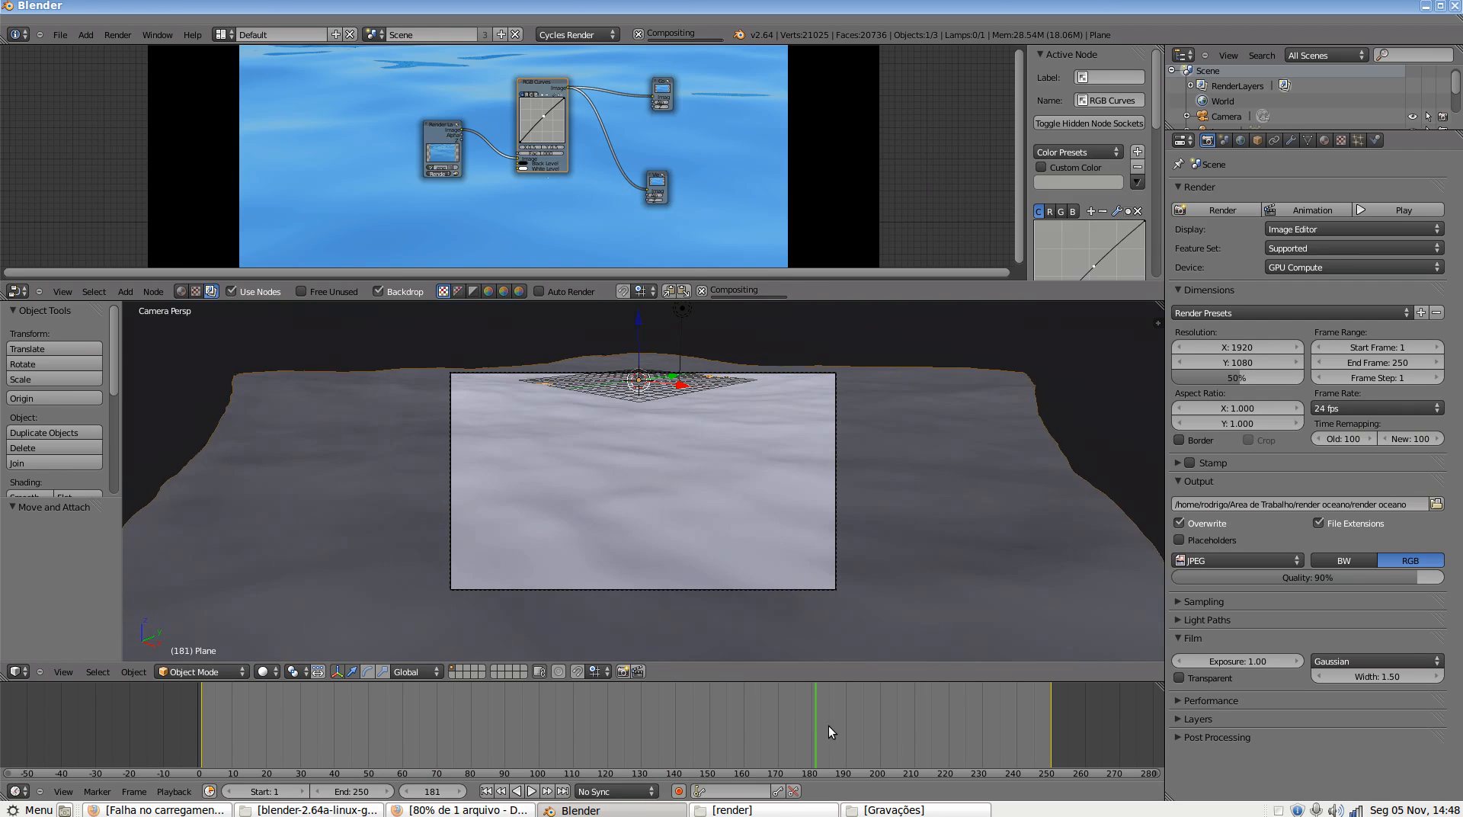
{"action": "left_click", "coordinate": [487, 791]}
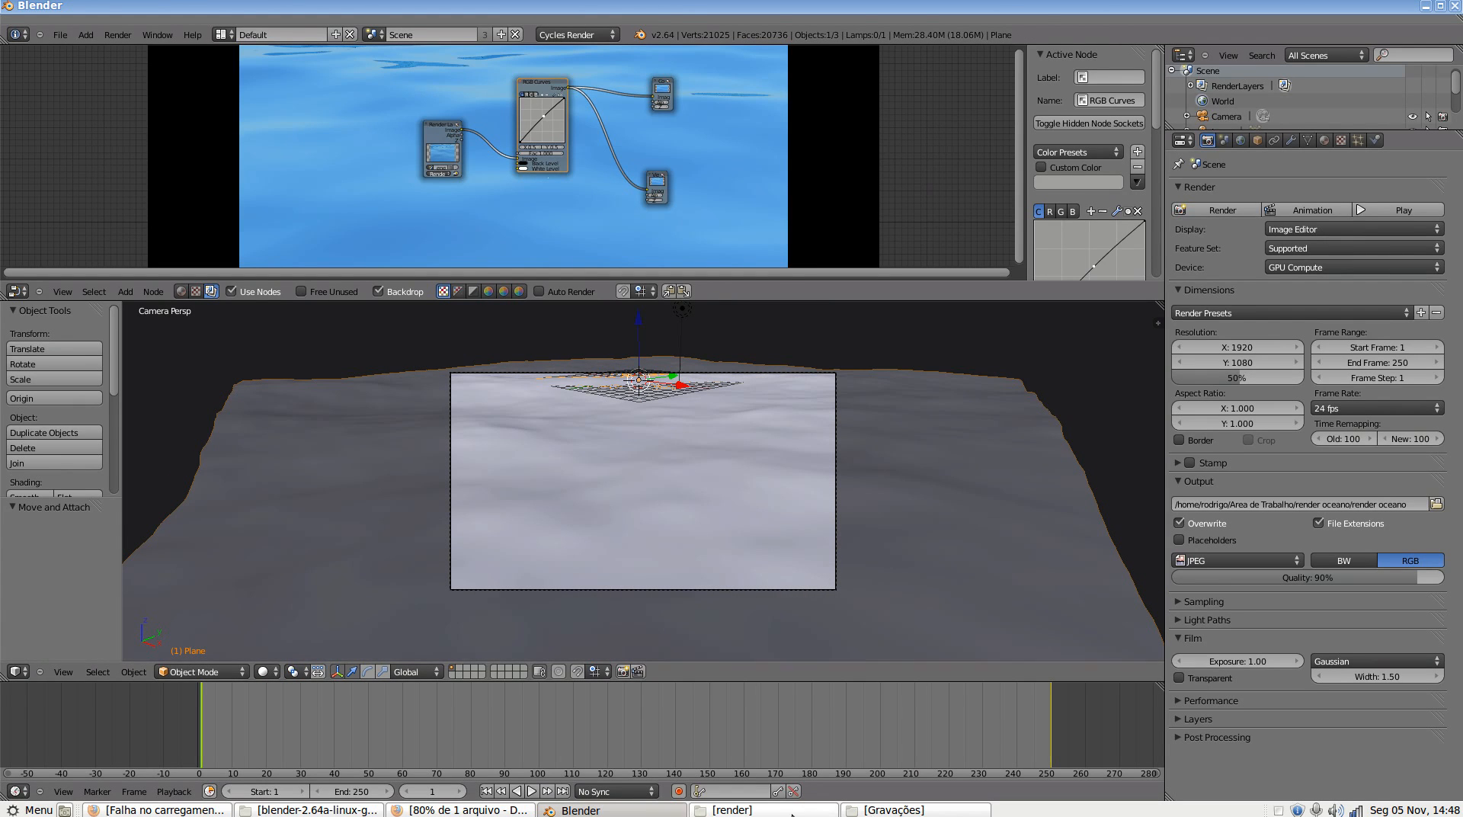
Open the render oceano folder on the desktop and check which JPEG frame was rendered last
{"action": "left_click", "coordinate": [65, 810]}
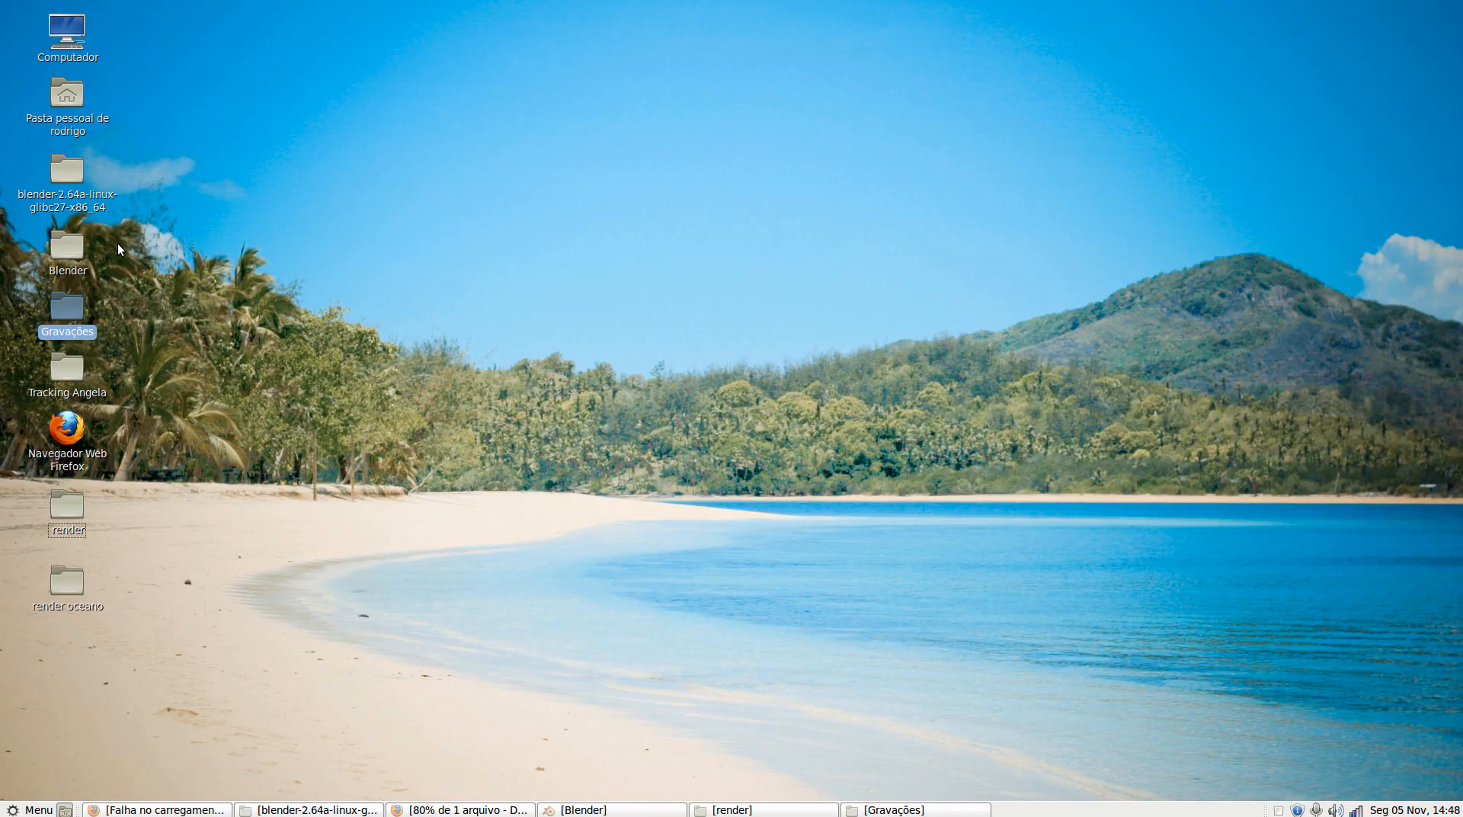
{"action": "double_click", "coordinate": [74, 584]}
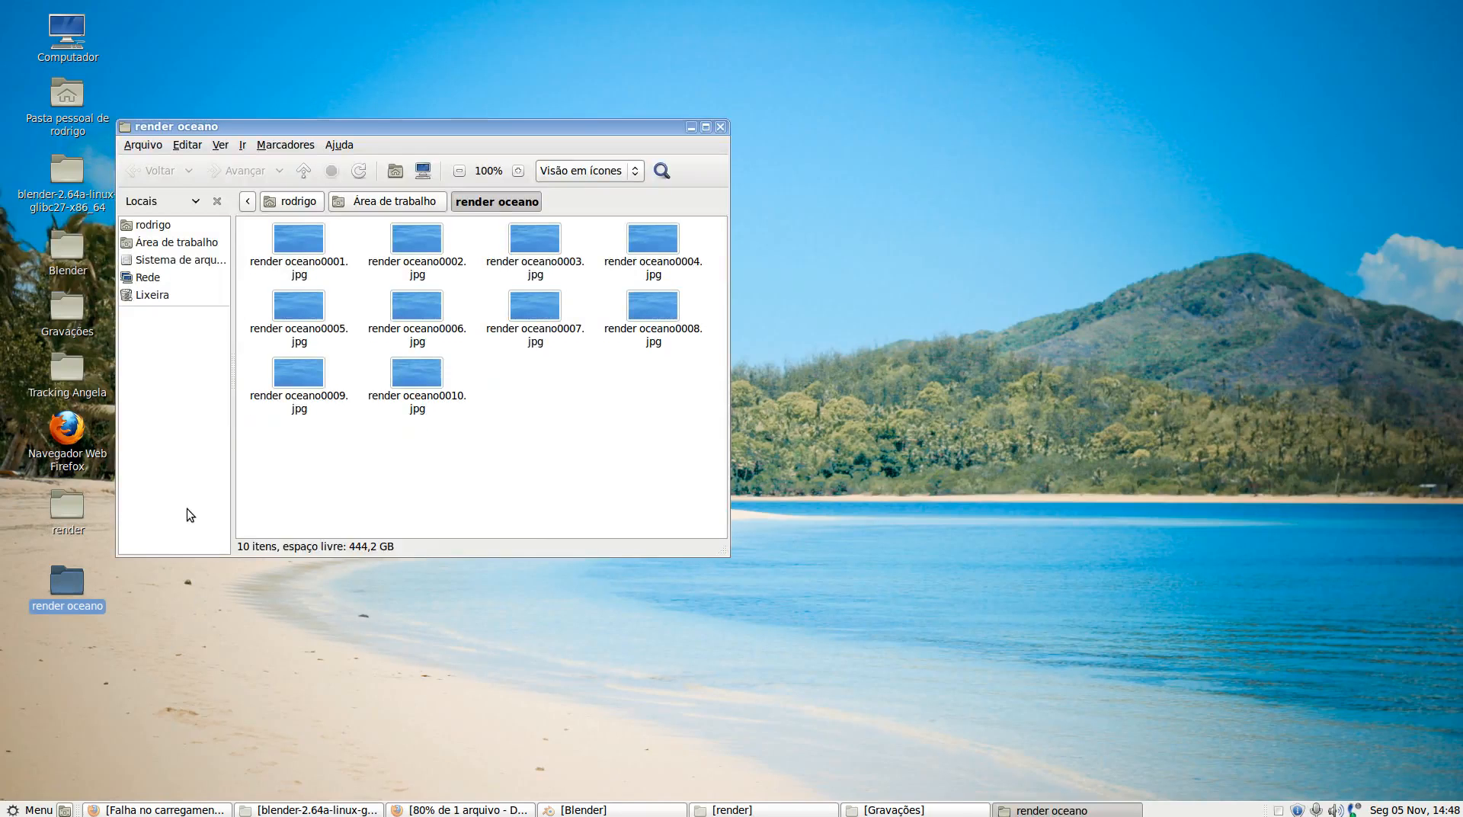
{"action": "left_click", "coordinate": [418, 400]}
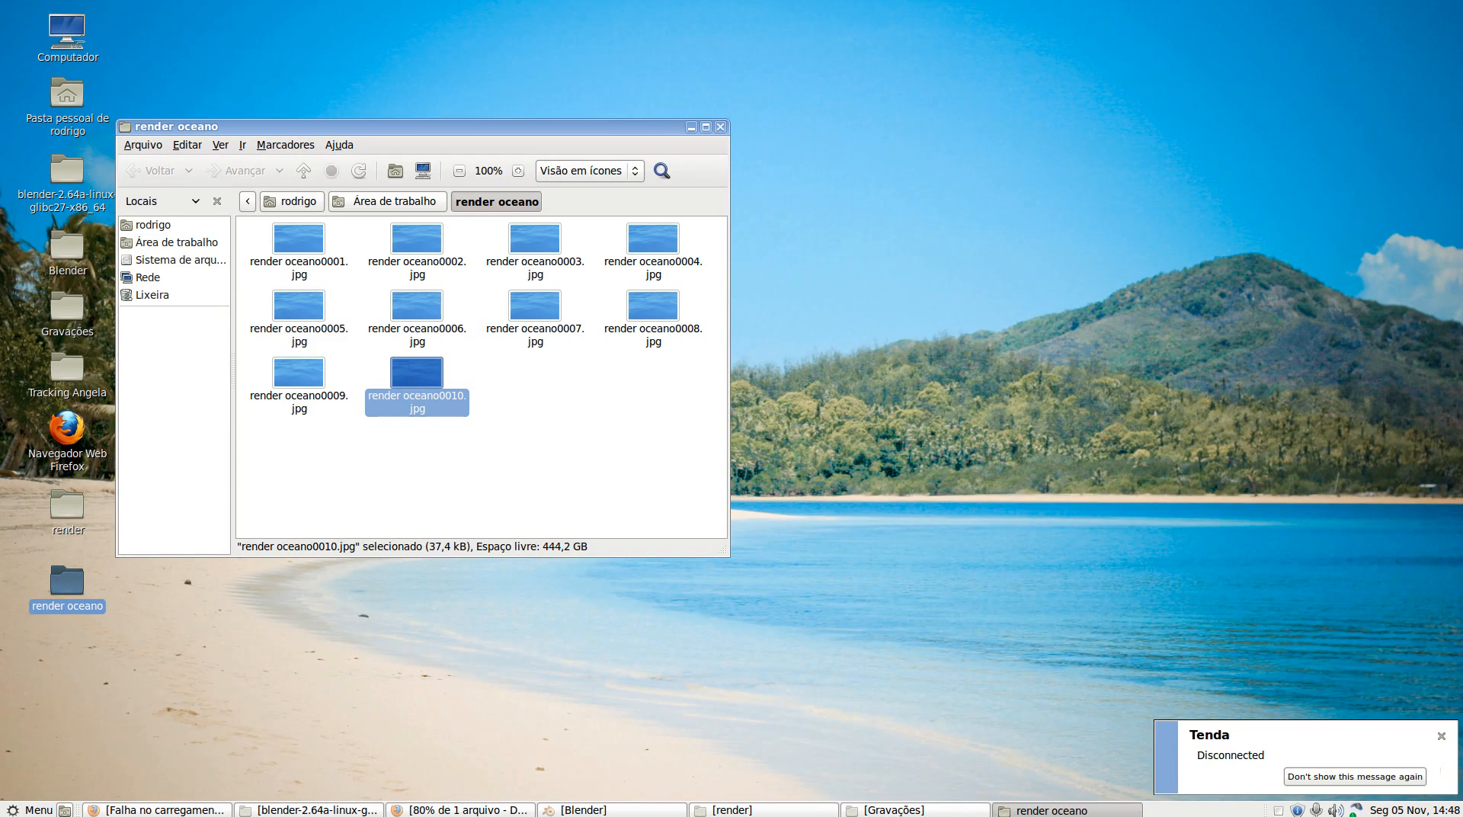
Switch back to Blender and set the current frame to 11
{"action": "left_click", "coordinate": [583, 808]}
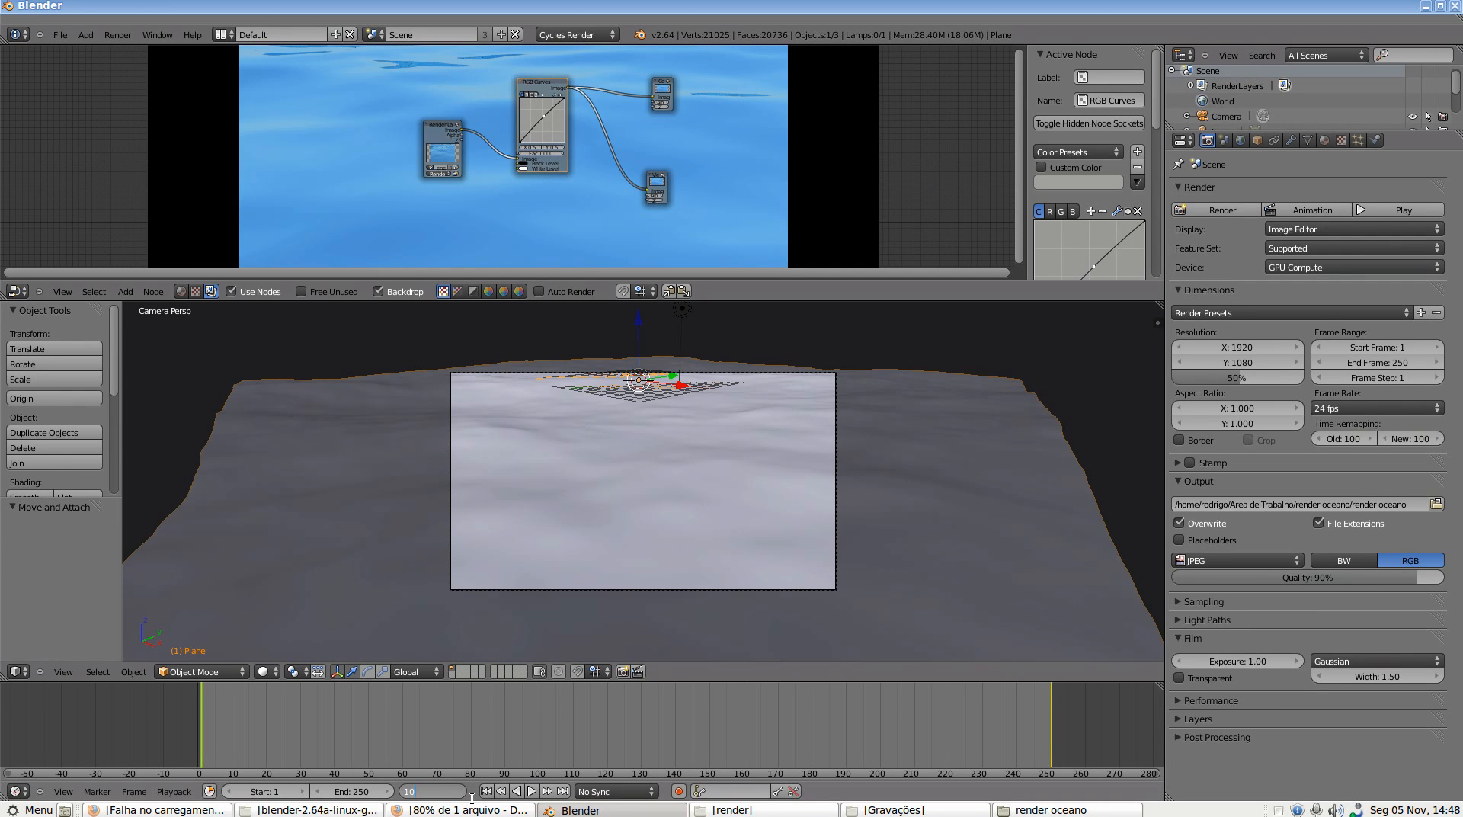
{"action": "key", "text": "Return"}
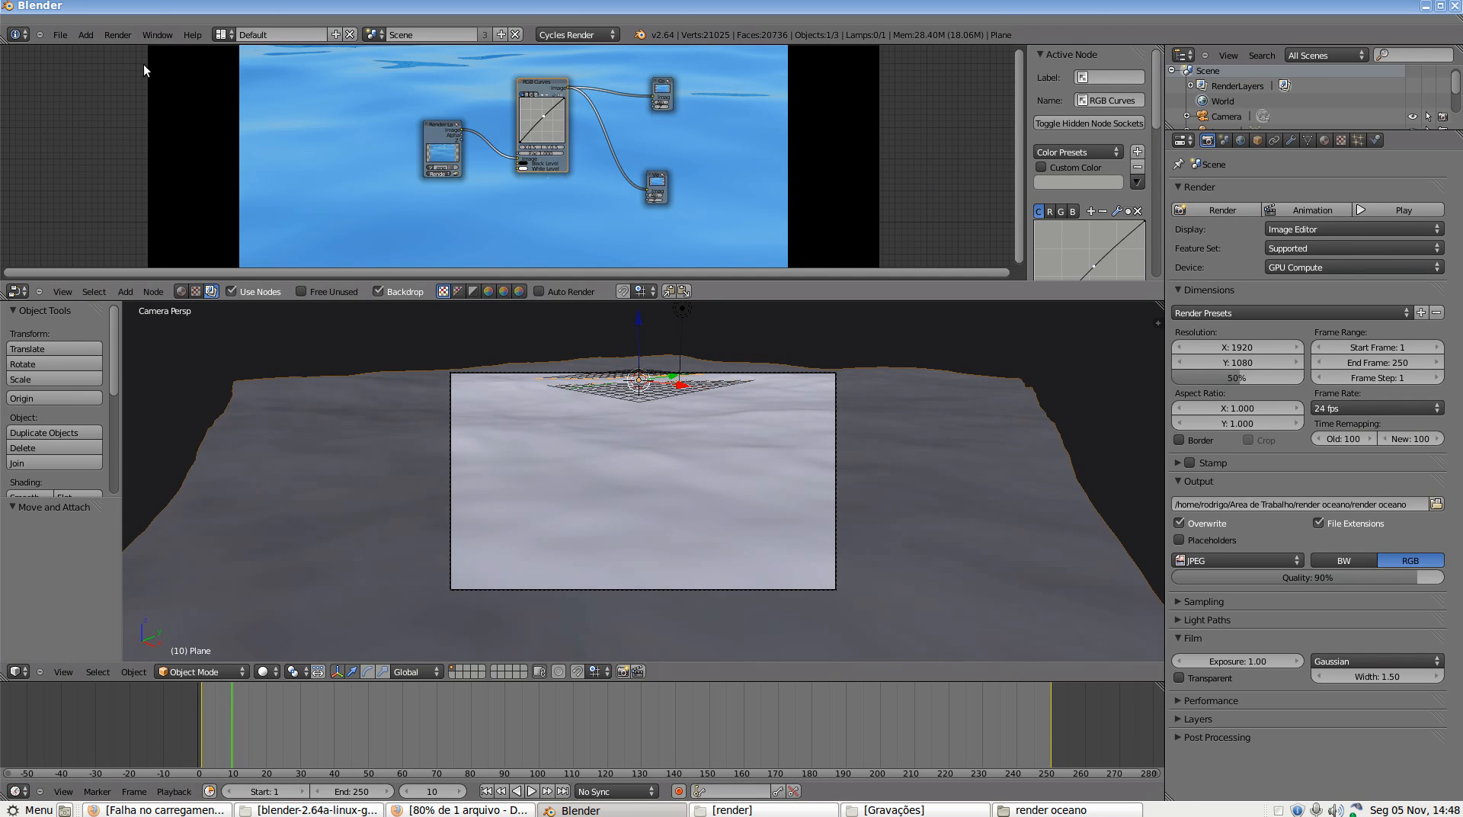
{"action": "key", "text": "Right"}
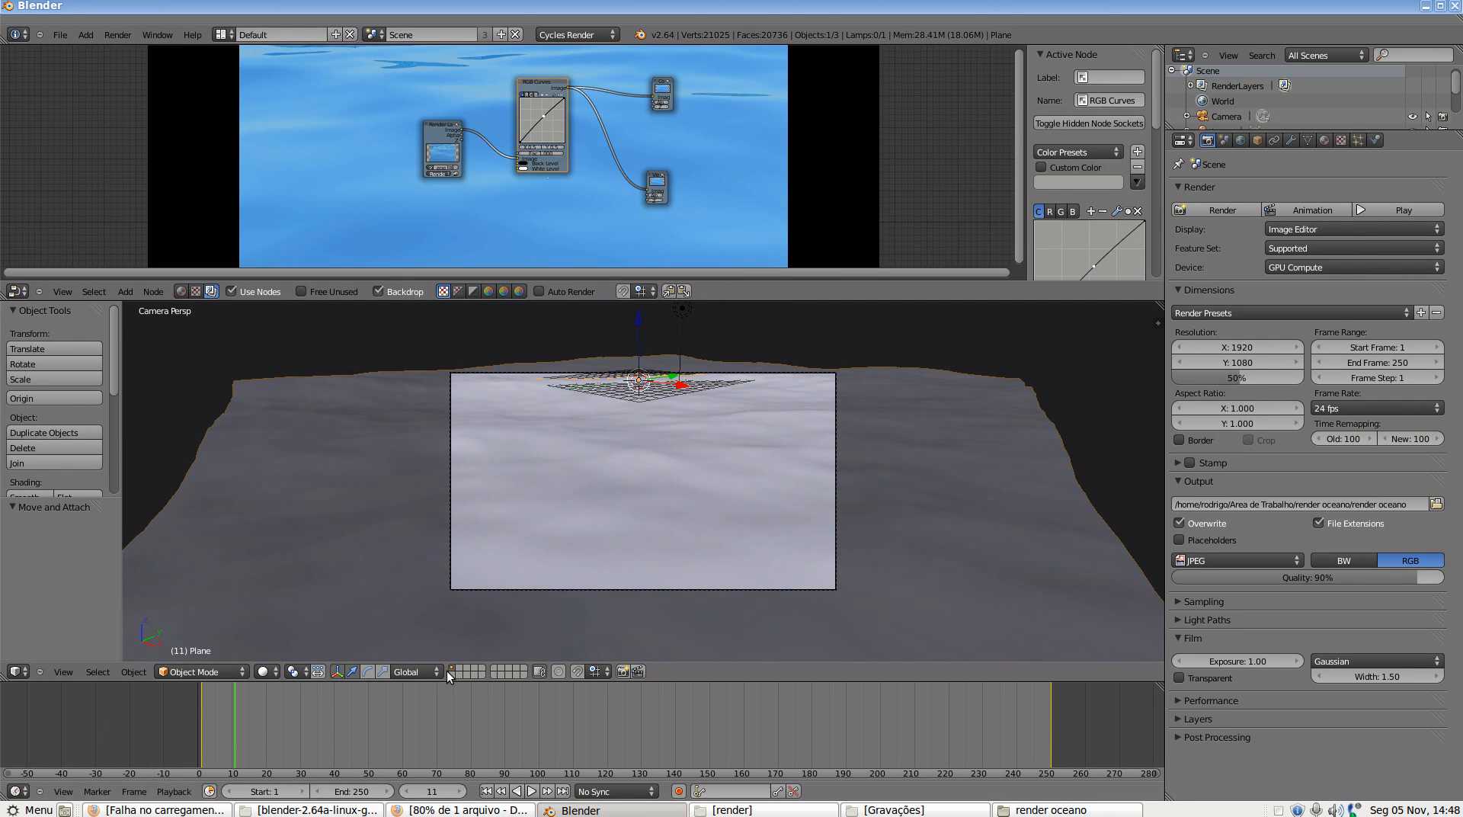
{"action": "left_click", "coordinate": [131, 34]}
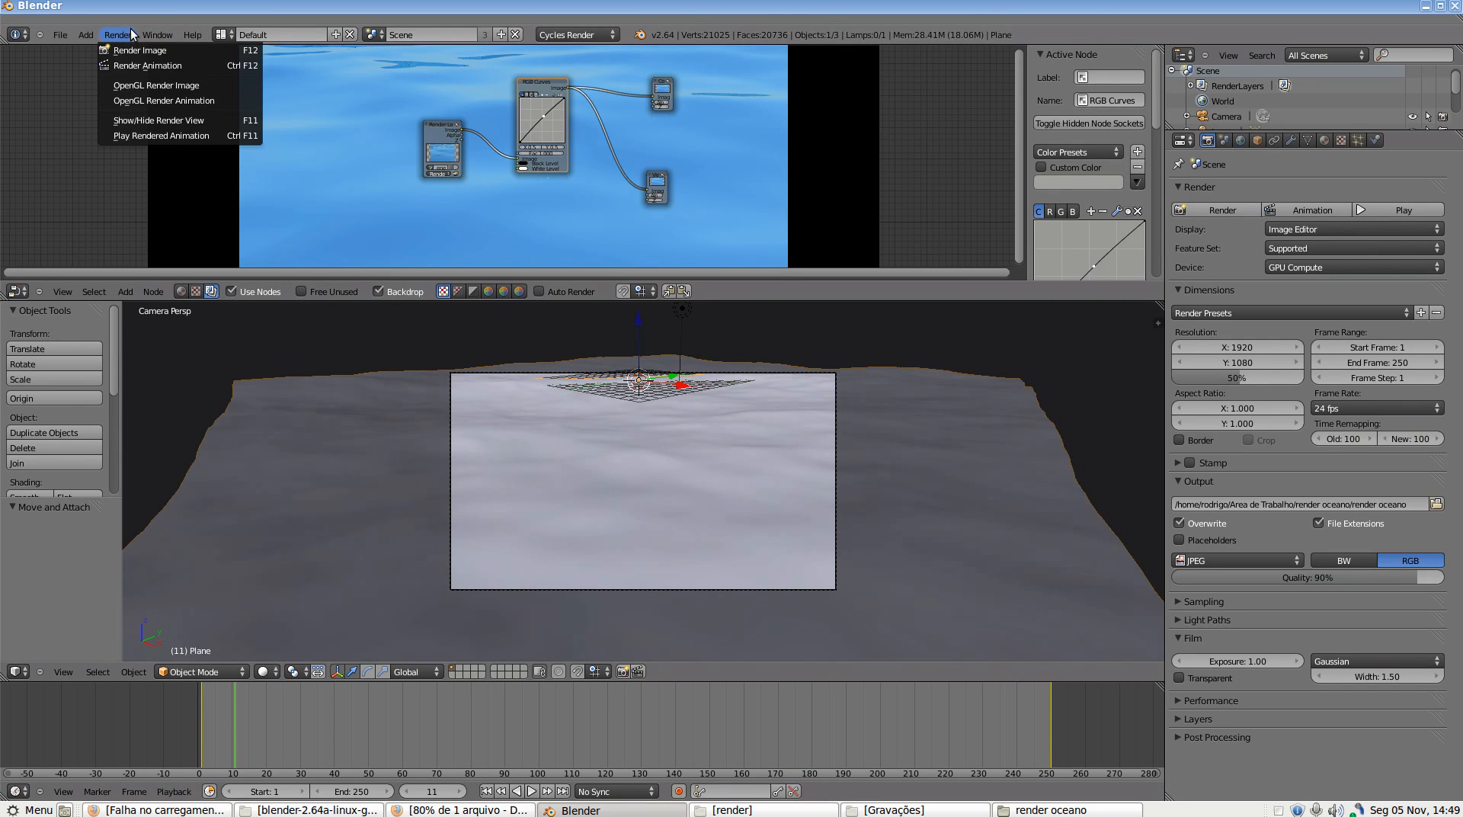
{"action": "left_click", "coordinate": [162, 64]}
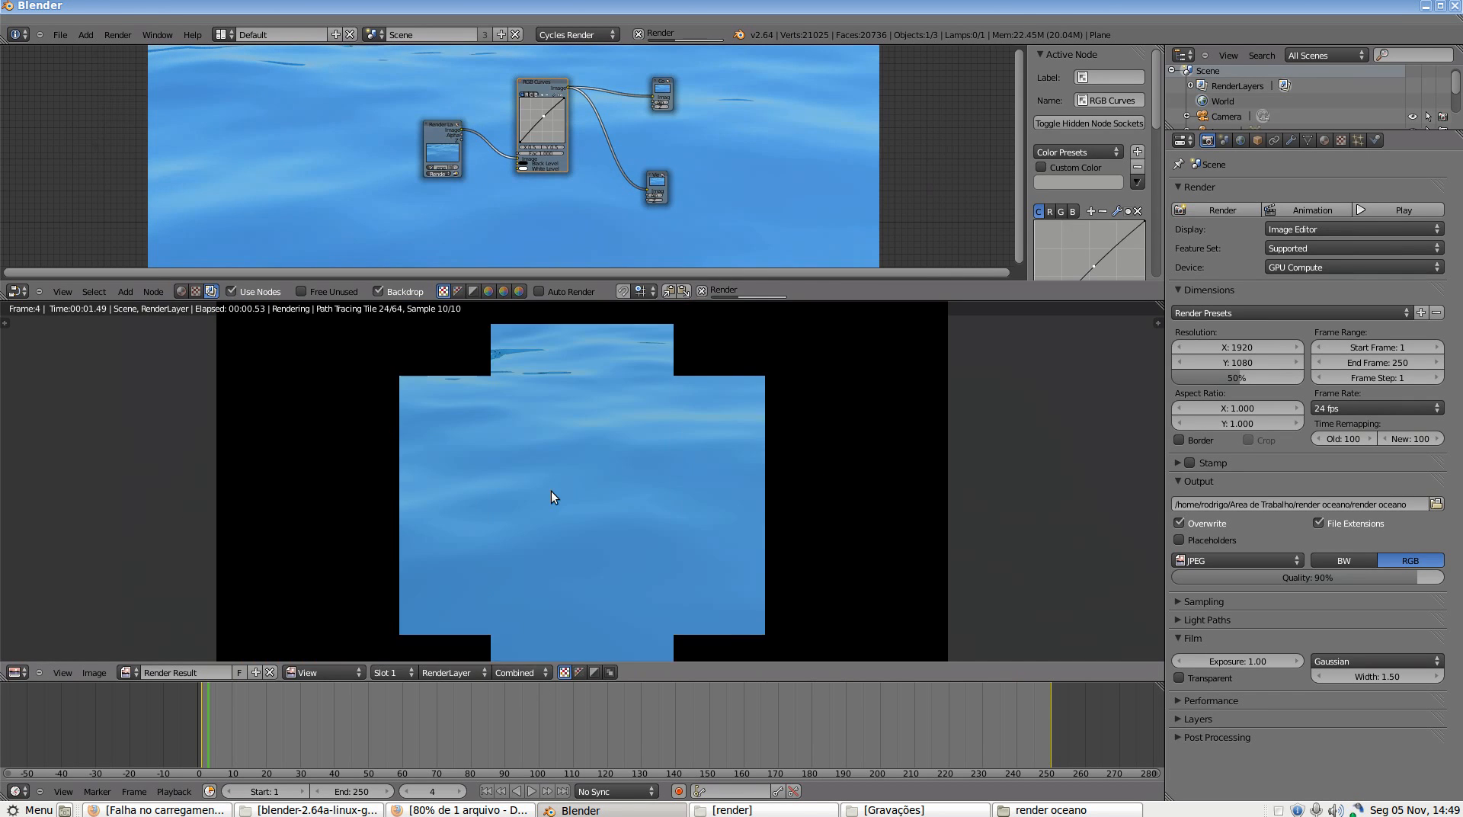
{"action": "key", "text": "Escape"}
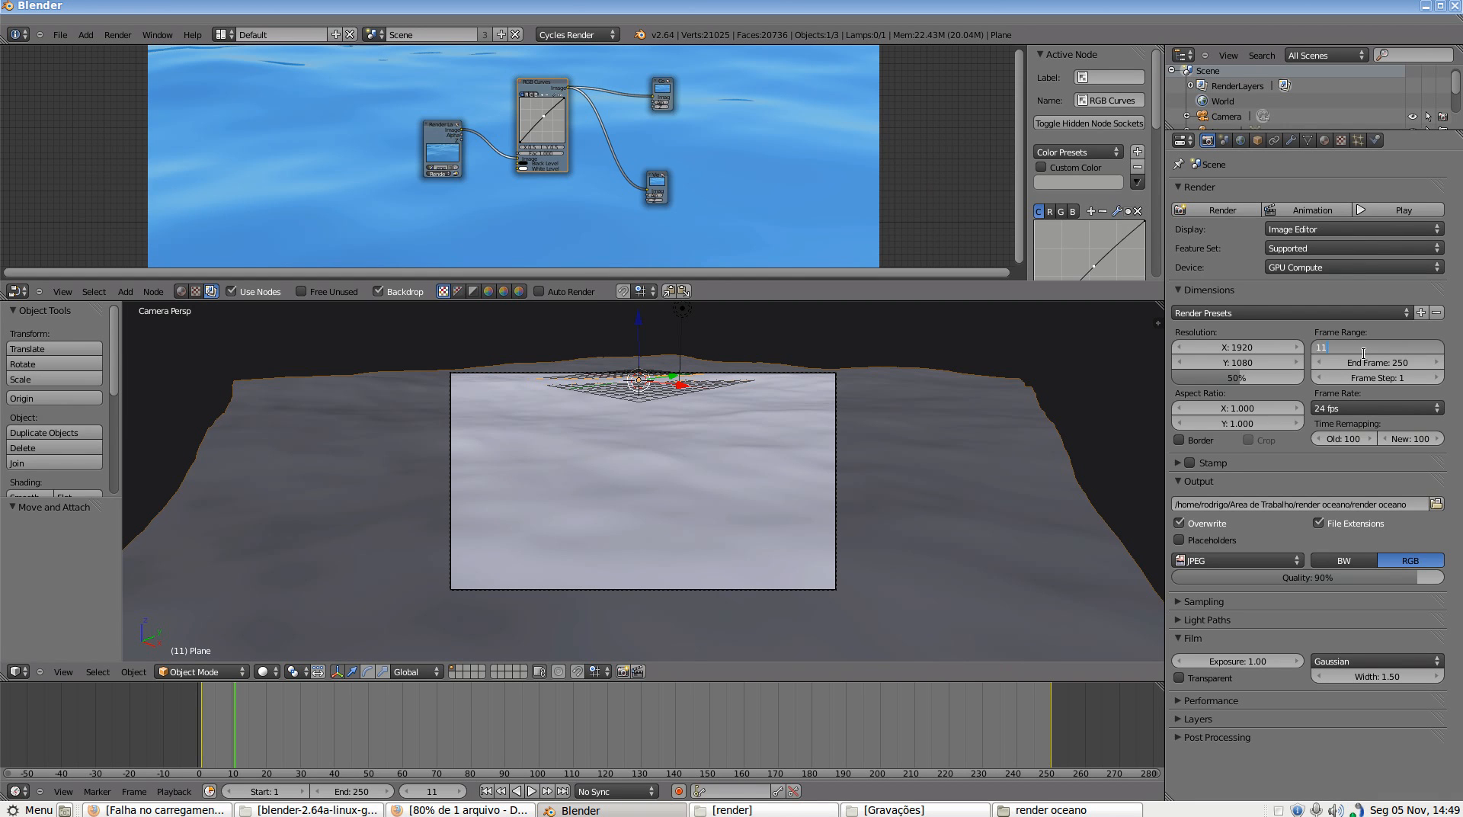
Set the render frame range's start frame to 11 and start rendering the animation
{"action": "key", "text": "Return"}
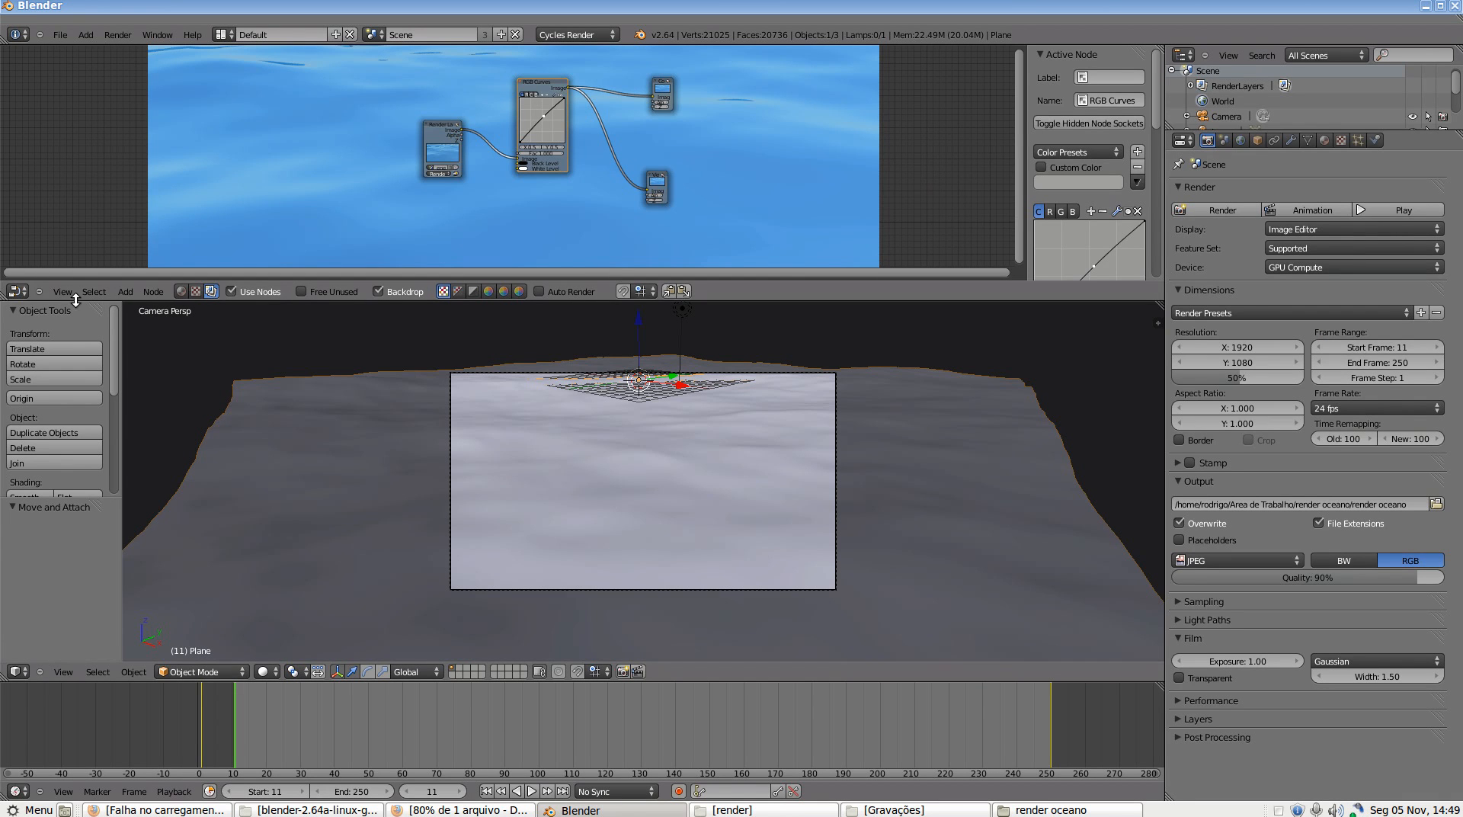
{"action": "left_click", "coordinate": [118, 34]}
{"action": "left_click", "coordinate": [150, 65]}
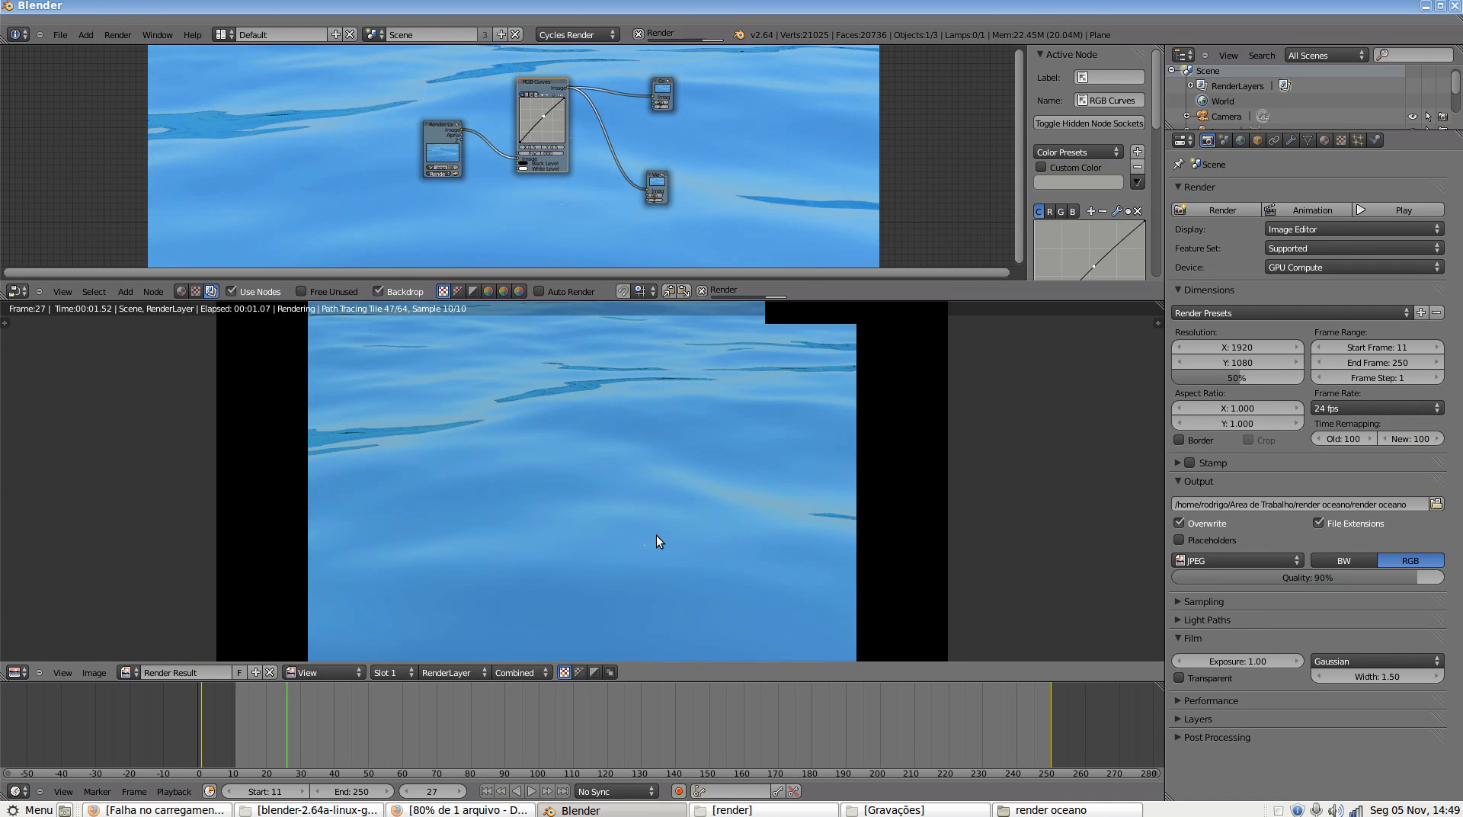
Play the earlier ocean video render0001-0250.ogg from the render folder, then close the player and the folder
{"action": "left_click", "coordinate": [762, 811]}
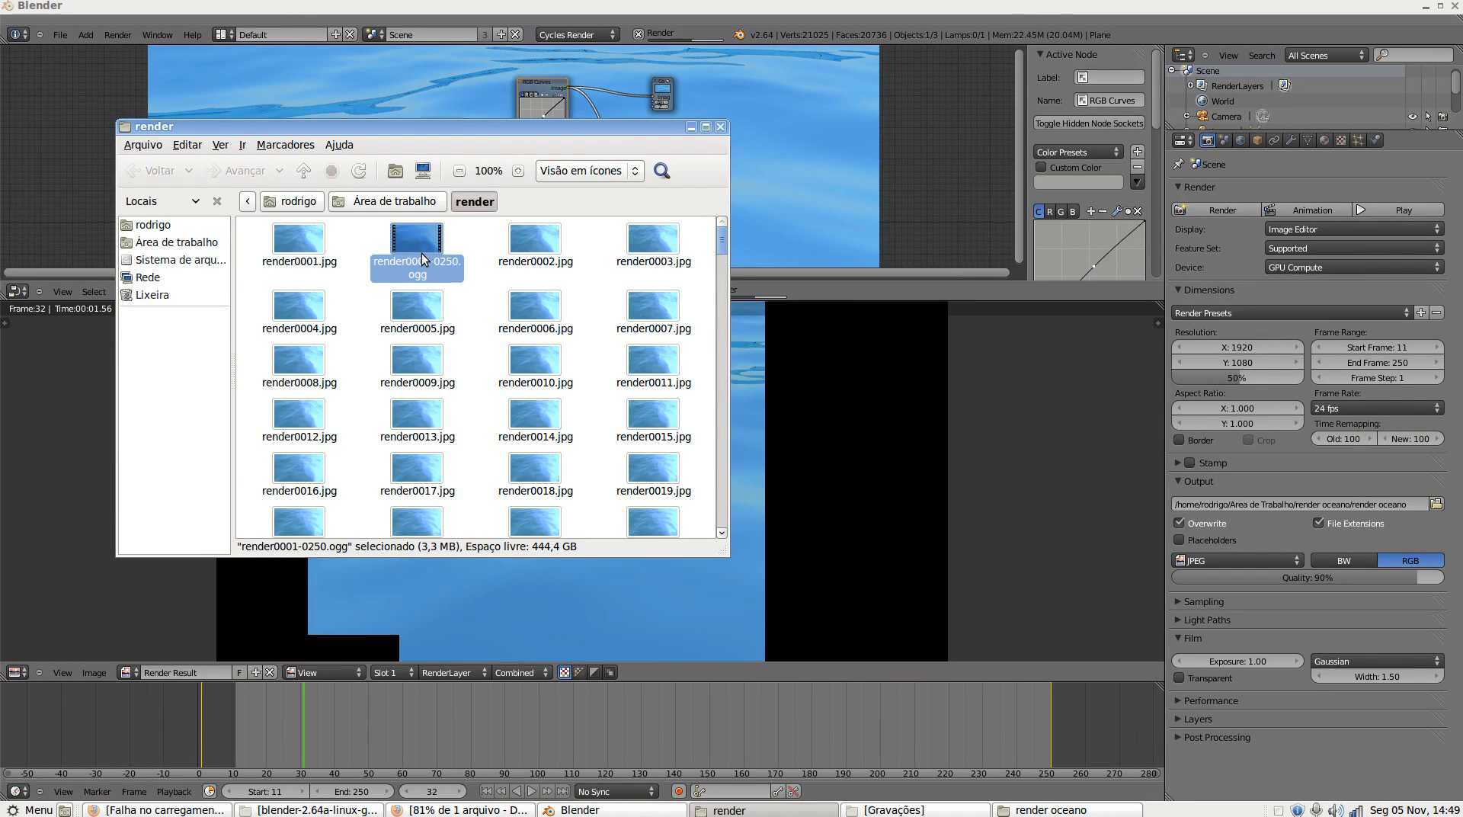
{"action": "double_click", "coordinate": [423, 253]}
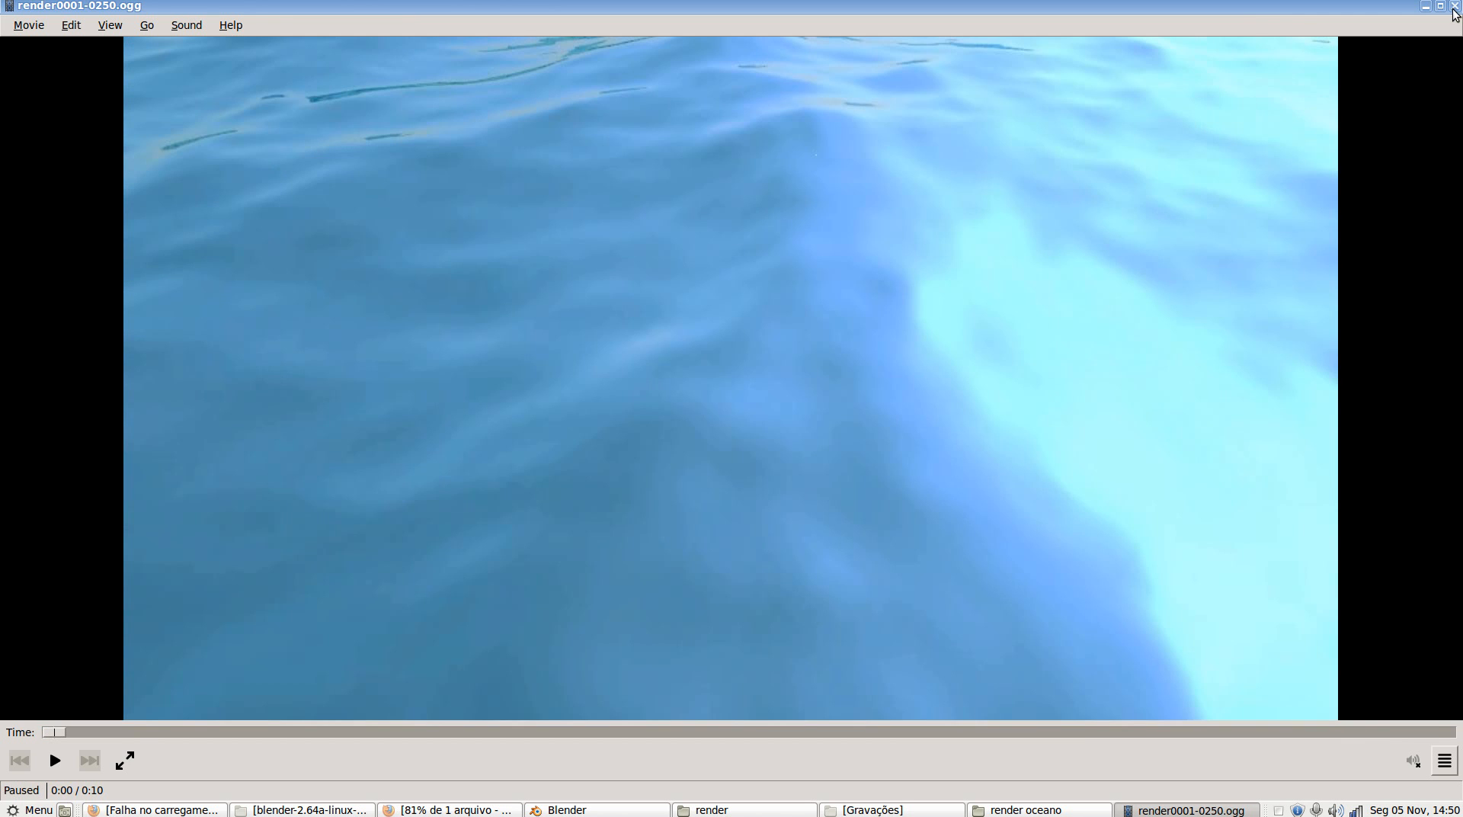
{"action": "left_click", "coordinate": [1454, 7]}
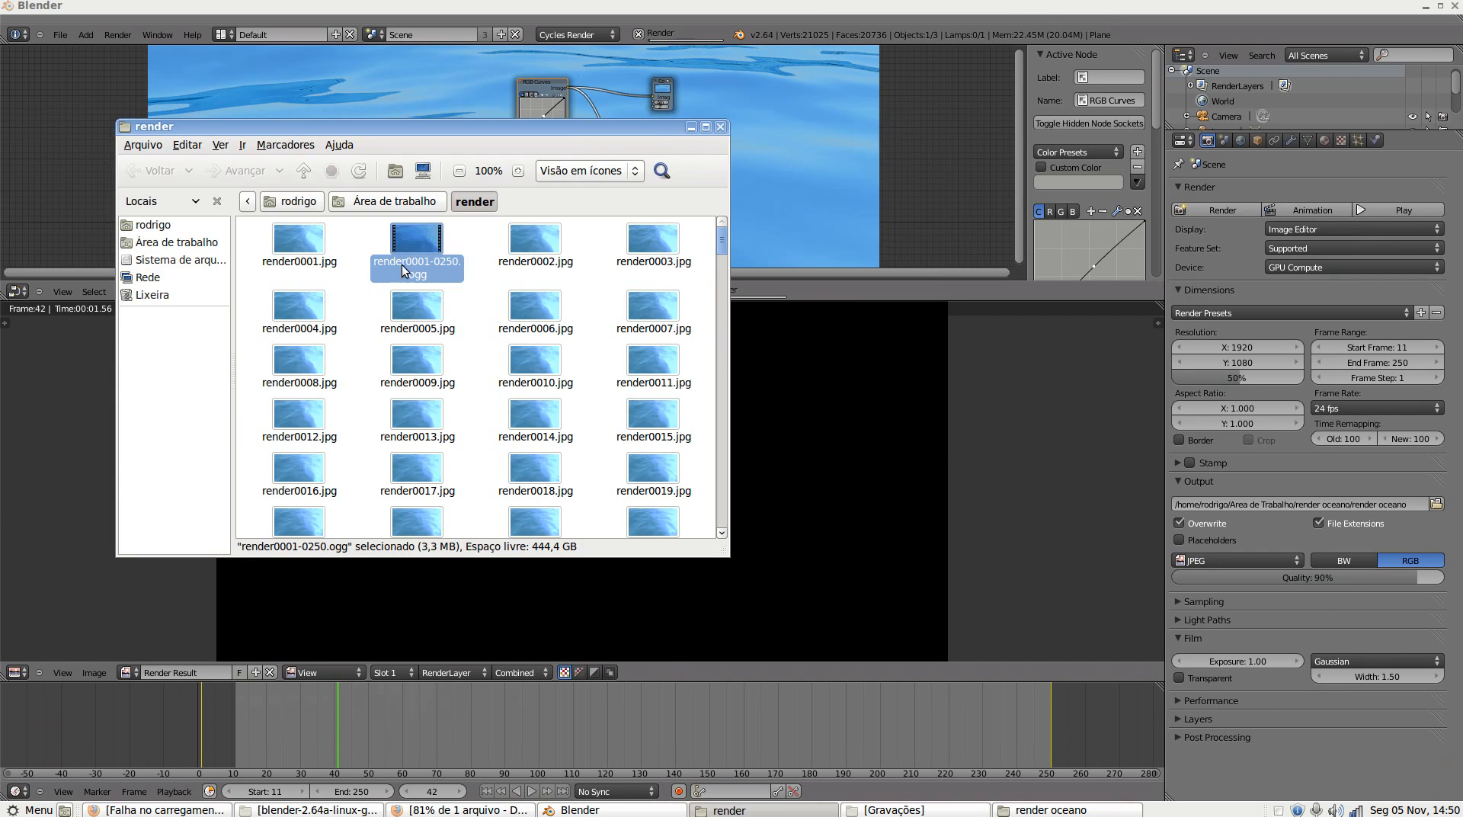
{"action": "key", "text": "ctrl+w"}
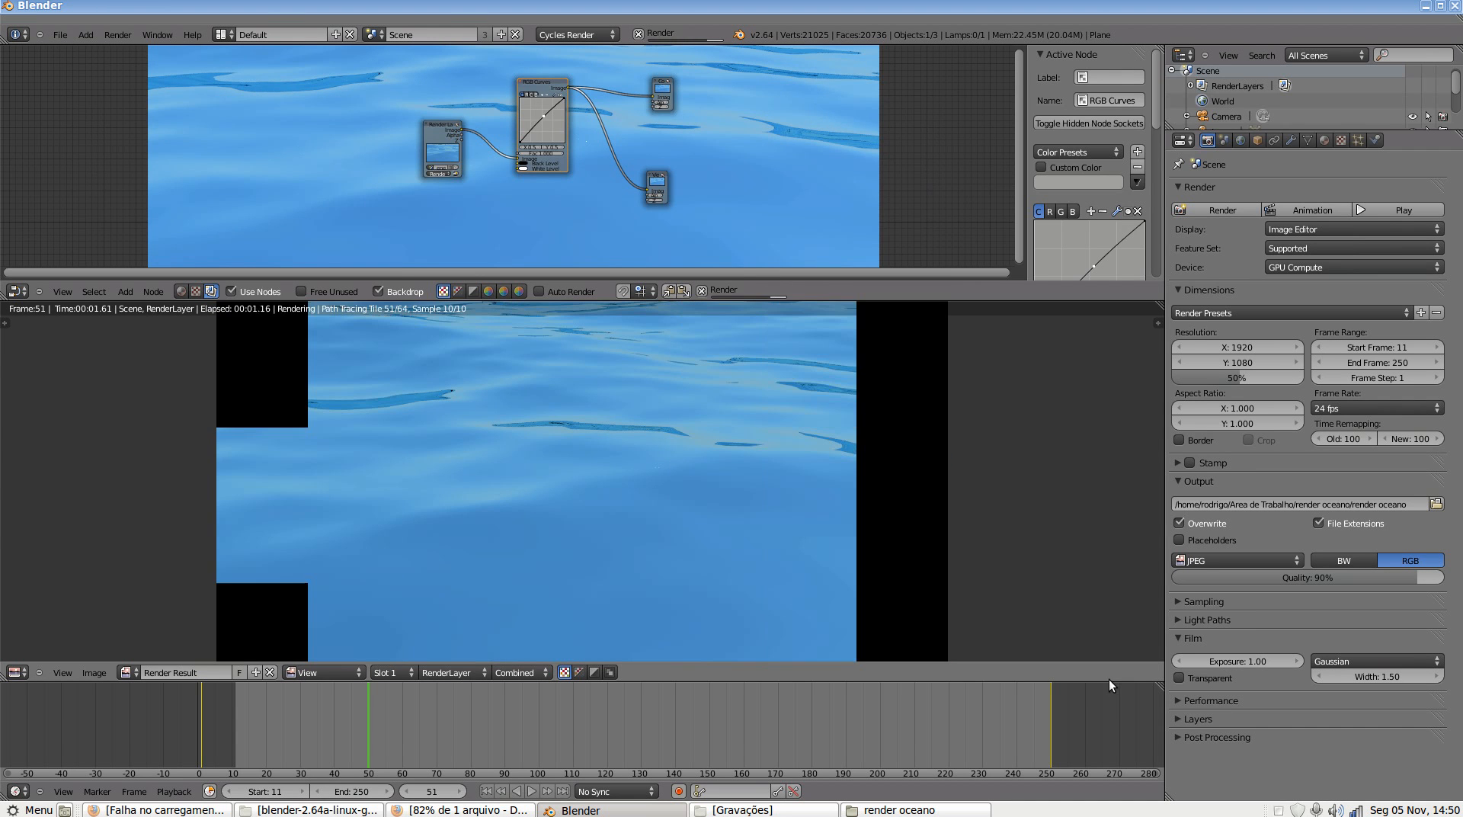
{"action": "right_click", "coordinate": [1281, 810]}
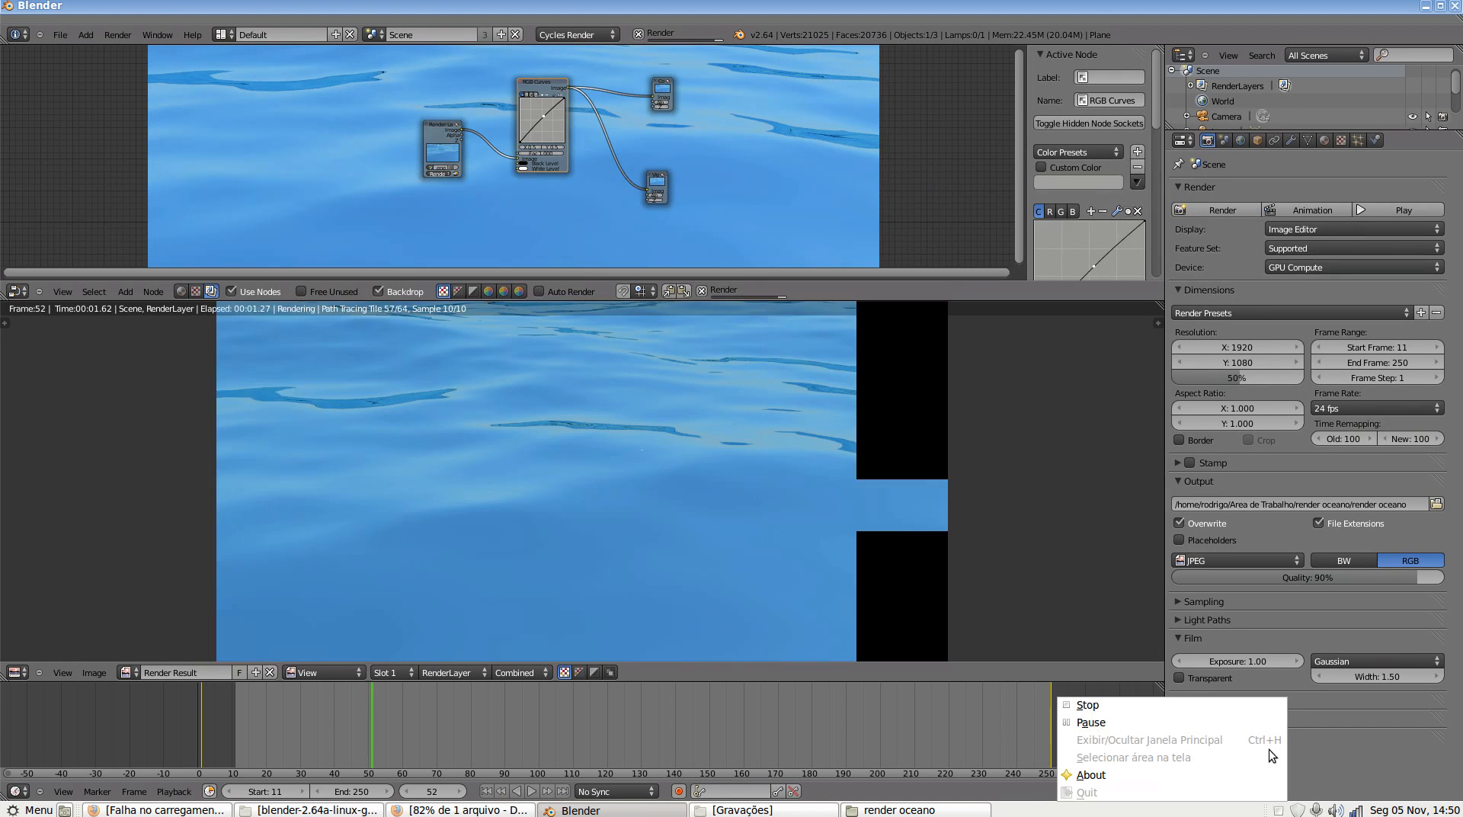
{"action": "left_click", "coordinate": [1101, 721]}
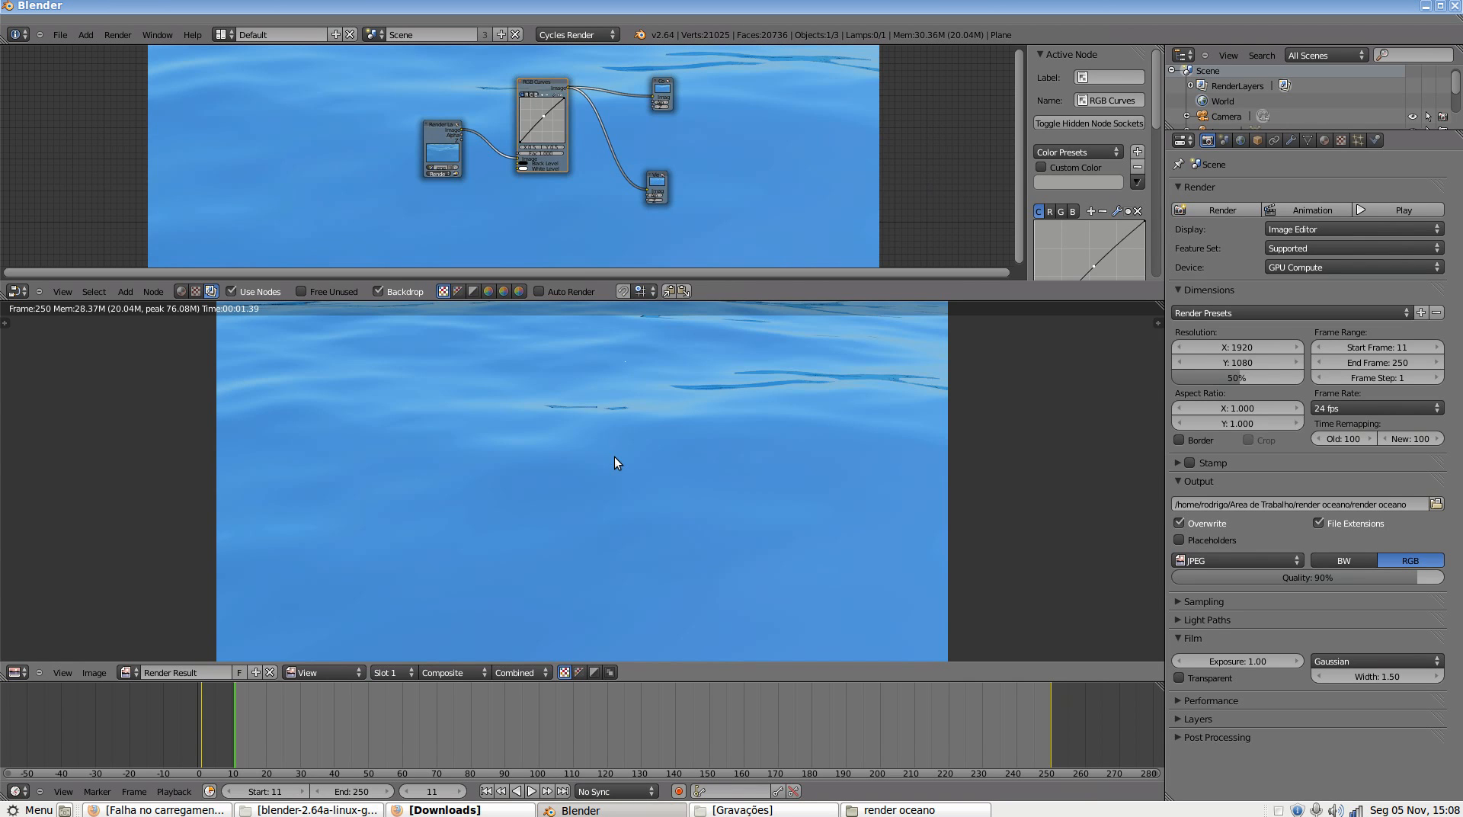
Change the render result area to the Video Sequence Editor and add all JPEG frames from the render oceano folder as an image strip
{"action": "left_click", "coordinate": [19, 672]}
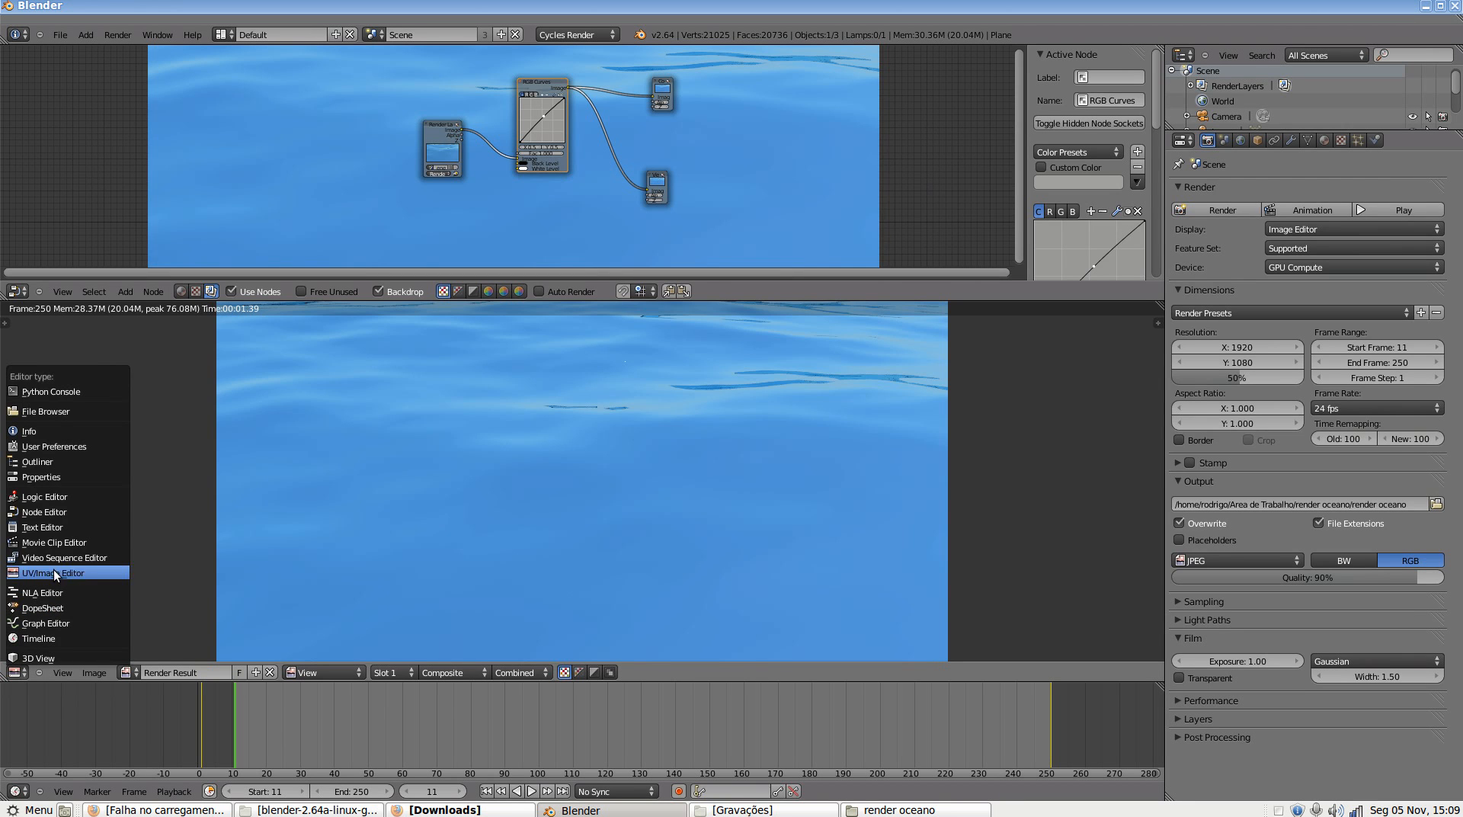
{"action": "left_click", "coordinate": [112, 563]}
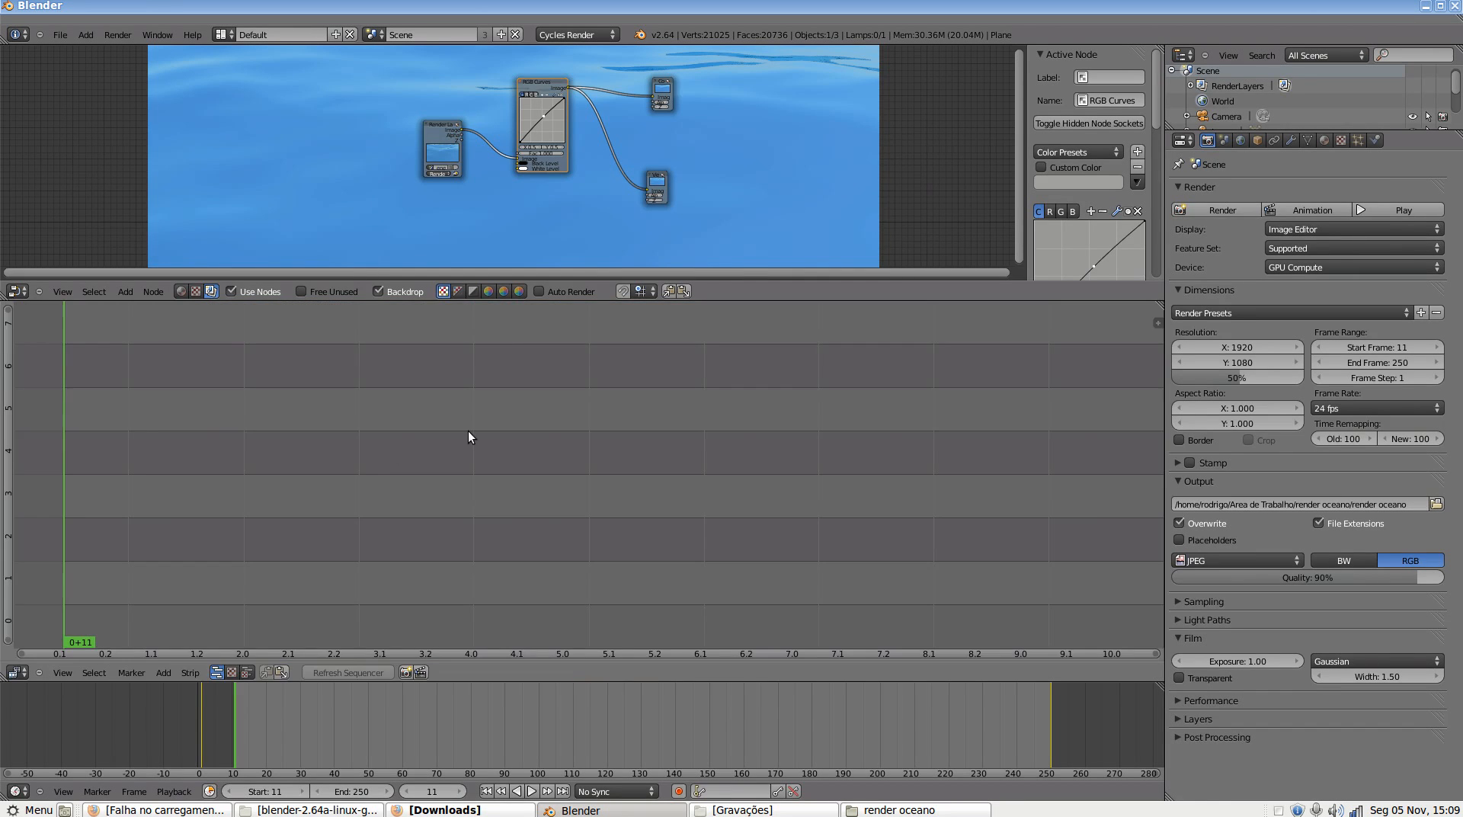
{"action": "left_click", "coordinate": [166, 672]}
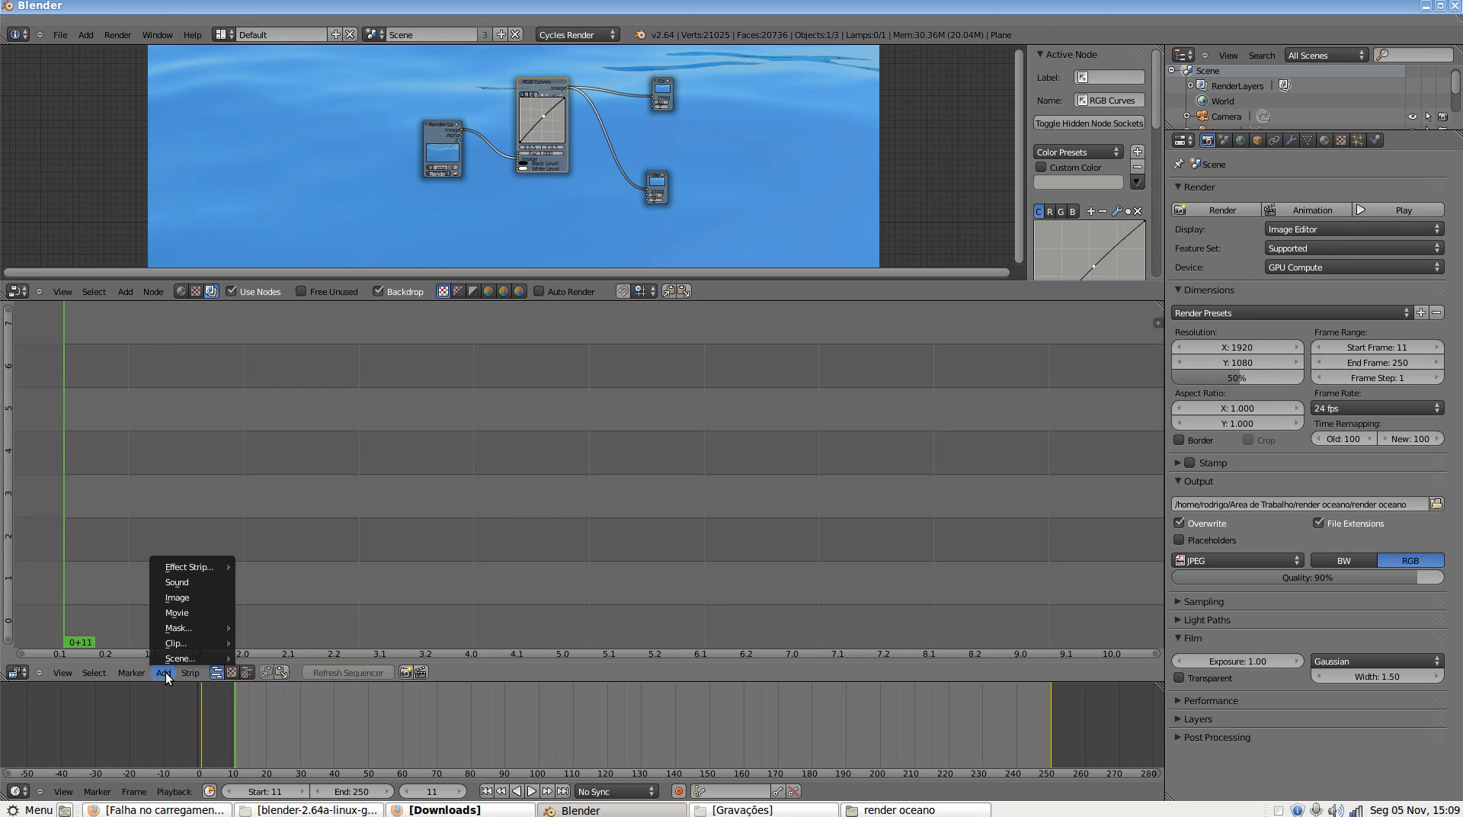
{"action": "left_click", "coordinate": [196, 598]}
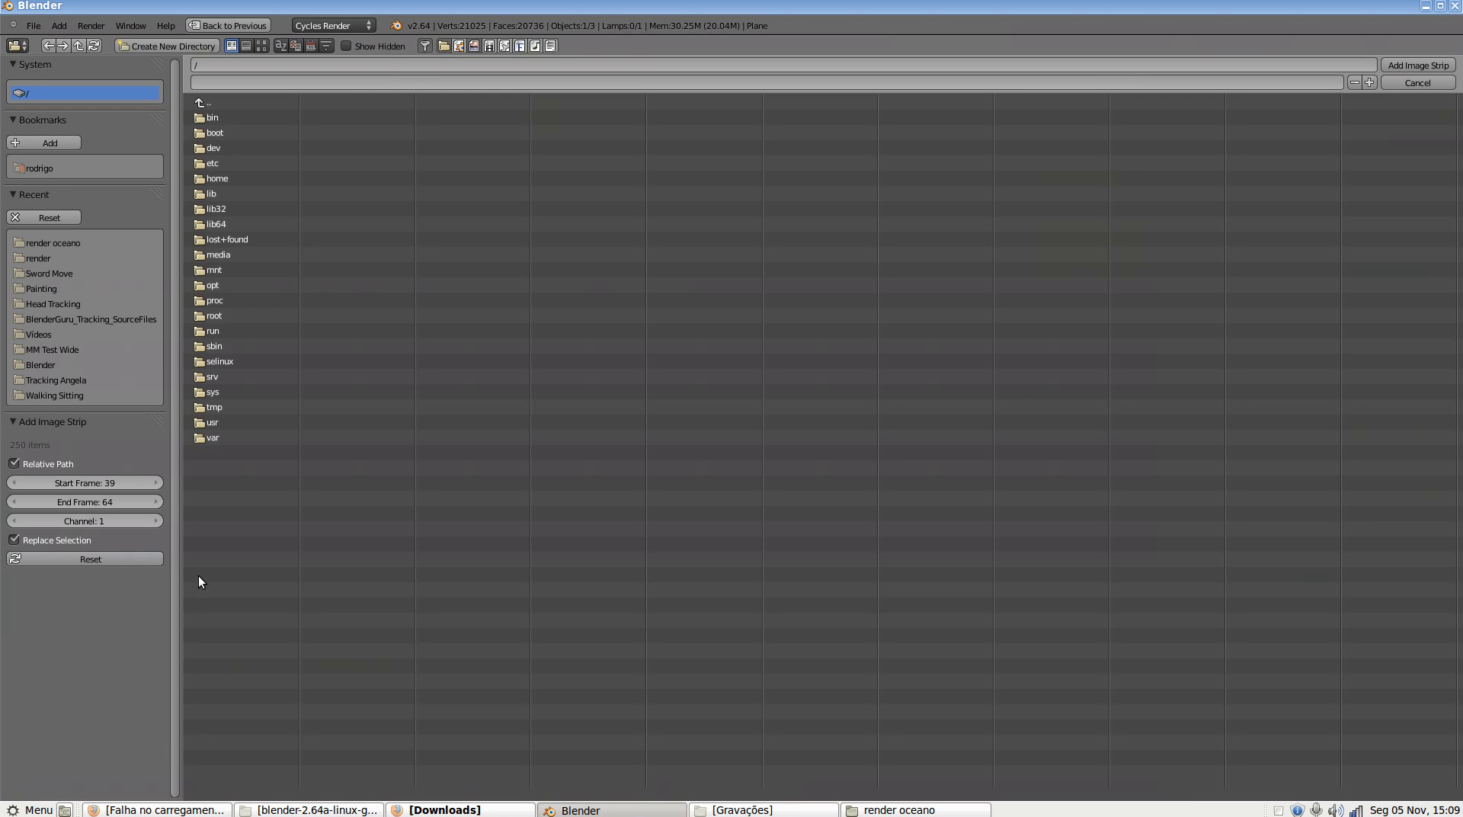
{"action": "left_click", "coordinate": [70, 242]}
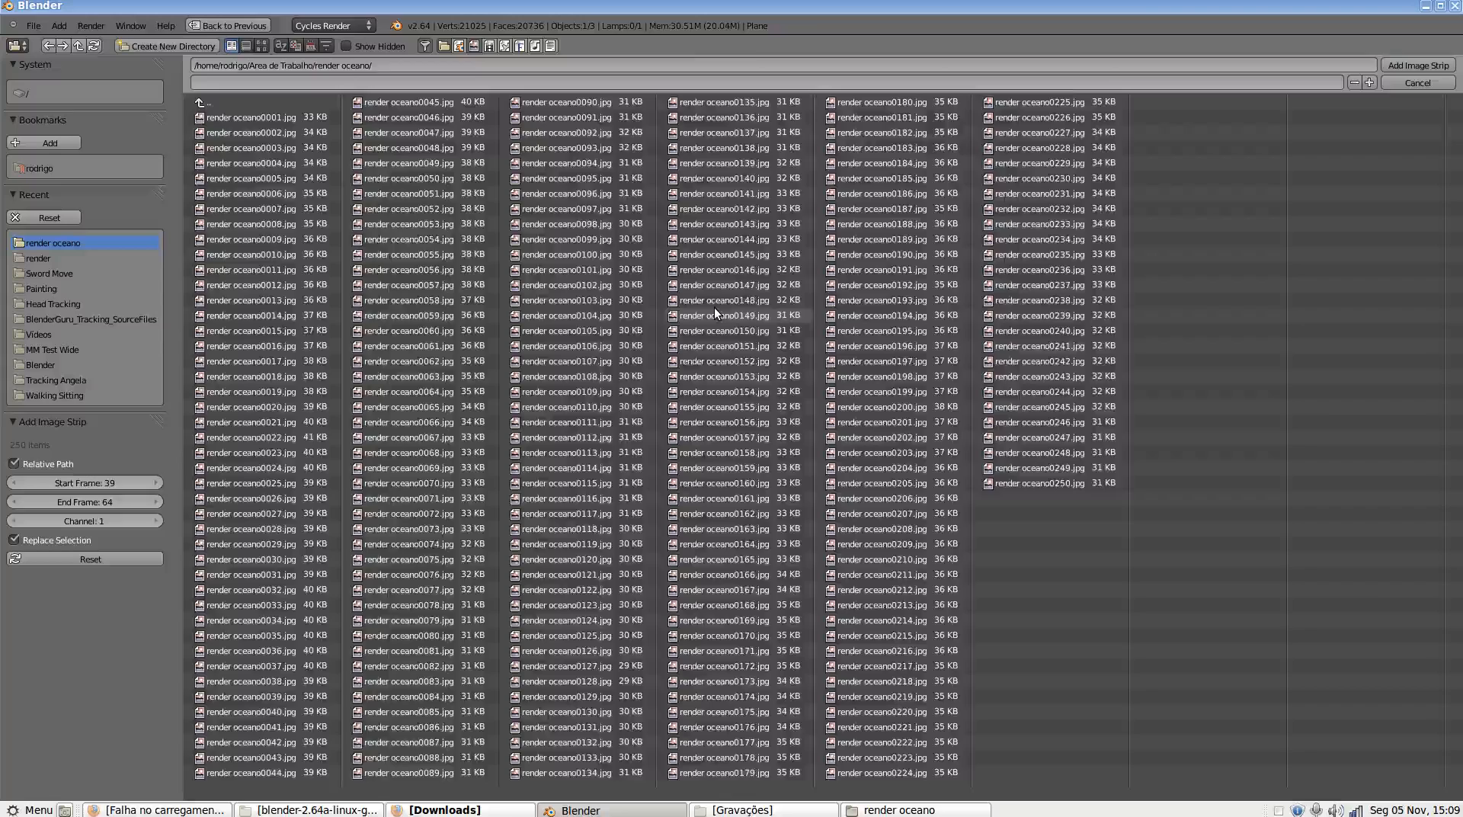
{"action": "key", "text": "a"}
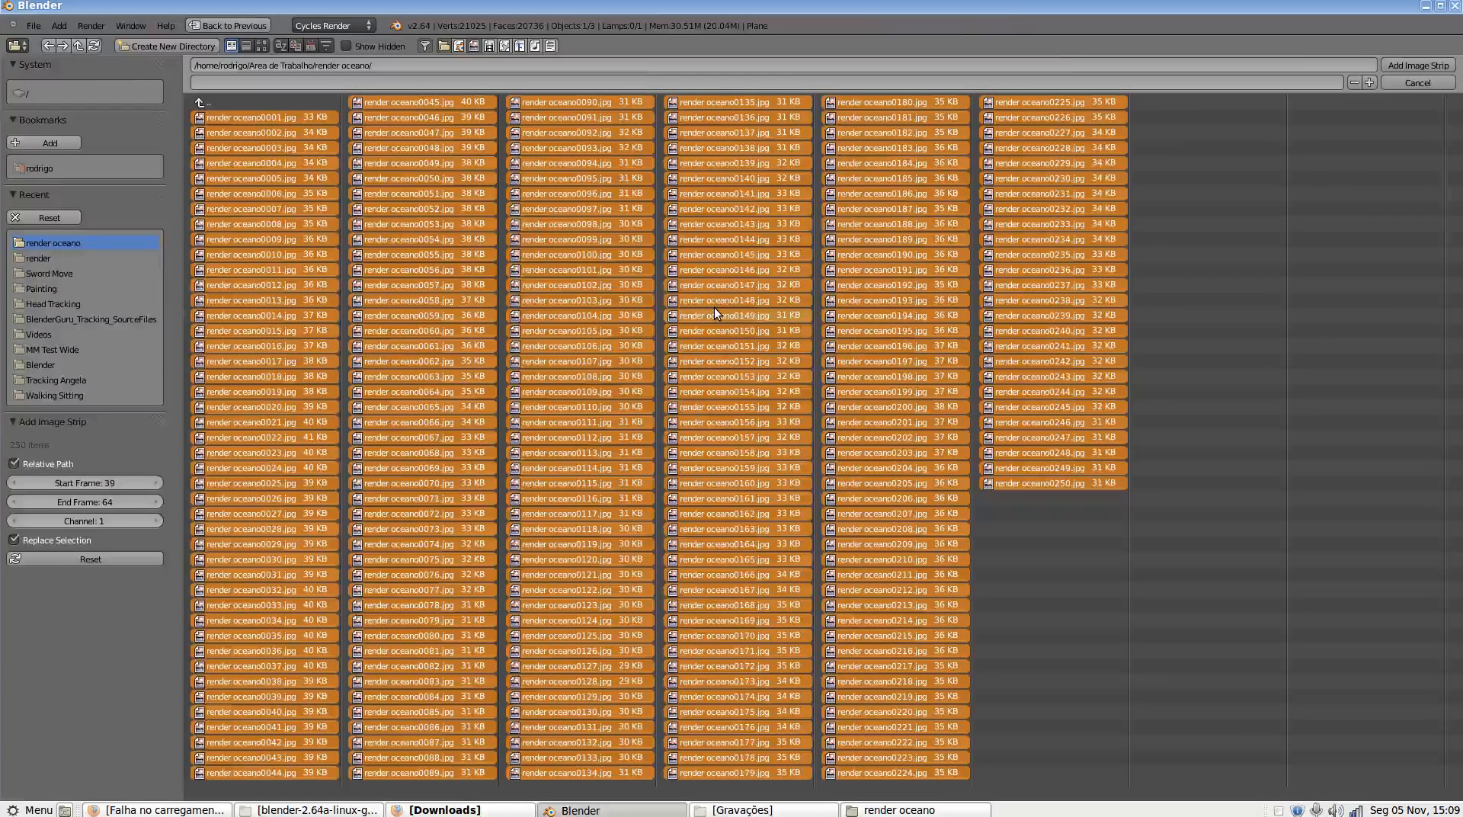
{"action": "key", "text": "Return"}
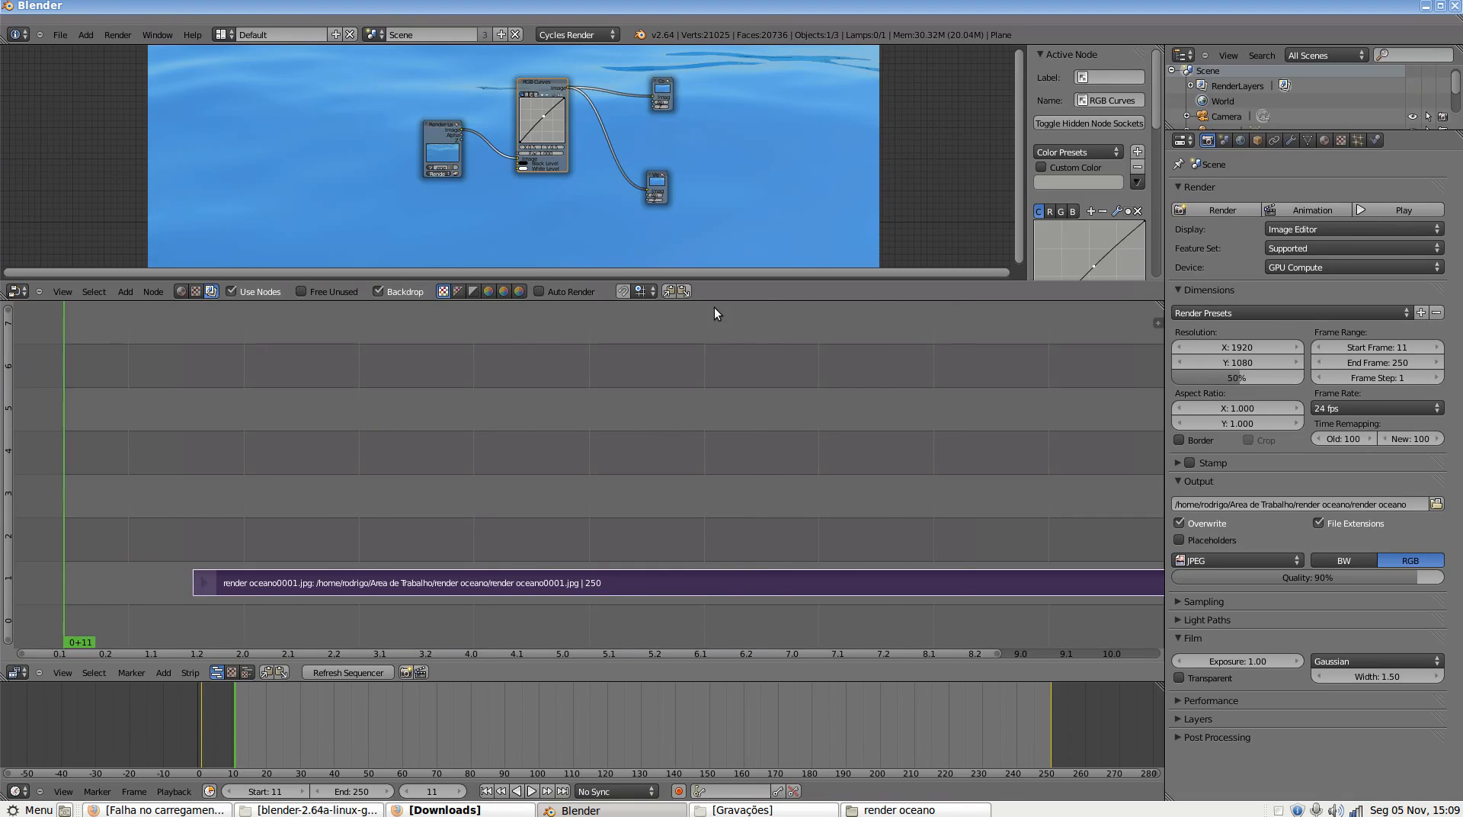
Move the image strip along channel 1 so that it starts at frame 1
{"action": "scroll", "coordinate": [622, 598], "scroll_direction": "down", "scroll_amount": 8}
{"action": "middle_click_drag", "start_coordinate": [690, 583], "coordinate": [604, 472]}
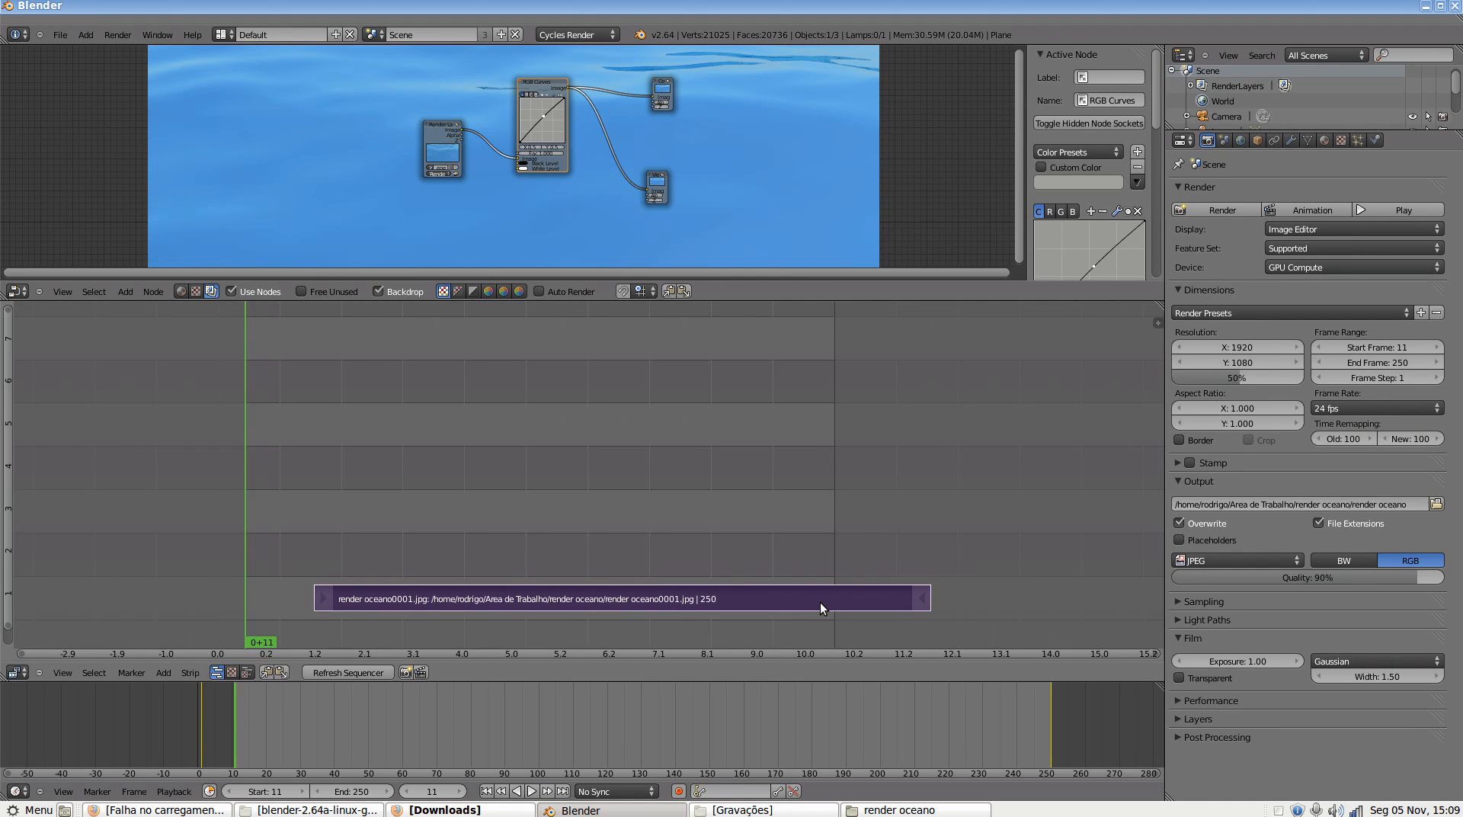
{"action": "key", "text": "g"}
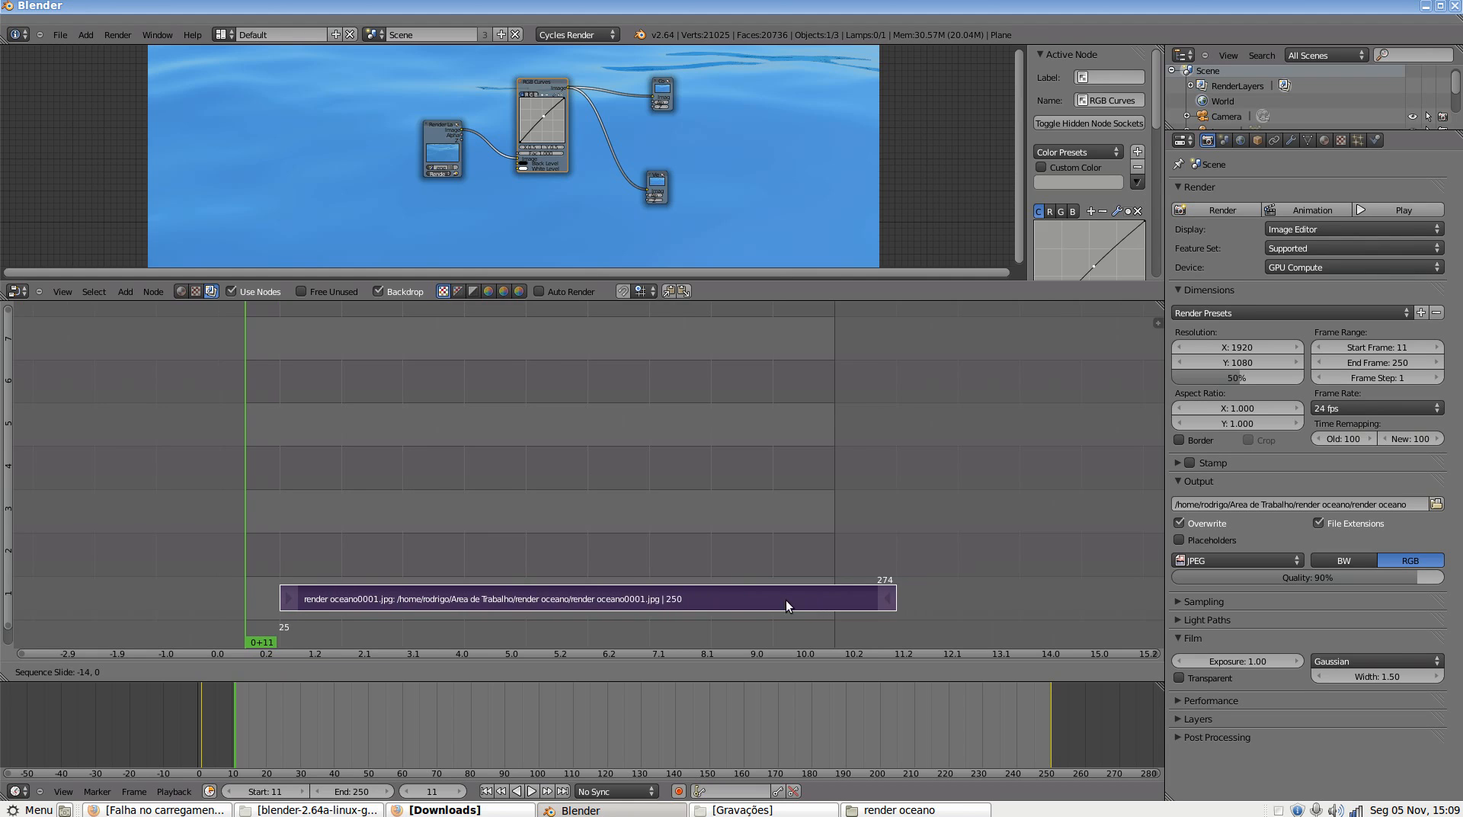
{"action": "left_click", "coordinate": [725, 592]}
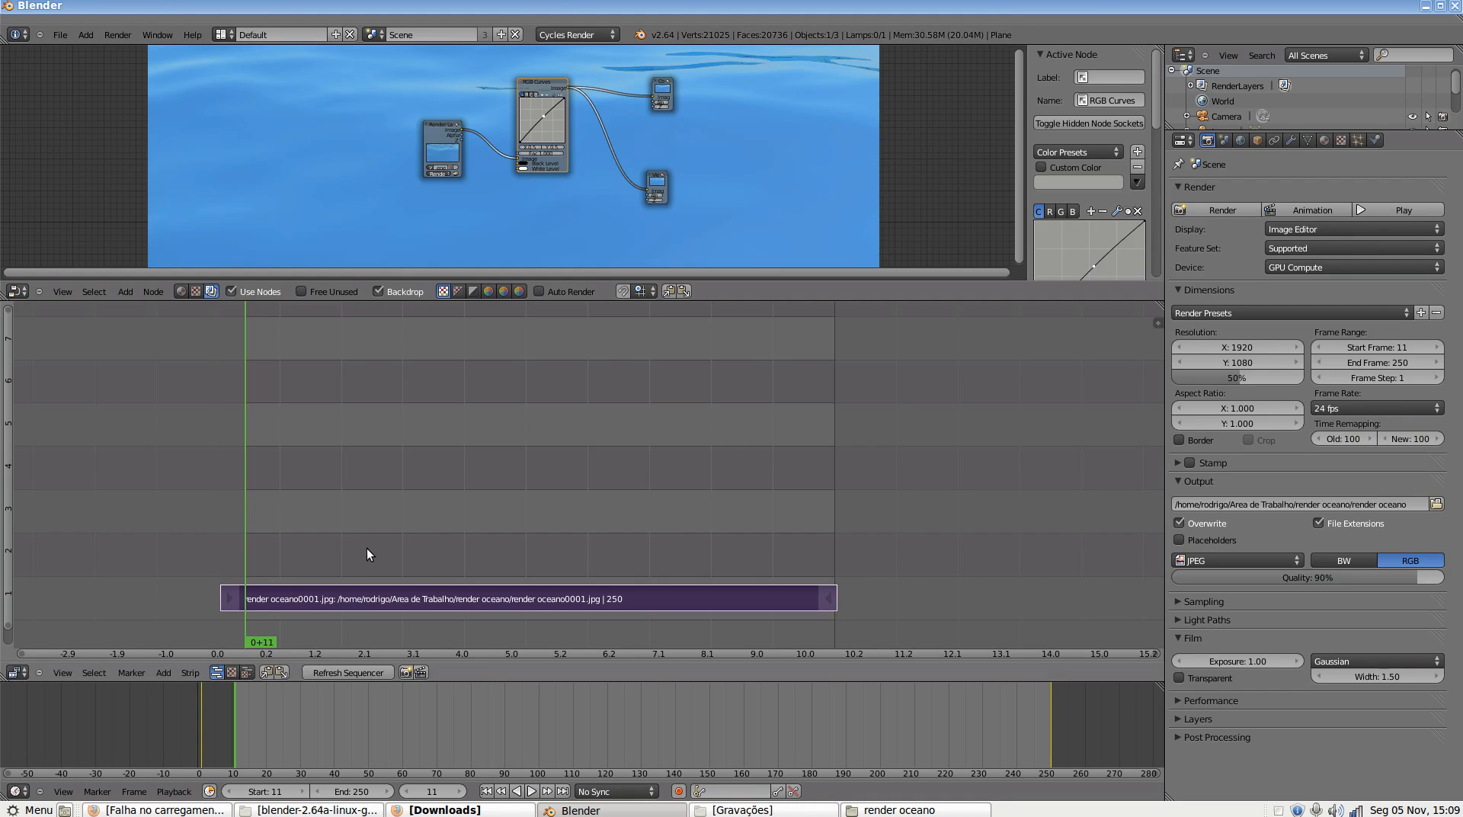
Switch to the Video Editing screen layout and move the playhead to frame 1 at the start of the image strip
{"action": "left_click", "coordinate": [218, 34]}
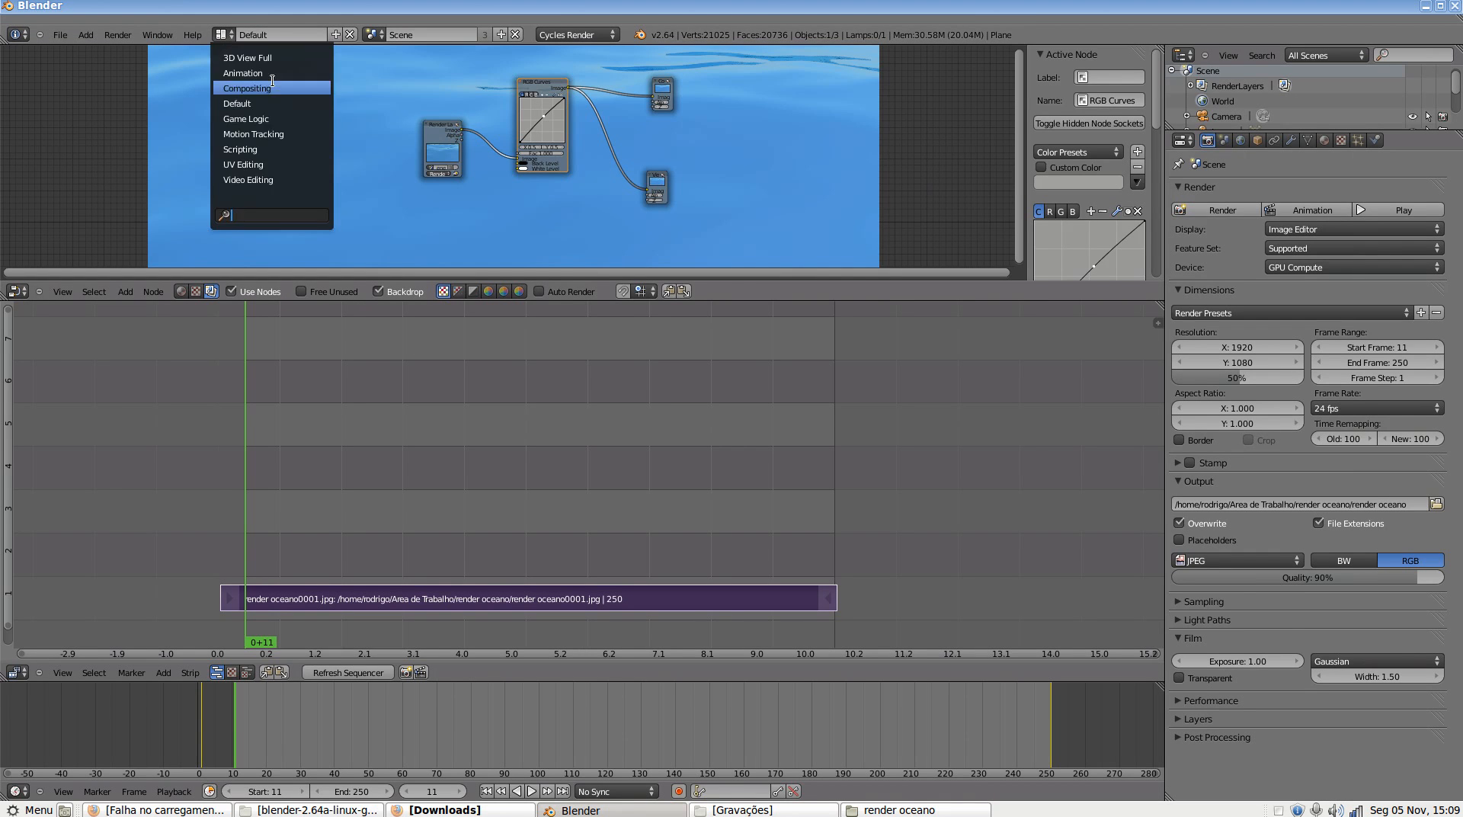
{"action": "left_click", "coordinate": [305, 176]}
{"action": "scroll", "coordinate": [1201, 268], "scroll_direction": "up", "scroll_amount": 3}
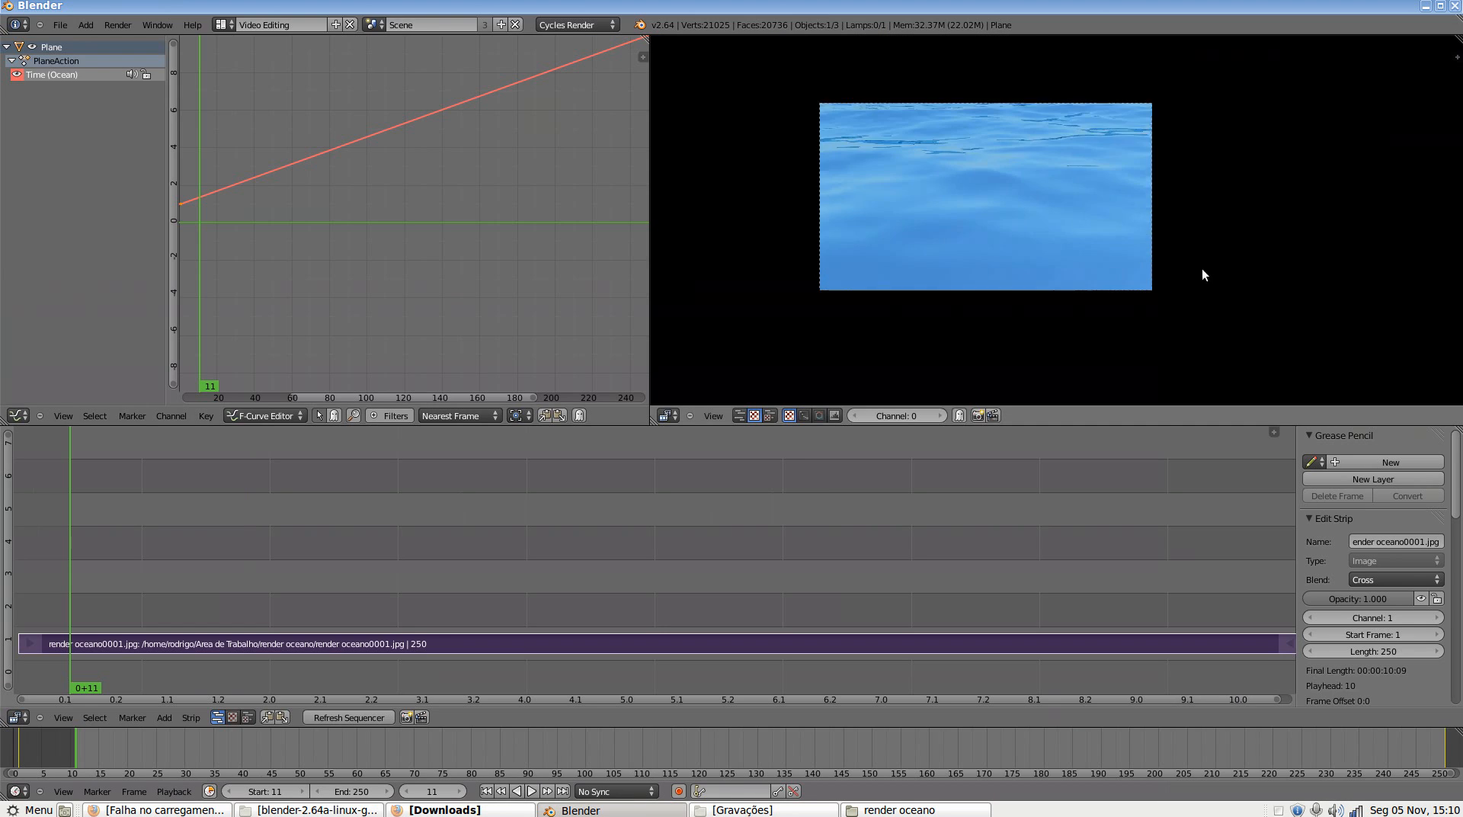
{"action": "middle_click_drag", "start_coordinate": [909, 145], "coordinate": [1014, 169]}
{"action": "scroll", "coordinate": [1044, 163], "scroll_direction": "up", "scroll_amount": 4}
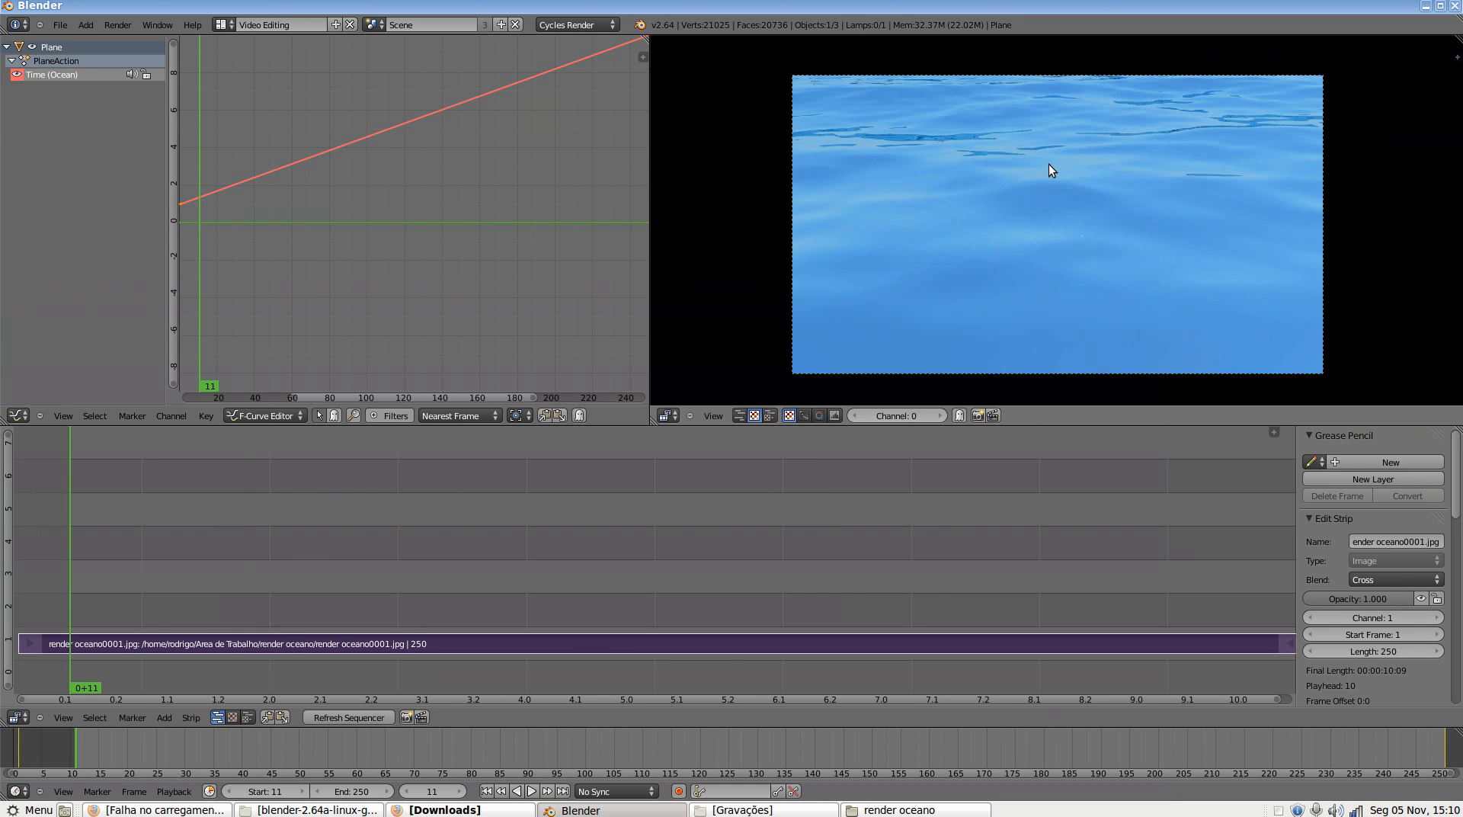
{"action": "scroll", "coordinate": [1049, 163], "scroll_direction": "down", "scroll_amount": 1}
{"action": "scroll", "coordinate": [587, 587], "scroll_direction": "down", "scroll_amount": 3}
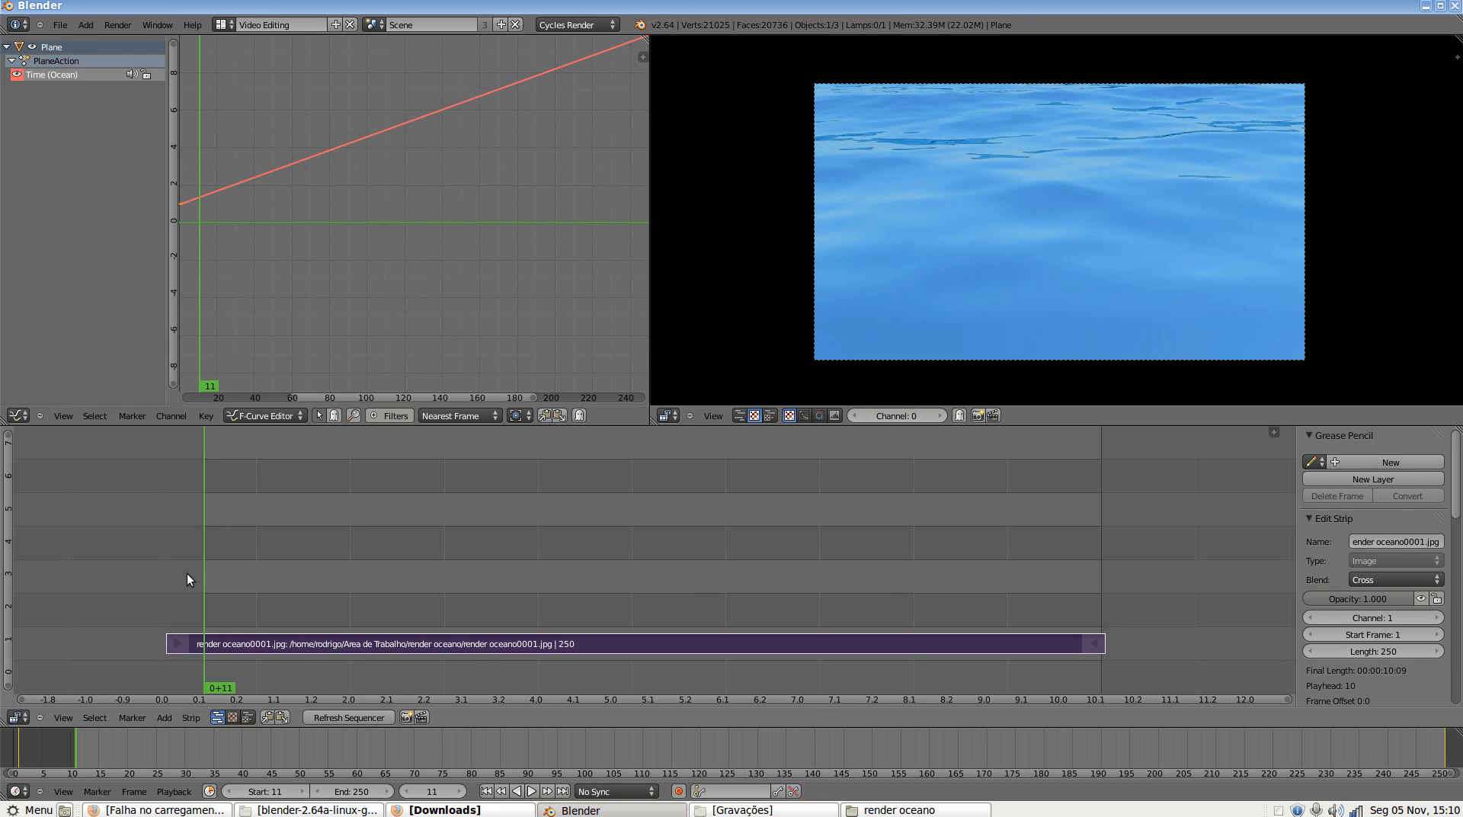
{"action": "left_click_drag", "start_coordinate": [204, 574], "coordinate": [166, 570]}
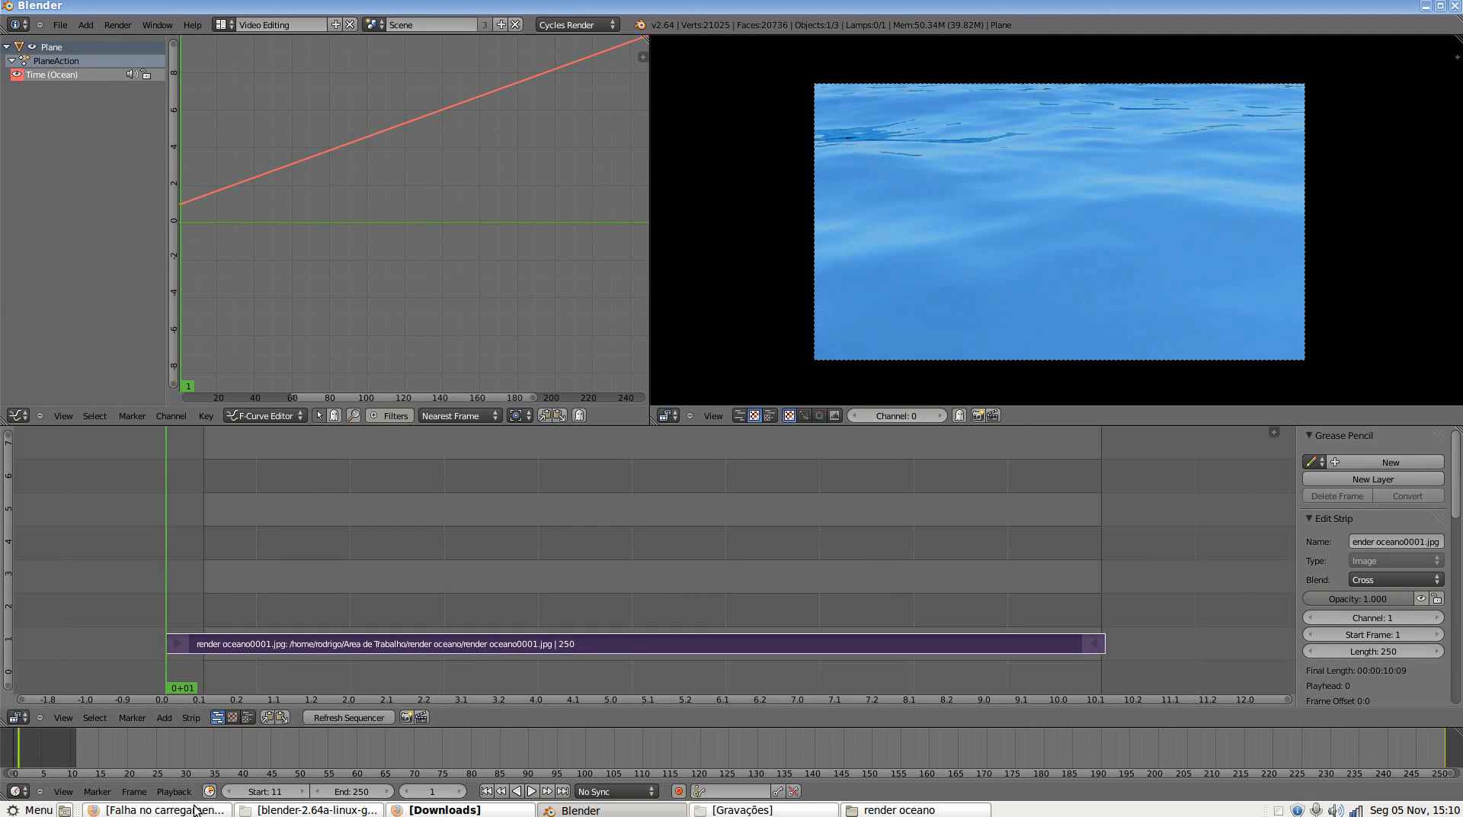
Set the timeline's start frame to 1, scrub the image strip to about frame 84 and return the playhead to frame 1
{"action": "left_click", "coordinate": [271, 793]}
{"action": "type", "text": "11"}
{"action": "key", "text": "Return"}
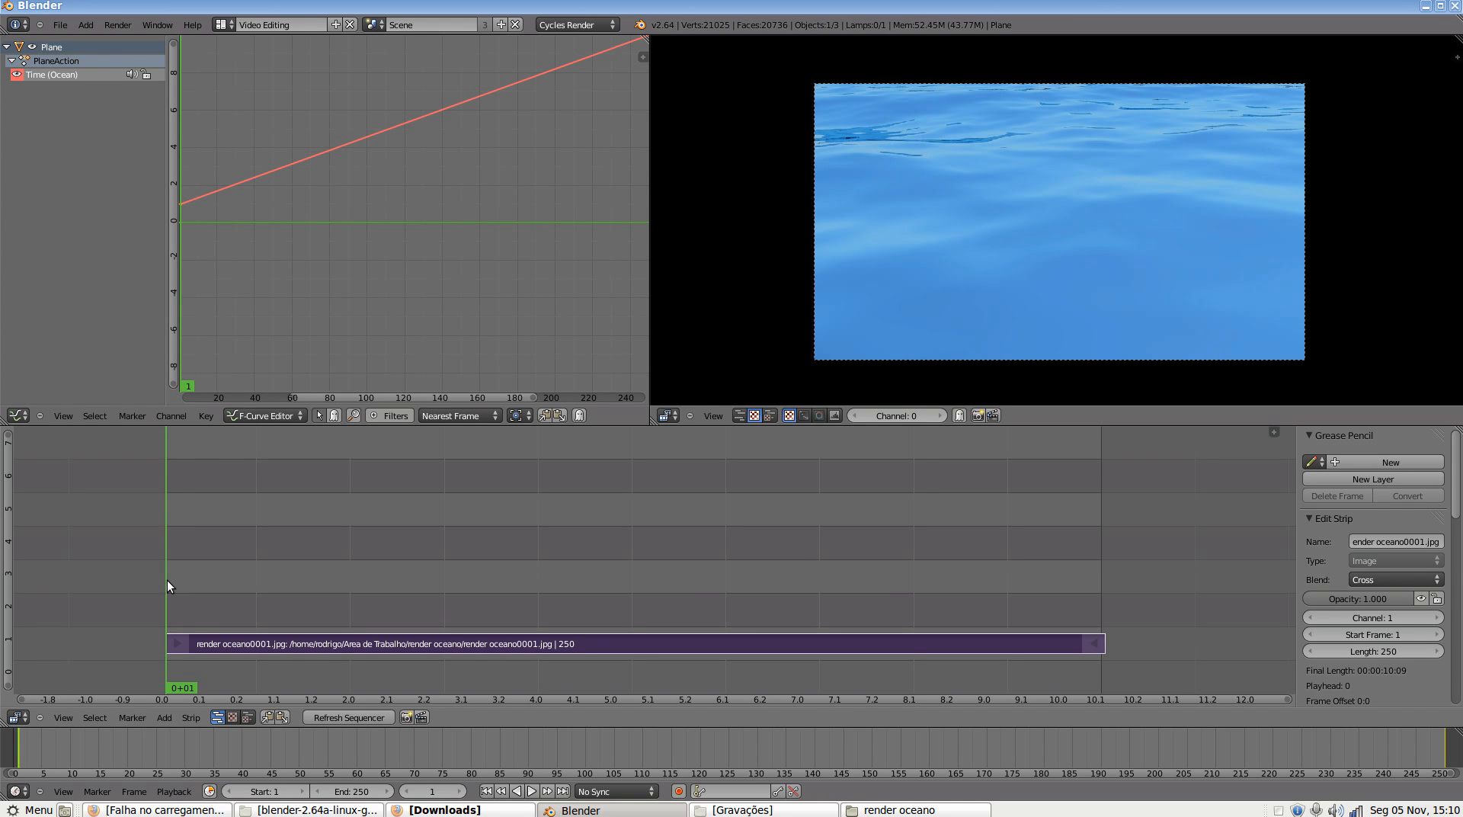
{"action": "left_click_drag", "start_coordinate": [167, 579], "coordinate": [472, 494]}
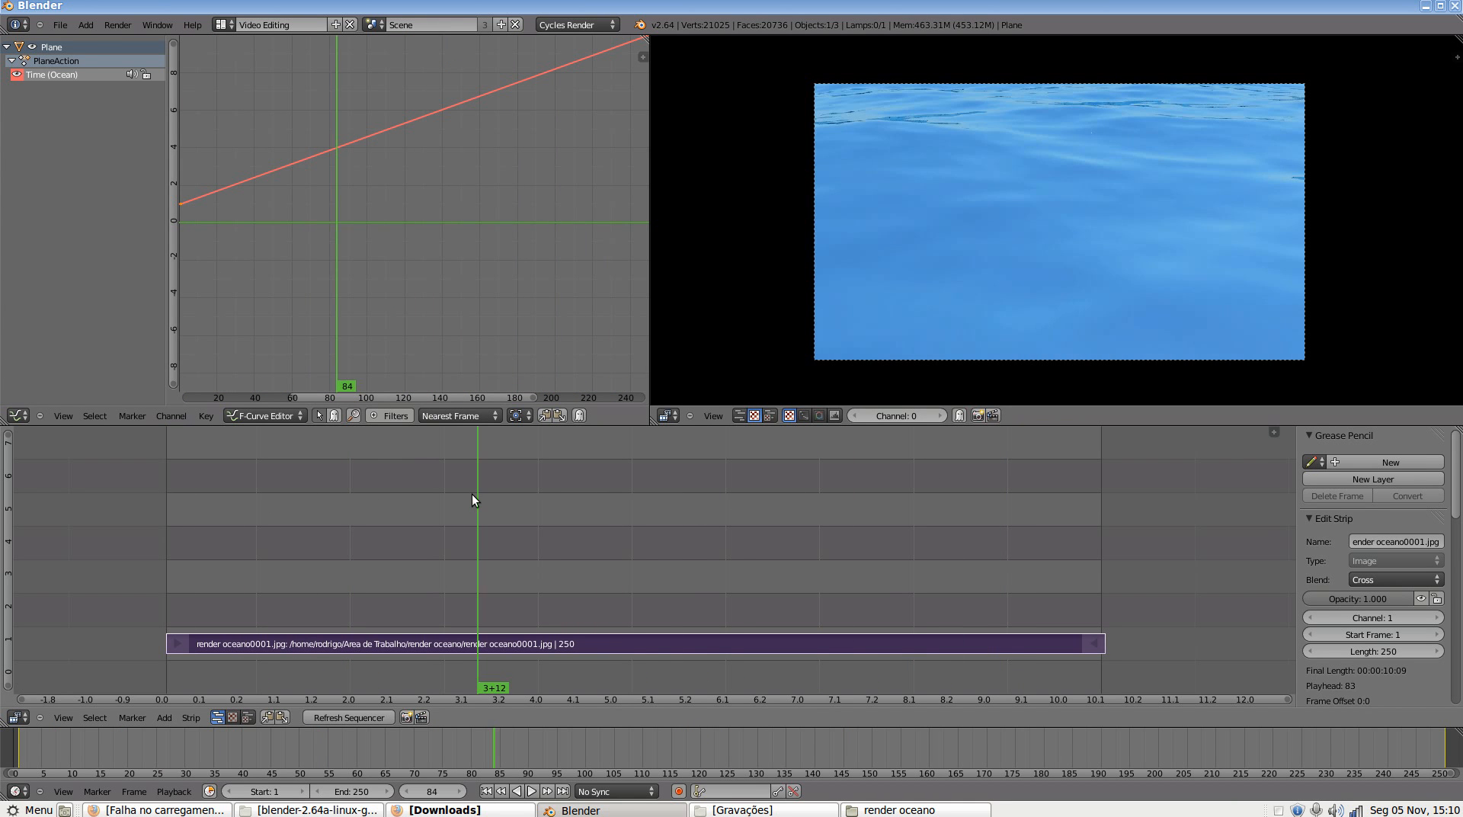
{"action": "key", "text": "shift+Left"}
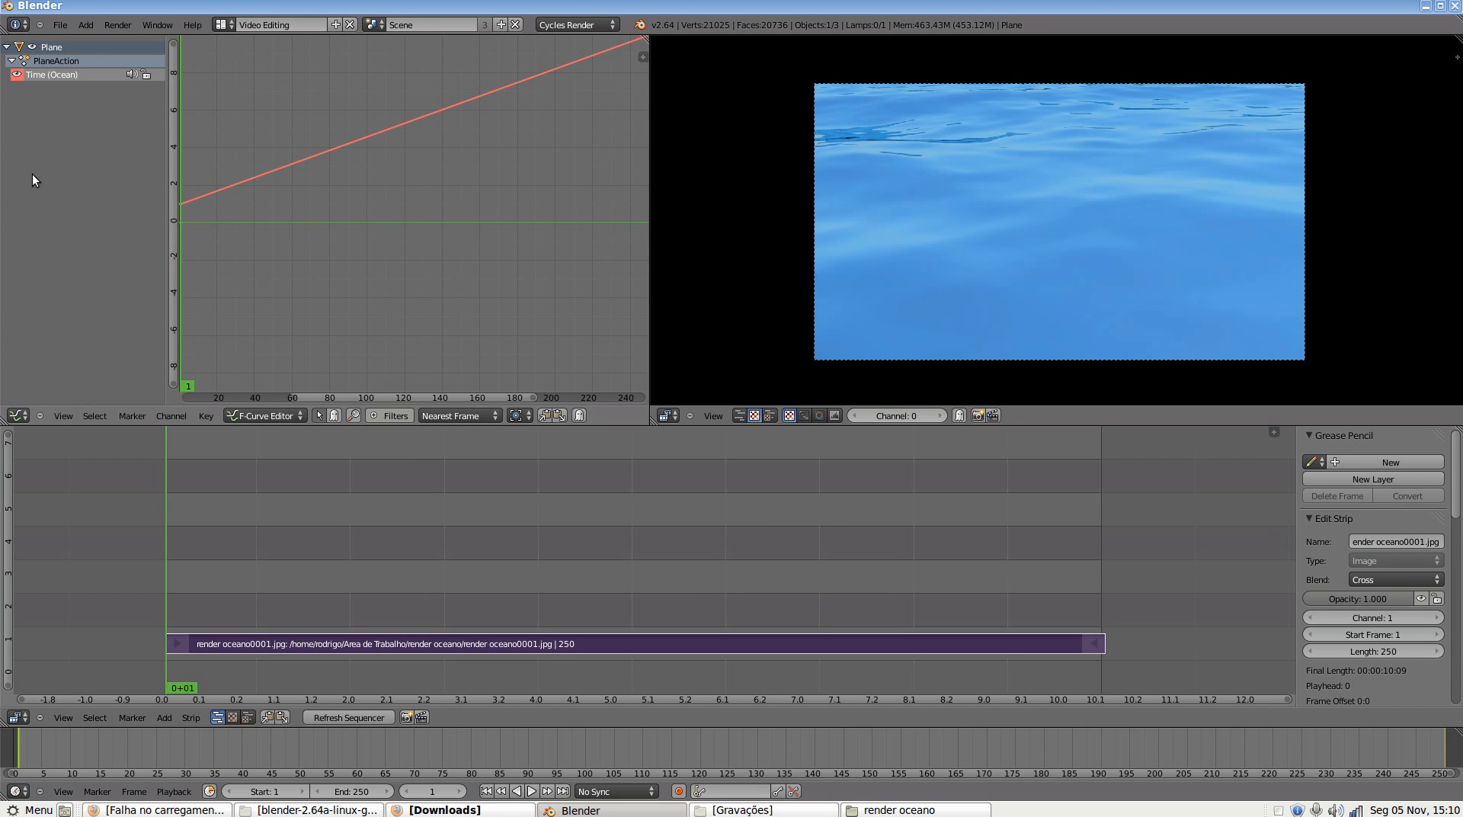
Change the Graph Editor area to the Properties editor and bring up the scene's render output settings
{"action": "left_click", "coordinate": [18, 416]}
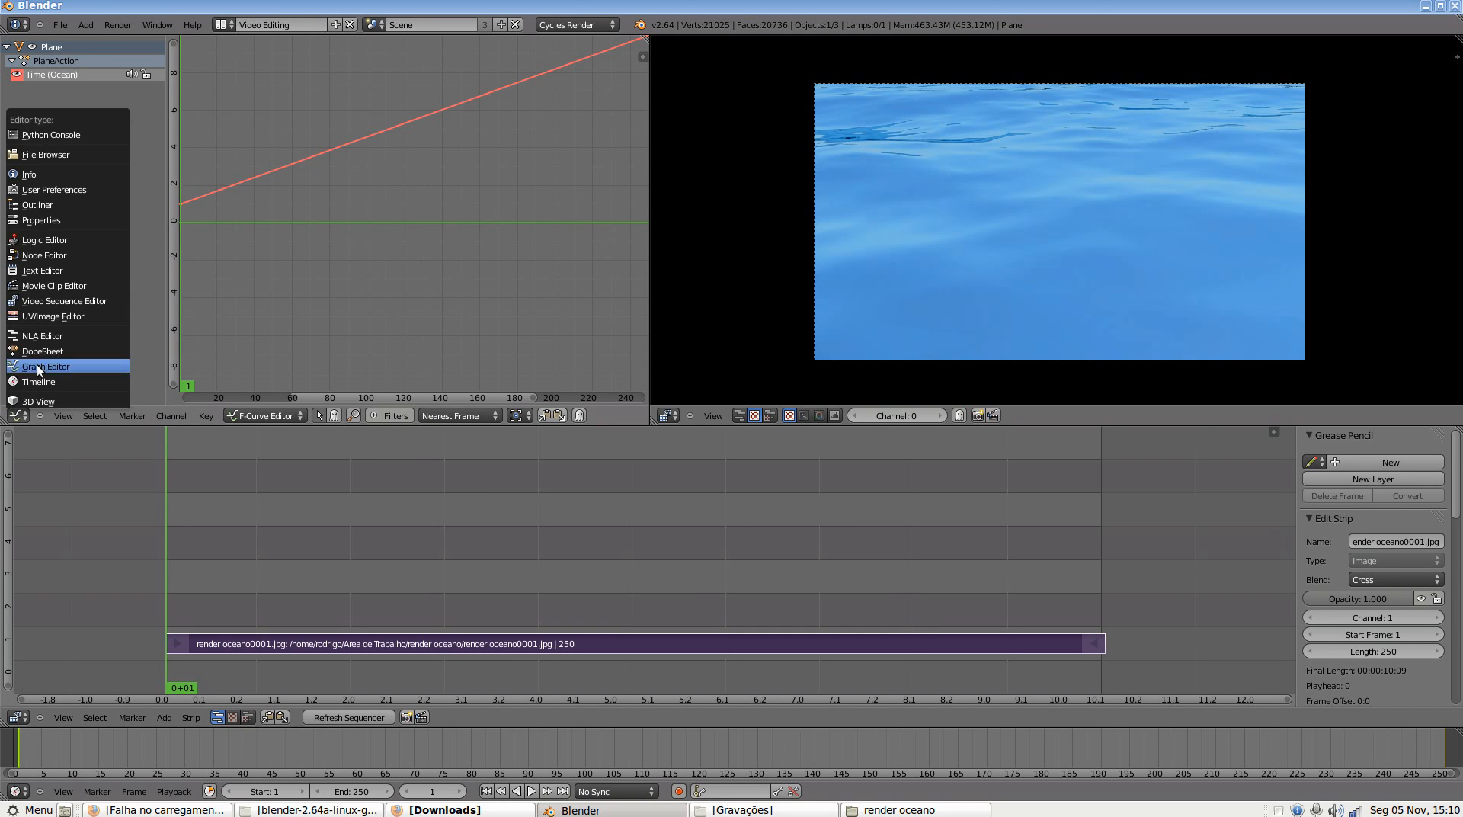
{"action": "left_click", "coordinate": [75, 222]}
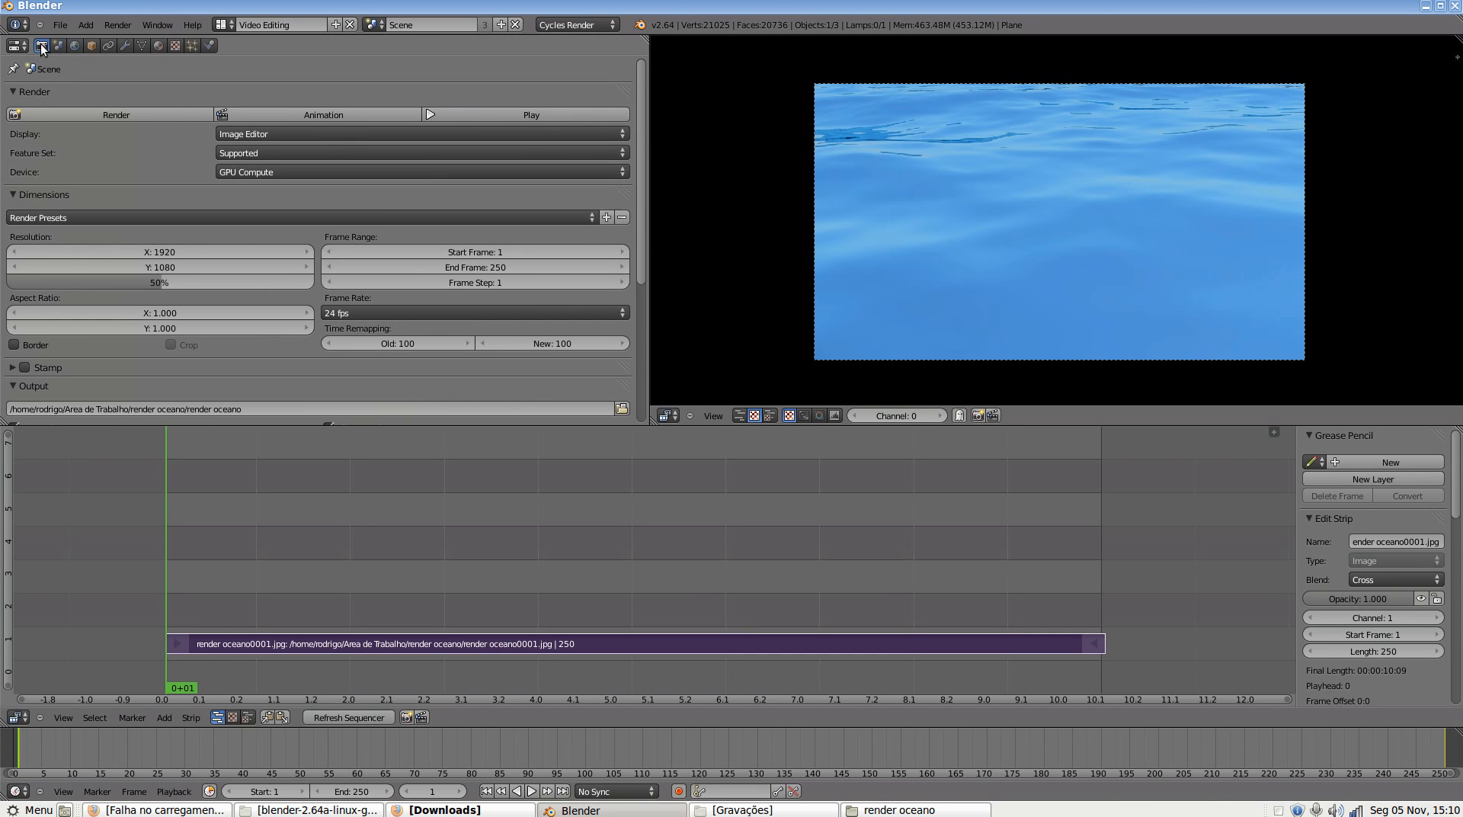
{"action": "scroll", "coordinate": [450, 187], "scroll_direction": "down", "scroll_amount": 4}
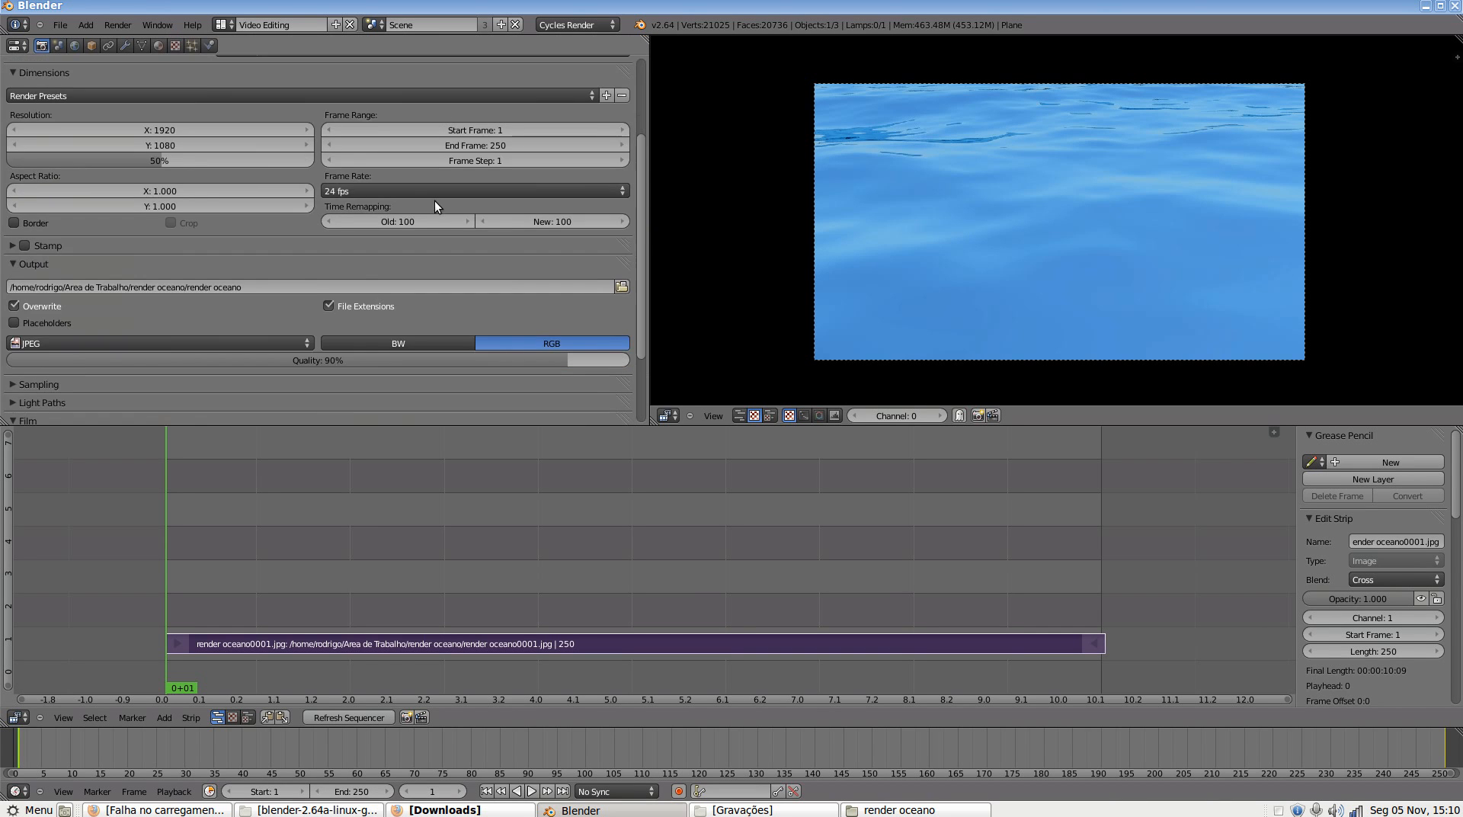
{"action": "scroll", "coordinate": [436, 205], "scroll_direction": "down", "scroll_amount": 3}
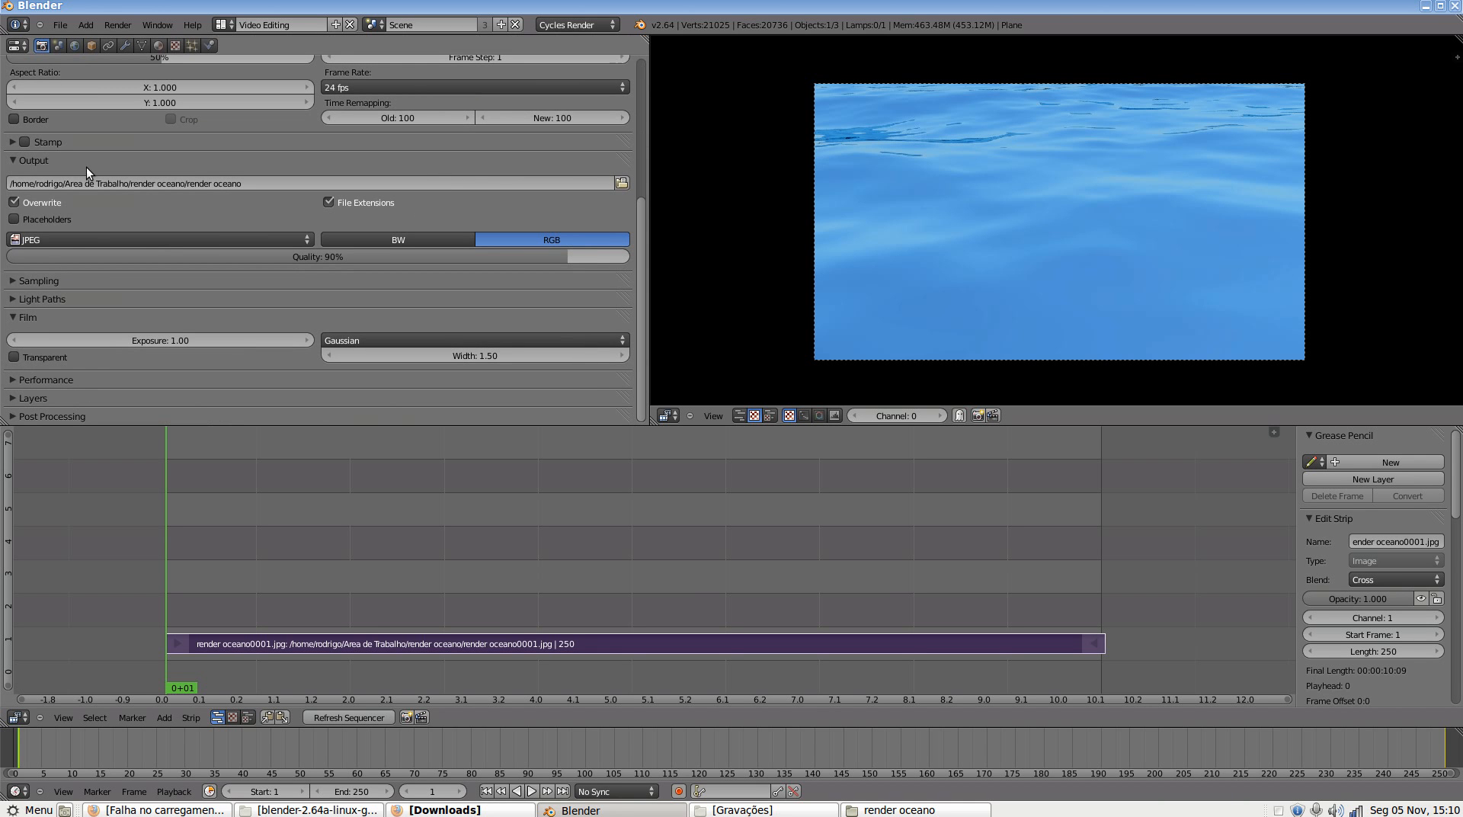
Set the output file format to Ogg Theora and render the sequence as an animation
{"action": "left_click", "coordinate": [45, 240]}
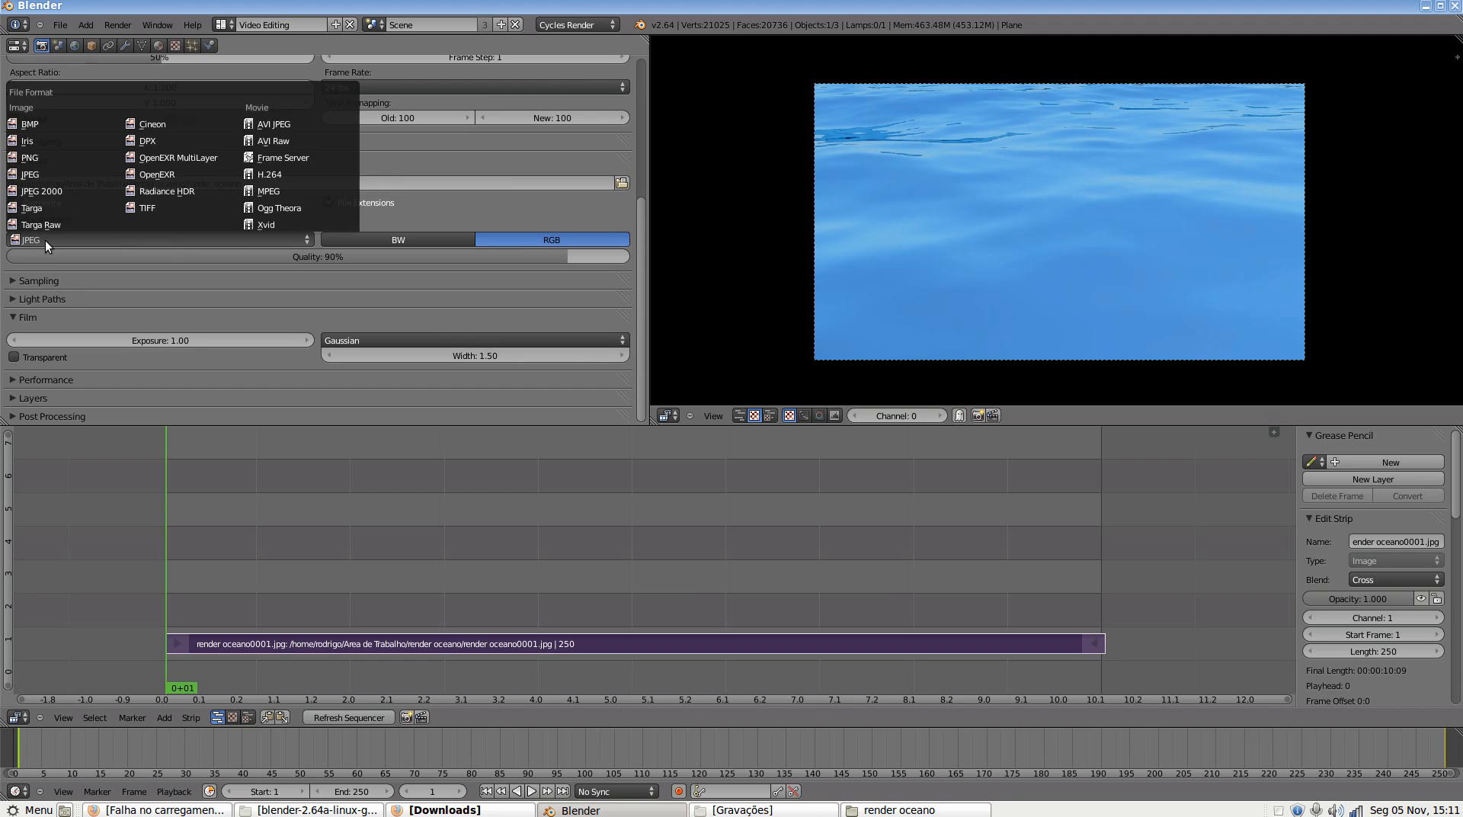
{"action": "left_click", "coordinate": [208, 241]}
{"action": "left_click", "coordinate": [270, 241]}
{"action": "left_click", "coordinate": [325, 206]}
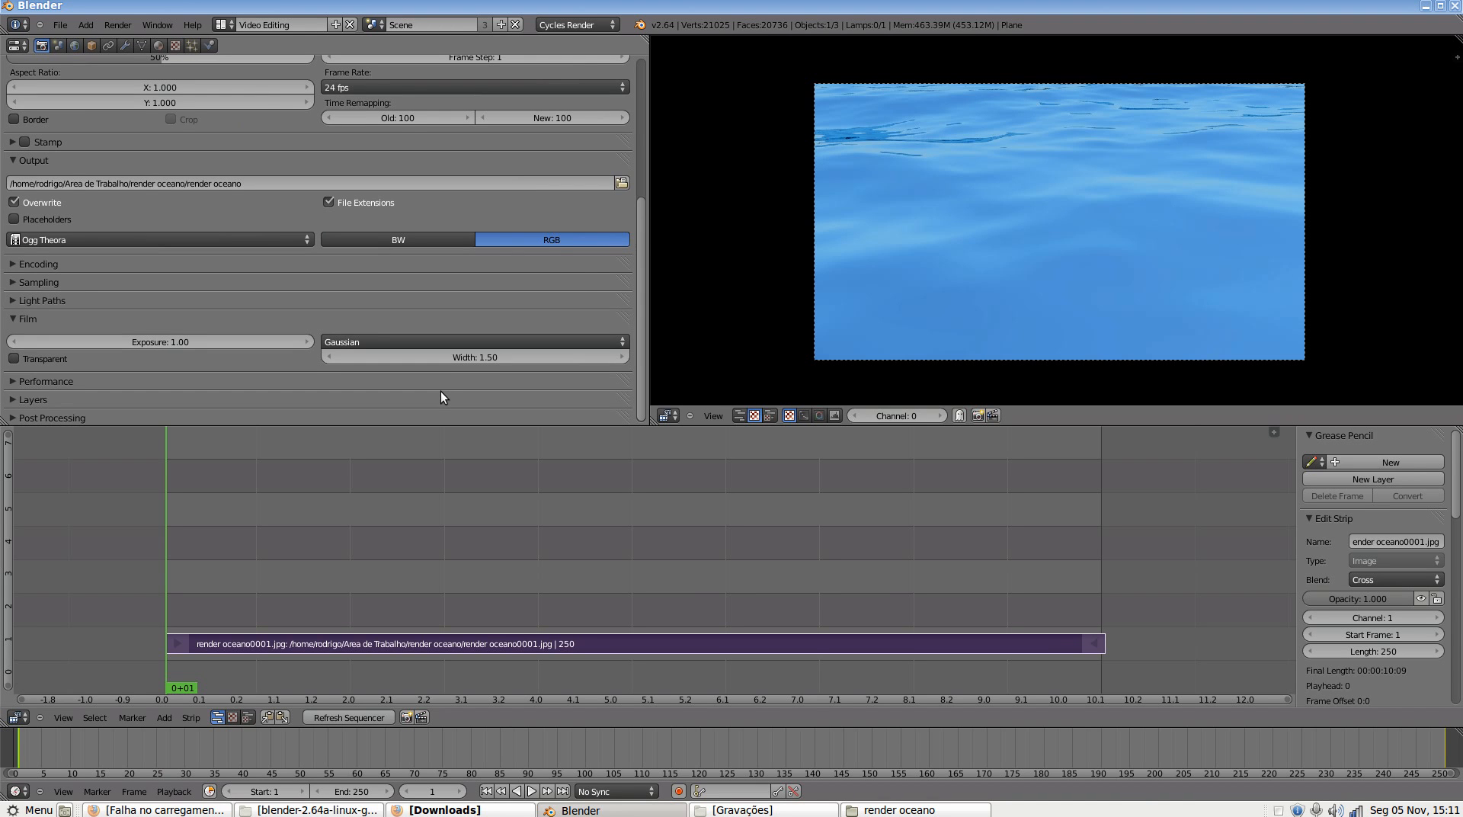
{"action": "scroll", "coordinate": [440, 391], "scroll_direction": "down", "scroll_amount": 1}
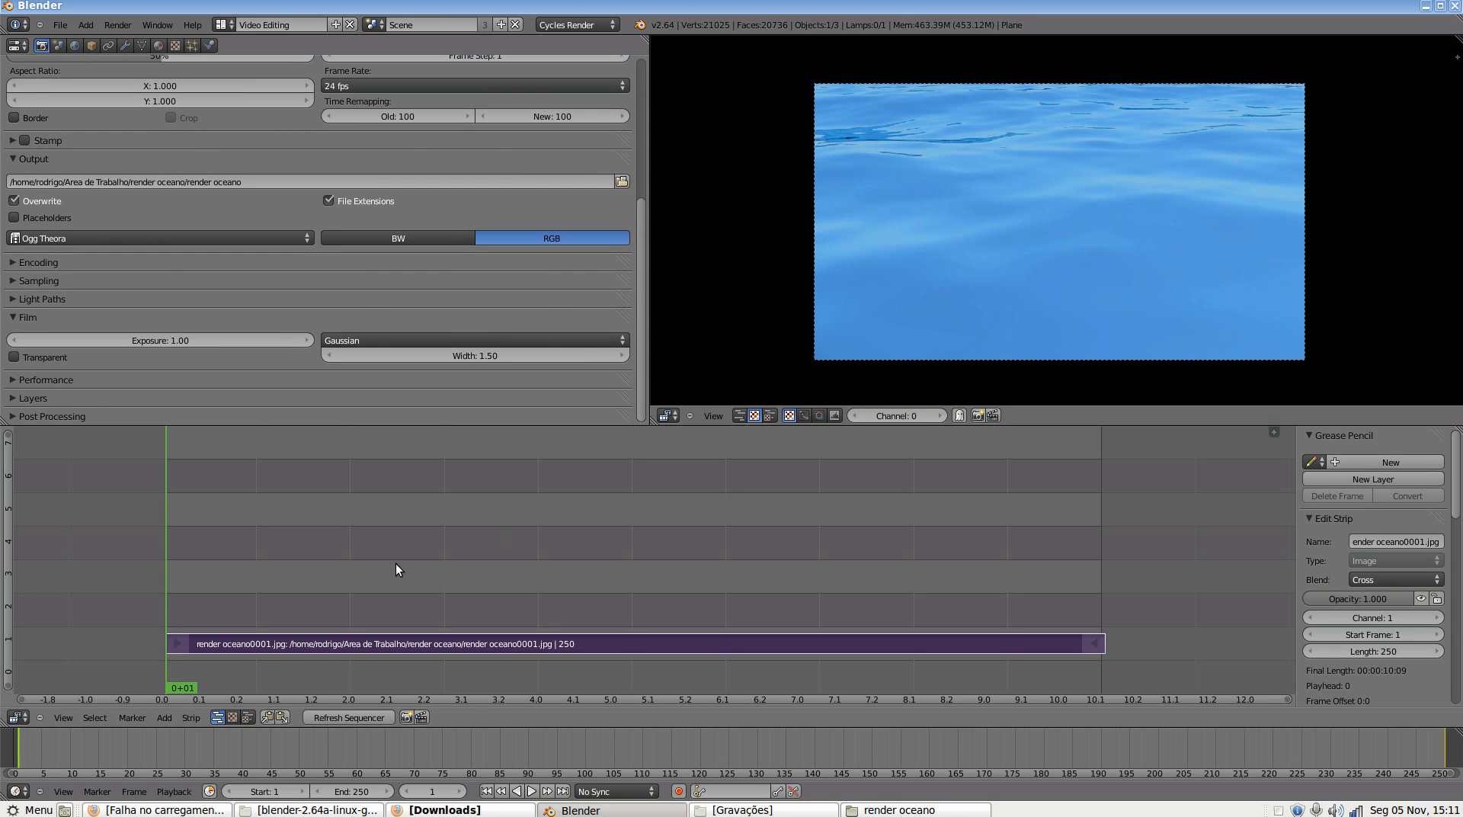
{"action": "key", "text": "ctrl+F12"}
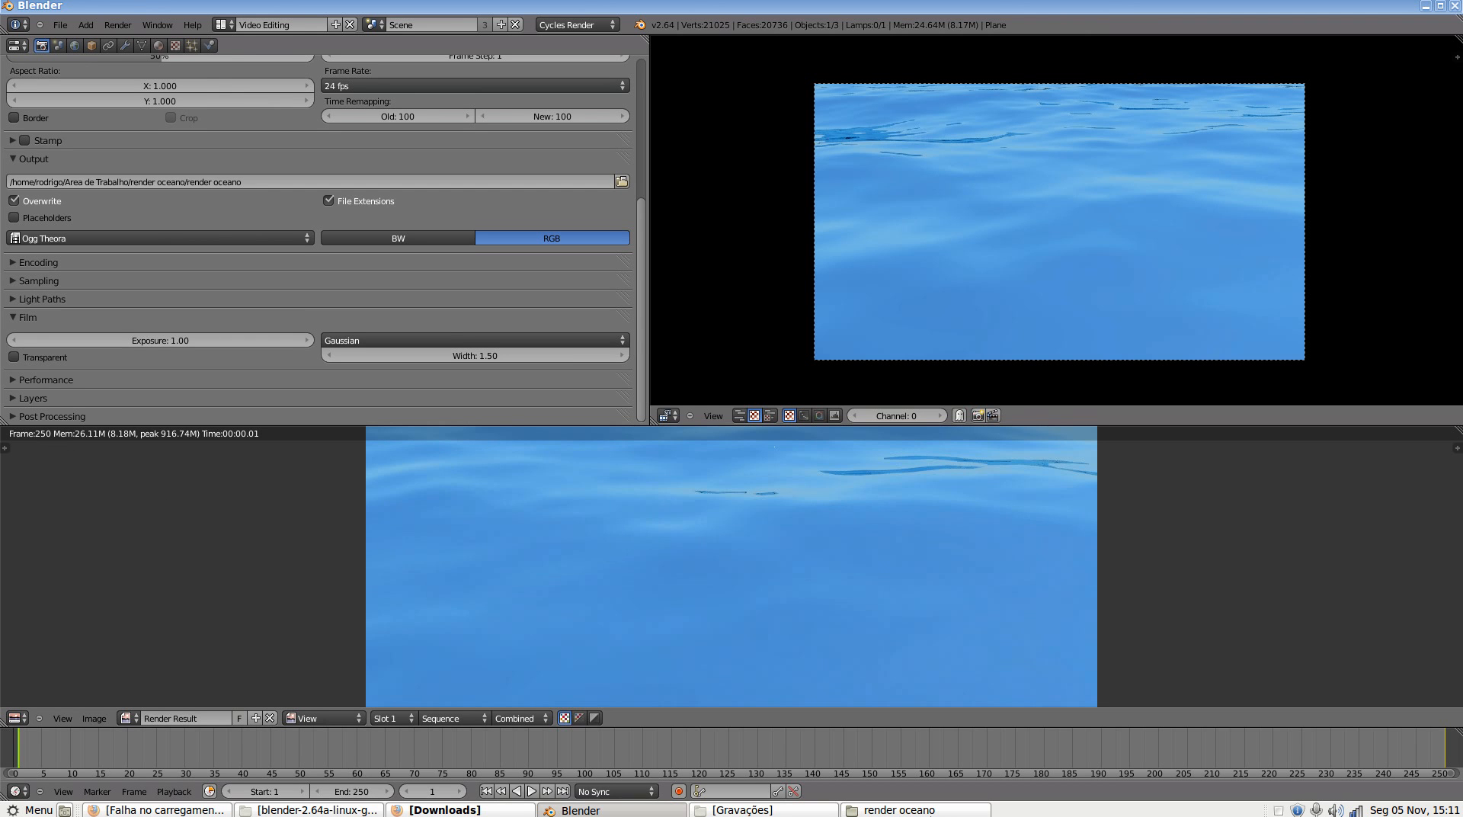
Switch to the render oceano folder window, enlarge it and play the rendered video render oceano0001-0250.ogg
{"action": "left_click", "coordinate": [899, 810]}
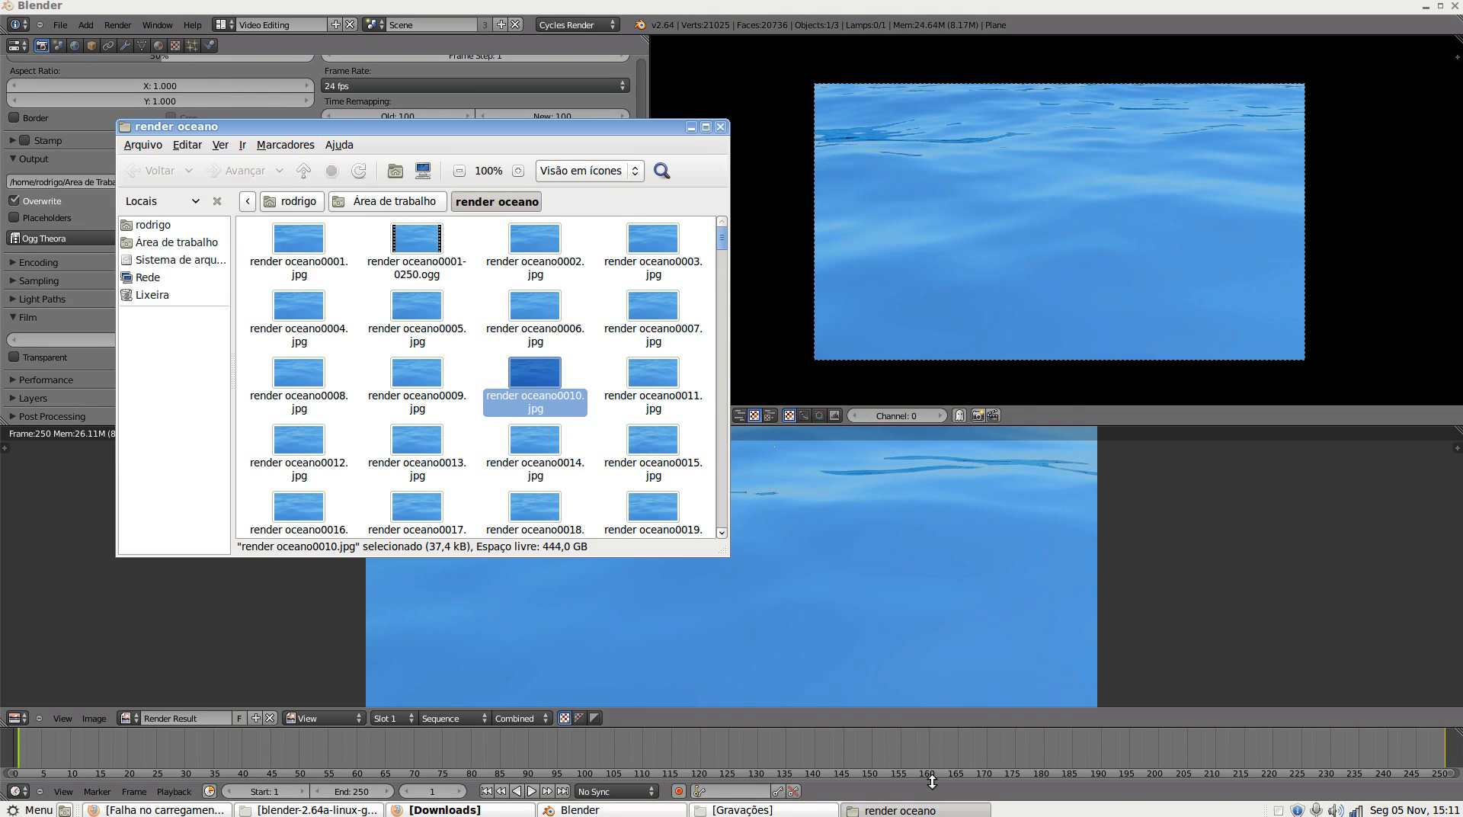
{"action": "left_click", "coordinate": [473, 290]}
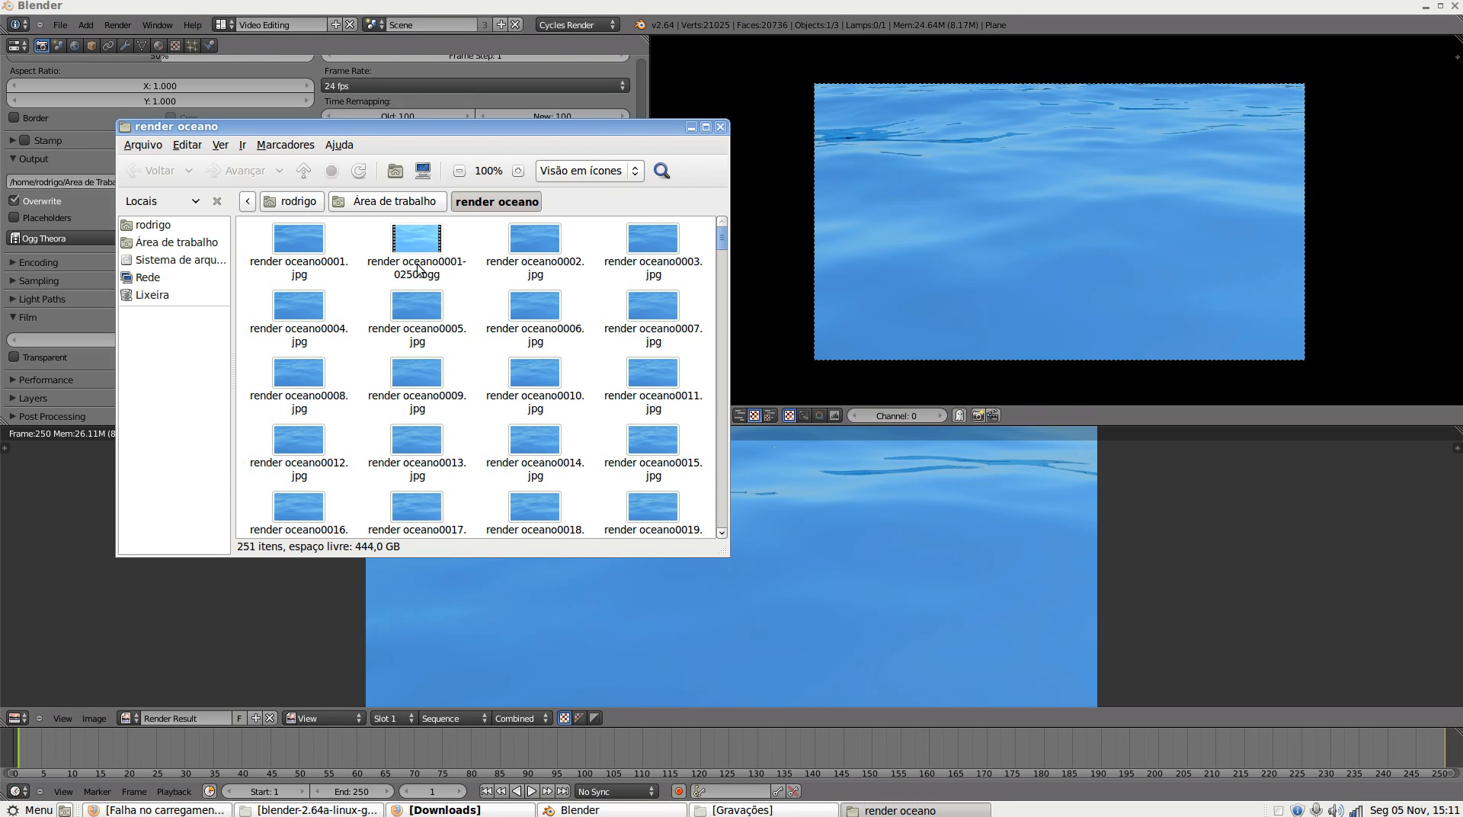
{"action": "left_click", "coordinate": [706, 127]}
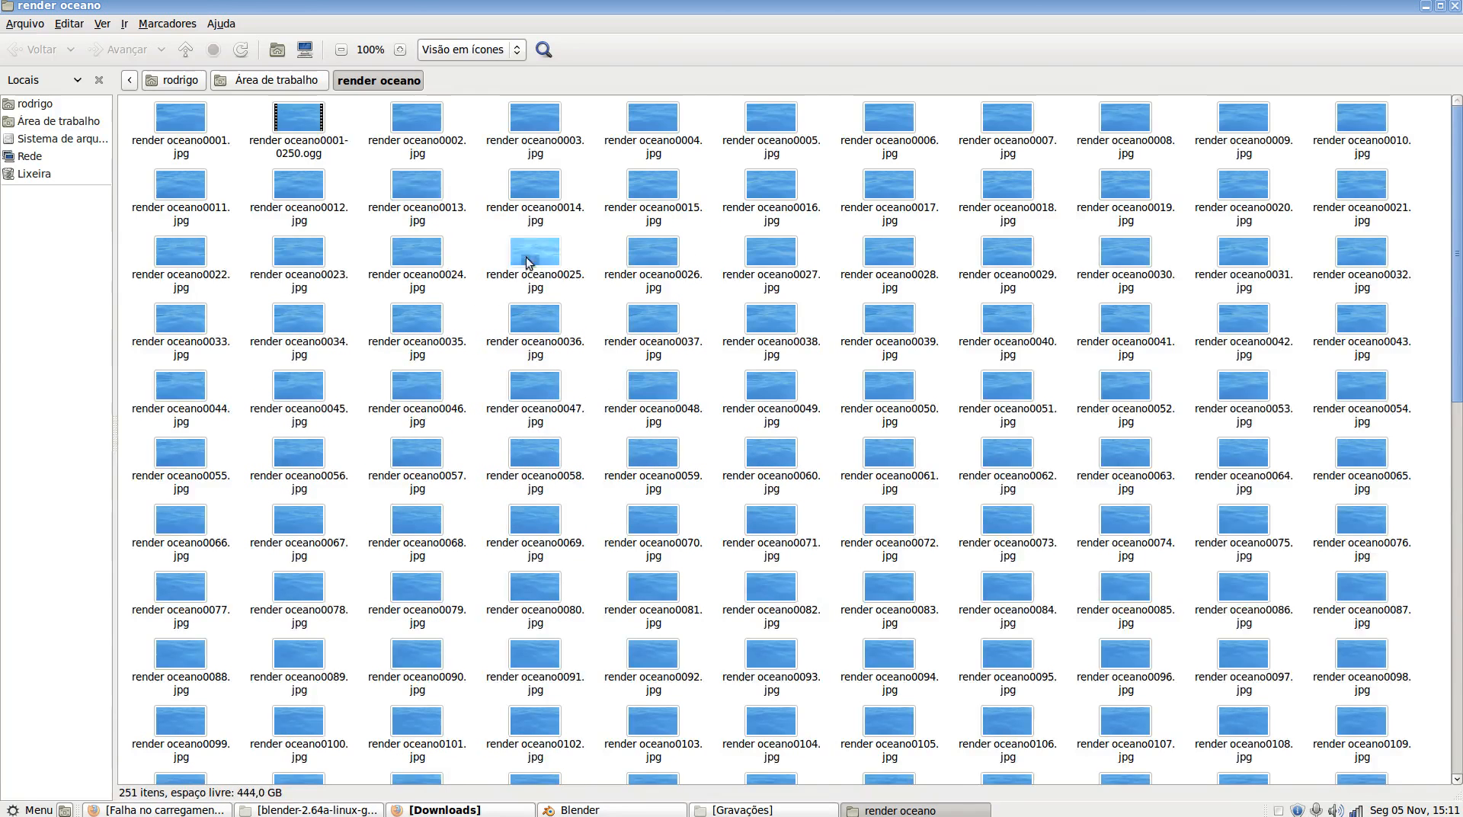
{"action": "left_click", "coordinate": [302, 123]}
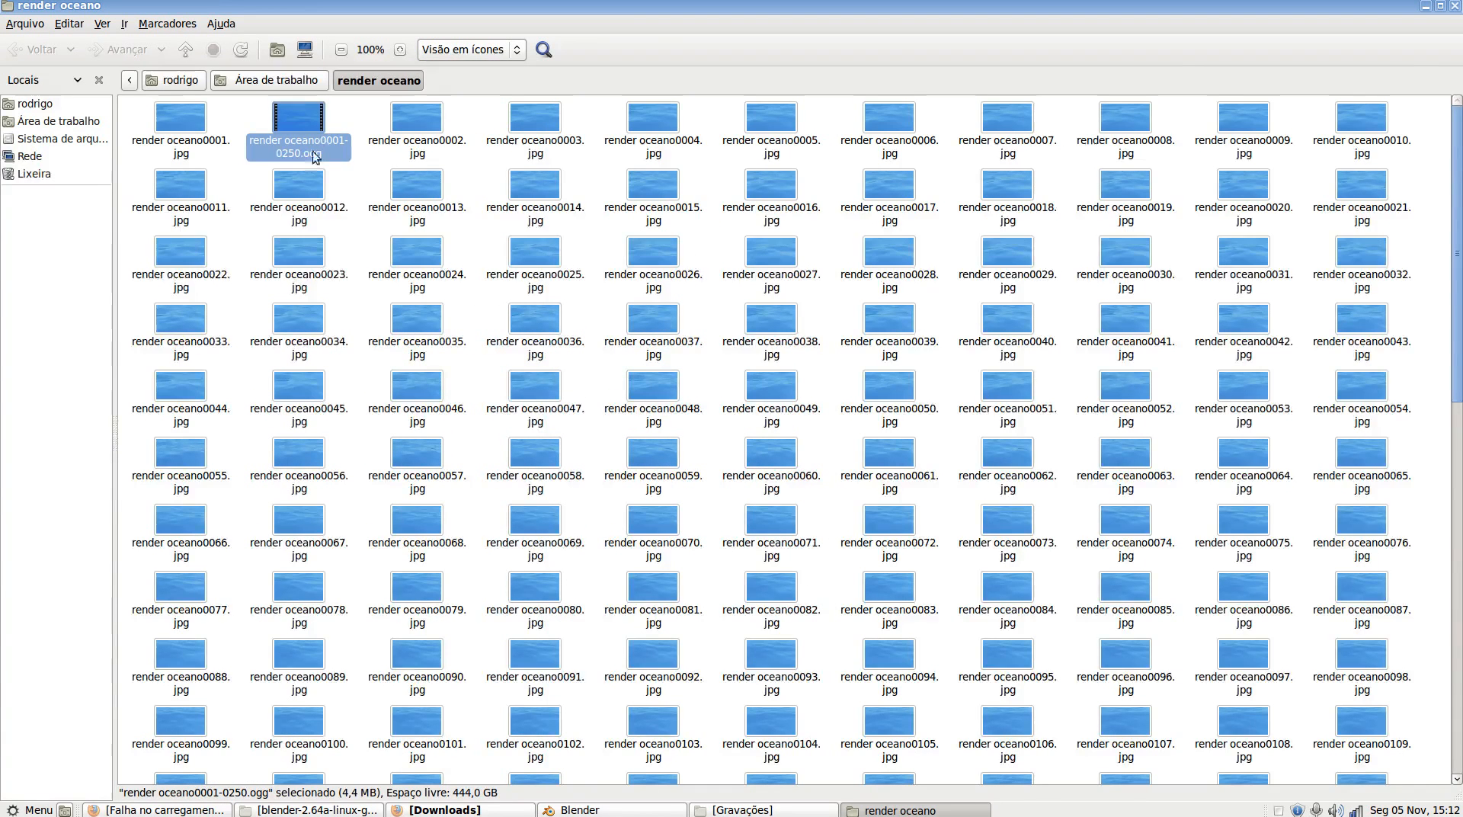
{"action": "double_click", "coordinate": [308, 120]}
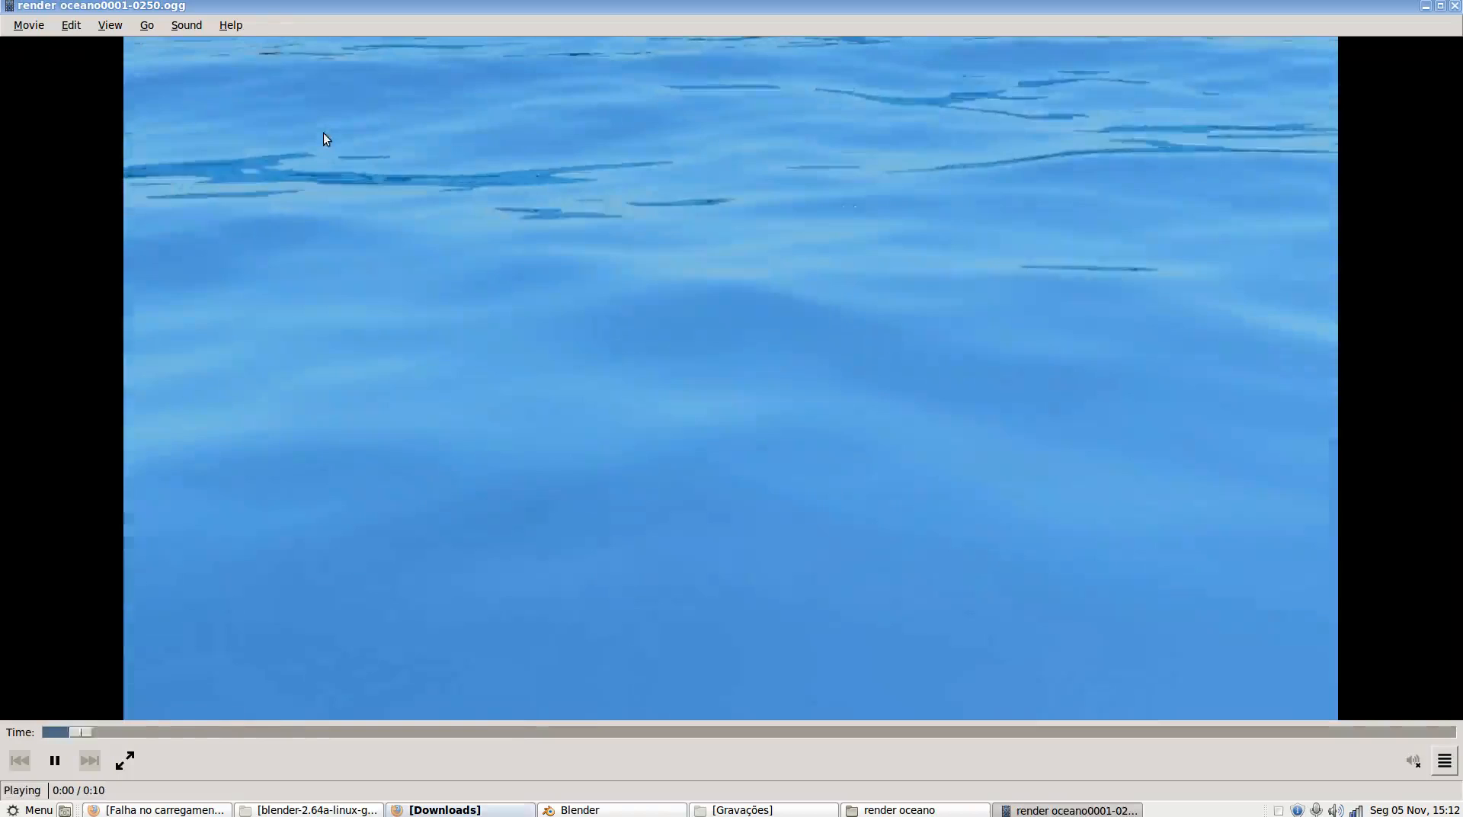